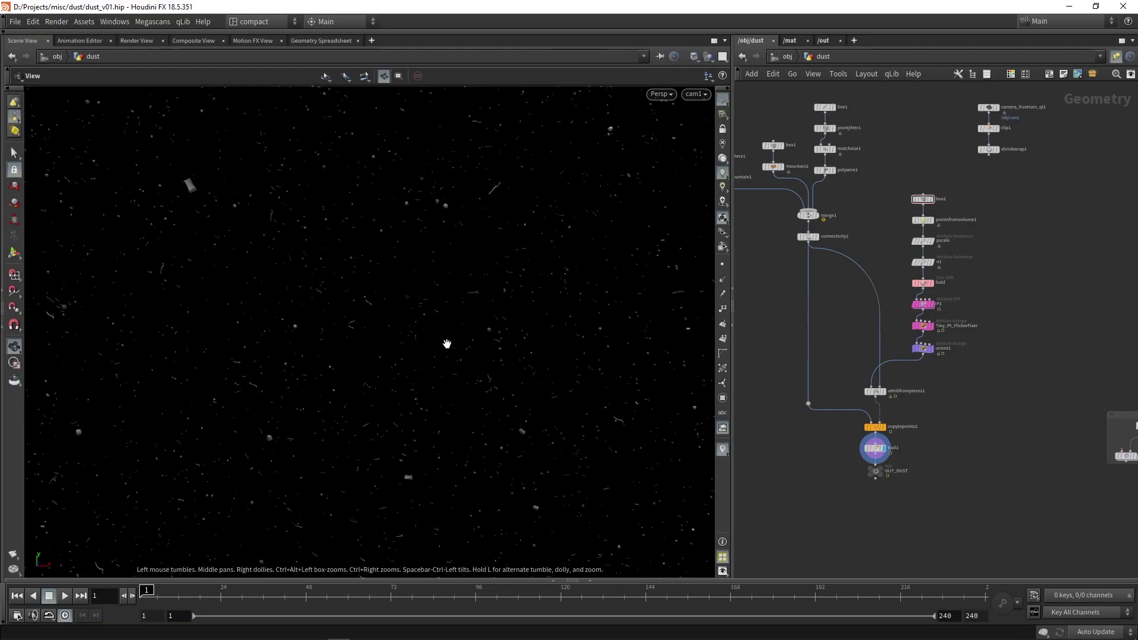
Scrub through the existing dust animation, then return to frame 1.
{"action": "left_click_drag", "start_coordinate": [172, 590], "coordinate": [527, 575]}
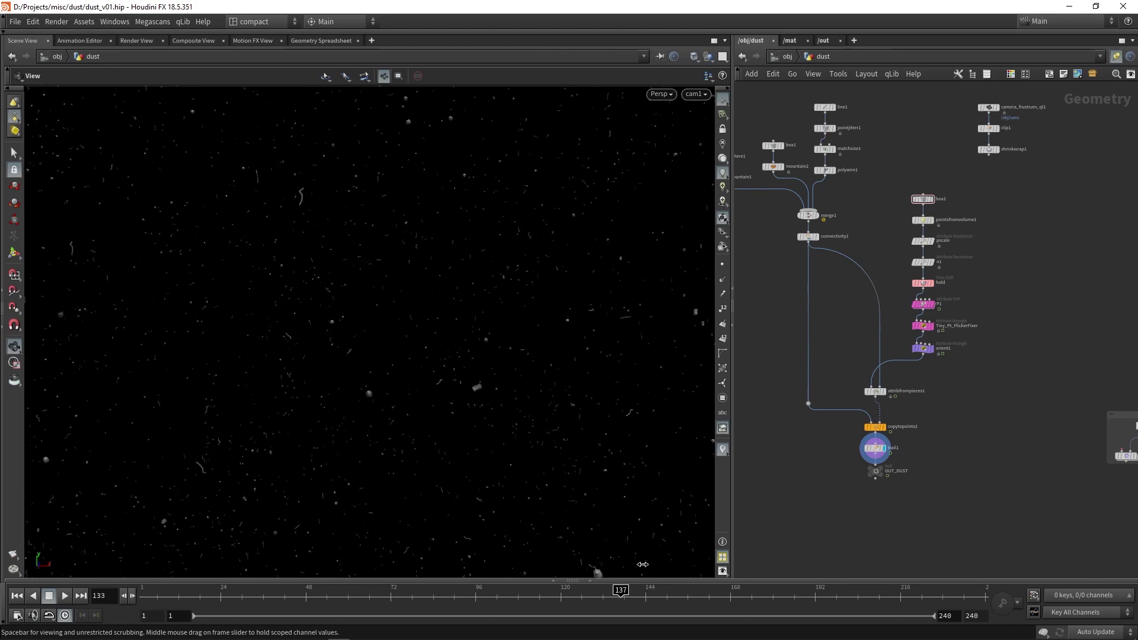
{"action": "left_click_drag", "start_coordinate": [659, 565], "coordinate": [561, 587]}
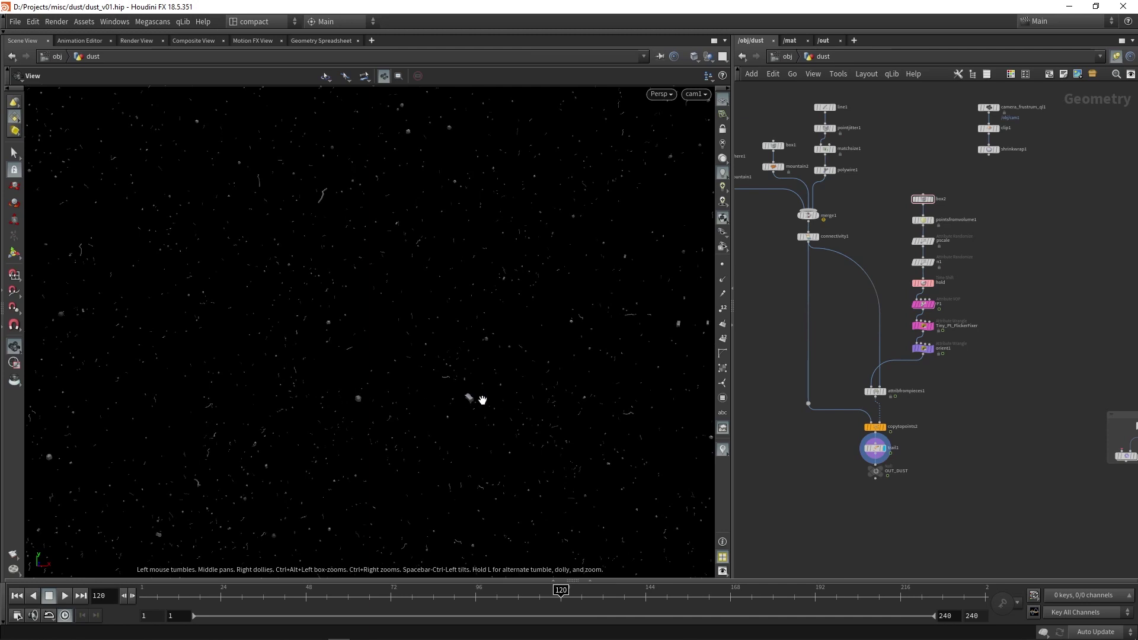
{"action": "left_click", "coordinate": [270, 590]}
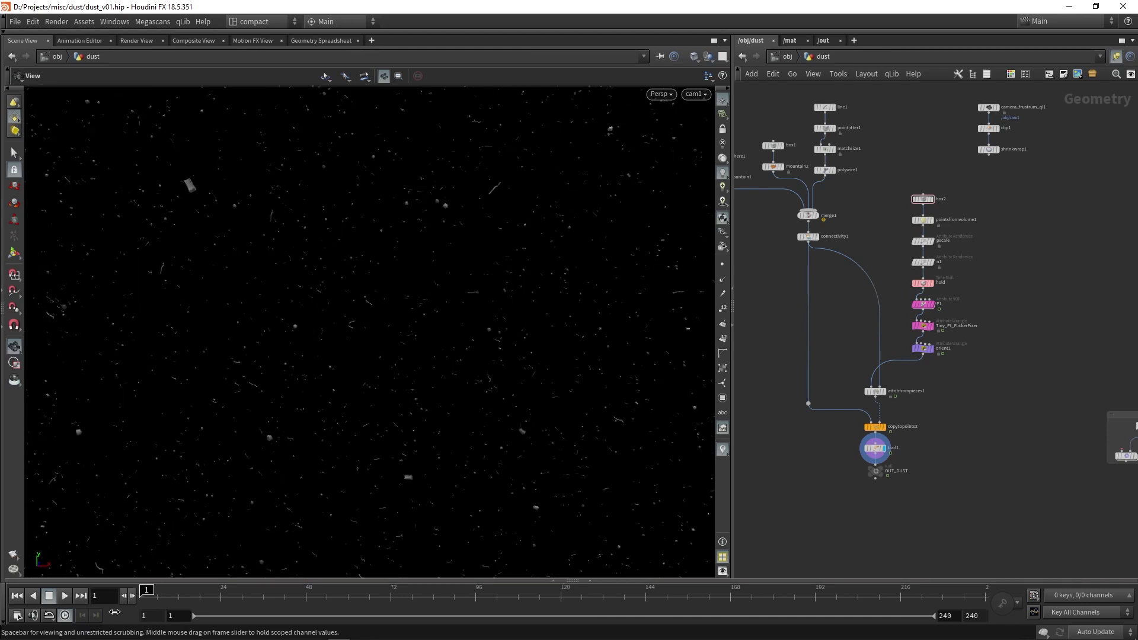
{"action": "left_click_drag", "start_coordinate": [276, 589], "coordinate": [369, 590]}
{"action": "key", "text": "ctrl+Left"}
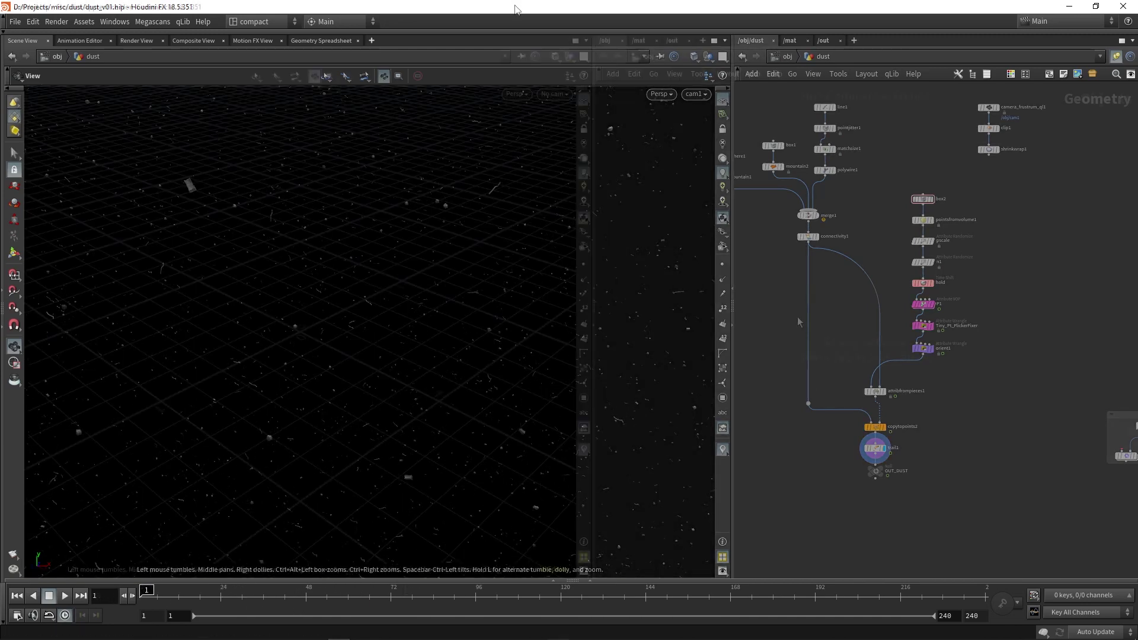
Create a Geometry object named dust, dive inside it, and start adding a Box node.
{"action": "key", "text": "Tab"}
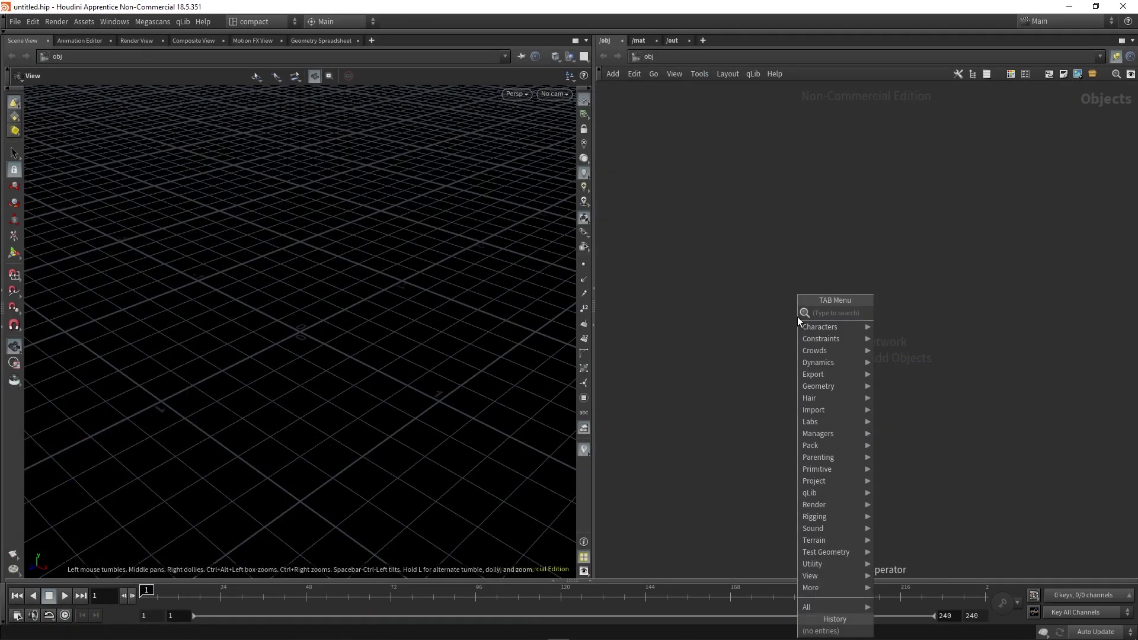
{"action": "type", "text": "geo"}
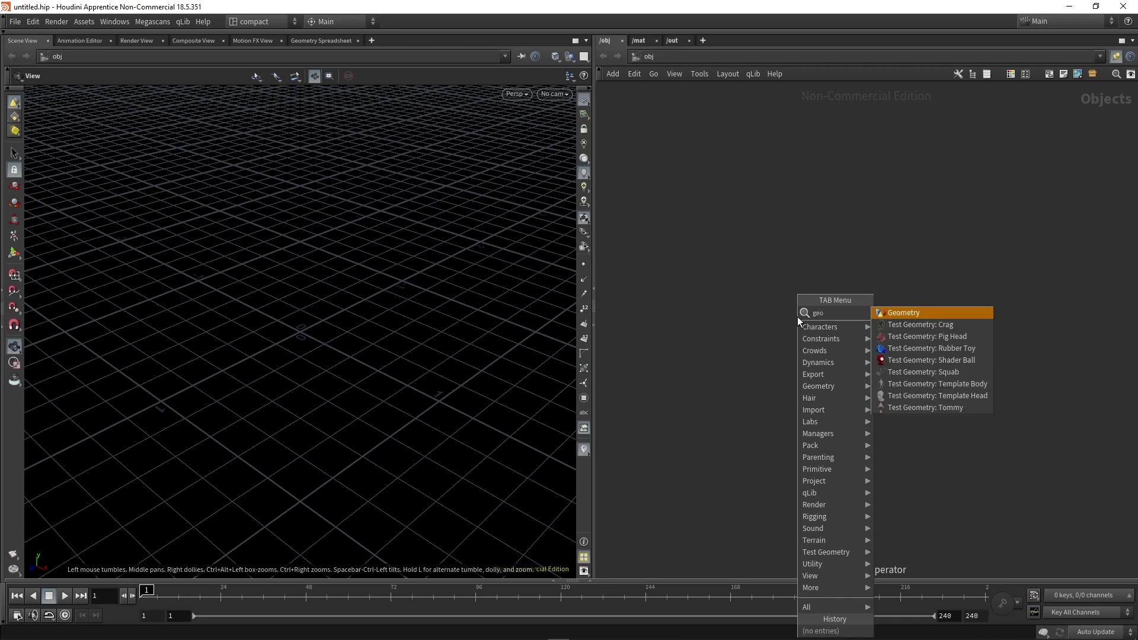
{"action": "key", "text": "Return"}
{"action": "left_click", "coordinate": [798, 317]}
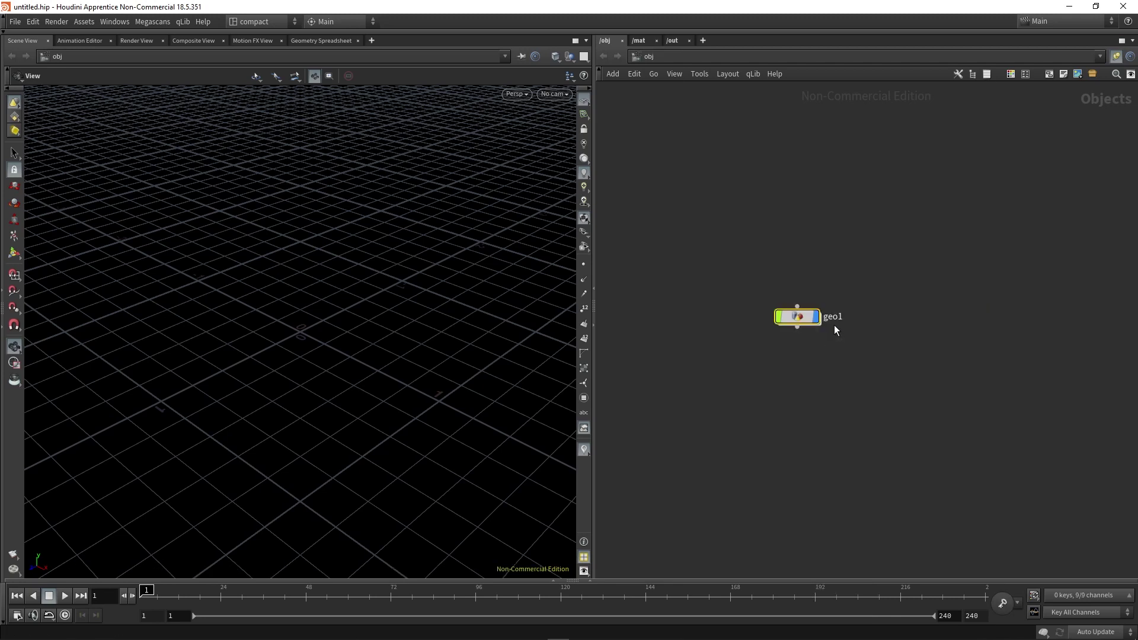
{"action": "double_click", "coordinate": [834, 317]}
{"action": "double_click", "coordinate": [789, 317]}
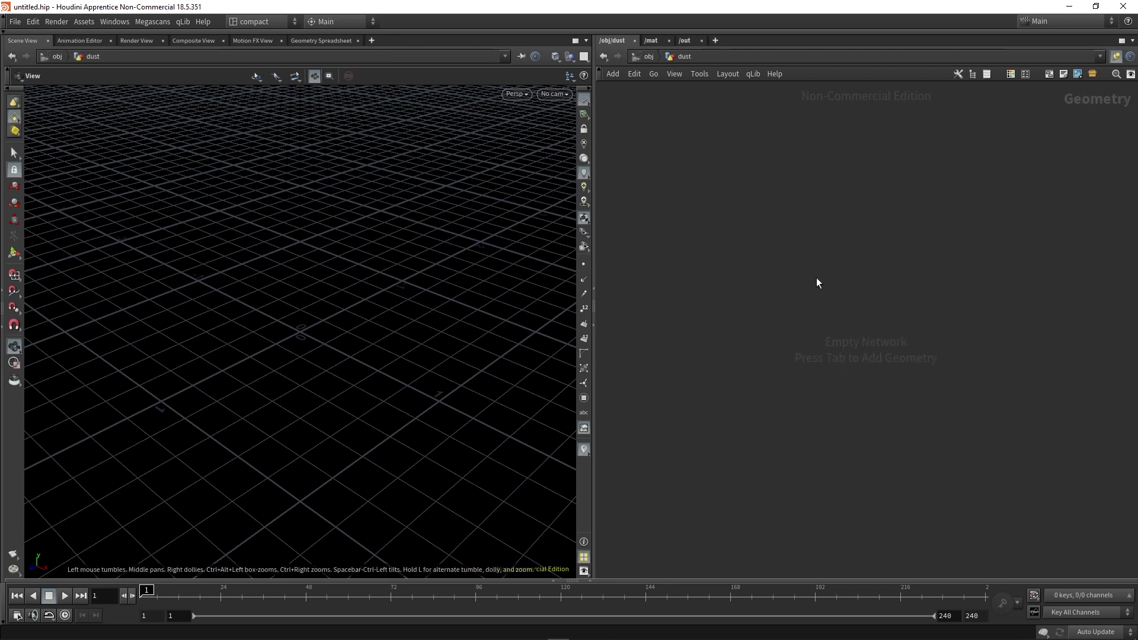
{"action": "key", "text": "Tab"}
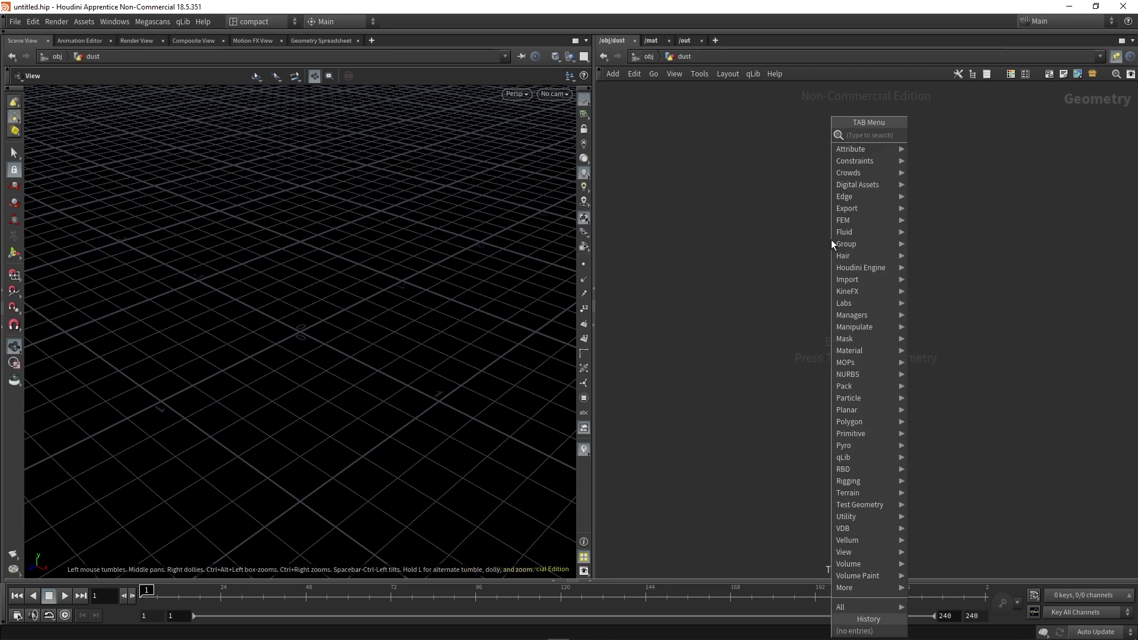
{"action": "type", "text": "box"}
{"action": "key", "text": "Return"}
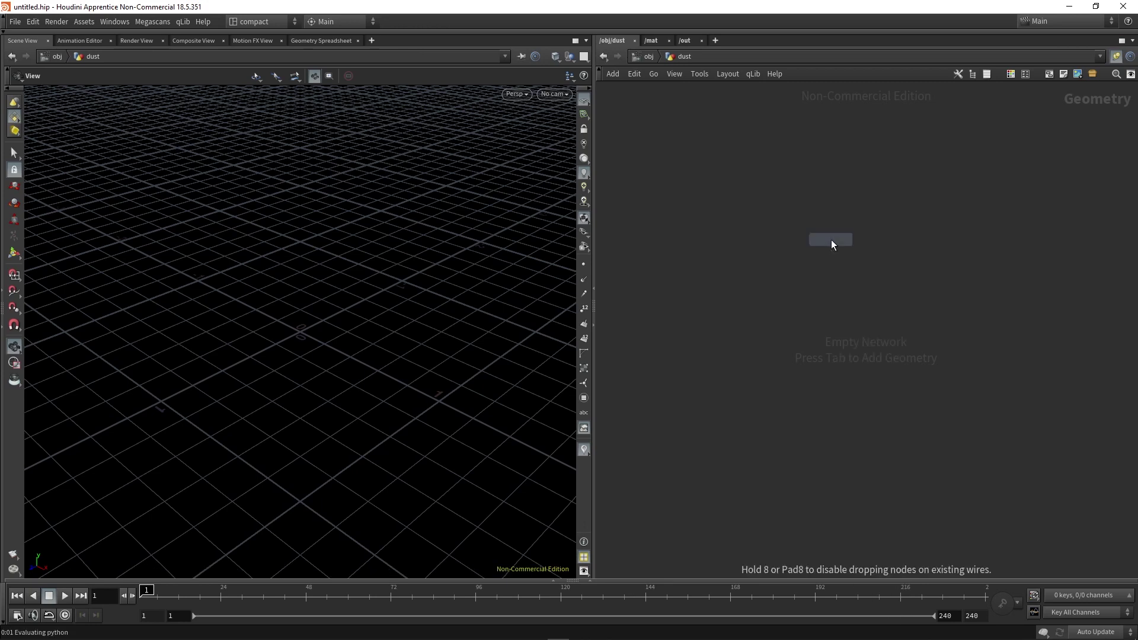
Place box1 and wire a Points from Volume node below it.
{"action": "left_click", "coordinate": [831, 240]}
{"action": "left_click_drag", "start_coordinate": [295, 371], "coordinate": [216, 434]}
{"action": "key", "text": "Tab"}
{"action": "type", "text": "points"}
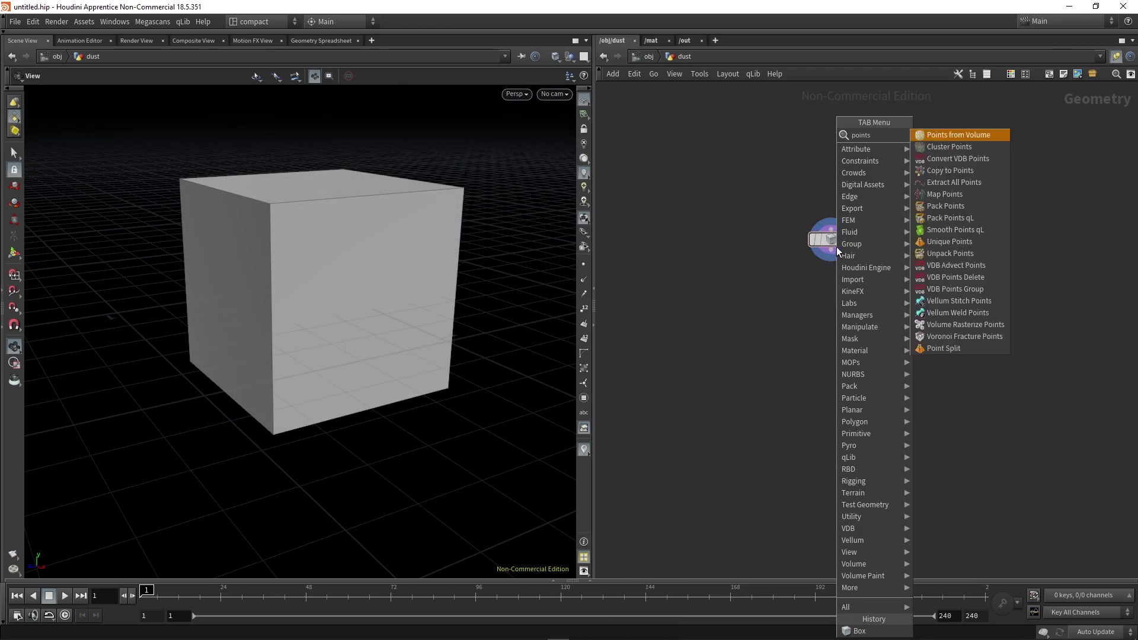
{"action": "type", "text": " fr"}
{"action": "key", "text": "Return"}
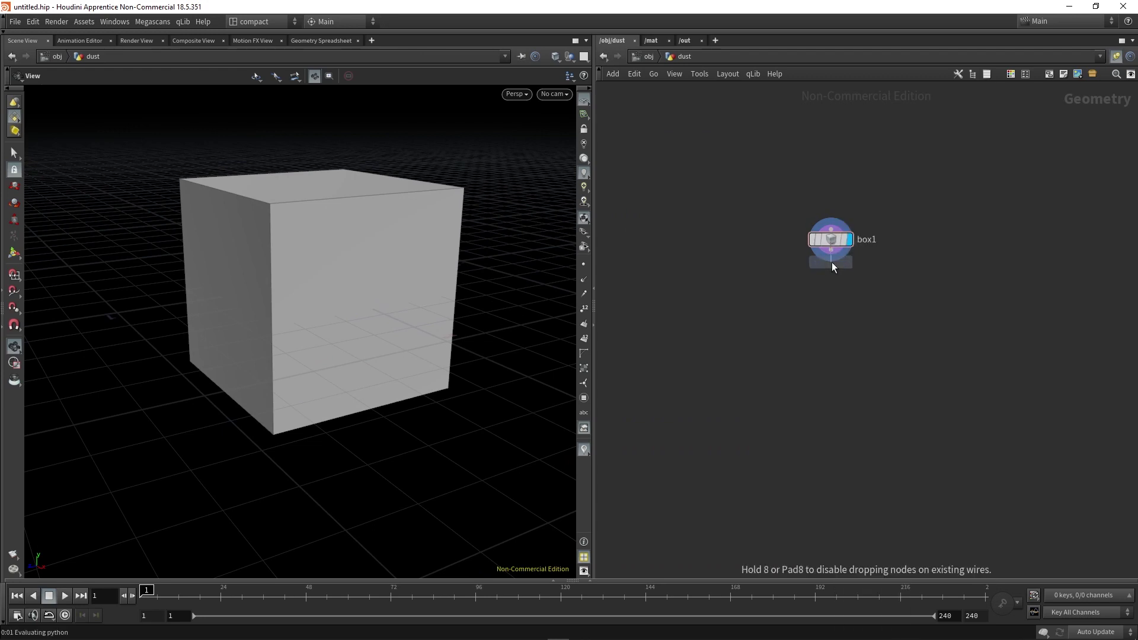
{"action": "left_click", "coordinate": [832, 286]}
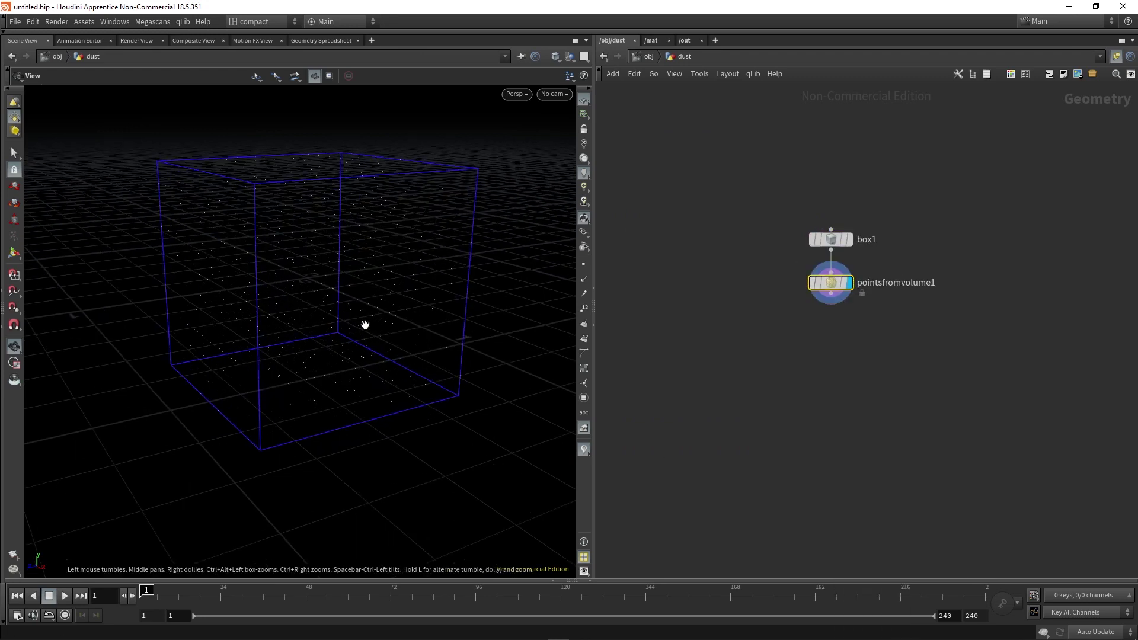
Set Points from Volume Jitter Scale to 1 and inspect the point-filled box.
{"action": "mouse_move", "coordinate": [365, 326]}
{"action": "left_mouse_down"}
{"action": "mouse_move", "coordinate": [307, 313]}
{"action": "mouse_move", "coordinate": [386, 285]}
{"action": "mouse_move", "coordinate": [359, 328]}
{"action": "mouse_move", "coordinate": [374, 325]}
{"action": "left_mouse_up"}
{"action": "key", "text": "p"}
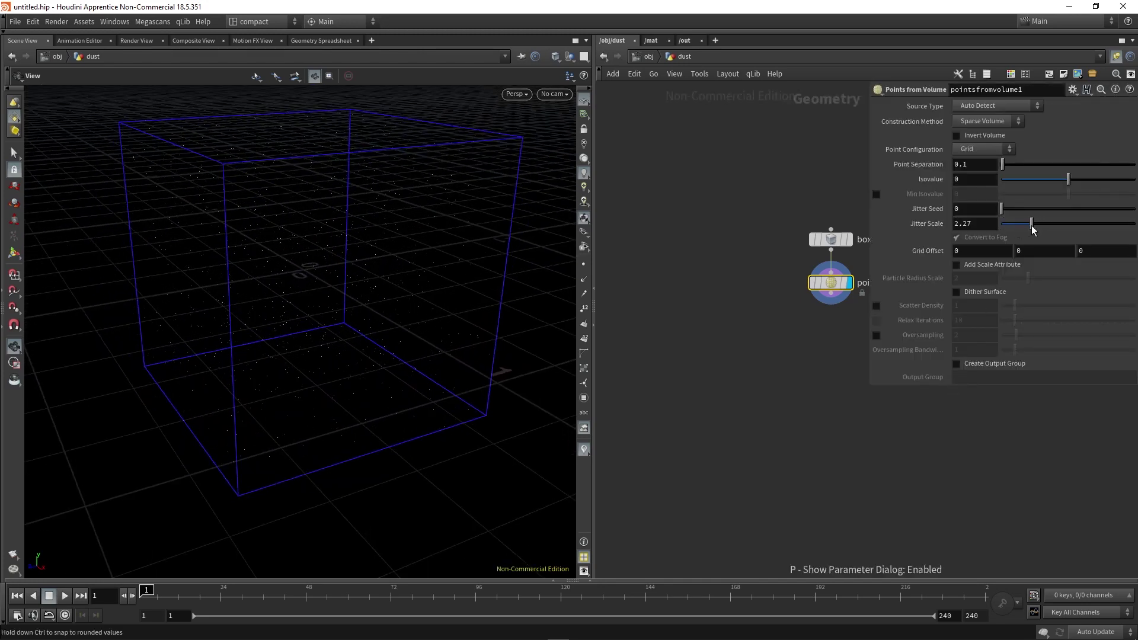
{"action": "left_click", "coordinate": [975, 224]}
{"action": "type", "text": "1"}
{"action": "key", "text": "Return"}
{"action": "left_click_drag", "start_coordinate": [333, 294], "coordinate": [522, 249]}
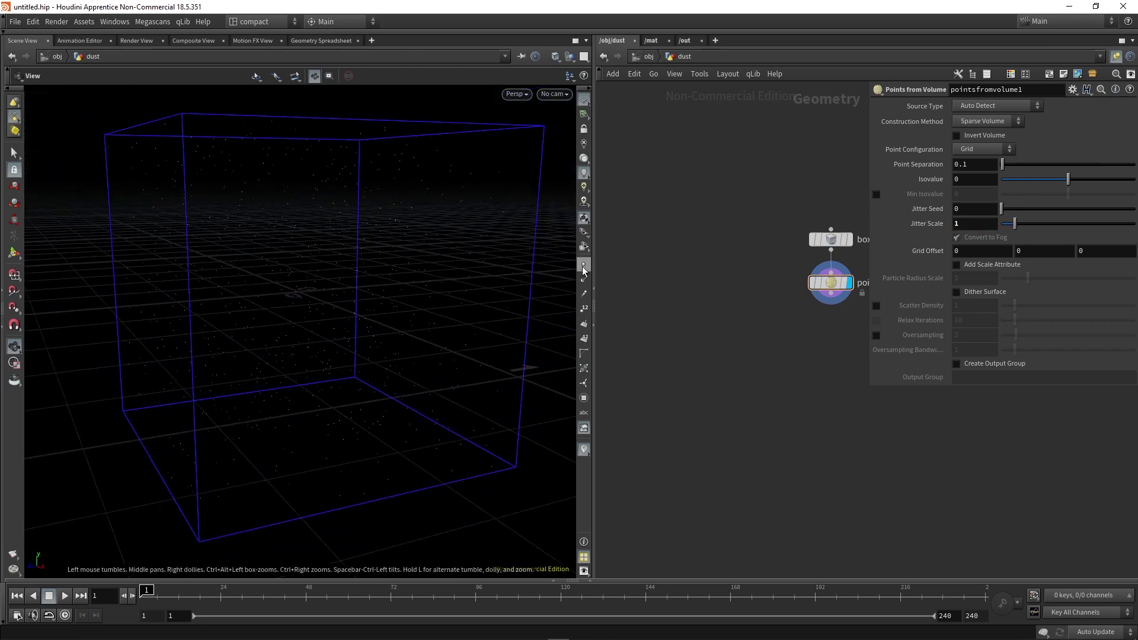
{"action": "left_click_drag", "start_coordinate": [462, 297], "coordinate": [524, 374]}
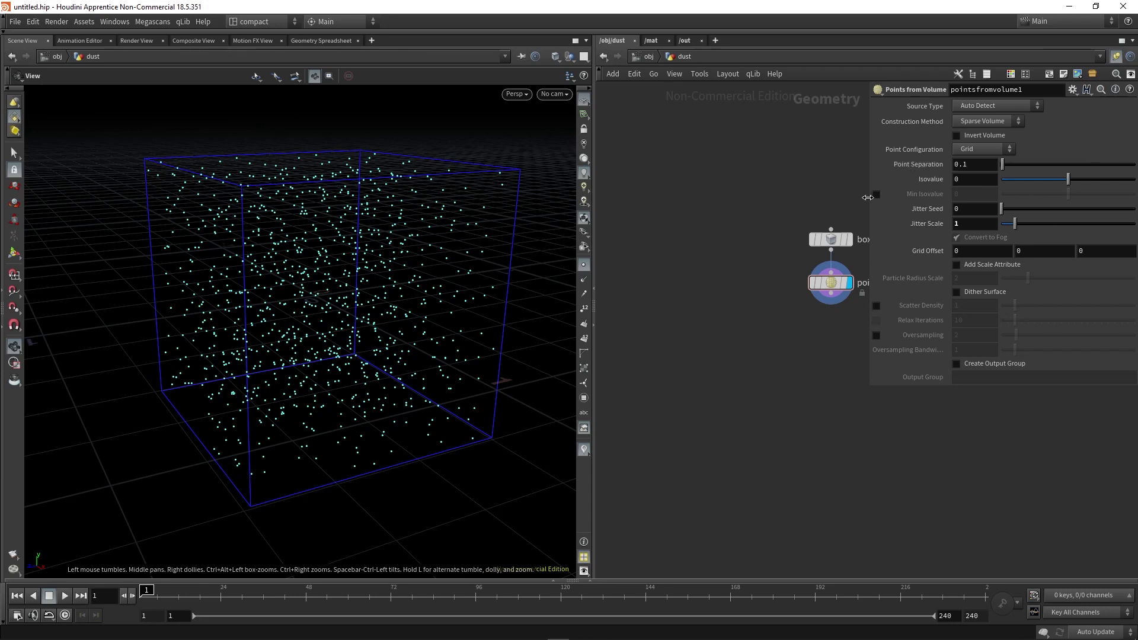
{"action": "mouse_move", "coordinate": [319, 288]}
{"action": "left_mouse_down"}
{"action": "mouse_move", "coordinate": [407, 312]}
{"action": "mouse_move", "coordinate": [318, 307]}
{"action": "left_mouse_up"}
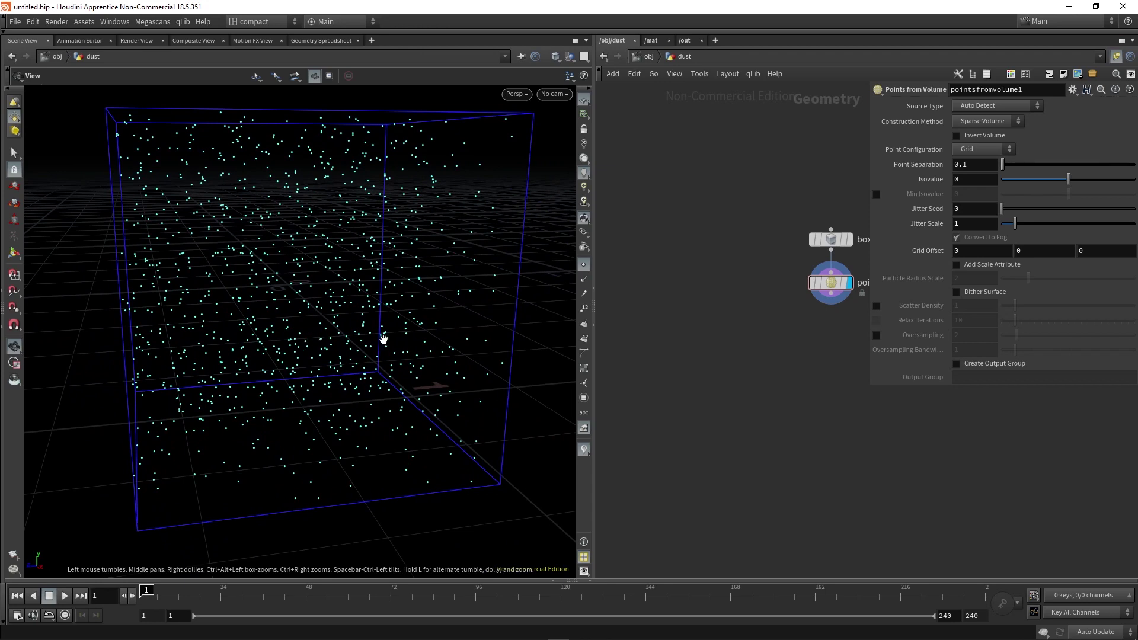
{"action": "scroll", "coordinate": [801, 393], "scroll_direction": "down", "scroll_amount": 1}
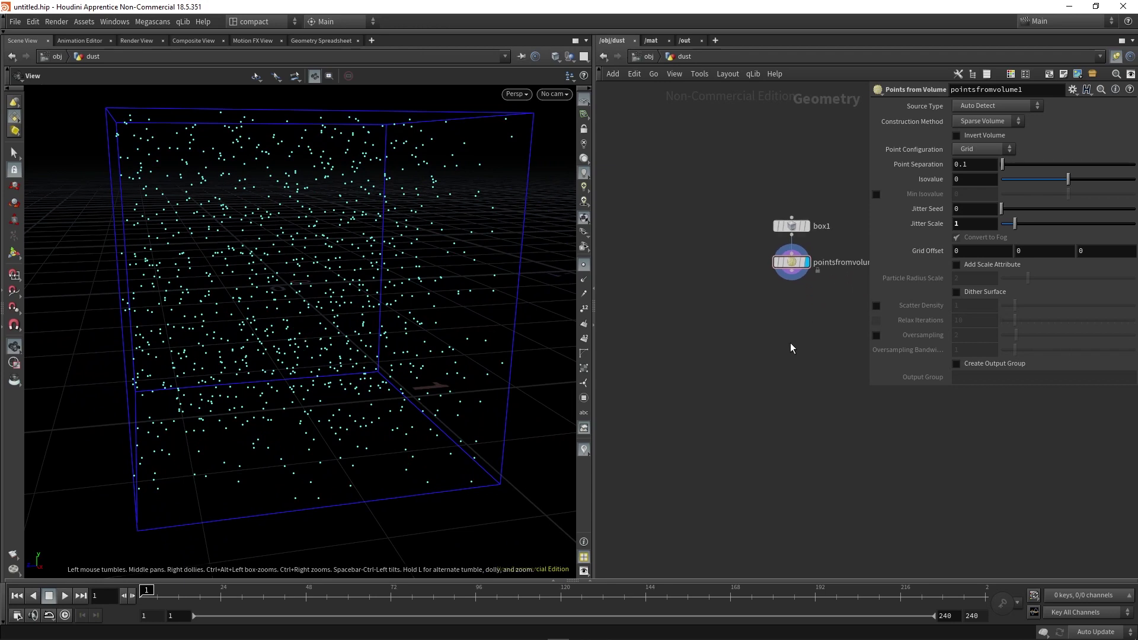
{"action": "key", "text": "h"}
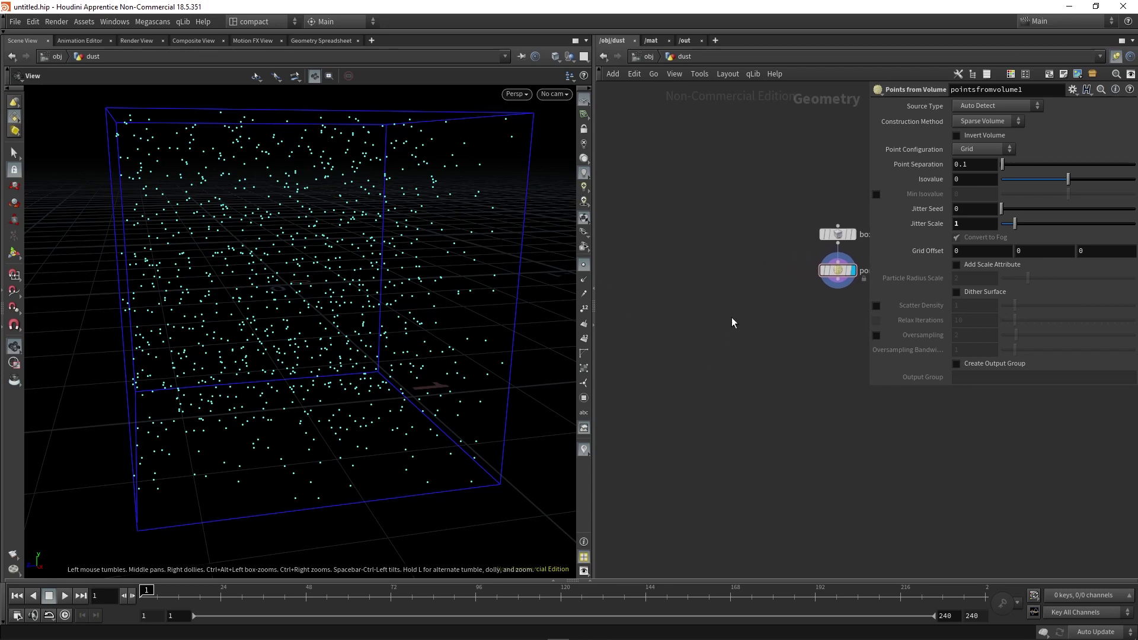
Add a Sphere node, display it and frame it in the viewport.
{"action": "key", "text": "p"}
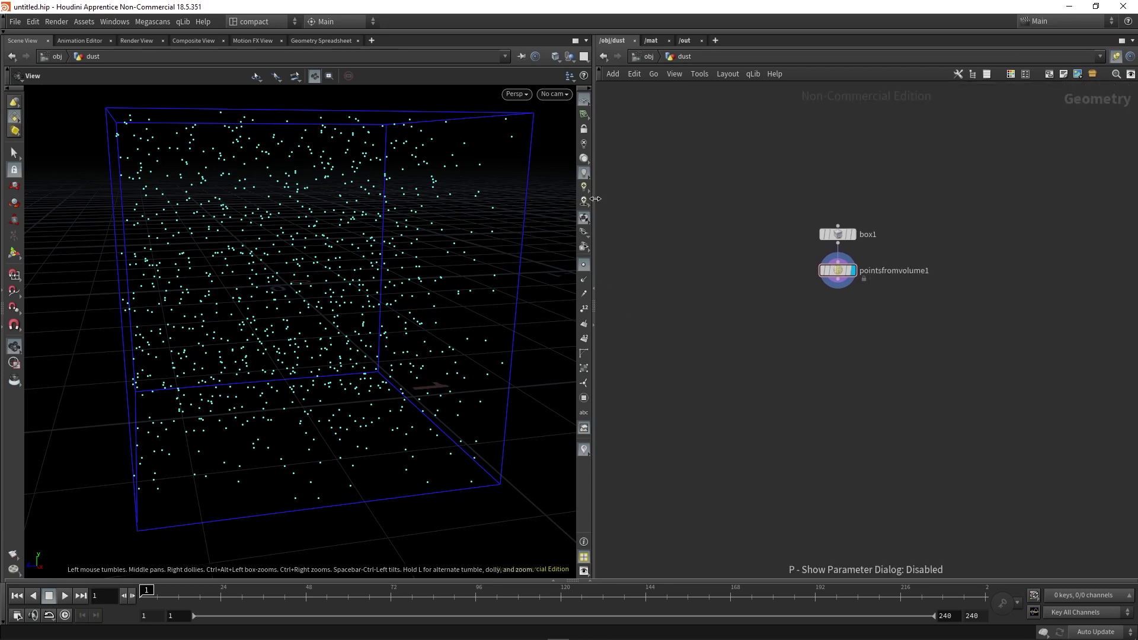
{"action": "left_click_drag", "start_coordinate": [593, 201], "coordinate": [535, 201]}
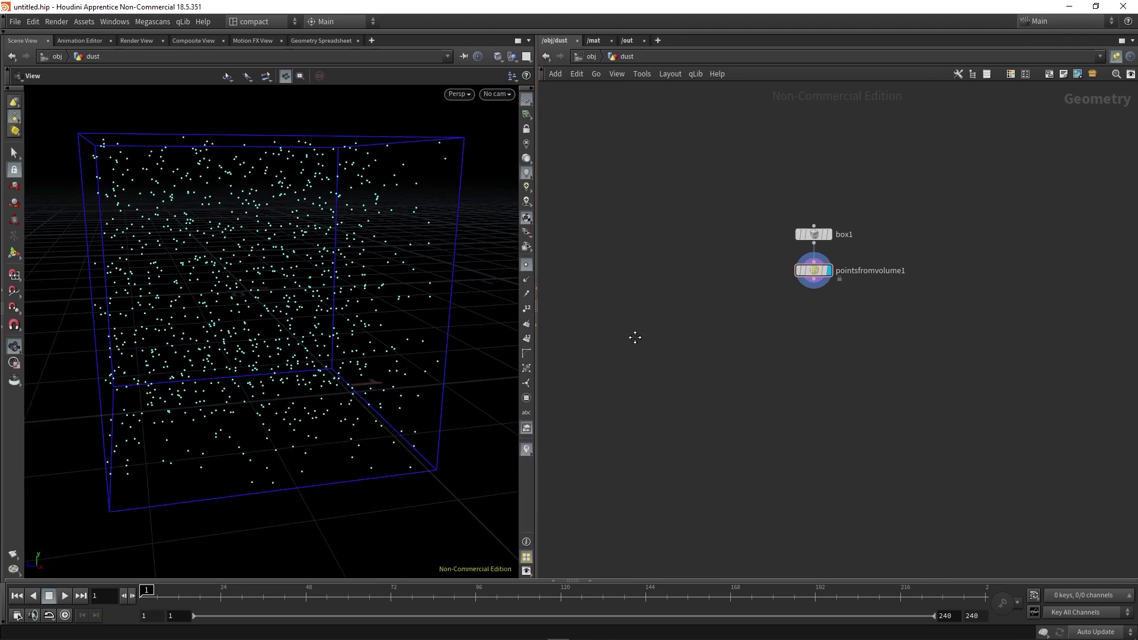
{"action": "key", "text": "Tab"}
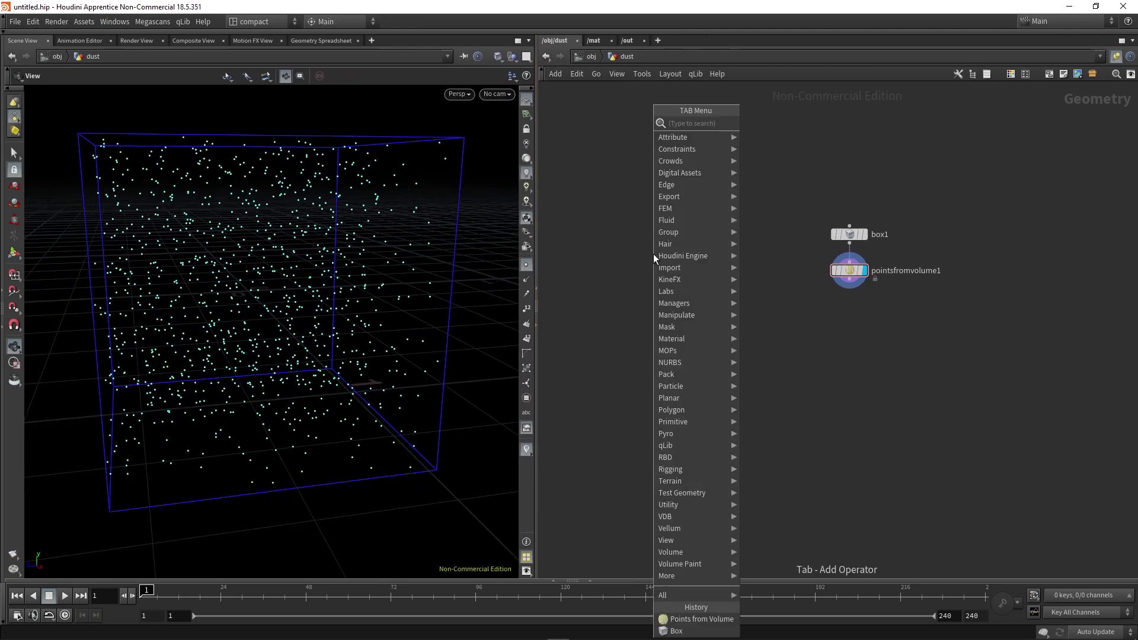
{"action": "type", "text": "attribnoise"}
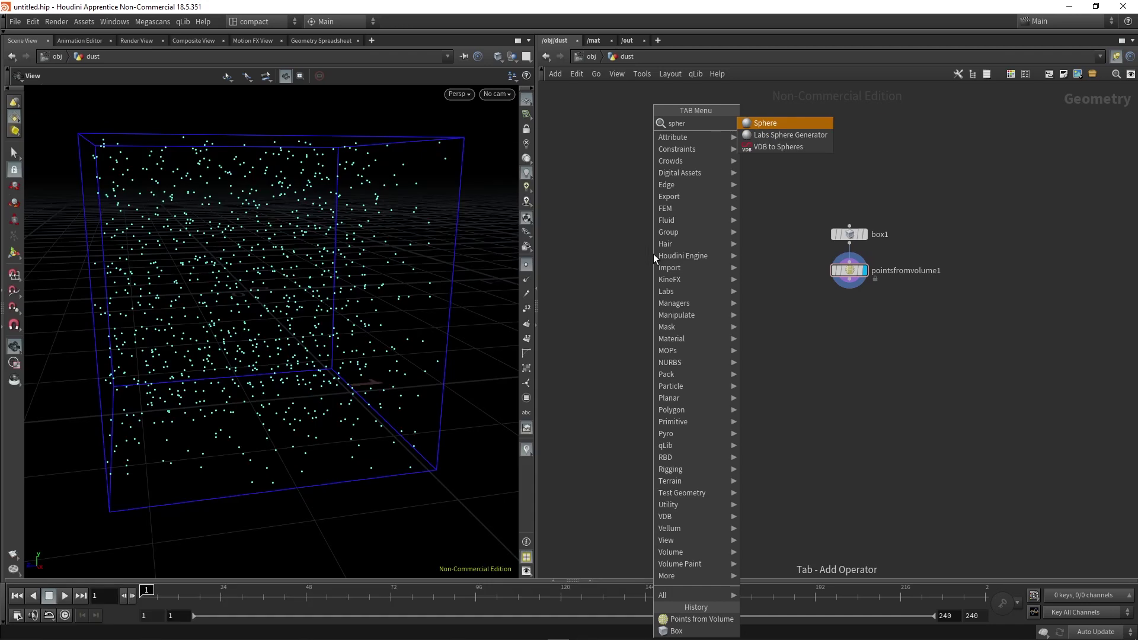
{"action": "key", "text": "Return"}
{"action": "left_click", "coordinate": [653, 254]}
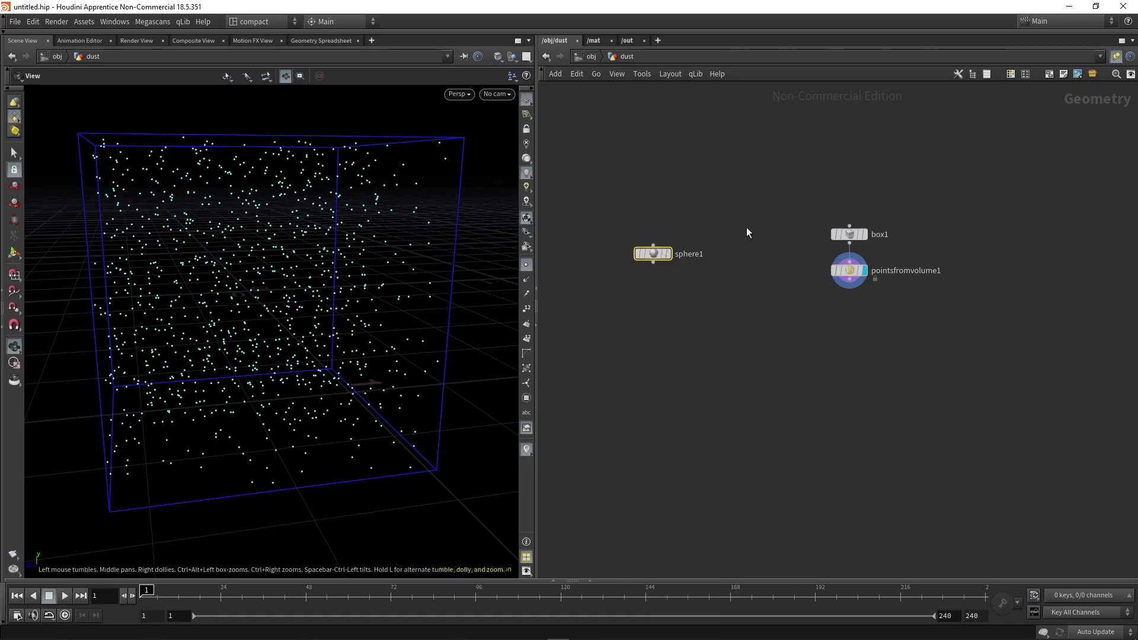
{"action": "left_click", "coordinate": [670, 253]}
{"action": "key", "text": "h"}
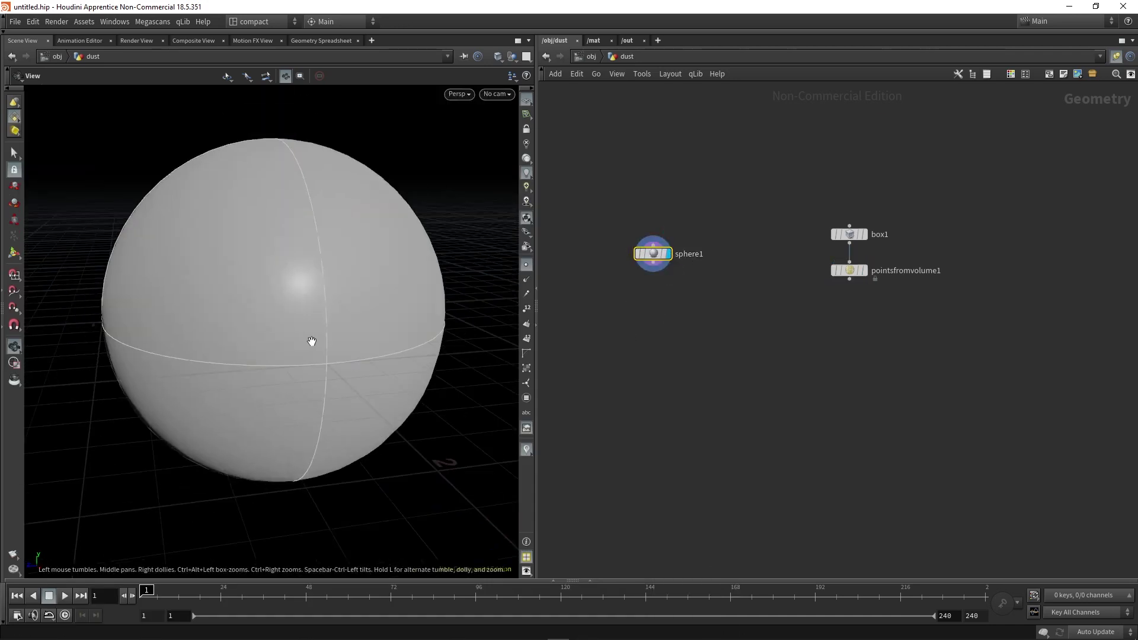
Make the sphere a Polygon primitive with Frequency 10.
{"action": "key", "text": "p"}
{"action": "left_click", "coordinate": [961, 107]}
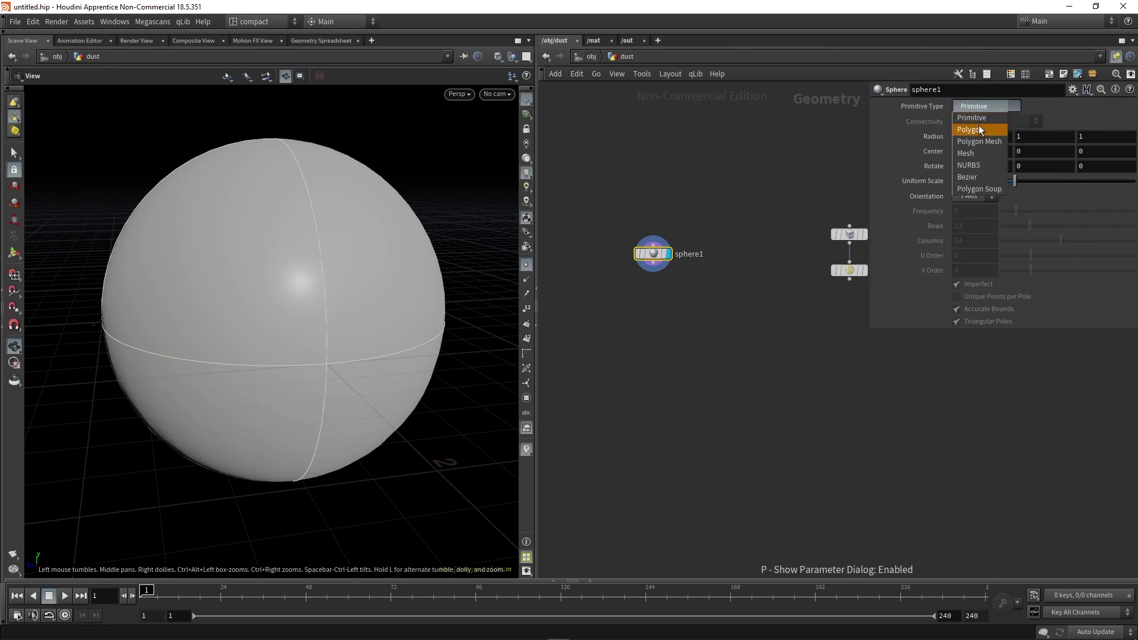
{"action": "left_click", "coordinate": [979, 126]}
{"action": "left_click_drag", "start_coordinate": [1016, 211], "coordinate": [1134, 211]}
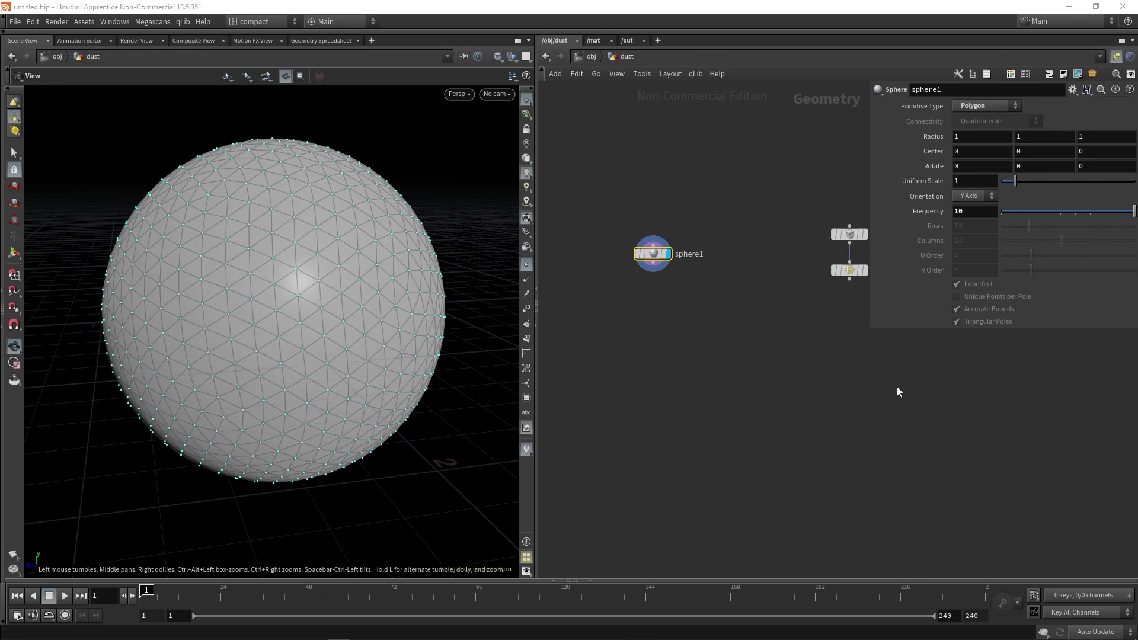
Append a Mountain node below sphere1 and shrink the sphere to radius 0.66.
{"action": "left_click", "coordinate": [652, 271]}
{"action": "type", "text": "scat"}
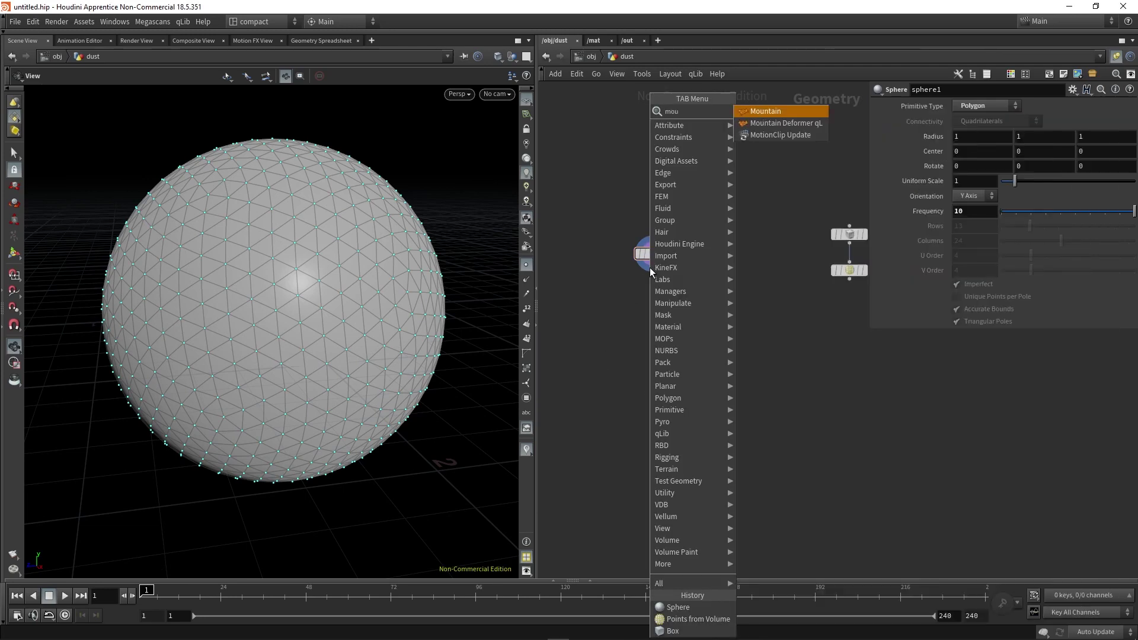
{"action": "key", "text": "Return"}
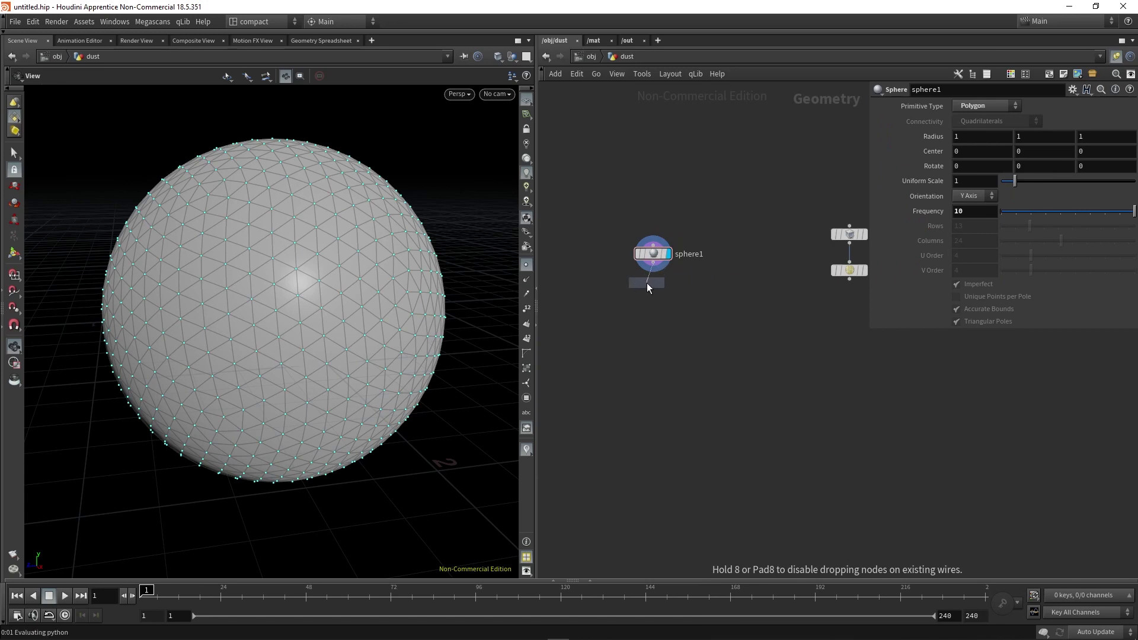
{"action": "left_click", "coordinate": [655, 286]}
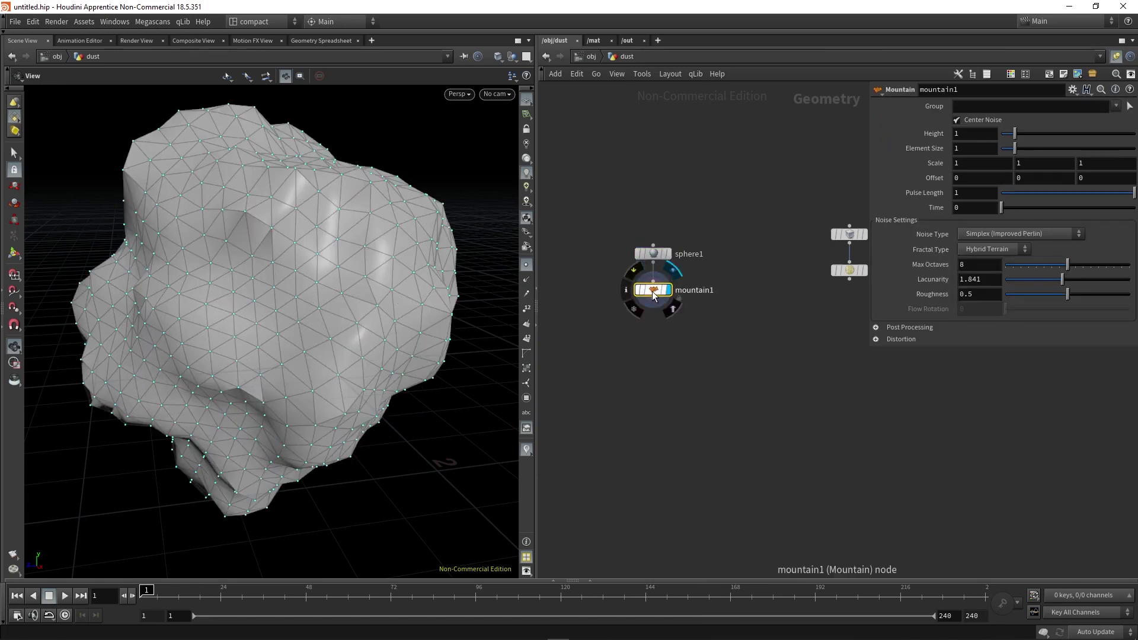
{"action": "scroll", "coordinate": [234, 344], "scroll_direction": "down", "scroll_amount": 2}
{"action": "right_click_drag", "start_coordinate": [233, 344], "coordinate": [353, 335]}
{"action": "mouse_move", "coordinate": [353, 336]}
{"action": "left_mouse_down"}
{"action": "mouse_move", "coordinate": [172, 344]}
{"action": "mouse_move", "coordinate": [261, 309]}
{"action": "mouse_move", "coordinate": [368, 363]}
{"action": "mouse_move", "coordinate": [236, 350]}
{"action": "mouse_move", "coordinate": [234, 302]}
{"action": "mouse_move", "coordinate": [278, 332]}
{"action": "mouse_move", "coordinate": [363, 338]}
{"action": "left_mouse_up"}
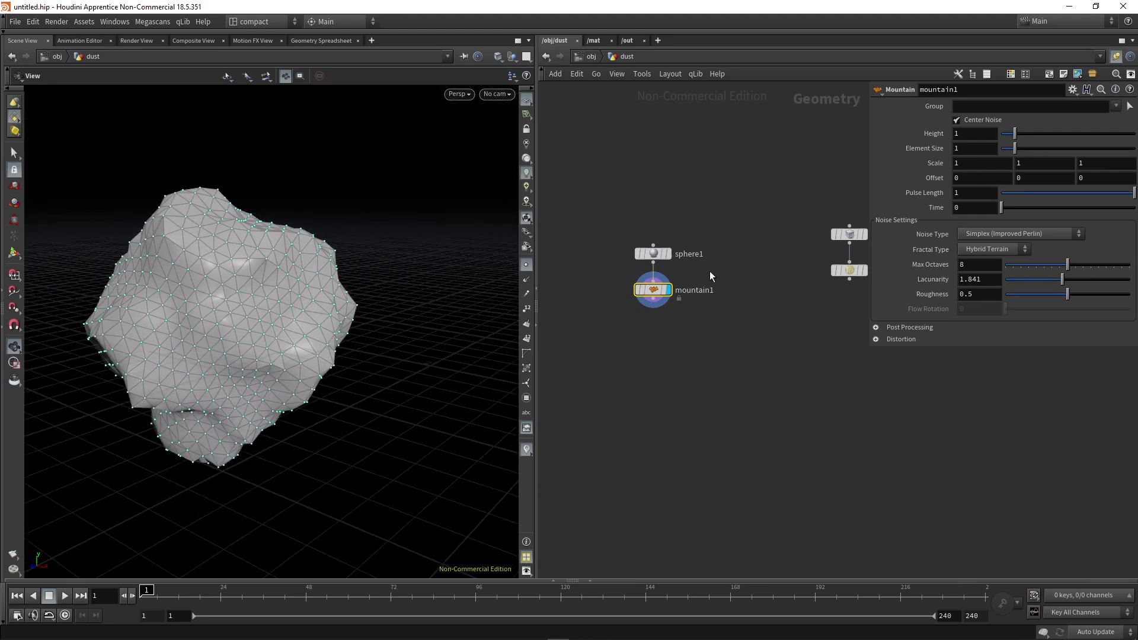
{"action": "left_click", "coordinate": [652, 254]}
{"action": "middle_click_drag", "start_coordinate": [978, 181], "coordinate": [795, 199]}
{"action": "left_click_drag", "start_coordinate": [315, 284], "coordinate": [160, 345]}
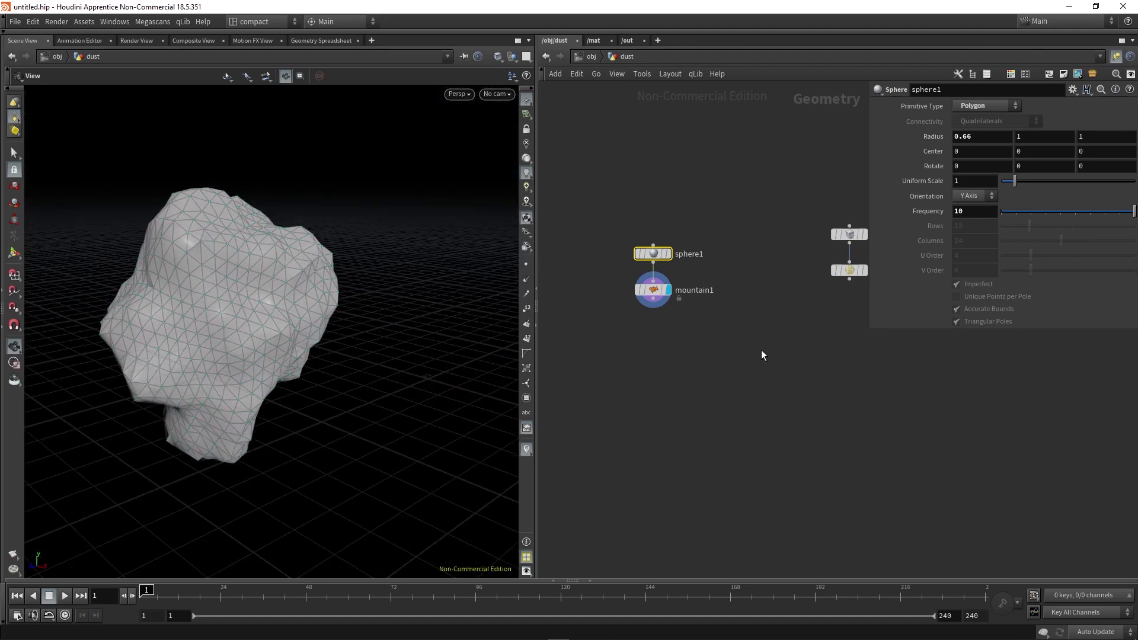
Add a new Box node and wire it into a duplicate of mountain1.
{"action": "left_click_drag", "start_coordinate": [730, 354], "coordinate": [609, 258]}
{"action": "key", "text": "Tab"}
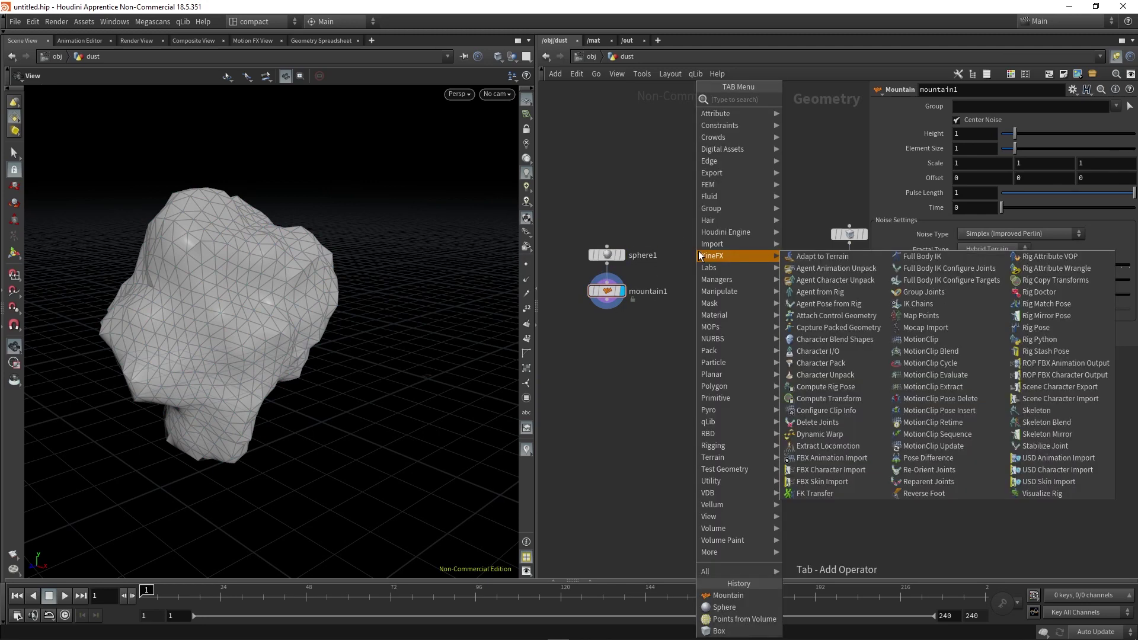
{"action": "key", "text": "Return"}
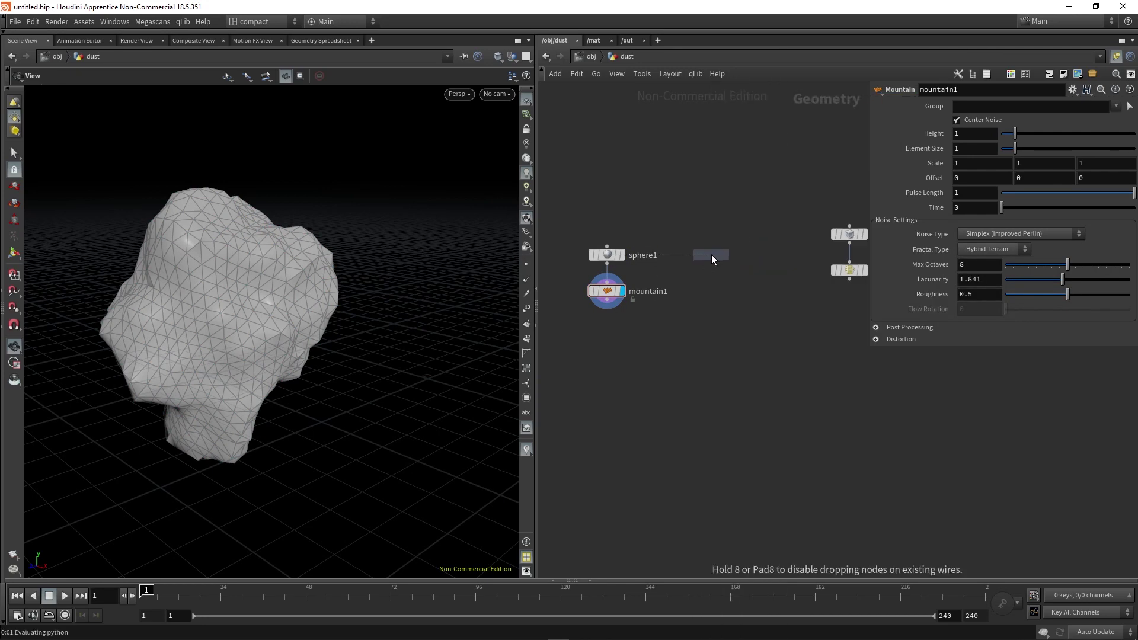
{"action": "left_click", "coordinate": [711, 254]}
{"action": "left_click_drag", "start_coordinate": [606, 289], "coordinate": [698, 290], "text": "alt"}
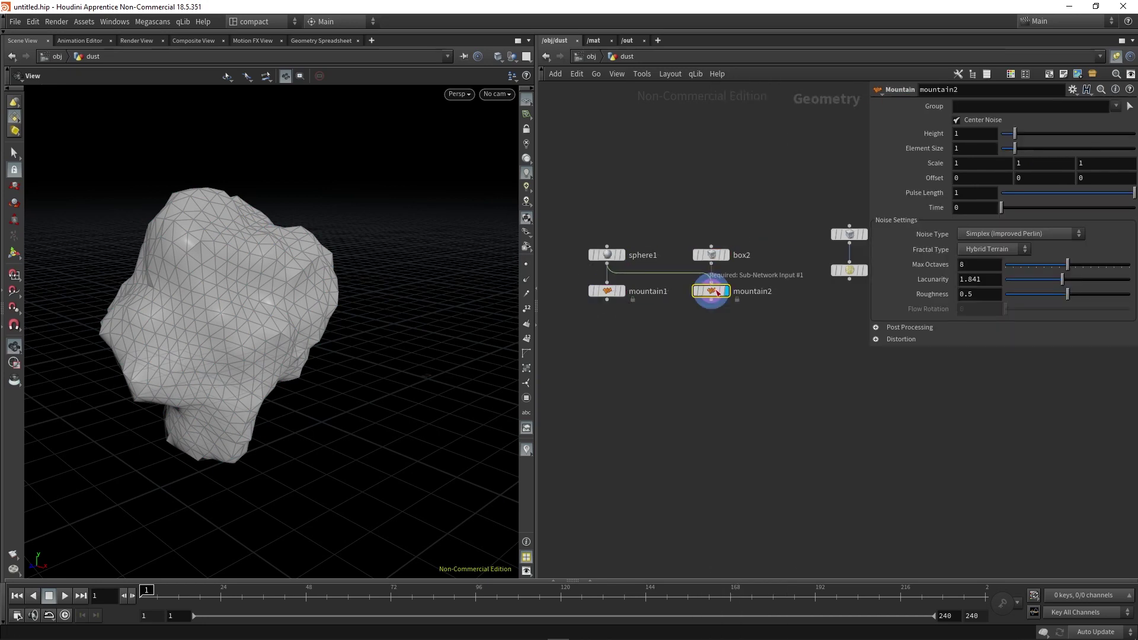
{"action": "left_click", "coordinate": [710, 277]}
{"action": "left_click", "coordinate": [730, 261]}
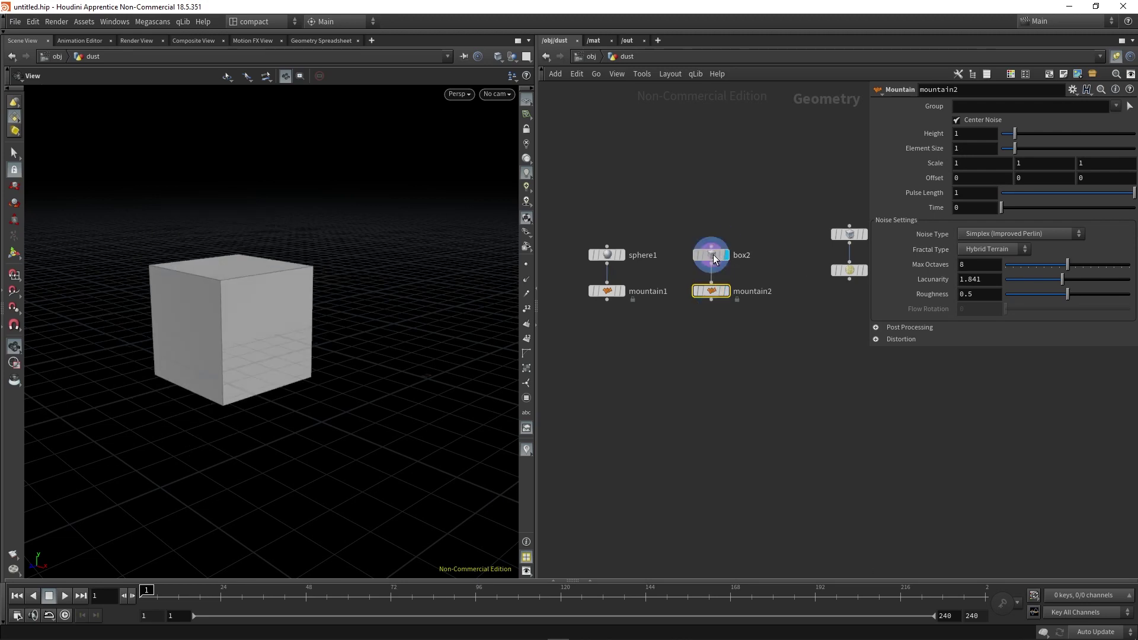
Make box2 a Mesh with 13 axis divisions and display mountain2.
{"action": "left_click", "coordinate": [729, 257]}
{"action": "left_click", "coordinate": [978, 107]}
{"action": "left_click", "coordinate": [979, 118]}
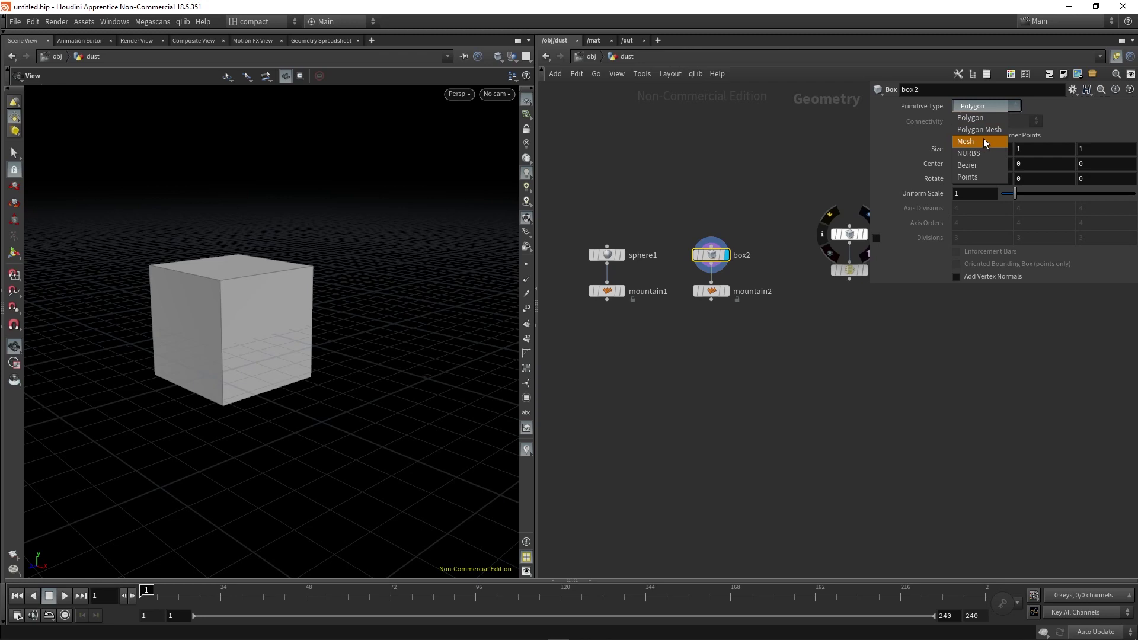
{"action": "left_click", "coordinate": [984, 142]}
{"action": "middle_click_drag", "start_coordinate": [910, 209], "coordinate": [954, 211]}
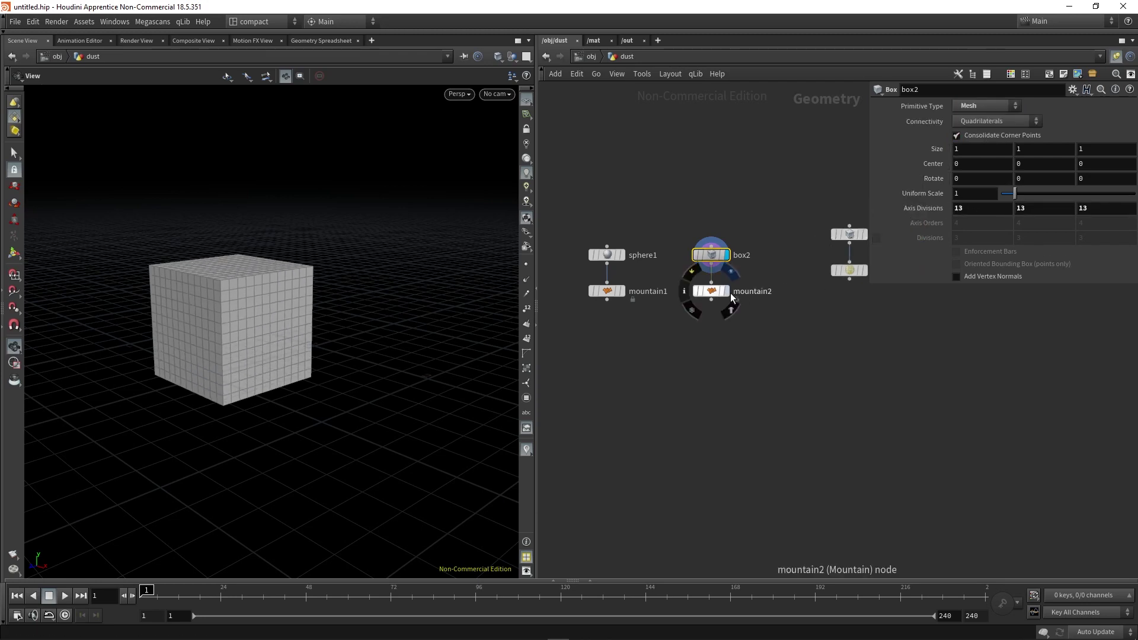
{"action": "left_click", "coordinate": [727, 291]}
Lower mountain2's noise height and set its element size to 0.53.
{"action": "left_click_drag", "start_coordinate": [247, 325], "coordinate": [201, 320]}
{"action": "left_click", "coordinate": [711, 291]}
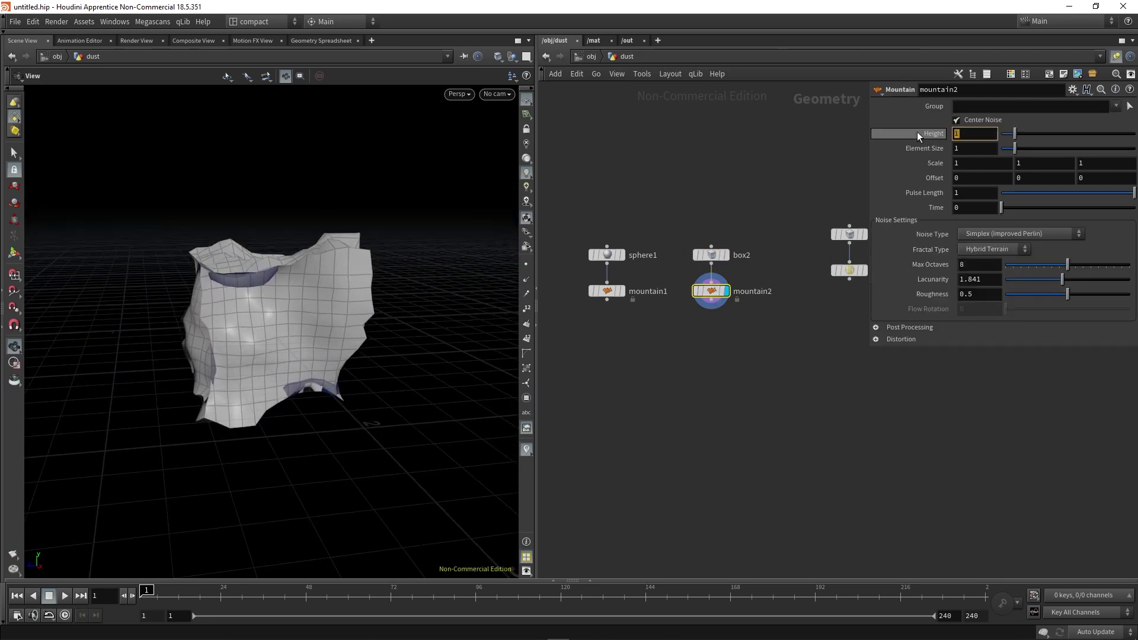
{"action": "type", "text": "0.1"}
{"action": "key", "text": "Return"}
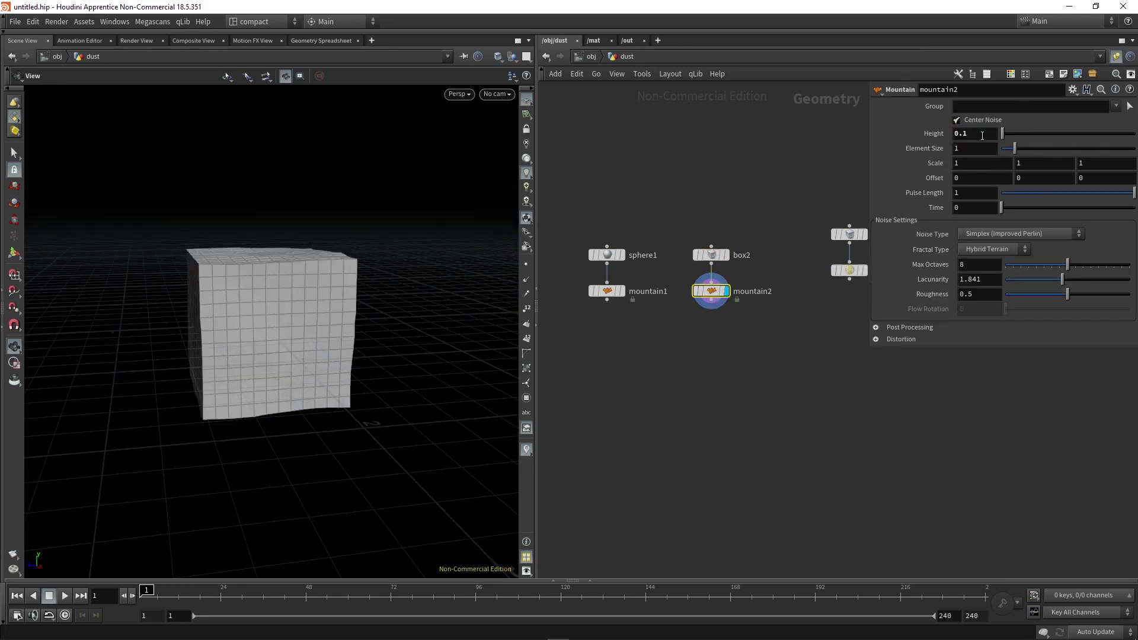
{"action": "left_click_drag", "start_coordinate": [1012, 152], "coordinate": [1007, 142]}
{"action": "left_click_drag", "start_coordinate": [226, 333], "coordinate": [297, 338]}
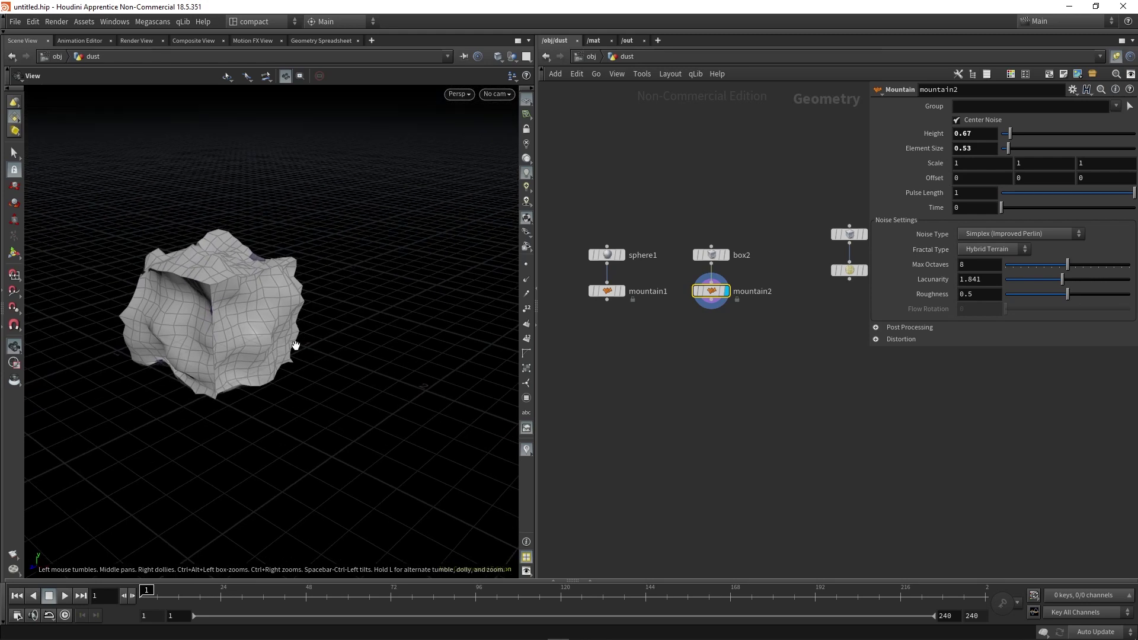
Resize box2 to 0.41 × 1 × 0.6, then select all four rock nodes.
{"action": "left_click", "coordinate": [723, 254]}
{"action": "middle_click_drag", "start_coordinate": [960, 149], "coordinate": [652, 188]}
{"action": "middle_click_drag", "start_coordinate": [1106, 161], "coordinate": [1093, 178]}
{"action": "left_click_drag", "start_coordinate": [254, 326], "coordinate": [170, 322]}
{"action": "scroll", "coordinate": [758, 314], "scroll_direction": "down", "scroll_amount": 2}
{"action": "left_click_drag", "start_coordinate": [750, 324], "coordinate": [640, 228]}
Add a 12-point Line node and frame it in the viewport.
{"action": "left_click", "coordinate": [735, 250]}
{"action": "scroll", "coordinate": [735, 251], "scroll_direction": "up", "scroll_amount": 2}
{"action": "key", "text": "Tab"}
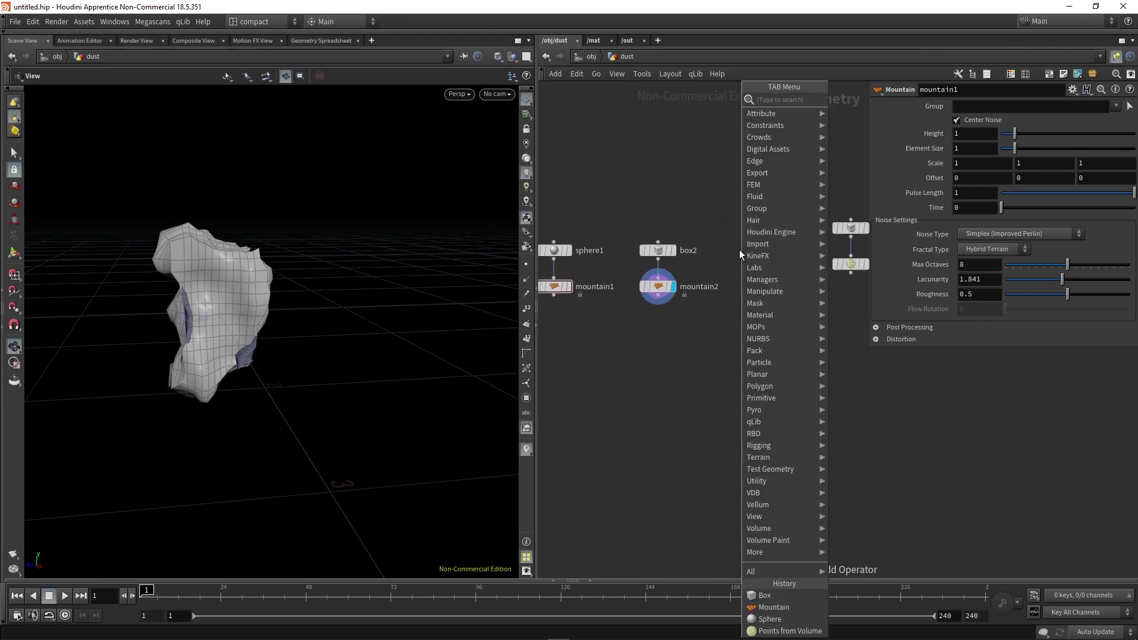
{"action": "key", "text": "Return"}
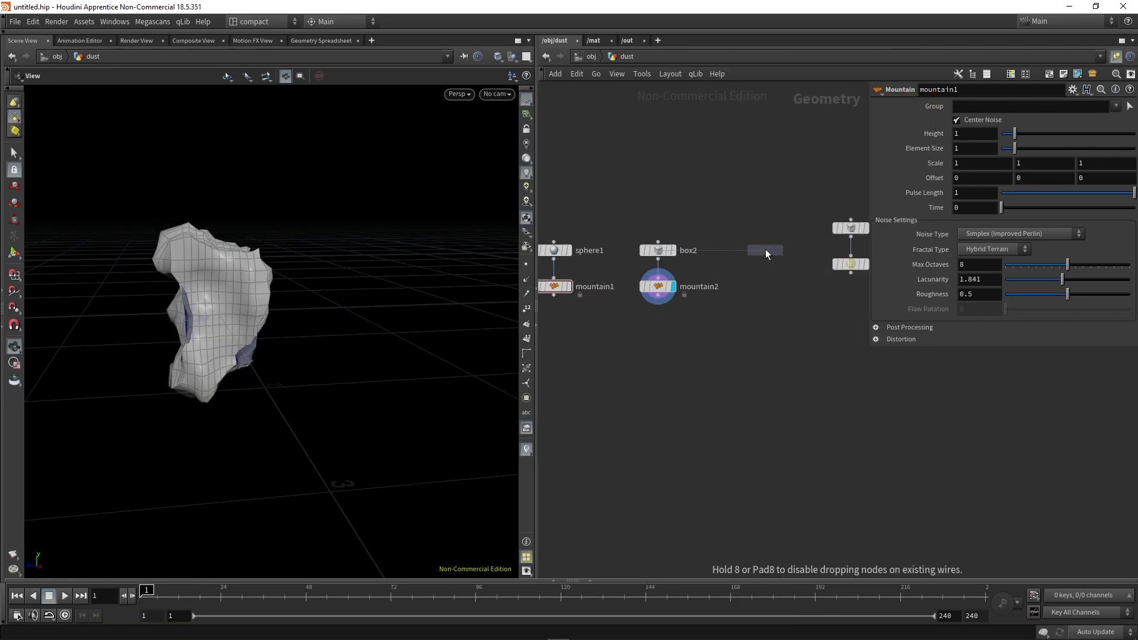
{"action": "left_click", "coordinate": [771, 261]}
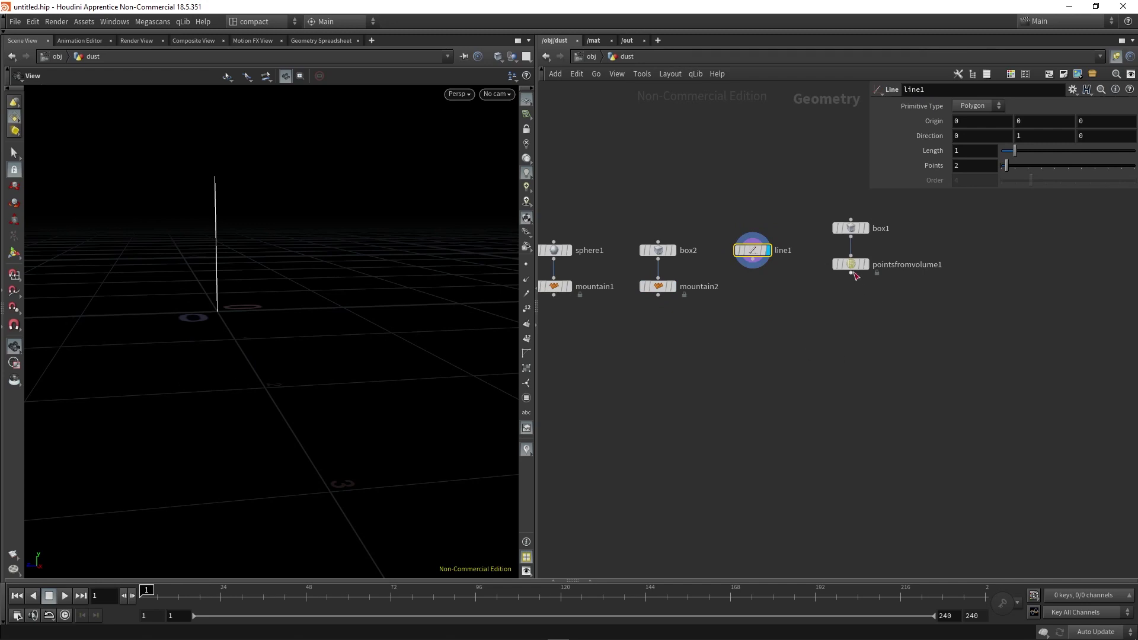
{"action": "left_click_drag", "start_coordinate": [752, 251], "coordinate": [762, 250]}
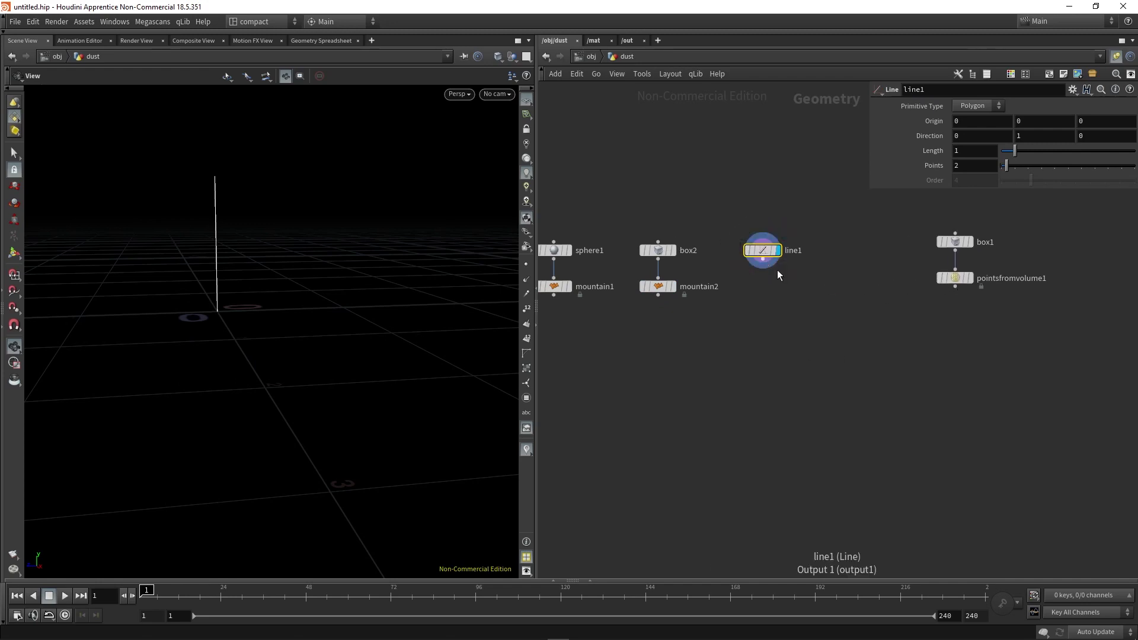
{"action": "key", "text": "h"}
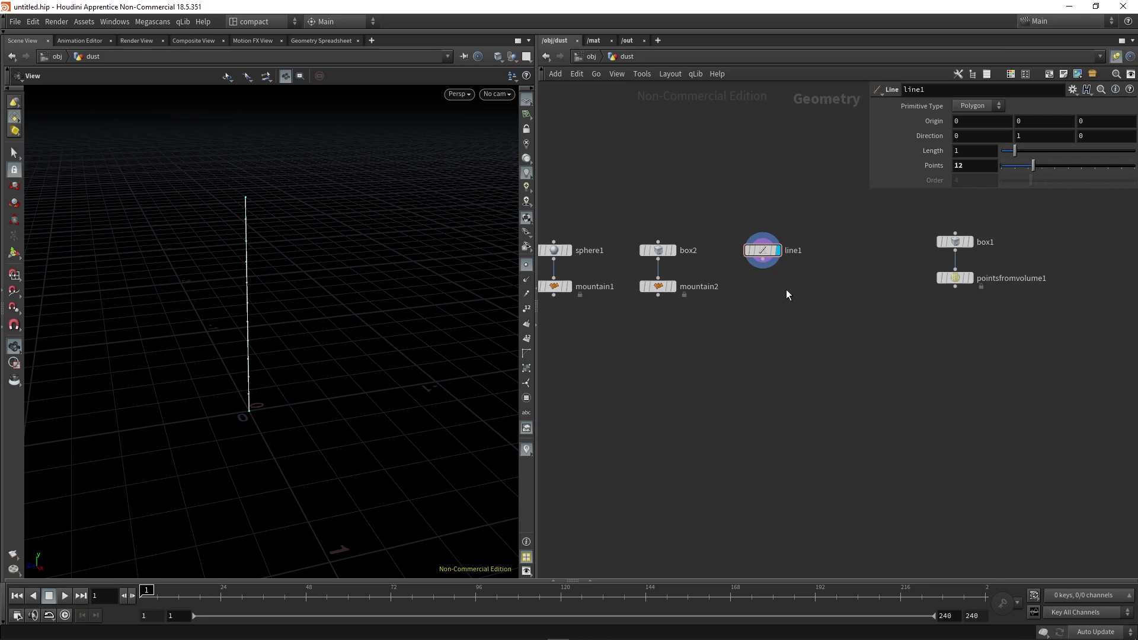
Append a Point Jitter below line1 with Scale 0.09.
{"action": "left_click", "coordinate": [766, 265]}
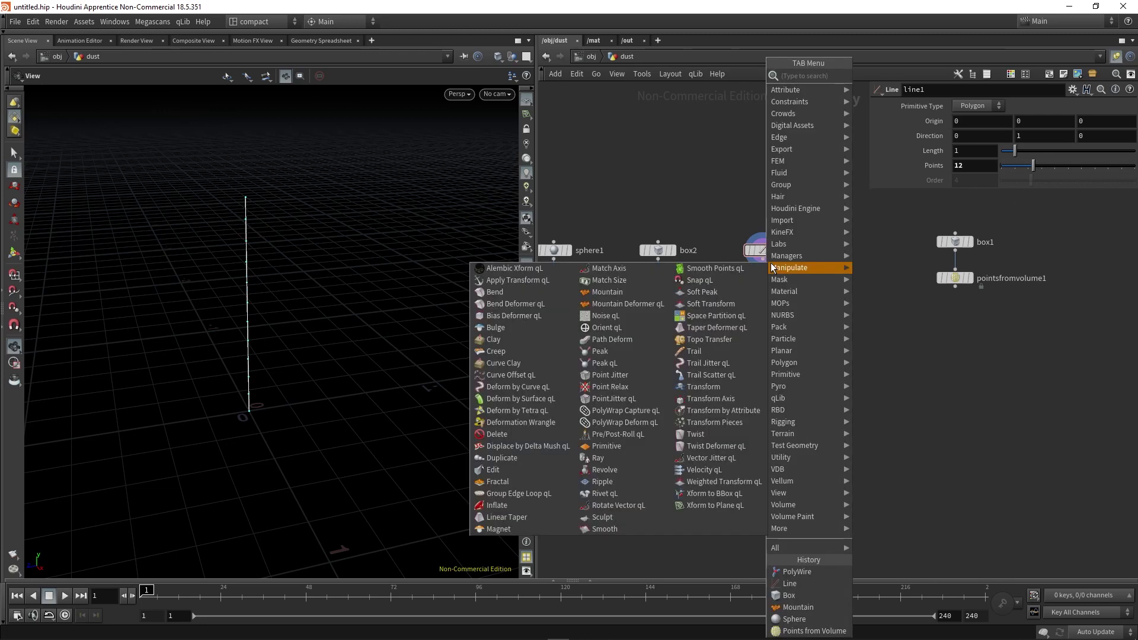
{"action": "type", "text": "pointjit"}
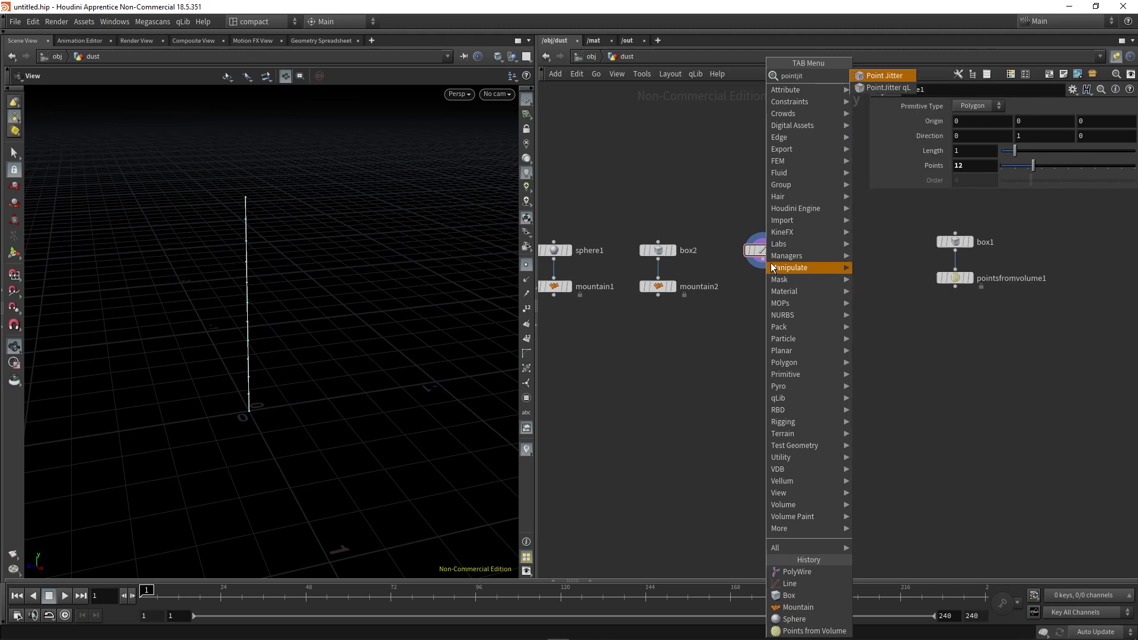
{"action": "key", "text": "Escape"}
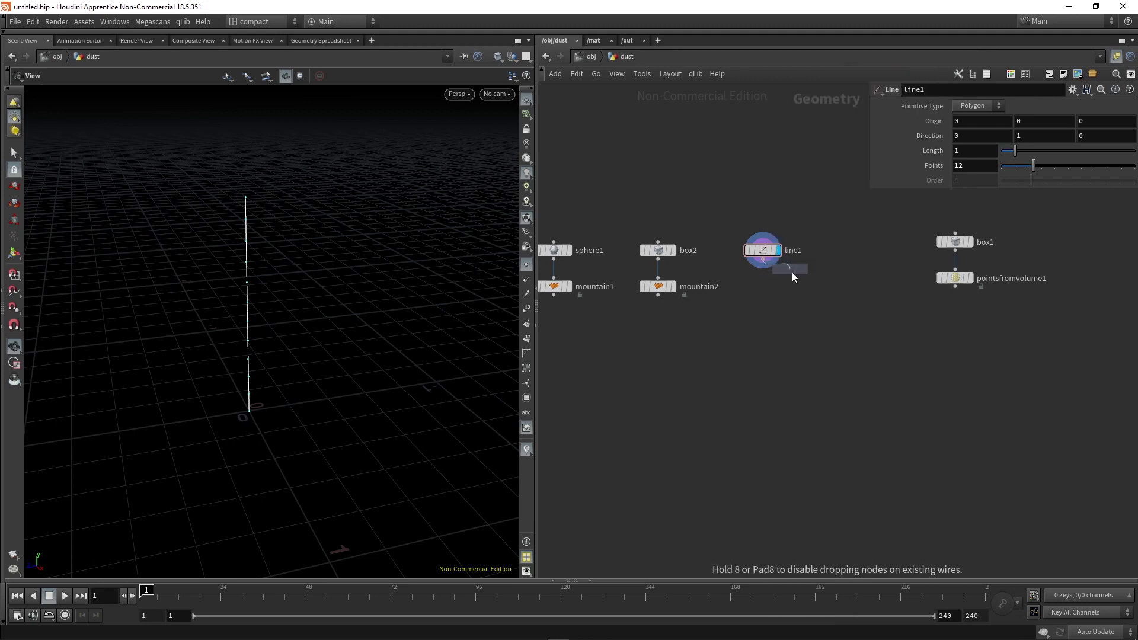
{"action": "left_click", "coordinate": [766, 286]}
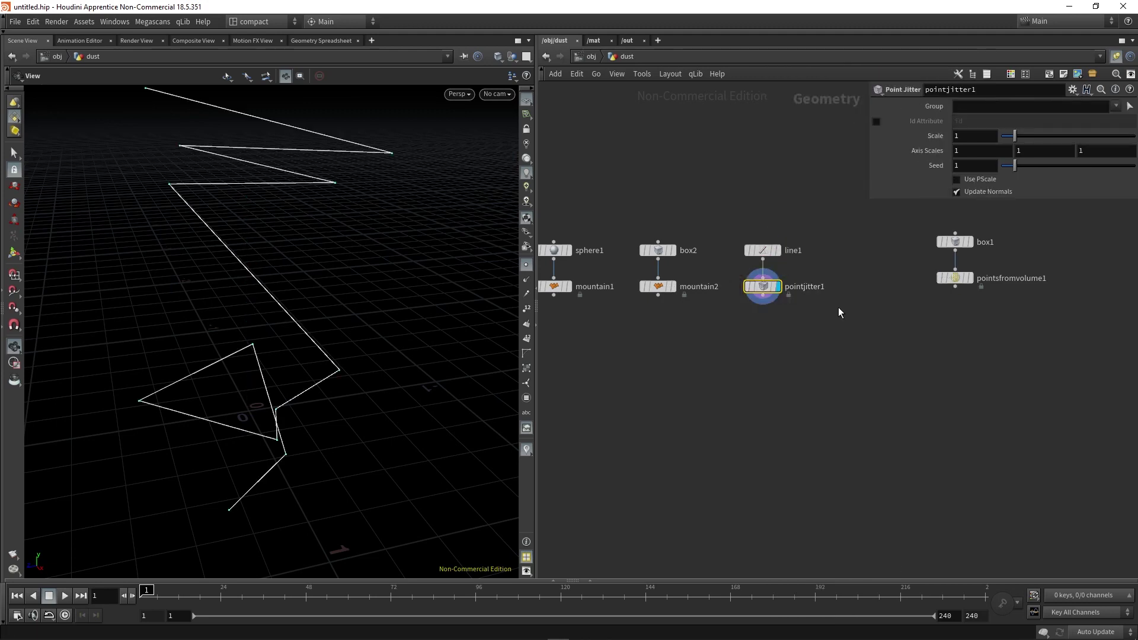
{"action": "left_click_drag", "start_coordinate": [1013, 142], "coordinate": [1002, 137]}
Add a PolyWire below pointjitter1 and raise its Divisions to 9.
{"action": "left_click", "coordinate": [763, 250]}
{"action": "key", "text": "Tab"}
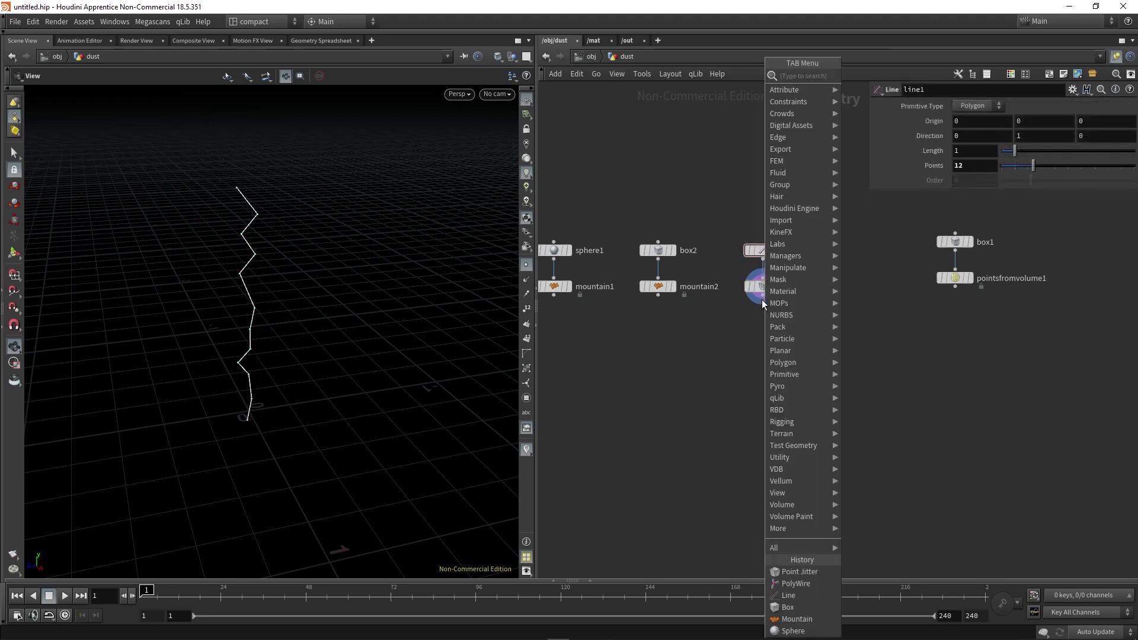
{"action": "mouse_move", "coordinate": [774, 293]}
{"action": "type", "text": "polywire"}
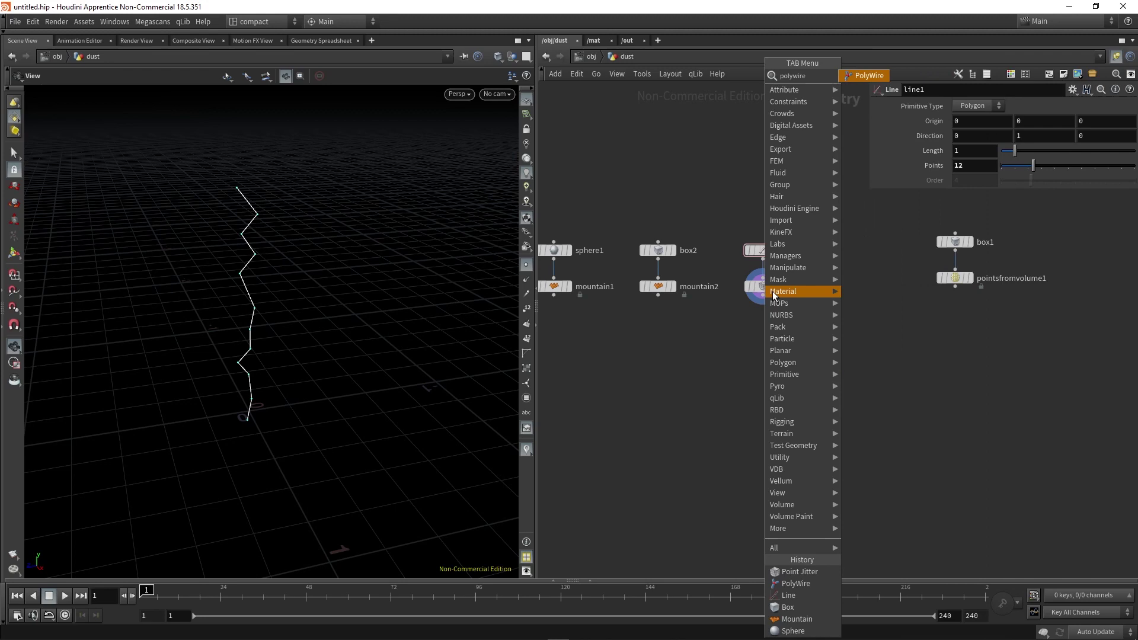
{"action": "key", "text": "Return"}
{"action": "left_click", "coordinate": [761, 318]}
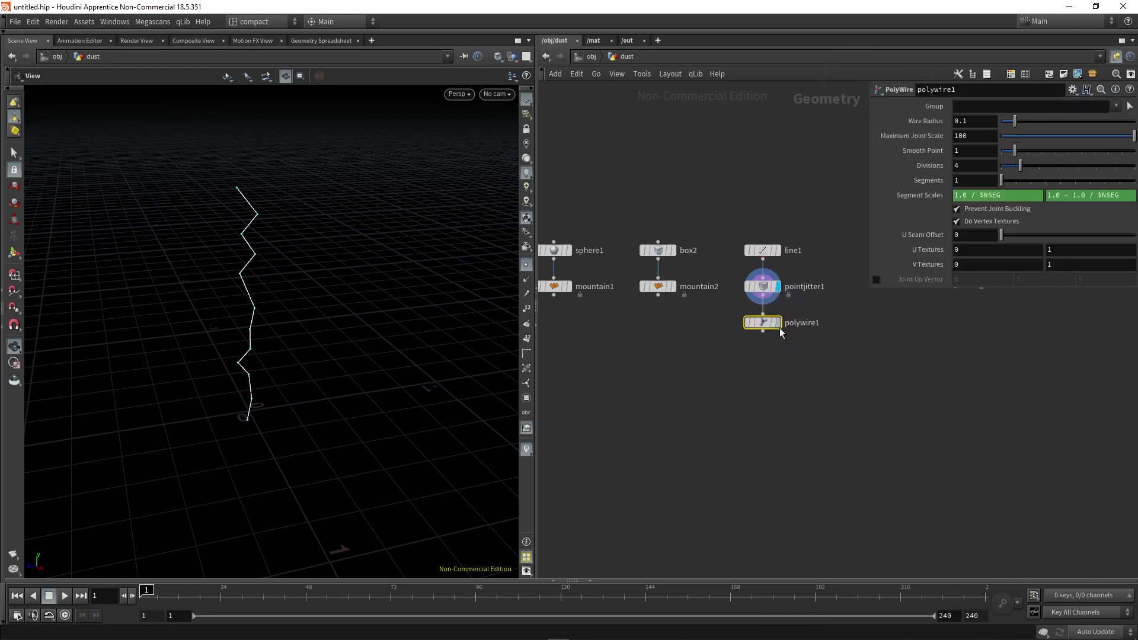
{"action": "left_click_drag", "start_coordinate": [302, 315], "coordinate": [267, 319]}
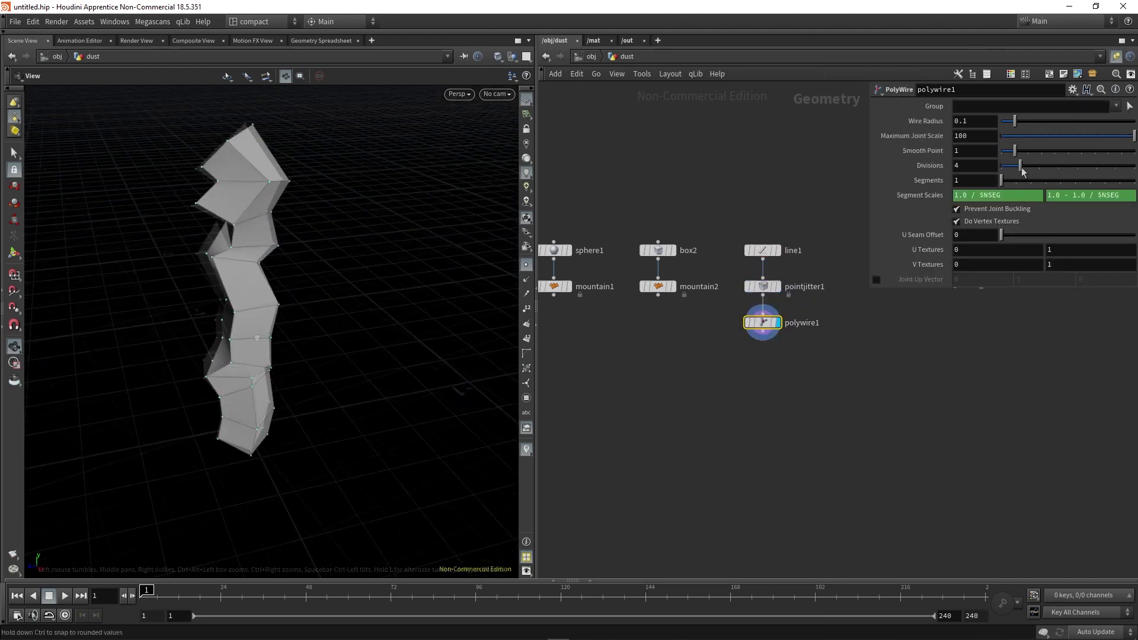
{"action": "left_click_drag", "start_coordinate": [1020, 165], "coordinate": [1126, 182]}
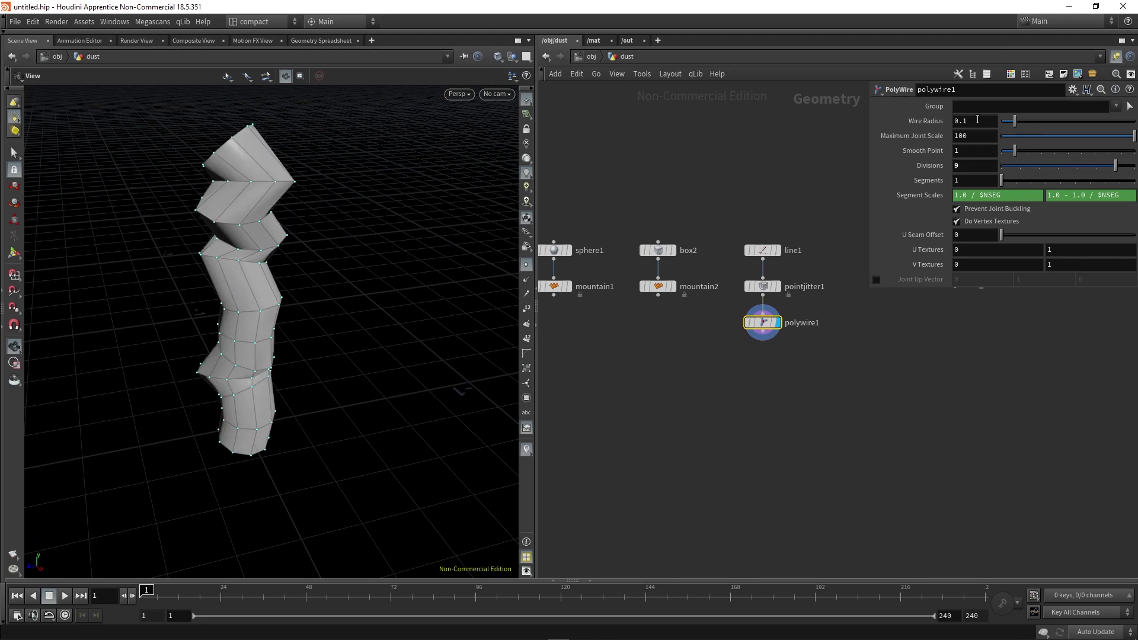
Set the PolyWire's Wire Radius to 0.02.
{"action": "key", "text": "BackSpace"}
{"action": "type", "text": "01"}
{"action": "key", "text": "Return"}
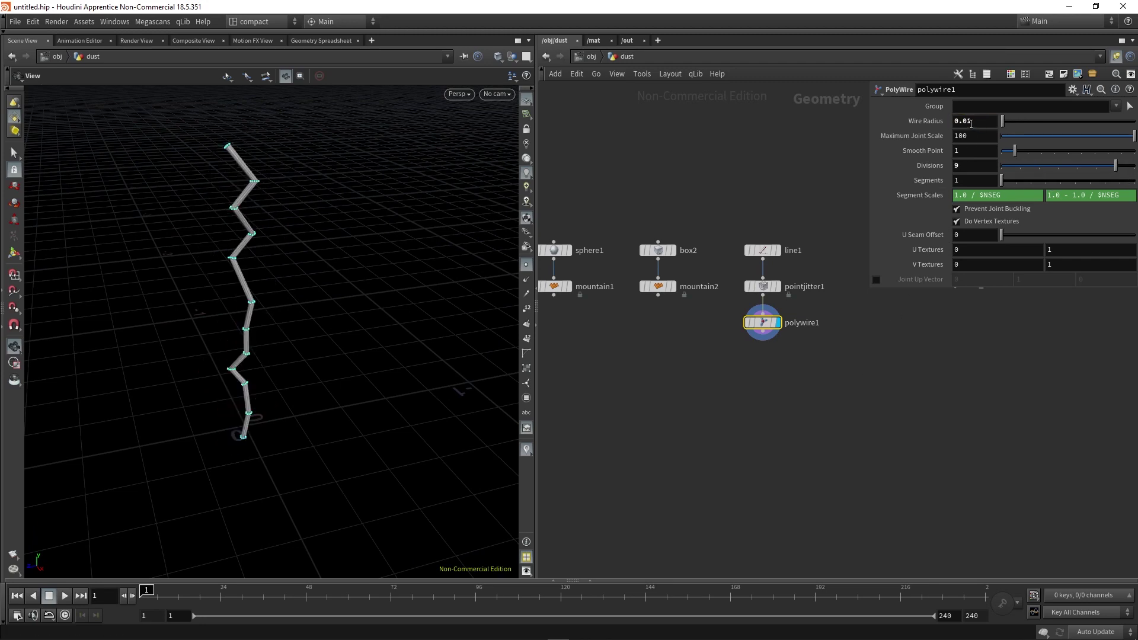
{"action": "left_click", "coordinate": [981, 123]}
{"action": "key", "text": "BackSpace"}
{"action": "type", "text": "2"}
{"action": "key", "text": "Return"}
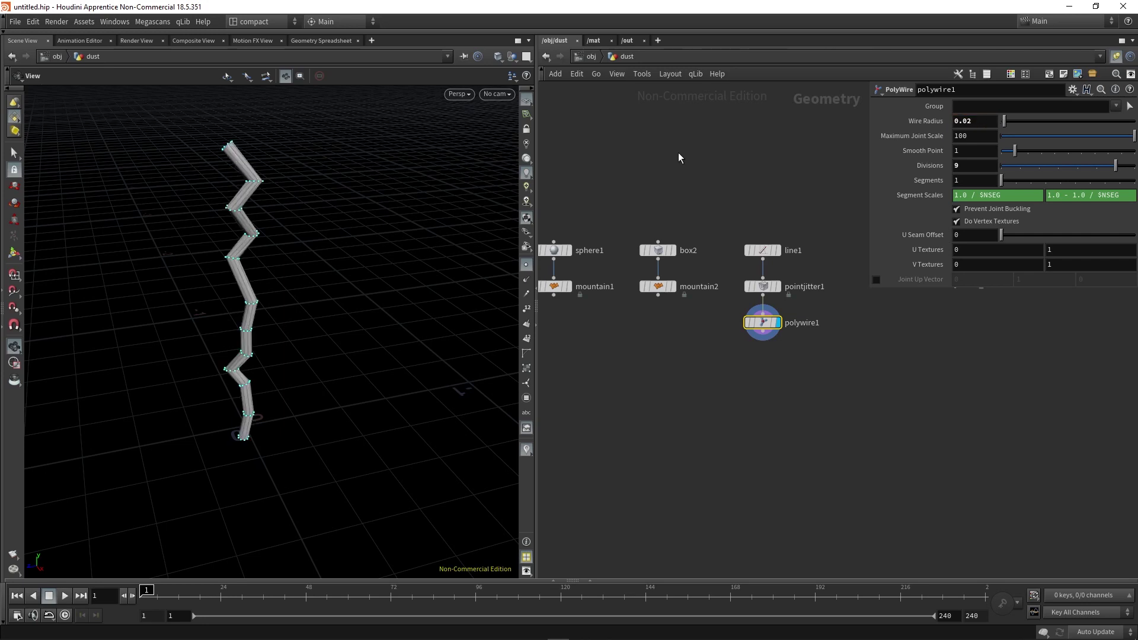
{"action": "left_click_drag", "start_coordinate": [167, 222], "coordinate": [267, 216]}
Set line1's Length to 2 and review the longer wire.
{"action": "left_click", "coordinate": [763, 251]}
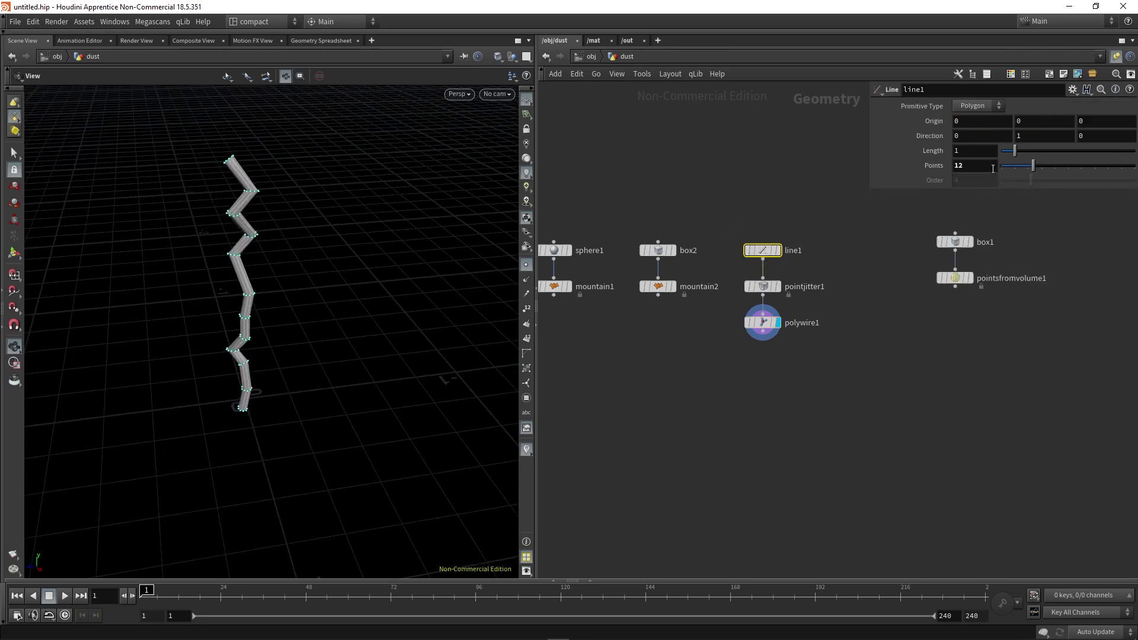
{"action": "double_click", "coordinate": [972, 150]}
{"action": "type", "text": "2"}
{"action": "key", "text": "Return"}
{"action": "left_click_drag", "start_coordinate": [350, 391], "coordinate": [314, 323]}
{"action": "mouse_move", "coordinate": [332, 373]}
{"action": "left_mouse_down"}
{"action": "mouse_move", "coordinate": [304, 381]}
{"action": "mouse_move", "coordinate": [376, 348]}
{"action": "mouse_move", "coordinate": [325, 358]}
{"action": "left_mouse_up"}
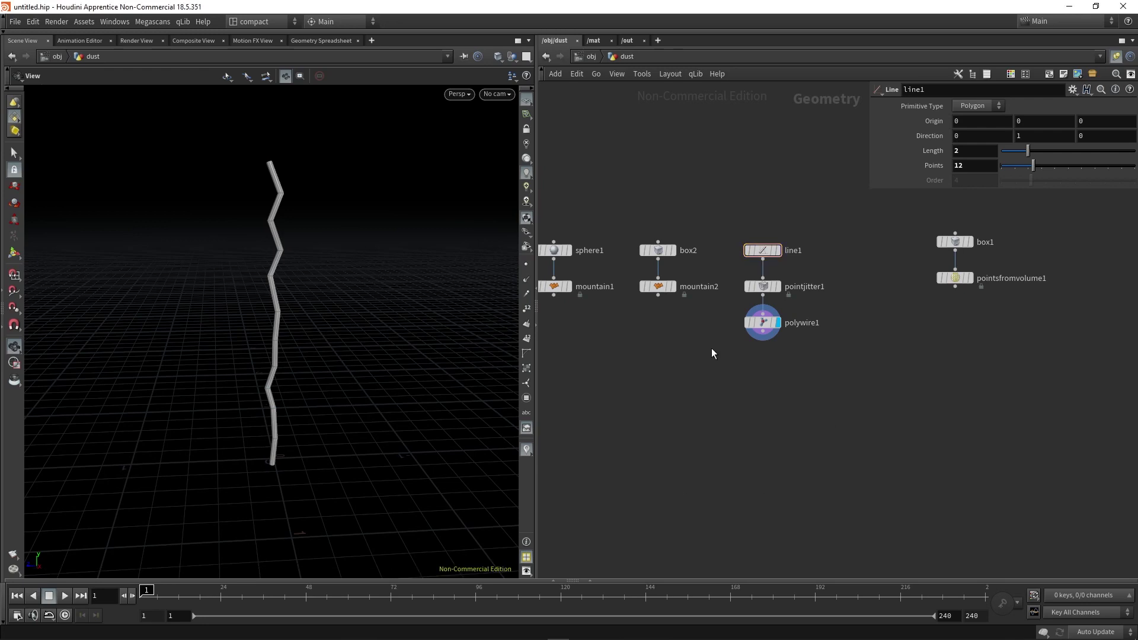
Merge both mountain rocks and the wire into merge1.
{"action": "middle_click_drag", "start_coordinate": [664, 350], "coordinate": [702, 338]}
{"action": "left_click_drag", "start_coordinate": [589, 280], "coordinate": [786, 304]}
{"action": "left_click_drag", "start_coordinate": [591, 283], "coordinate": [695, 395]}
{"action": "key", "text": "Escape"}
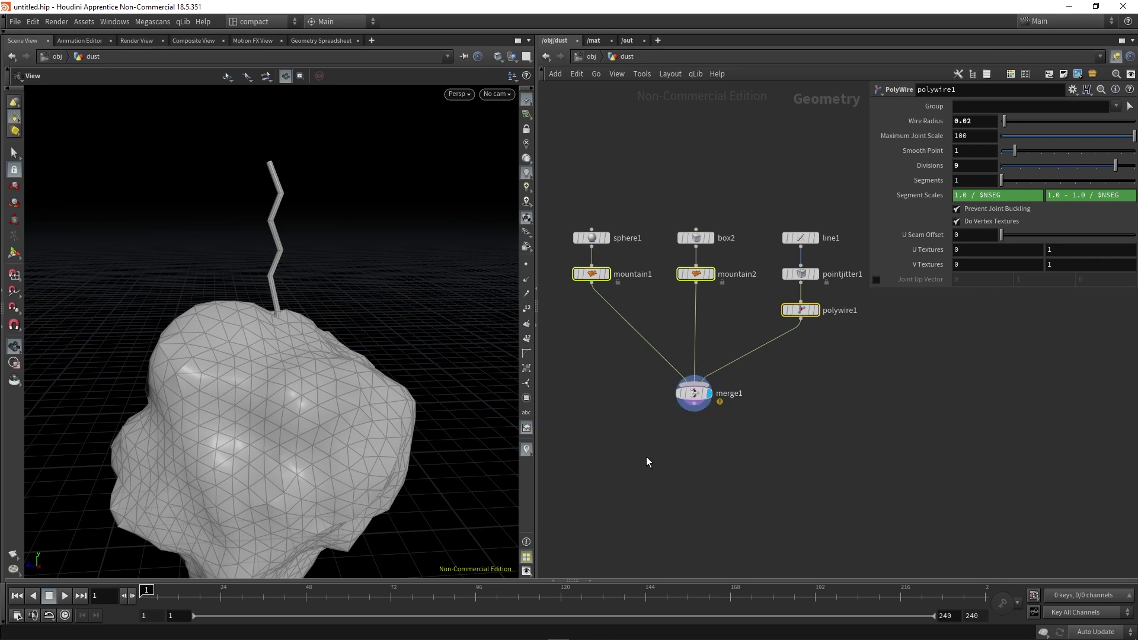
{"action": "key", "text": "h"}
Add Connectivity under merge1 writing attribute 'name', and inspect it in the geometry spreadsheet.
{"action": "left_click", "coordinate": [777, 442]}
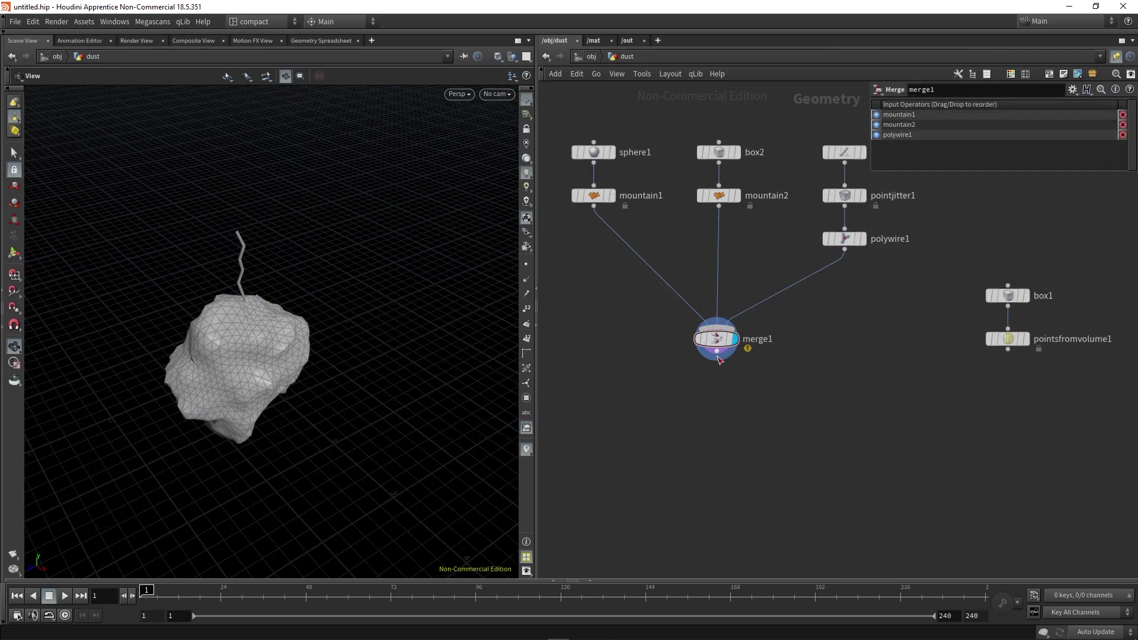
{"action": "key", "text": "Tab"}
{"action": "type", "text": "con"}
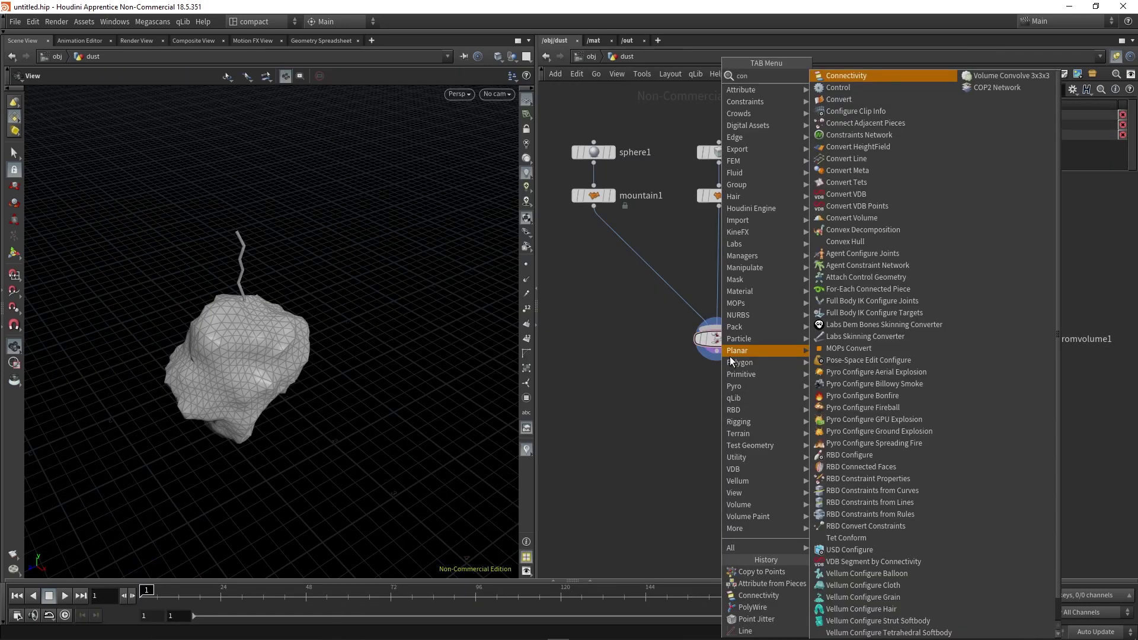
{"action": "key", "text": "Return"}
{"action": "left_click", "coordinate": [738, 385]}
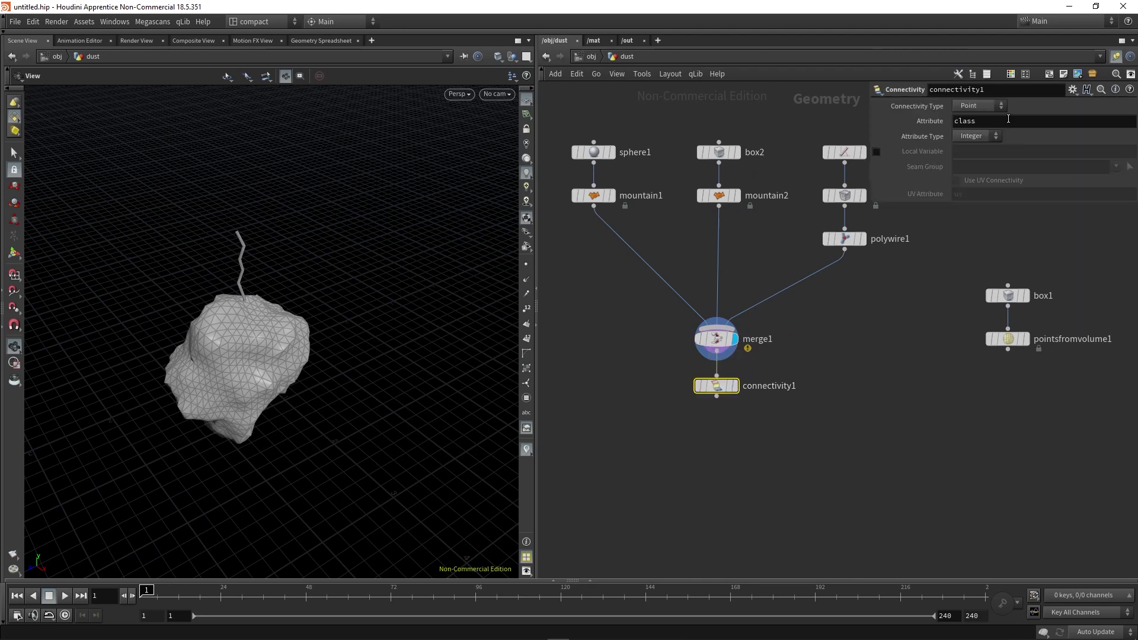
{"action": "double_click", "coordinate": [961, 122]}
{"action": "key", "text": "Return"}
{"action": "left_click", "coordinate": [590, 581]}
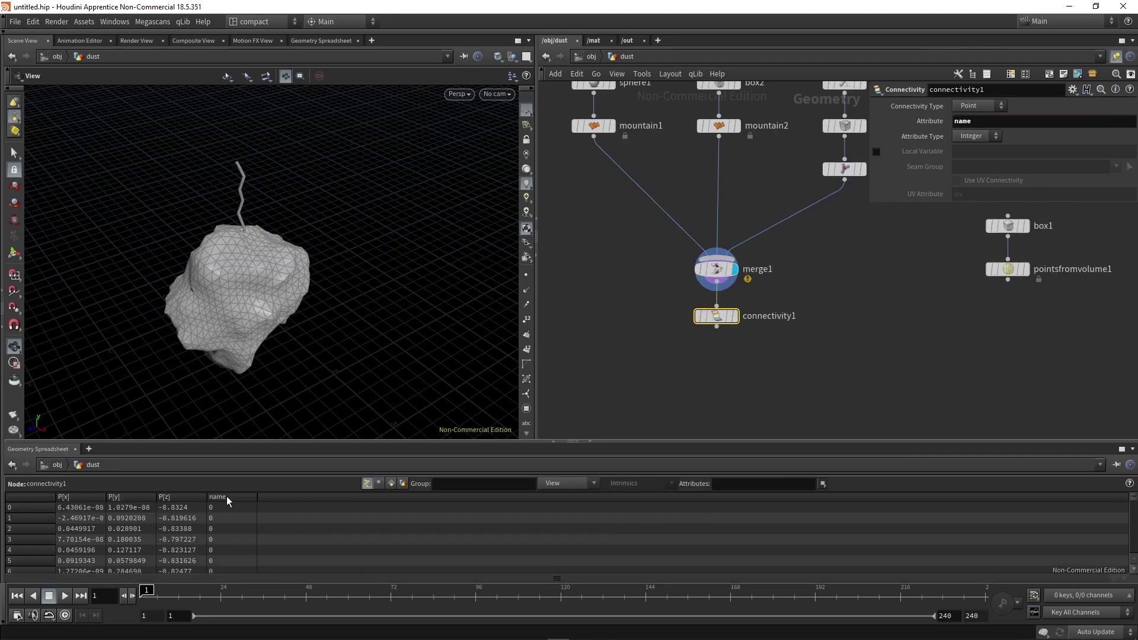
{"action": "middle_click", "coordinate": [728, 317]}
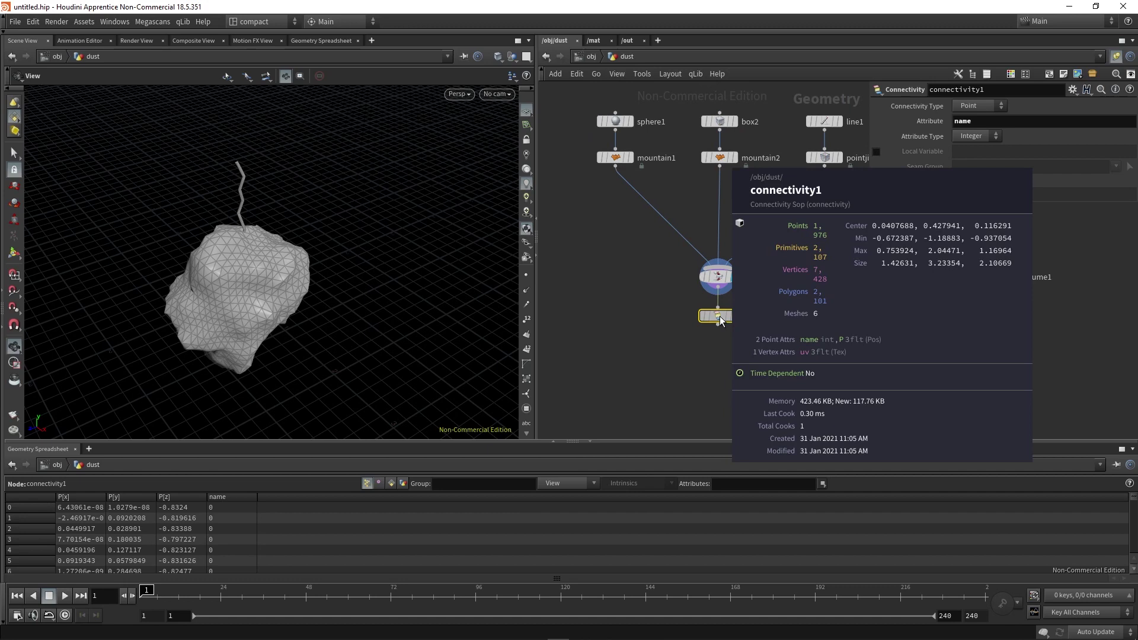
Add an Attribute from Pieces node fed by pointsfromvolume1 and connectivity1, and display it.
{"action": "key", "text": "h"}
{"action": "key", "text": "Tab"}
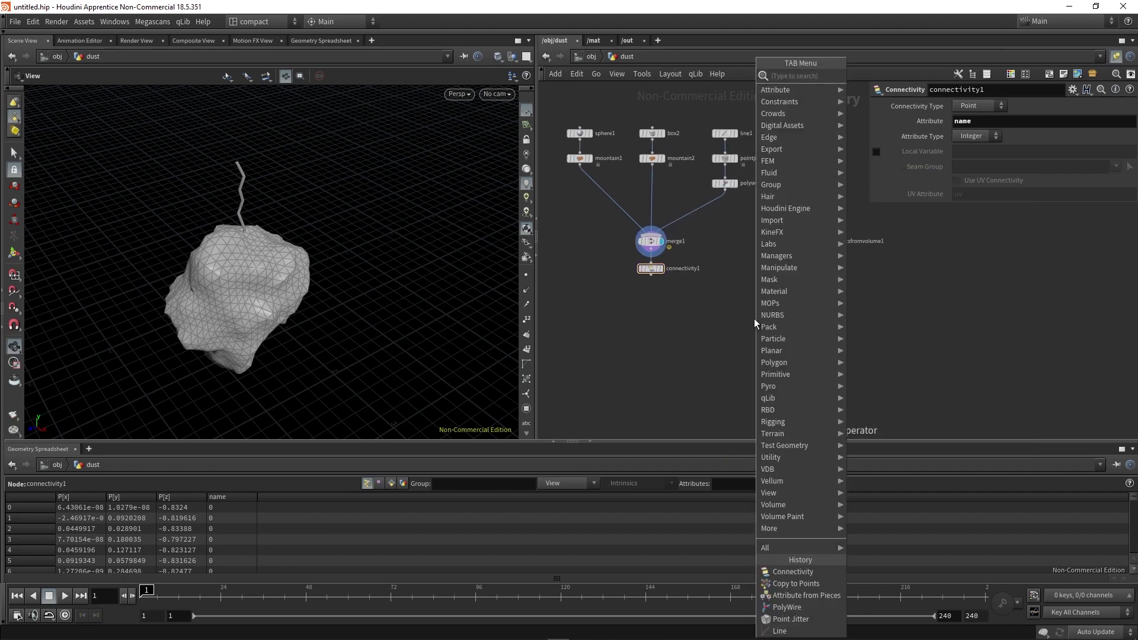
{"action": "type", "text": "attrib"}
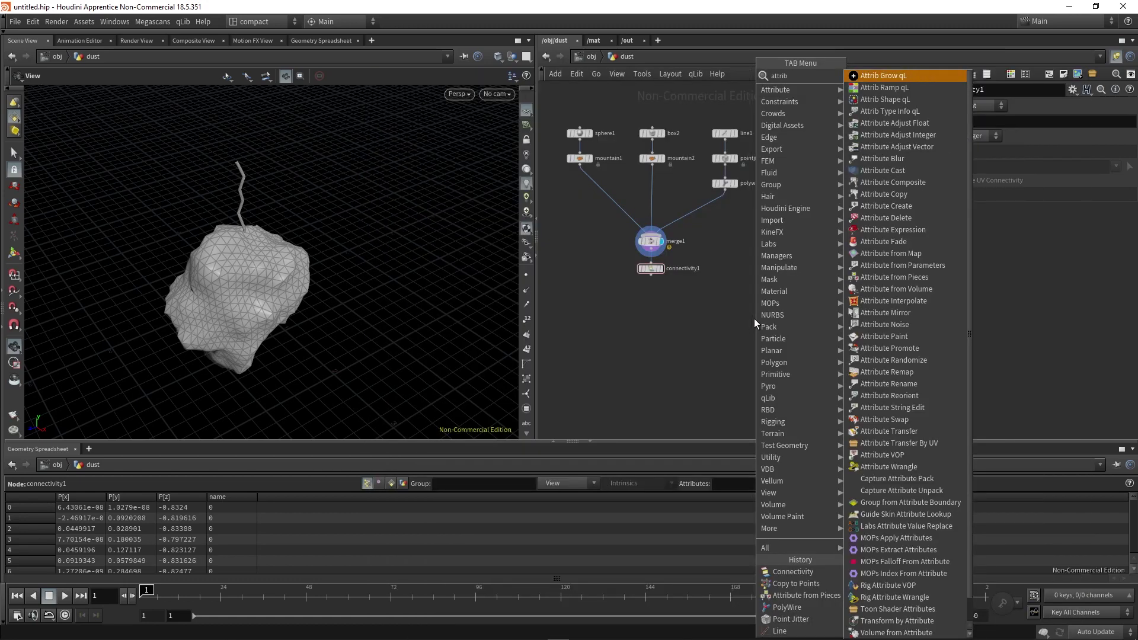
{"action": "type", "text": " from"}
{"action": "key", "text": "Down"}
{"action": "key", "text": "Down"}
{"action": "key", "text": "Return"}
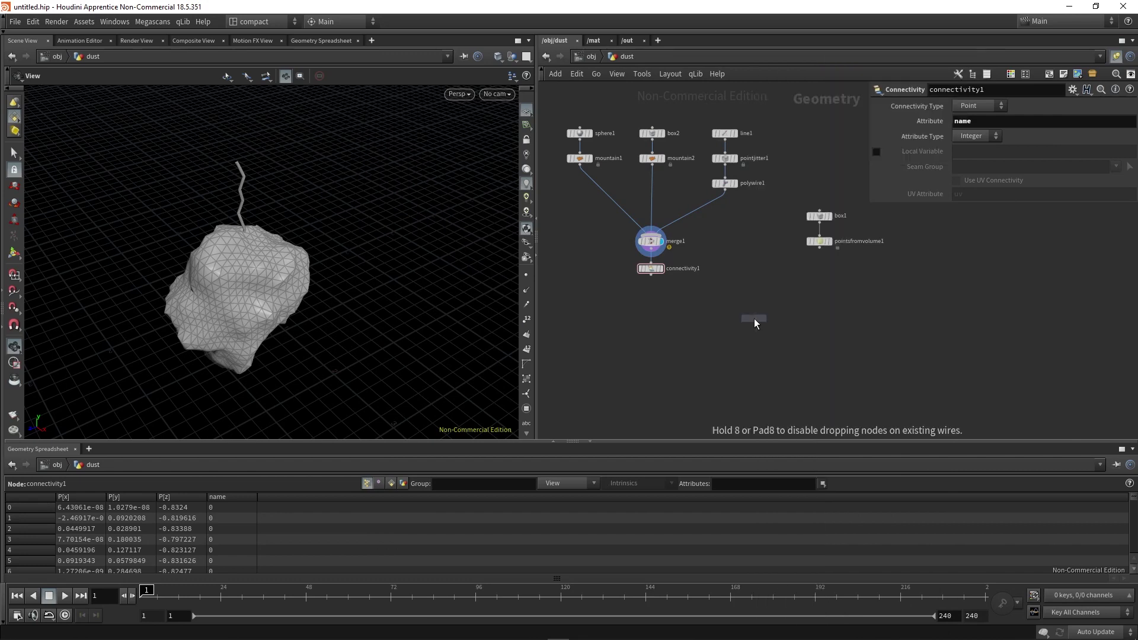
{"action": "left_click", "coordinate": [745, 335]}
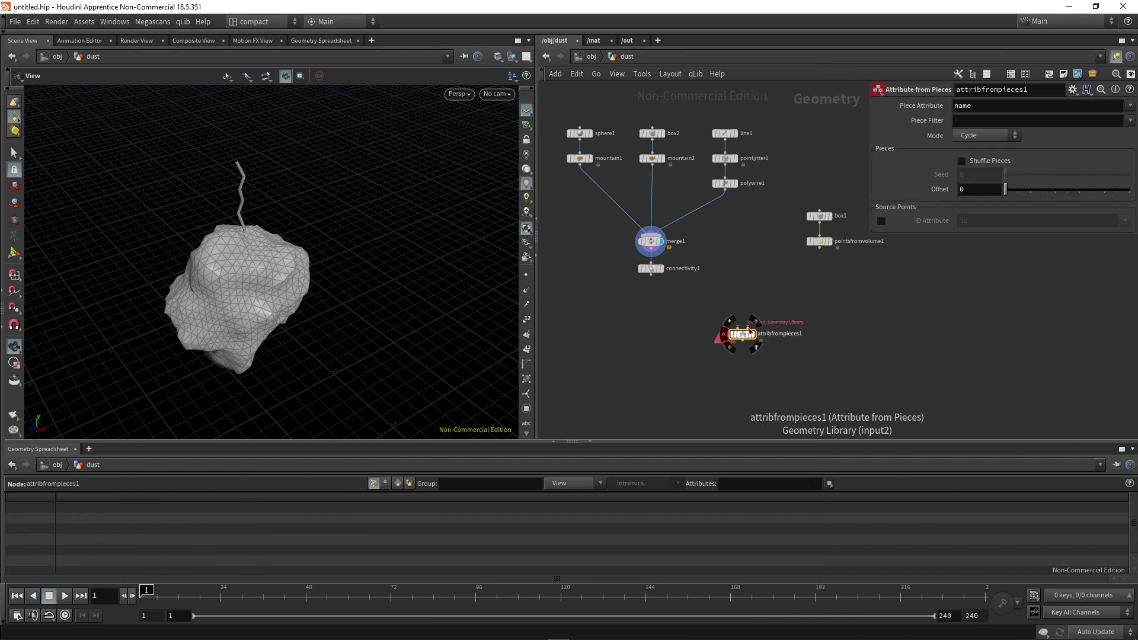
{"action": "scroll", "coordinate": [774, 325], "scroll_direction": "up", "scroll_amount": 2}
{"action": "left_click_drag", "start_coordinate": [730, 328], "coordinate": [828, 234]}
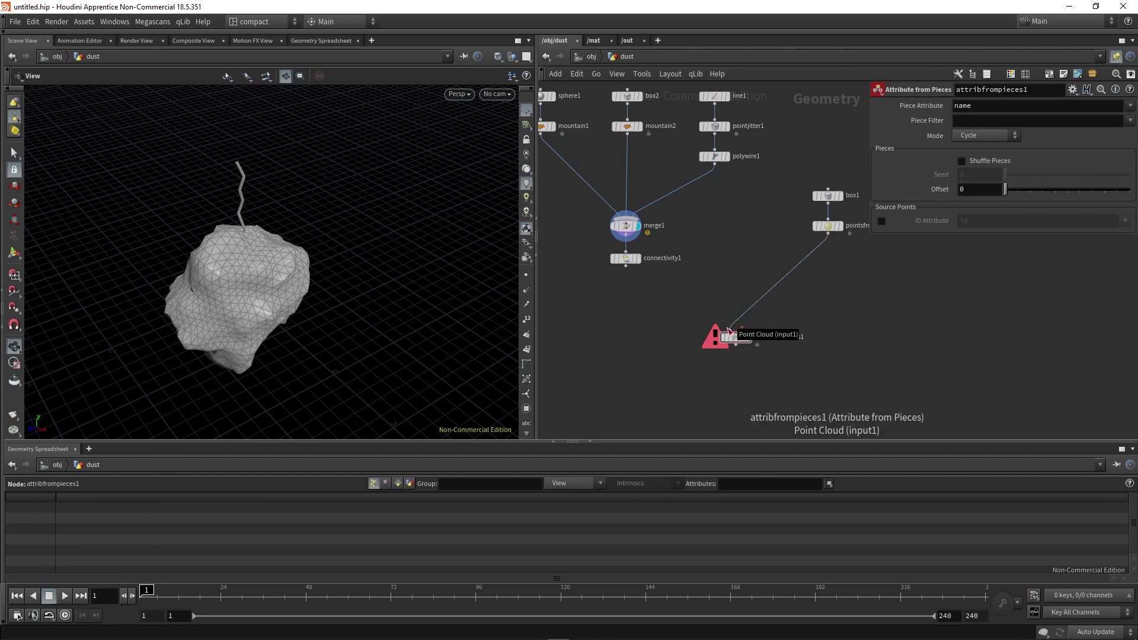
{"action": "left_click_drag", "start_coordinate": [741, 331], "coordinate": [626, 268]}
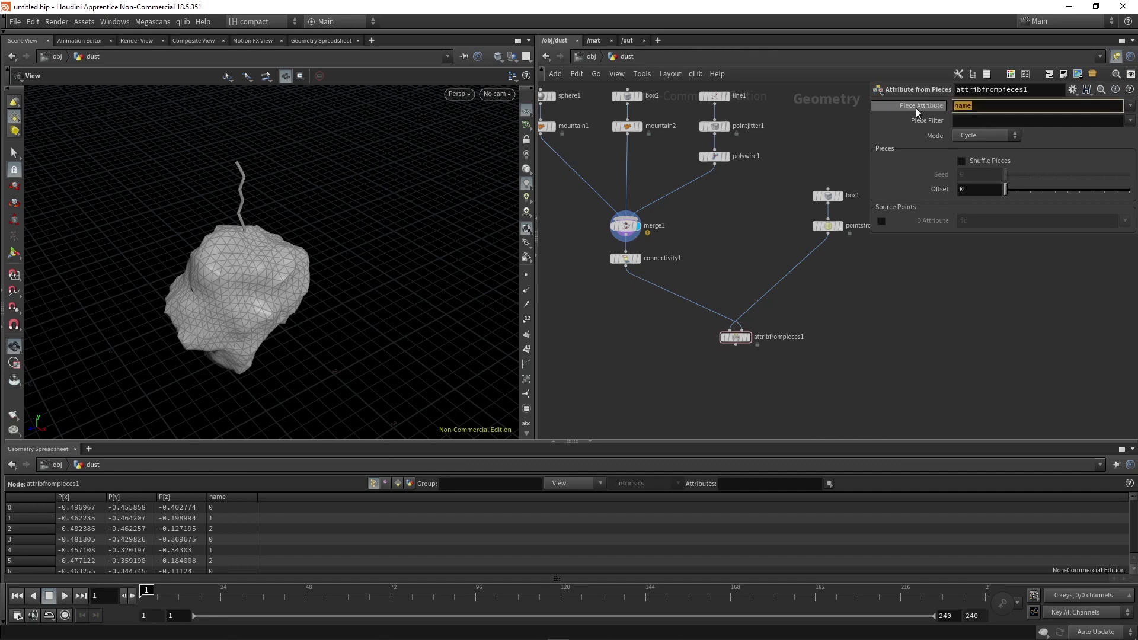
{"action": "scroll", "coordinate": [735, 338], "scroll_direction": "up", "scroll_amount": 3}
{"action": "key", "text": "r"}
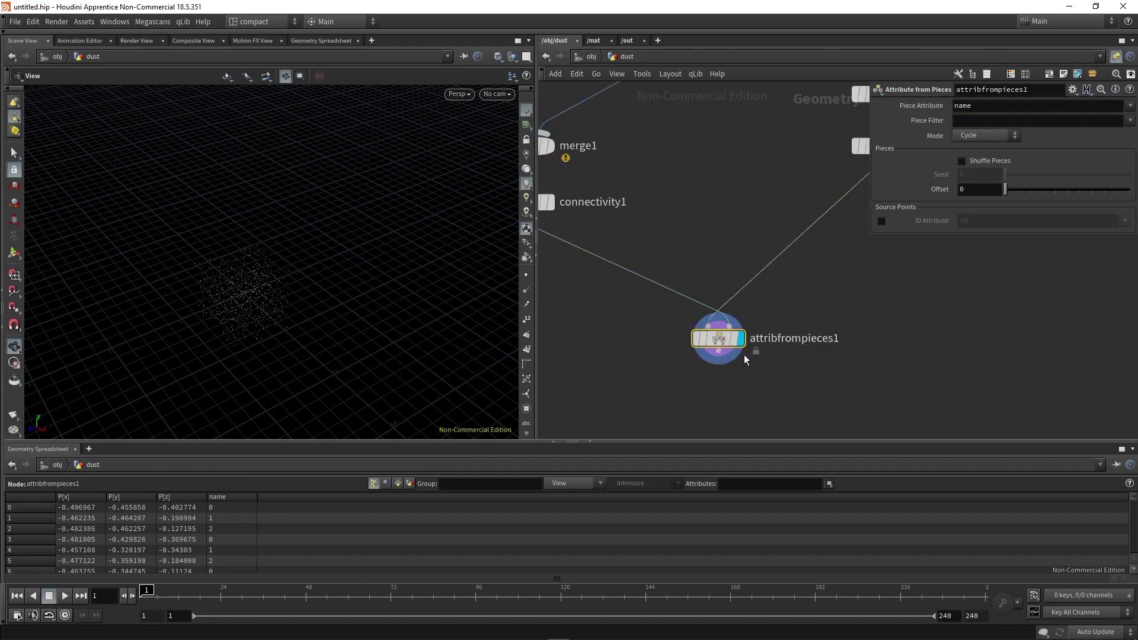
Sort the geometry spreadsheet rows by name in ascending order, then by P[x].
{"action": "key", "text": "h"}
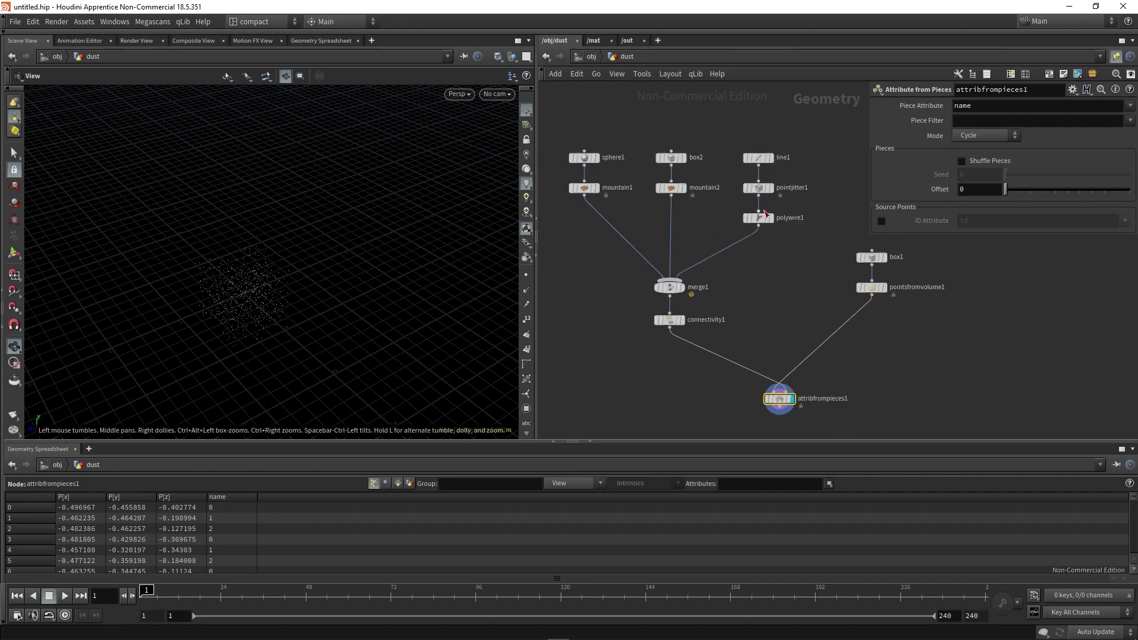
{"action": "middle_click_drag", "start_coordinate": [762, 312], "coordinate": [750, 296]}
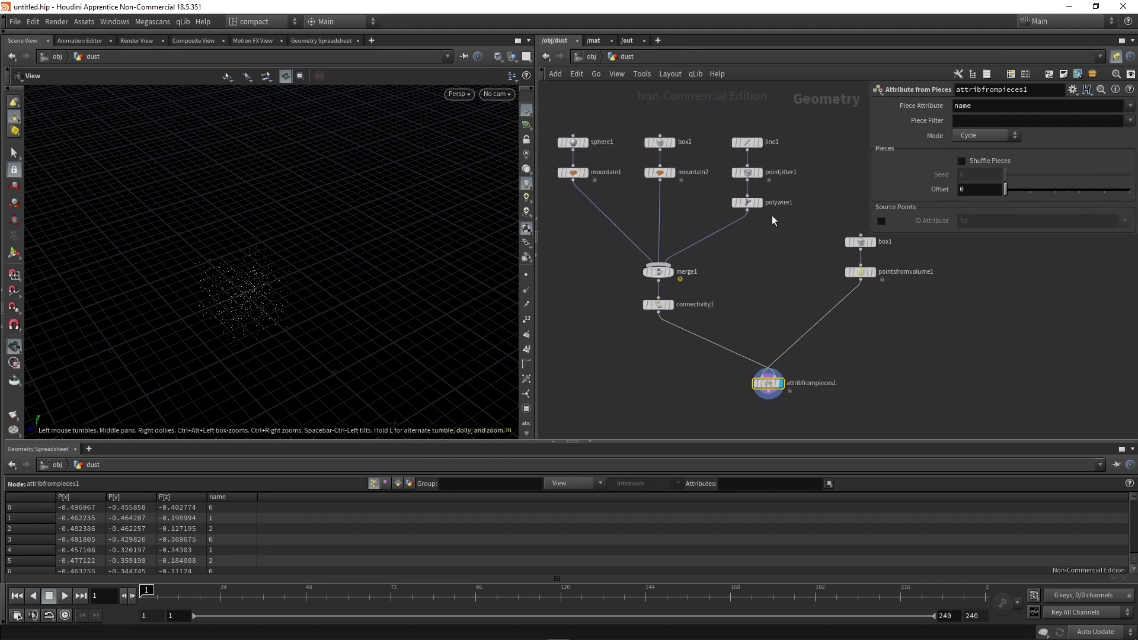
{"action": "left_click", "coordinate": [222, 497]}
{"action": "left_click", "coordinate": [225, 498]}
{"action": "scroll", "coordinate": [232, 522], "scroll_direction": "down", "scroll_amount": 1}
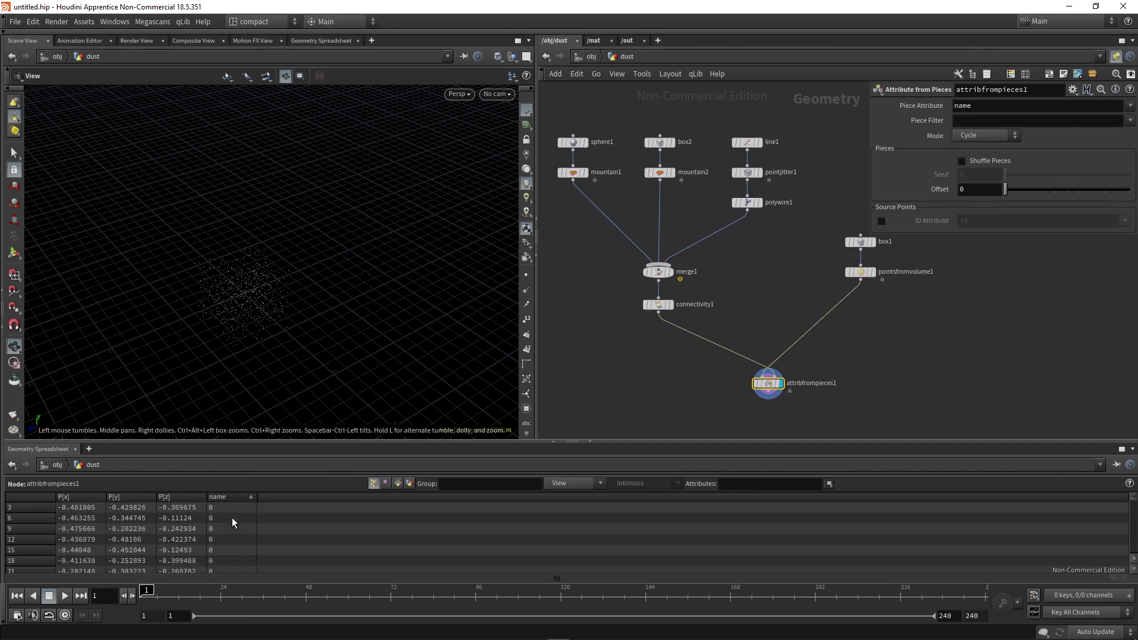
{"action": "left_click", "coordinate": [77, 498]}
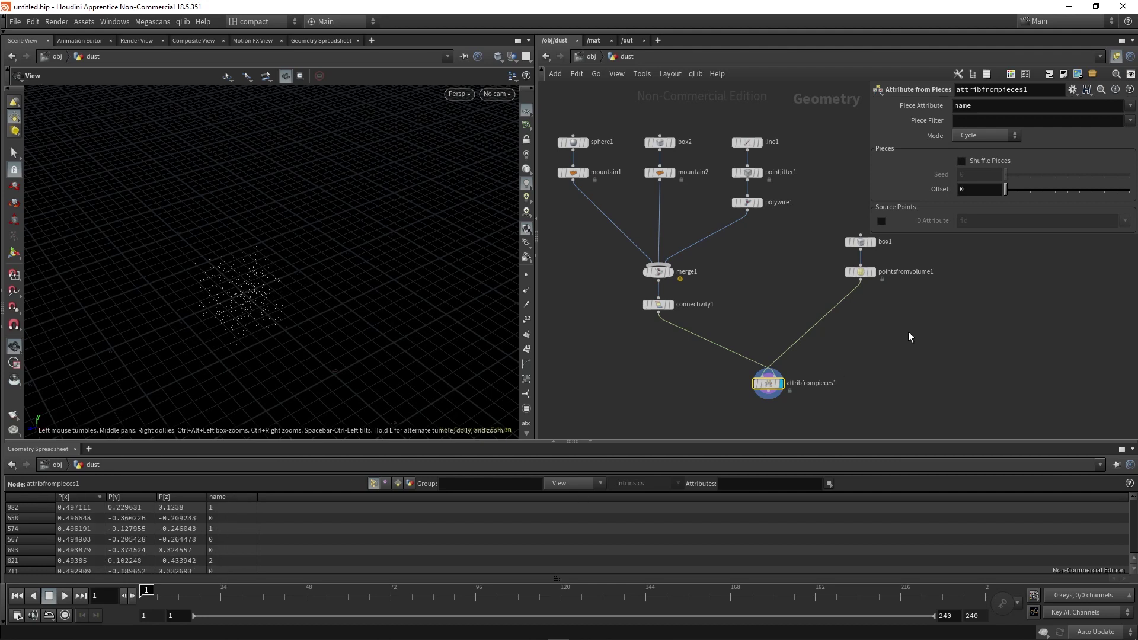
{"action": "middle_click_drag", "start_coordinate": [908, 337], "coordinate": [896, 243]}
{"action": "key", "text": "Tab"}
Add a Copy to Points node using connectivity1 as geometry and attribfrompieces1 as target points.
{"action": "type", "text": "copy"}
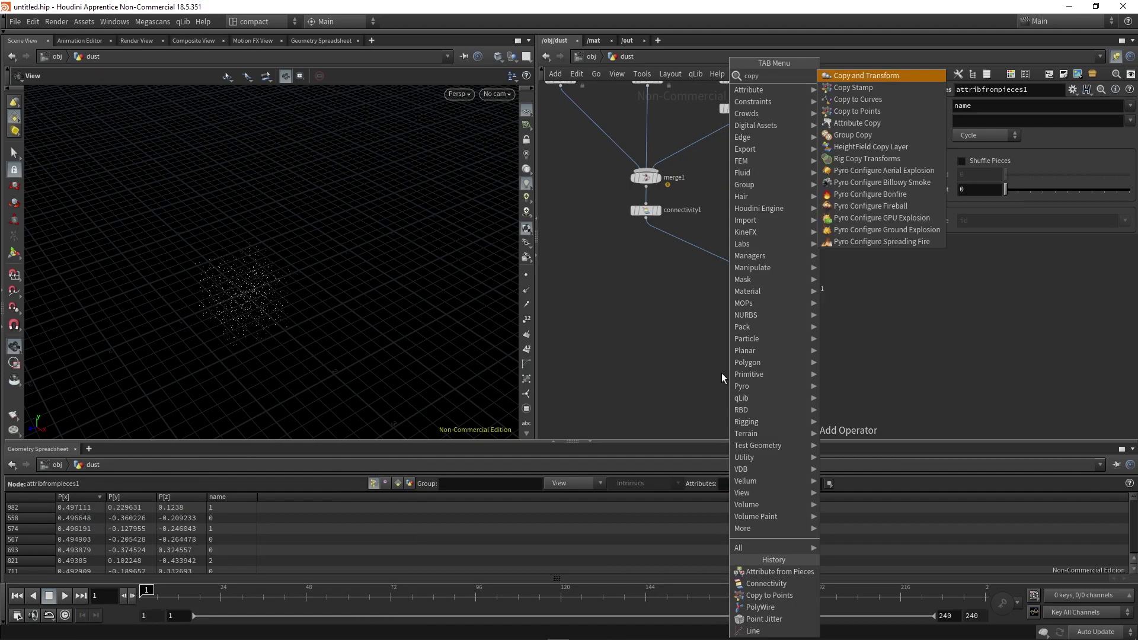
{"action": "key", "text": "Return"}
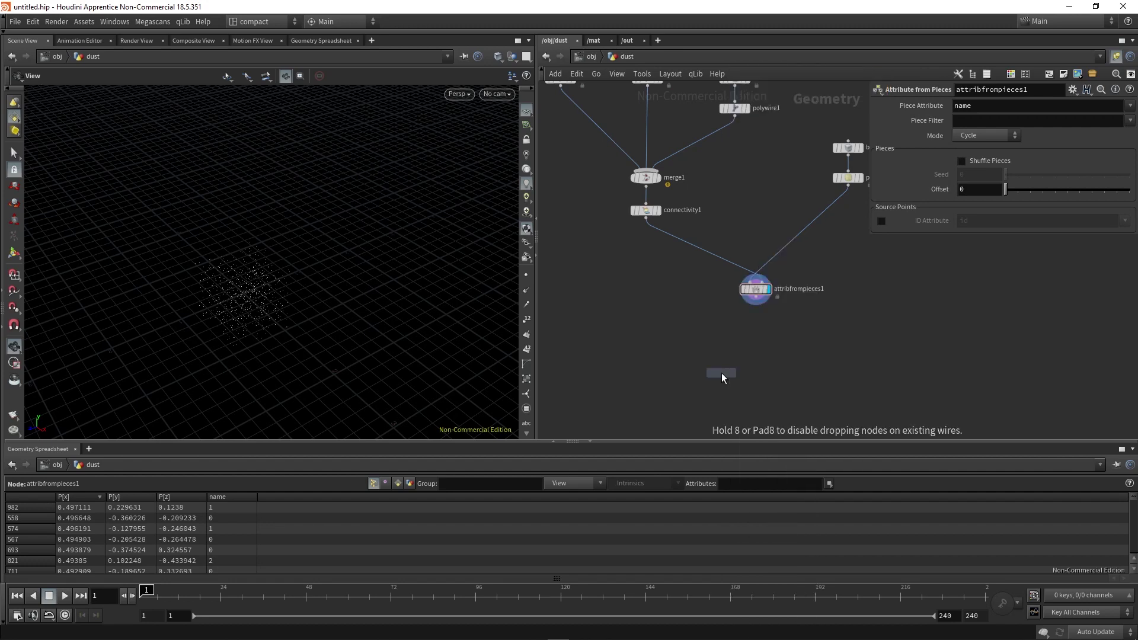
{"action": "left_click", "coordinate": [721, 373]}
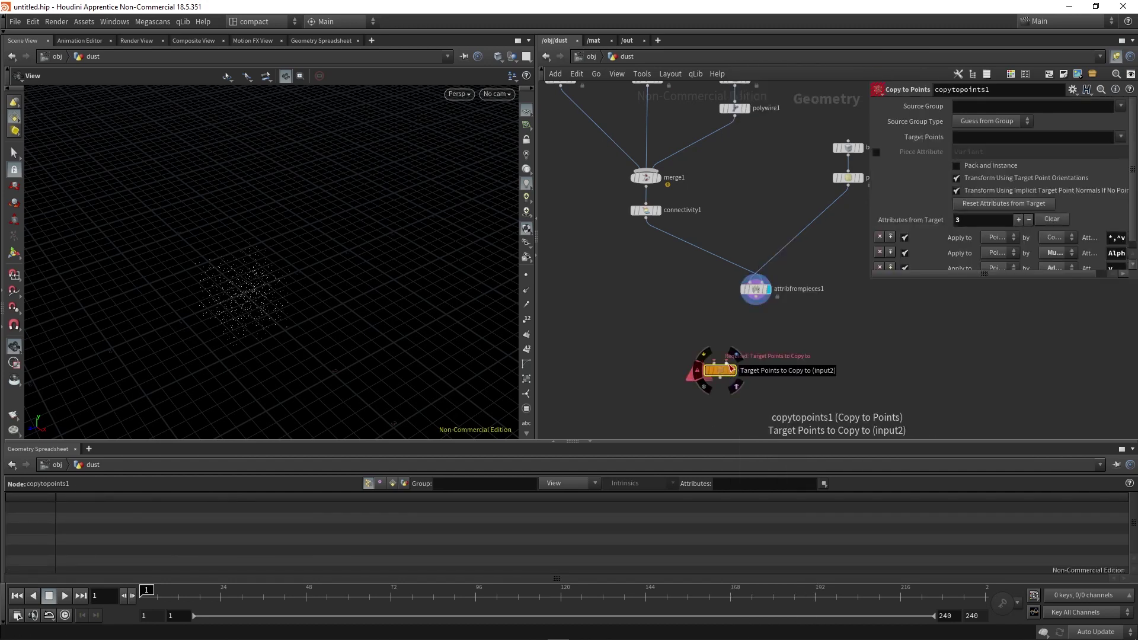
{"action": "left_click", "coordinate": [729, 365]}
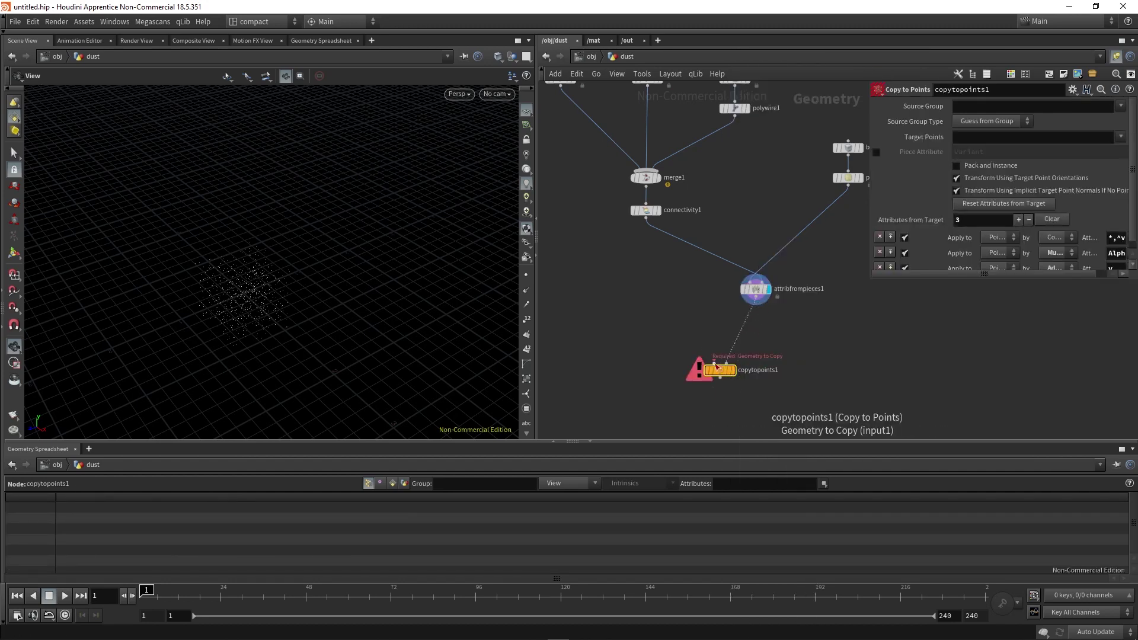
{"action": "left_click_drag", "start_coordinate": [716, 366], "coordinate": [664, 246]}
{"action": "left_click", "coordinate": [655, 230]}
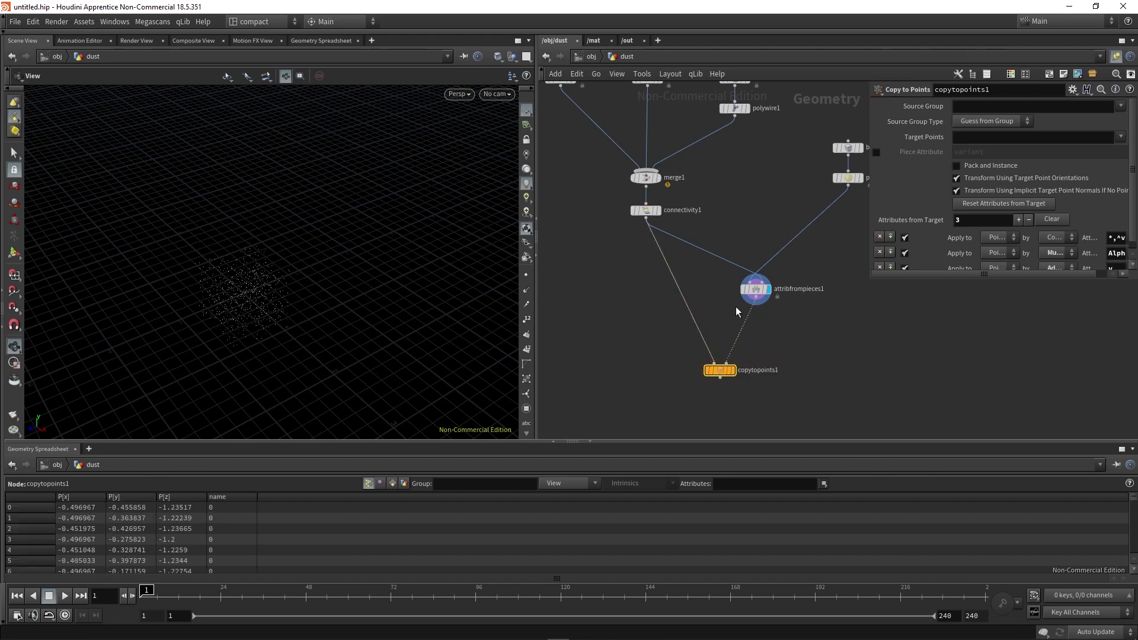
Turn on Pack and Instance with piece attribute 'name', and display copytopoints1.
{"action": "left_click", "coordinate": [998, 165]}
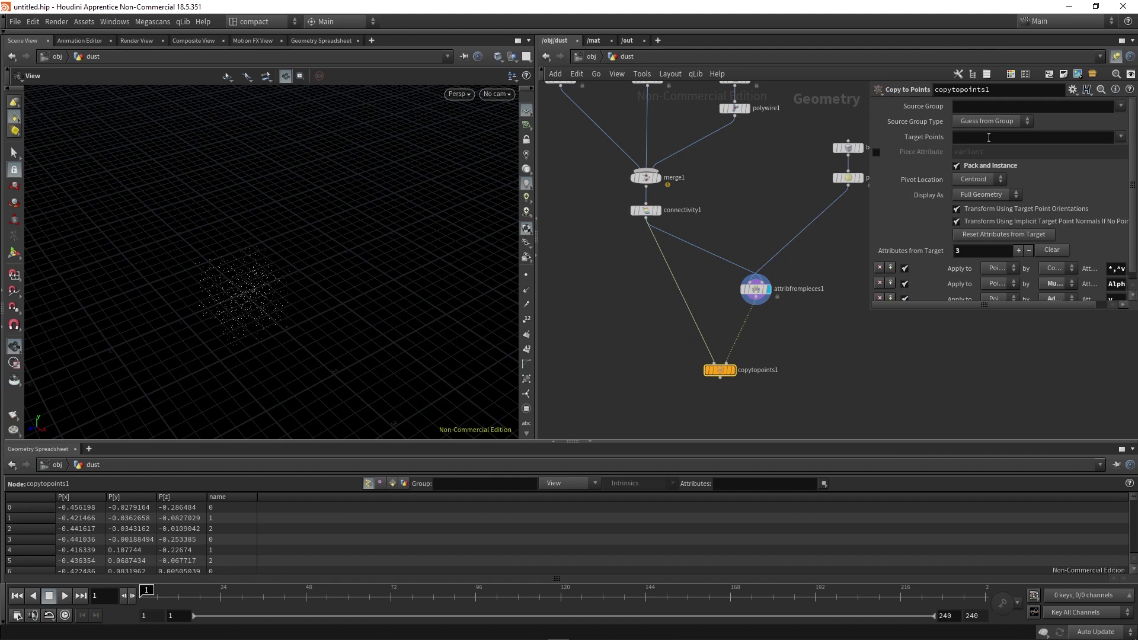
{"action": "left_click", "coordinate": [876, 154]}
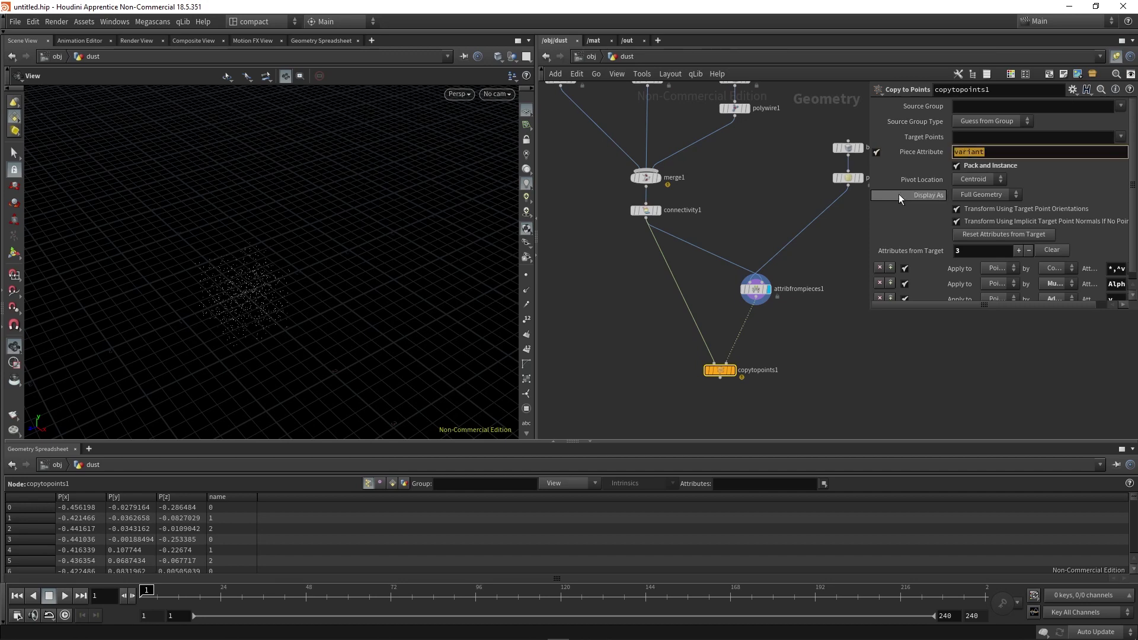
{"action": "type", "text": "name"}
{"action": "key", "text": "Return"}
{"action": "middle_click", "coordinate": [762, 295]}
{"action": "left_click", "coordinate": [734, 371]}
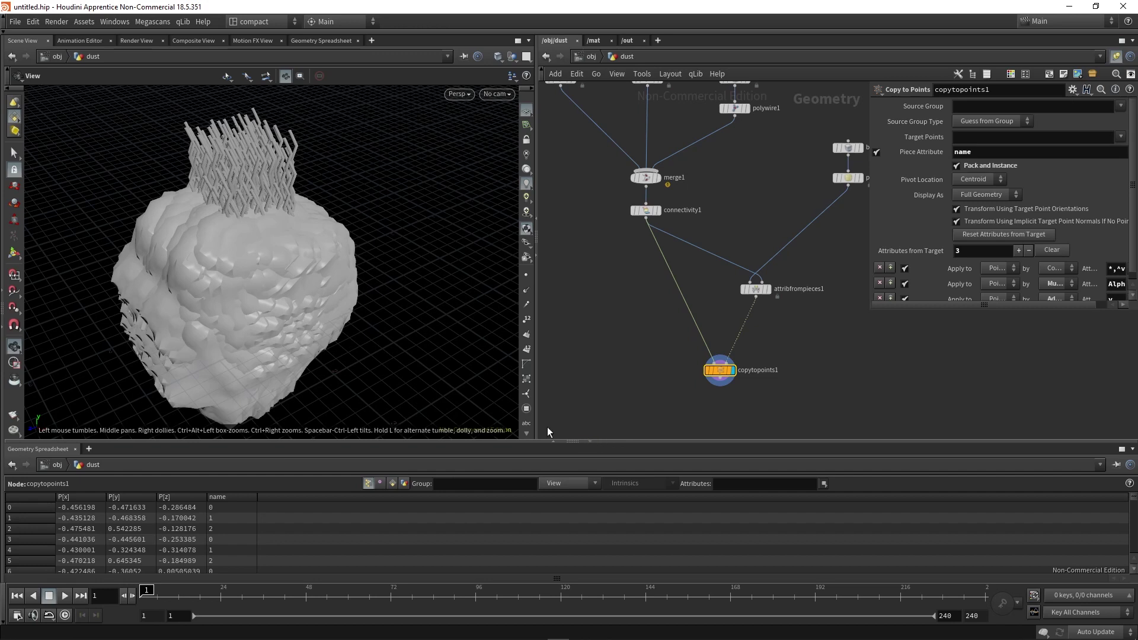
Hide the spreadsheet, reconnect pointsfromvolume1 into attribfrompieces1, and view the copied rocks.
{"action": "left_click", "coordinate": [591, 441]}
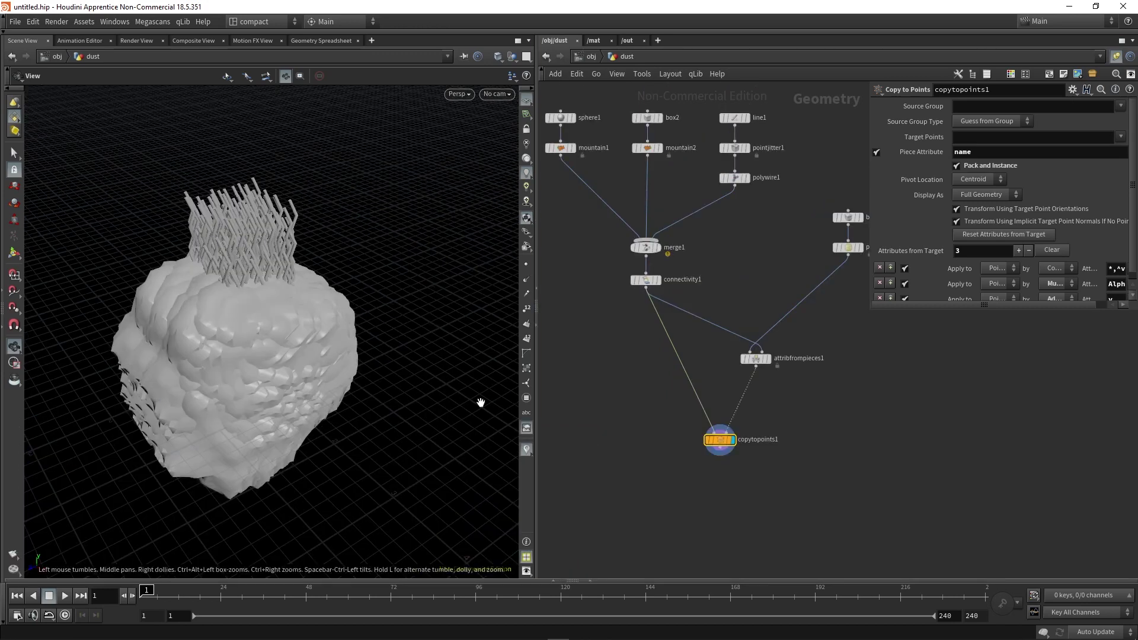
{"action": "middle_click_drag", "start_coordinate": [868, 419], "coordinate": [828, 453]}
{"action": "left_click", "coordinate": [803, 291]}
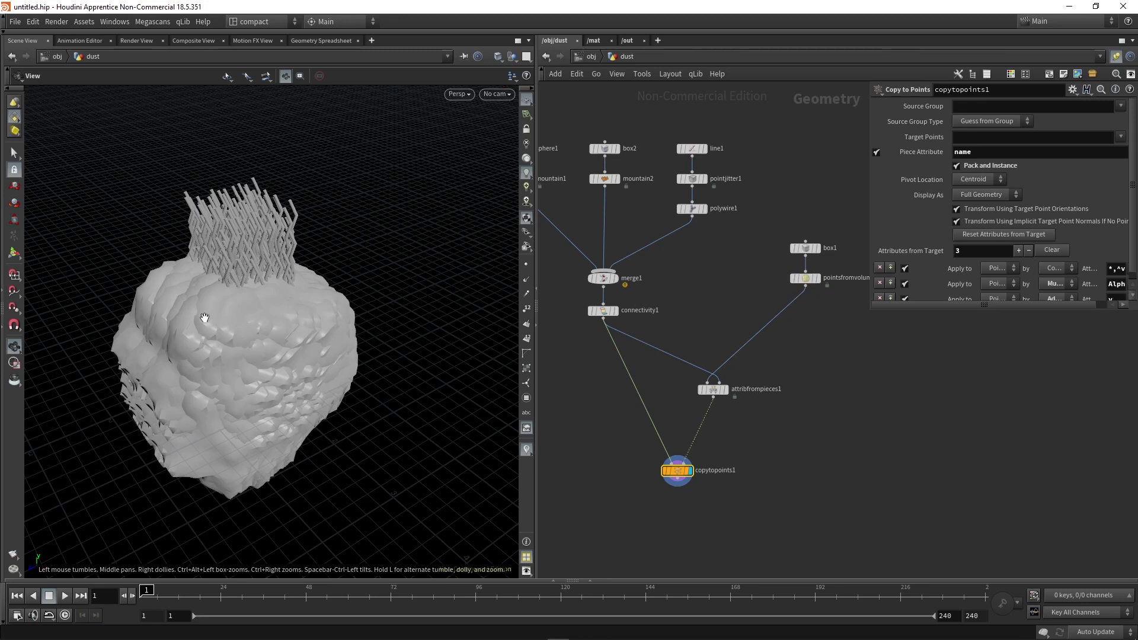
{"action": "left_click_drag", "start_coordinate": [248, 386], "coordinate": [251, 356]}
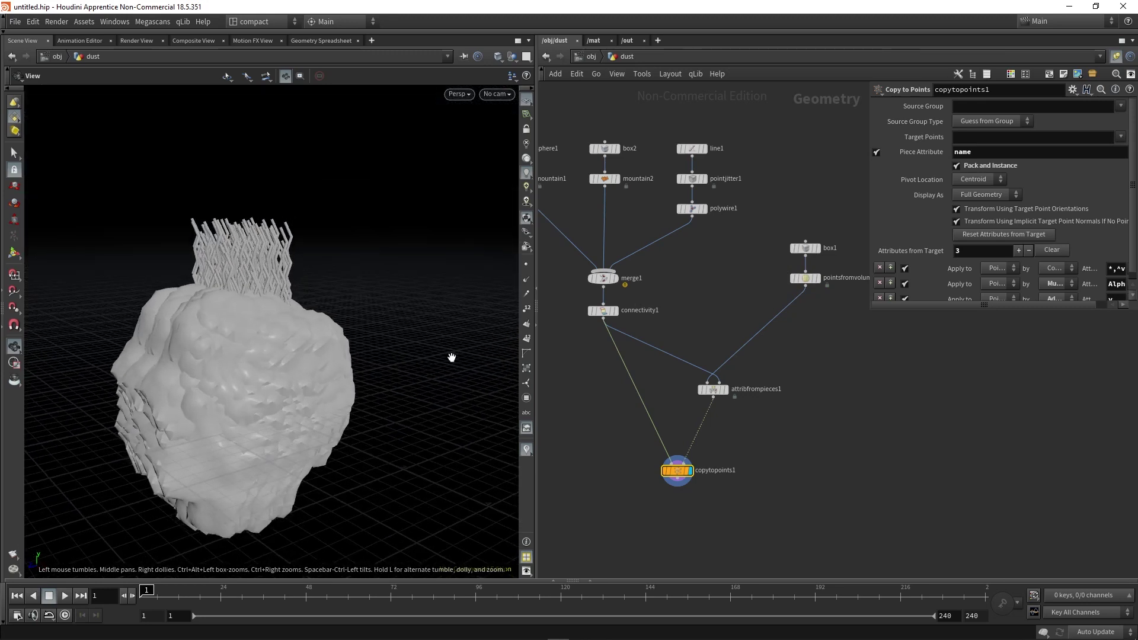
{"action": "key", "text": "Tab"}
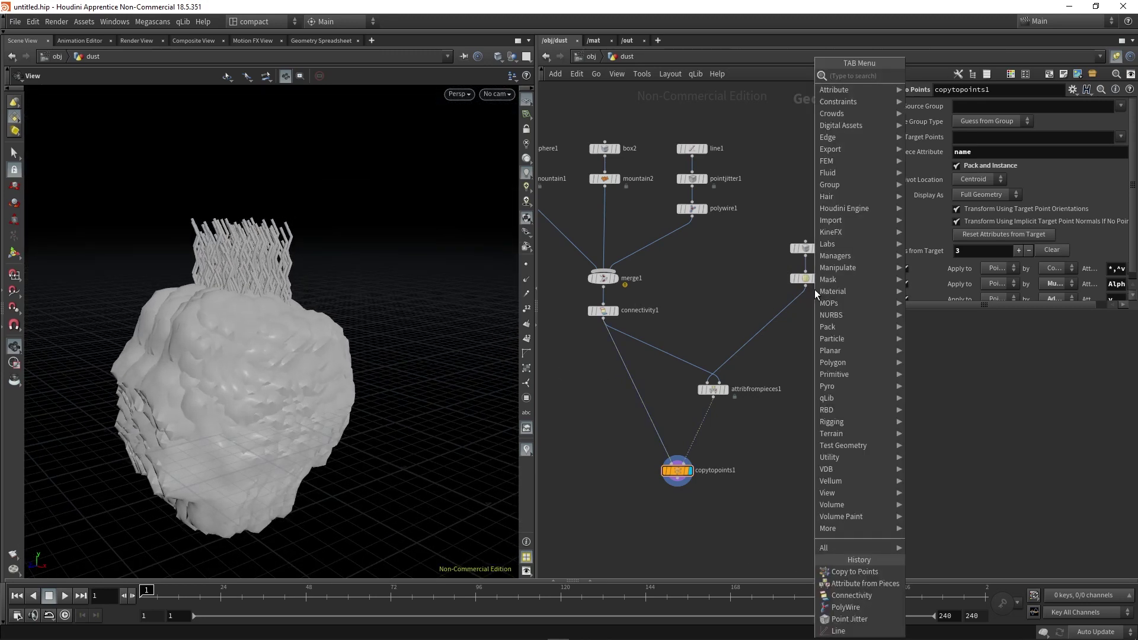
Insert an Attribute Randomize node below pointsfromvolume1 and rename it pscale.
{"action": "type", "text": "attrib"}
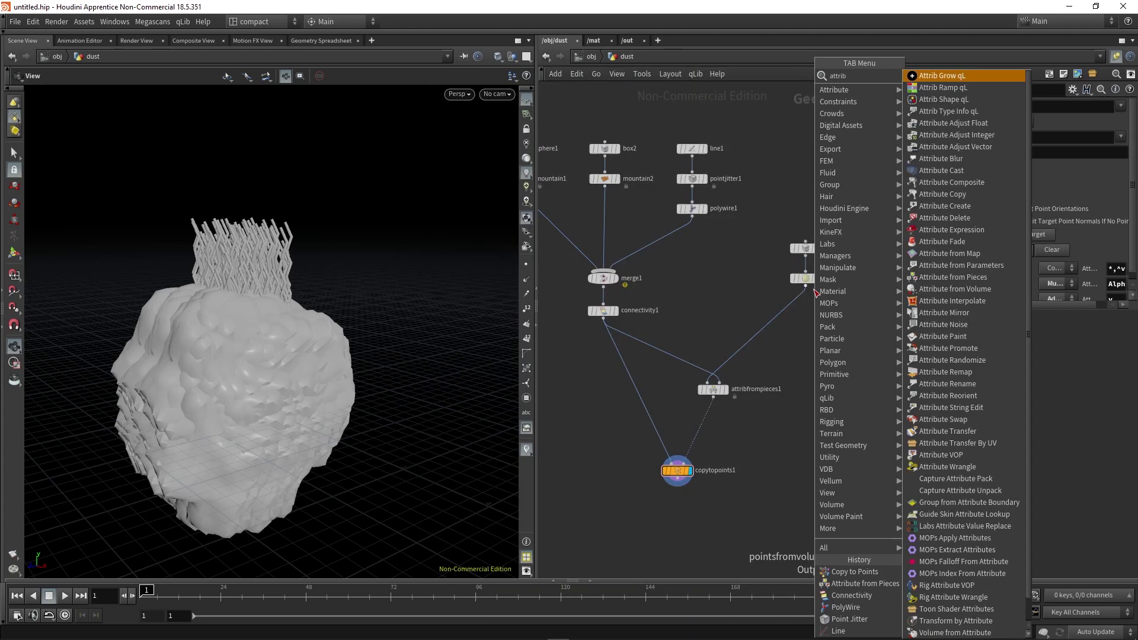
{"action": "type", "text": "ran"}
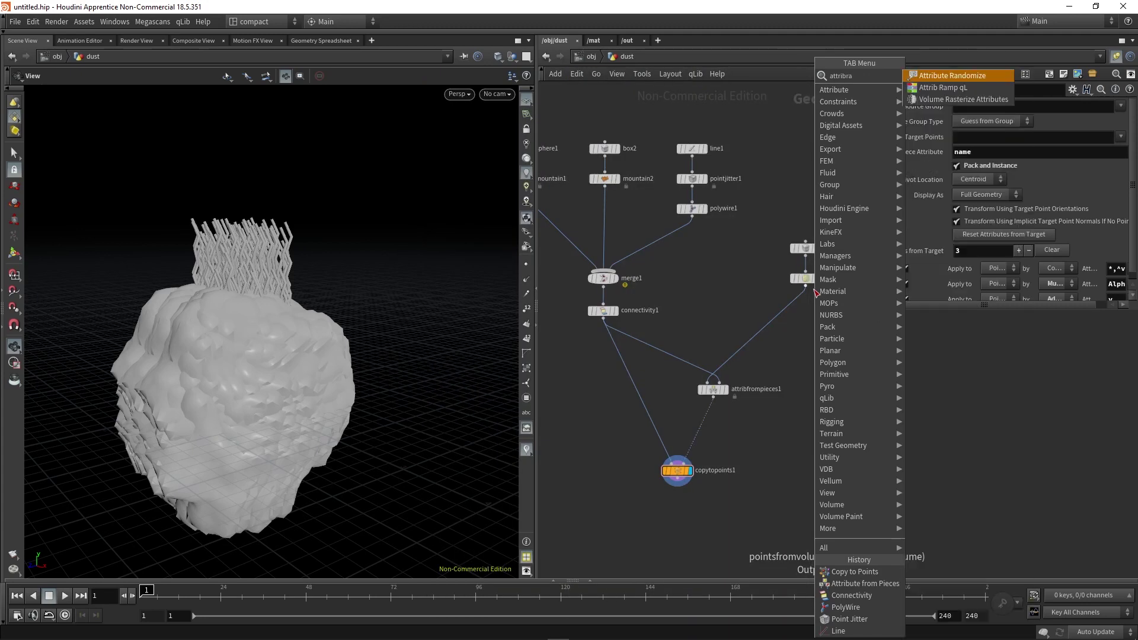
{"action": "key", "text": "Return"}
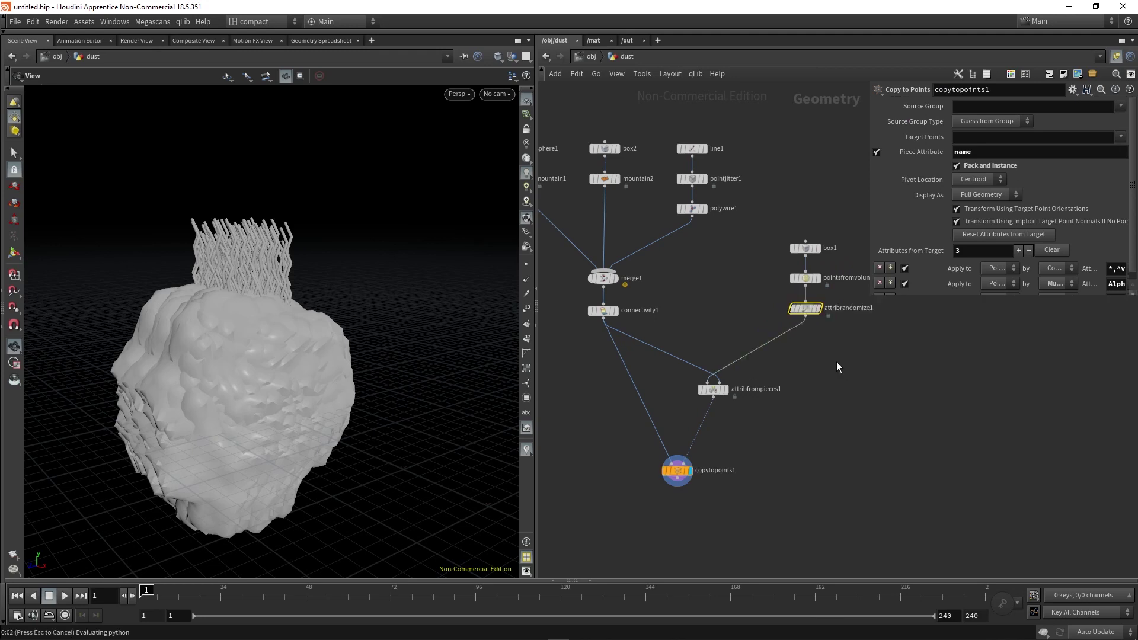
{"action": "left_click", "coordinate": [808, 299]}
{"action": "double_click", "coordinate": [813, 299]}
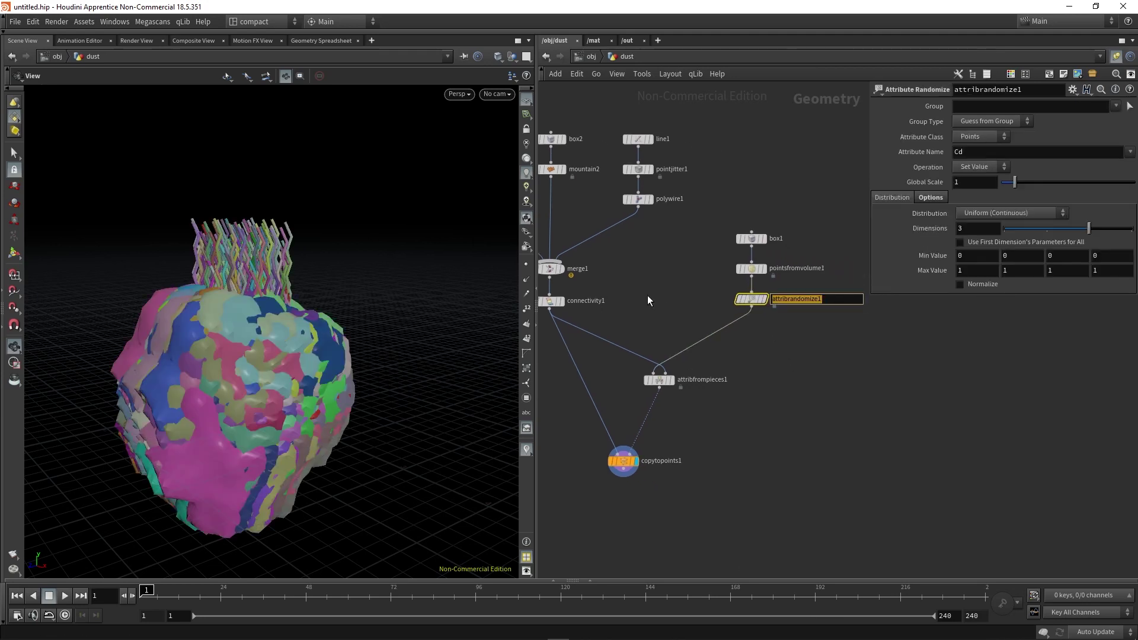
{"action": "type", "text": "opsc"}
{"action": "type", "text": "ale"}
{"action": "key", "text": "Return"}
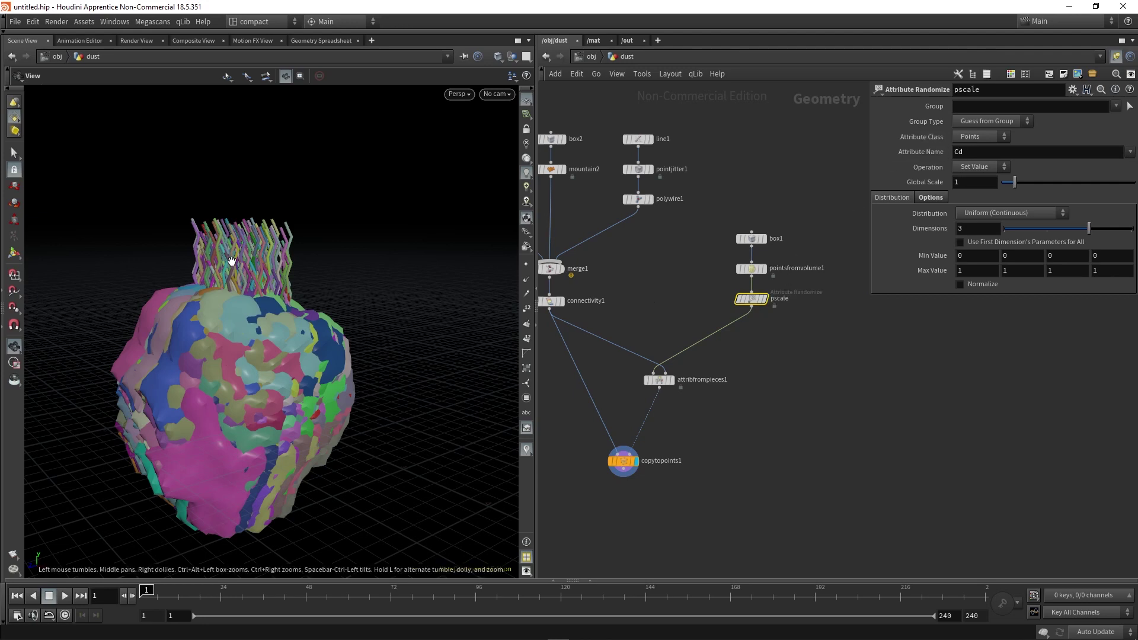
Randomize attribute pscale with 1 dimension, minimum 0.5, and a lowered global scale.
{"action": "double_click", "coordinate": [972, 152]}
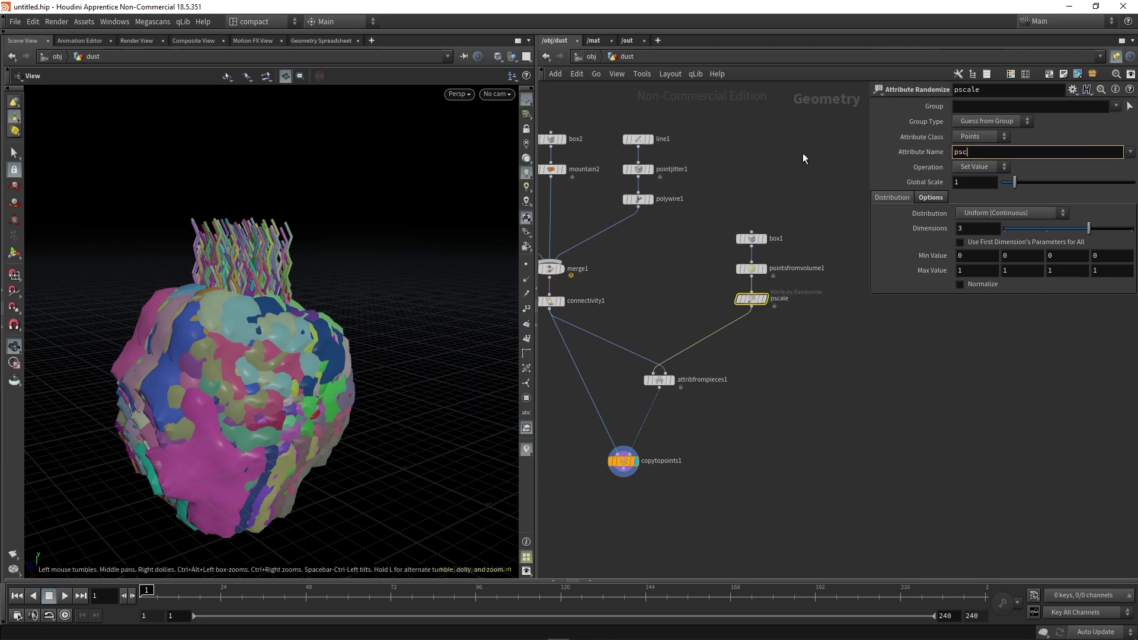
{"action": "key", "text": "Return"}
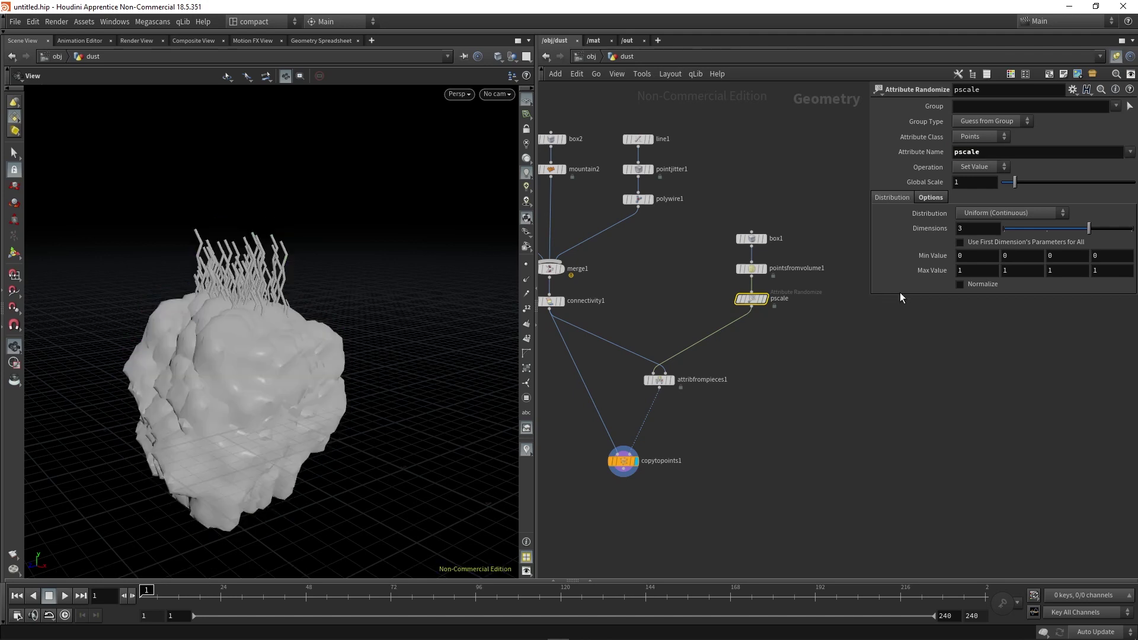
{"action": "double_click", "coordinate": [982, 229]}
{"action": "type", "text": "1"}
{"action": "key", "text": "Return"}
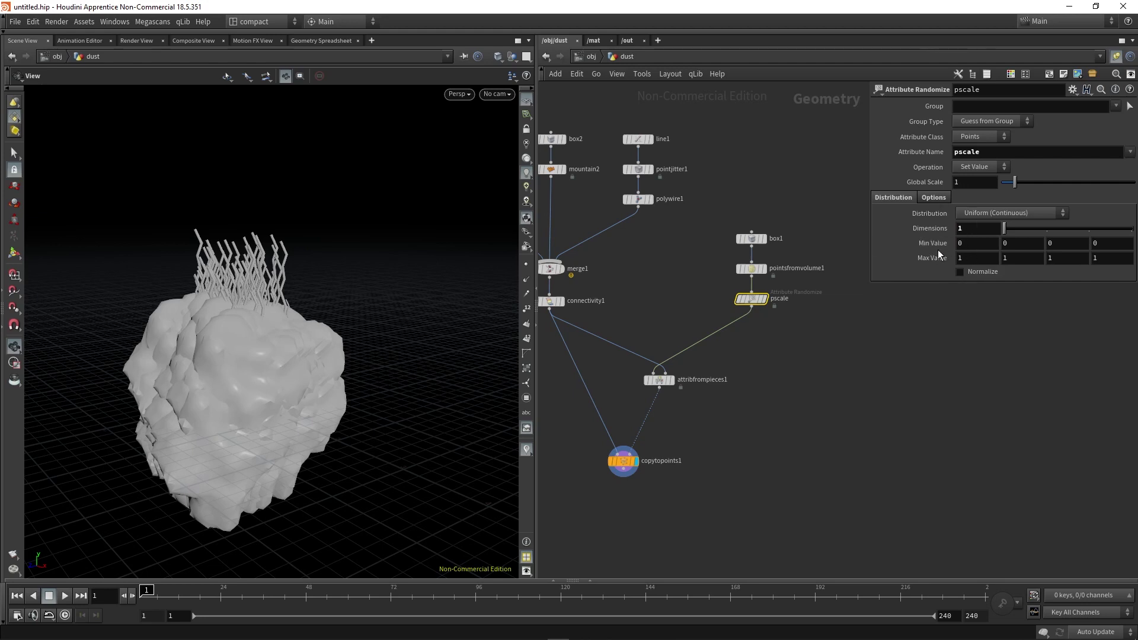
{"action": "left_click", "coordinate": [970, 246]}
{"action": "key", "text": "Return"}
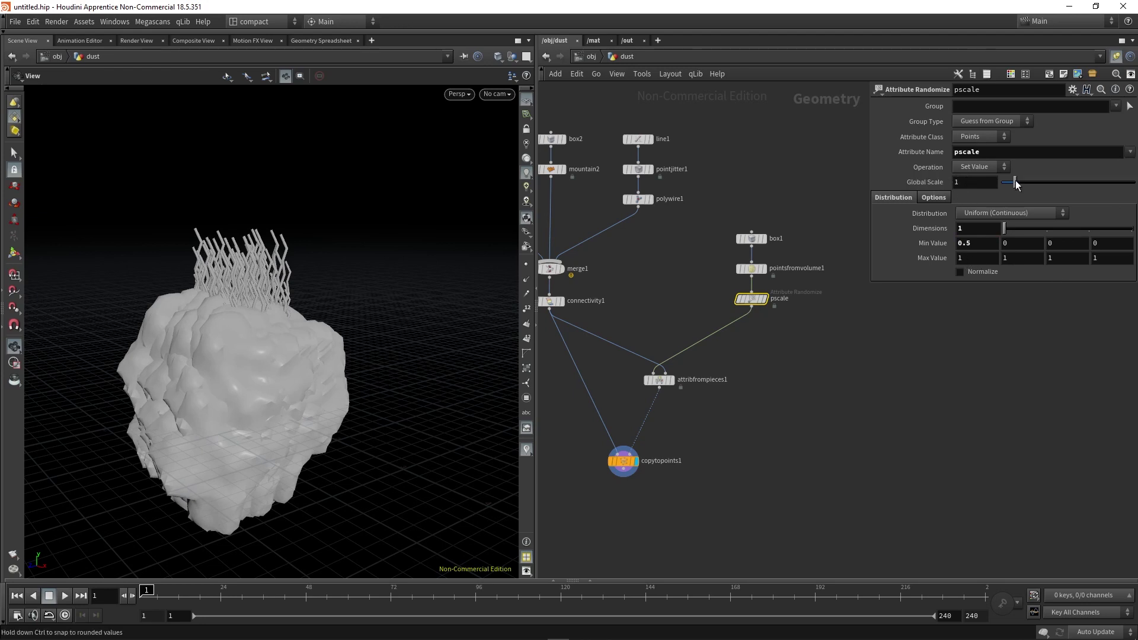
{"action": "left_click_drag", "start_coordinate": [1017, 184], "coordinate": [1007, 185]}
Enter 0.01 as the pscale Global Scale and frame the tiny rock specks.
{"action": "left_click", "coordinate": [984, 185]}
{"action": "type", "text": "0.01"}
{"action": "key", "text": "Return"}
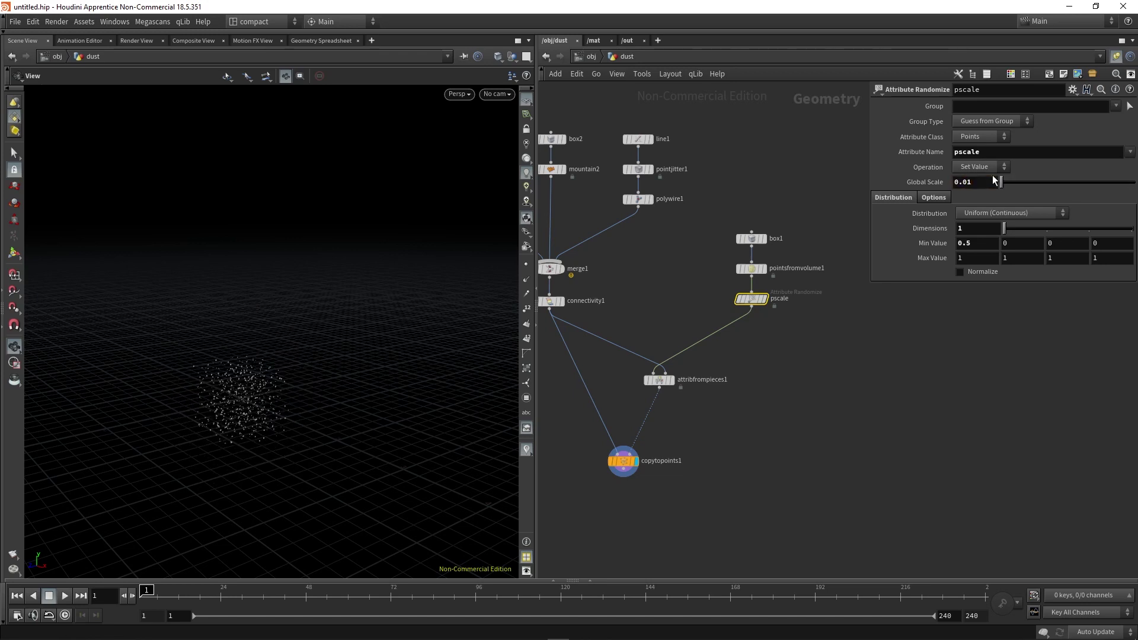
{"action": "key", "text": "f"}
{"action": "scroll", "coordinate": [294, 371], "scroll_direction": "up", "scroll_amount": 10}
{"action": "scroll", "coordinate": [289, 336], "scroll_direction": "down", "scroll_amount": 10}
{"action": "scroll", "coordinate": [255, 323], "scroll_direction": "up", "scroll_amount": 10}
{"action": "scroll", "coordinate": [313, 358], "scroll_direction": "up", "scroll_amount": 5}
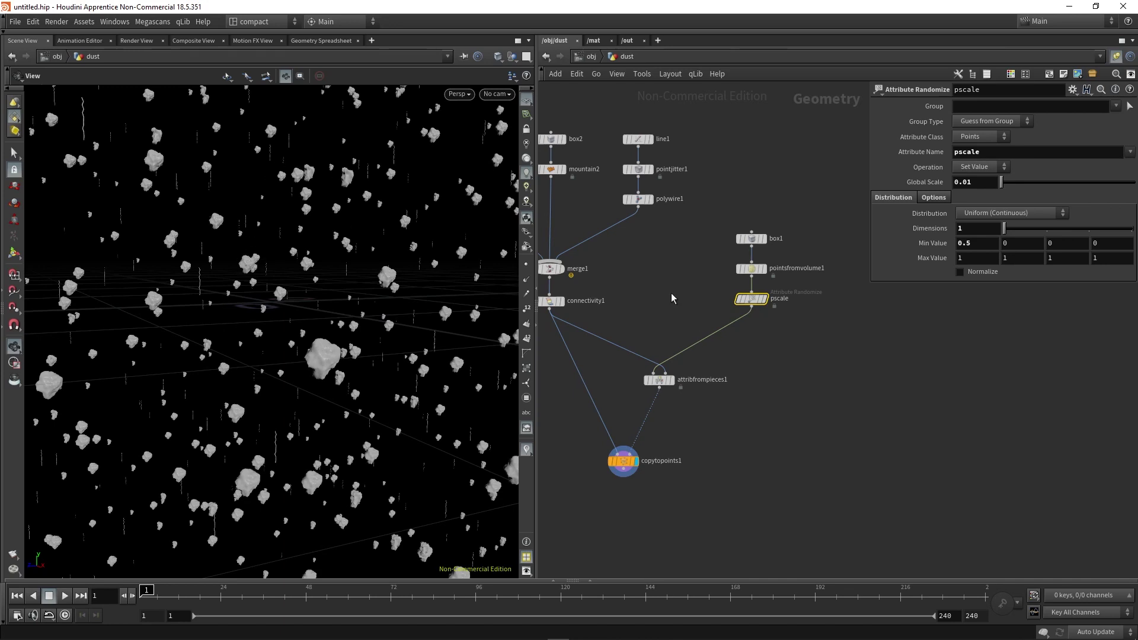
Insert transform1 between polywire1 and merge1 with a uniform scale of 2.22.
{"action": "middle_click_drag", "start_coordinate": [658, 256], "coordinate": [689, 286]}
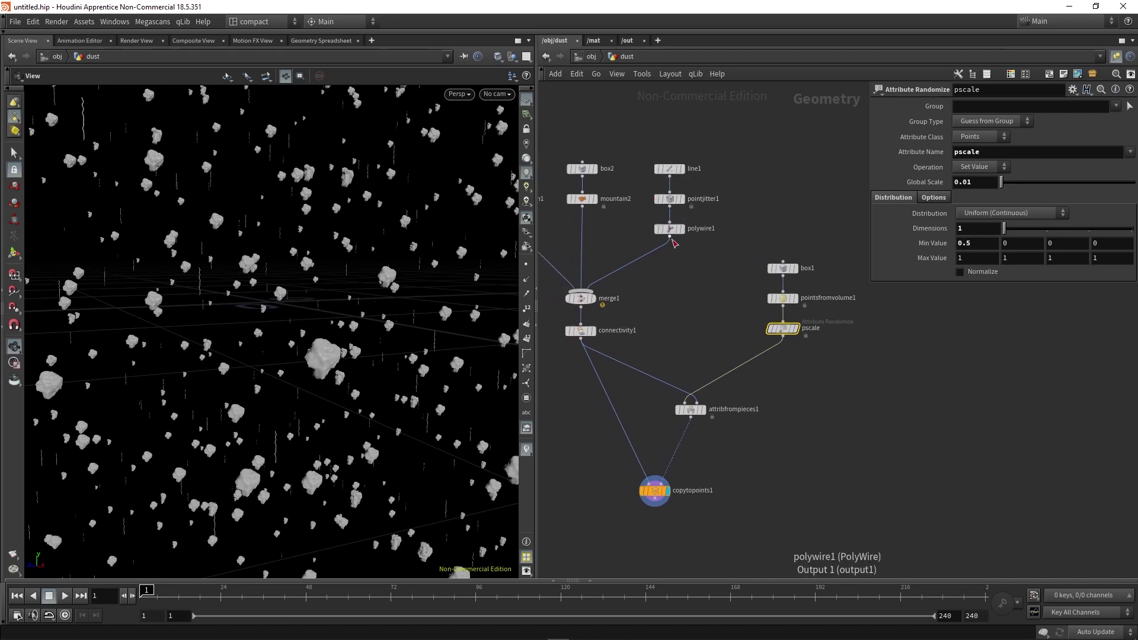
{"action": "key", "text": "Tab"}
{"action": "type", "text": "t"}
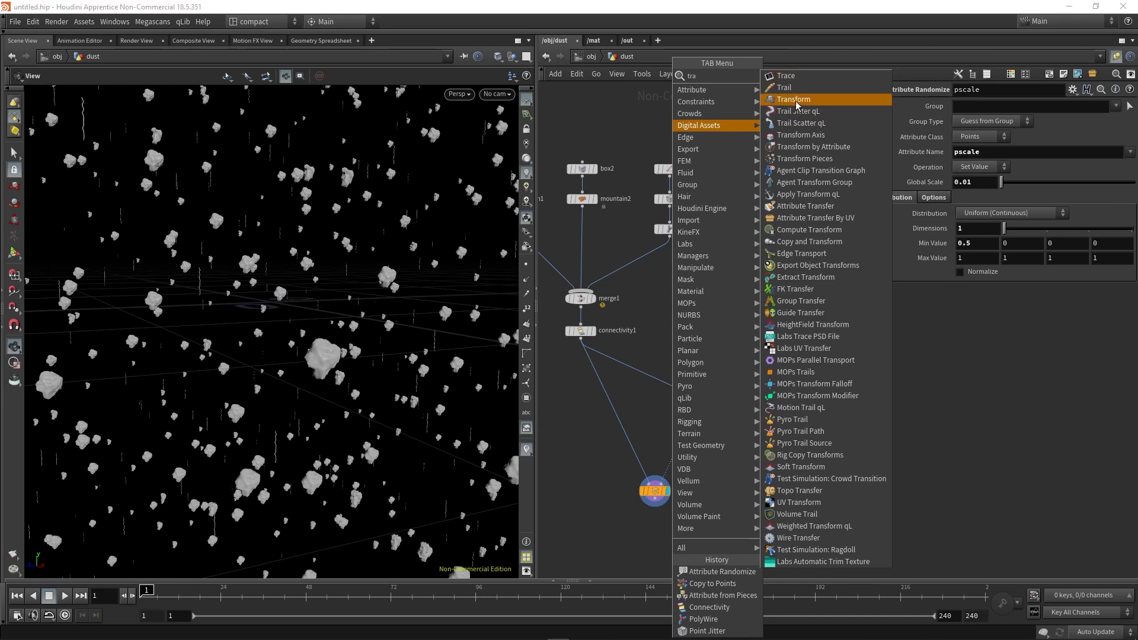
{"action": "left_click", "coordinate": [791, 105]}
{"action": "left_click", "coordinate": [672, 256]}
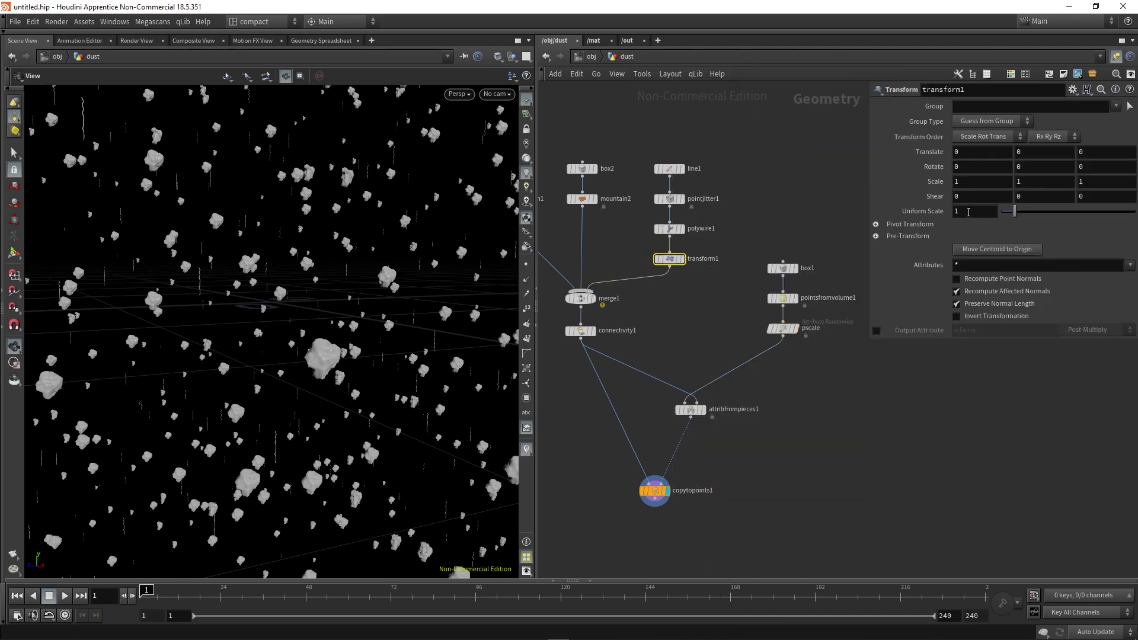
{"action": "left_click_drag", "start_coordinate": [1015, 215], "coordinate": [1032, 216]}
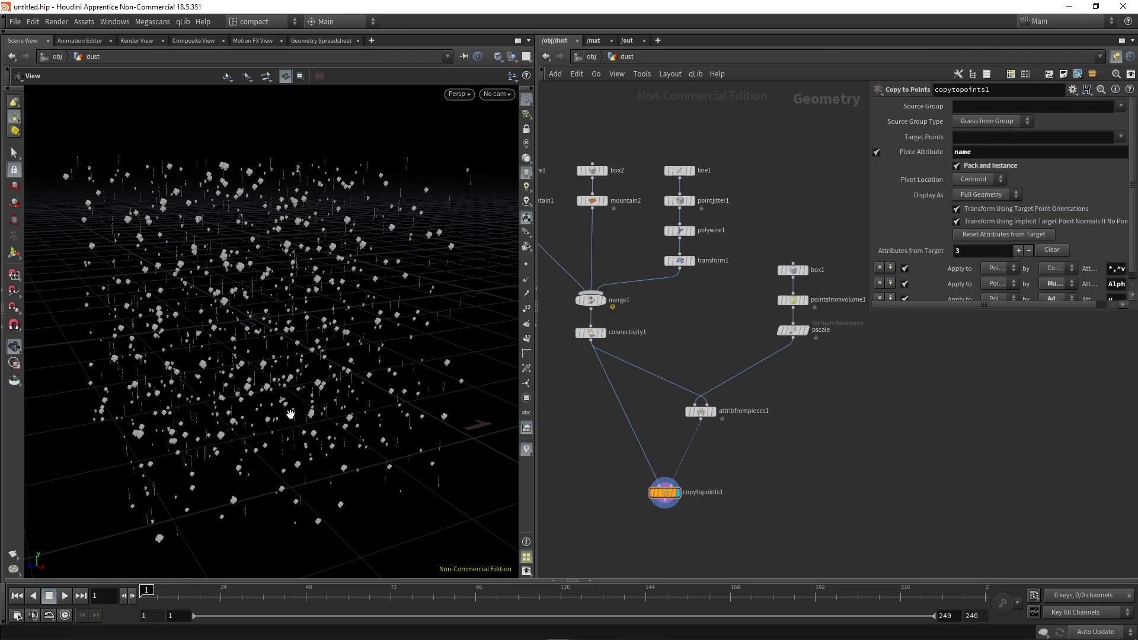
{"action": "scroll", "coordinate": [796, 370], "scroll_direction": "up", "scroll_amount": 2}
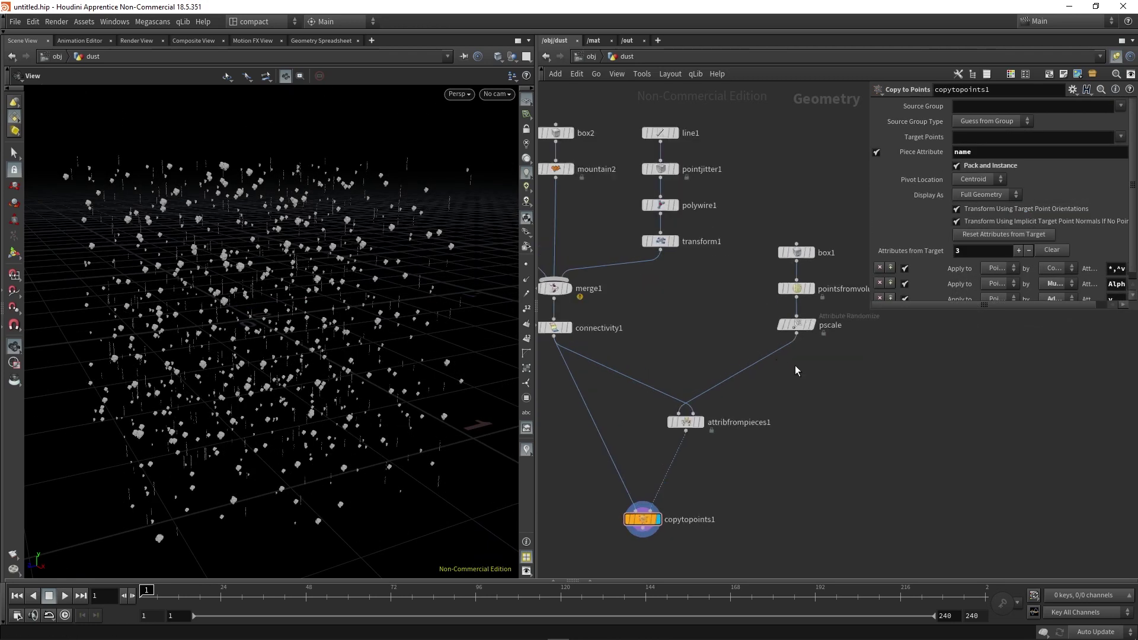
Add an Attribute Randomize node below pscale that randomizes the N attribute.
{"action": "key", "text": "Tab"}
{"action": "type", "text": "attribra"}
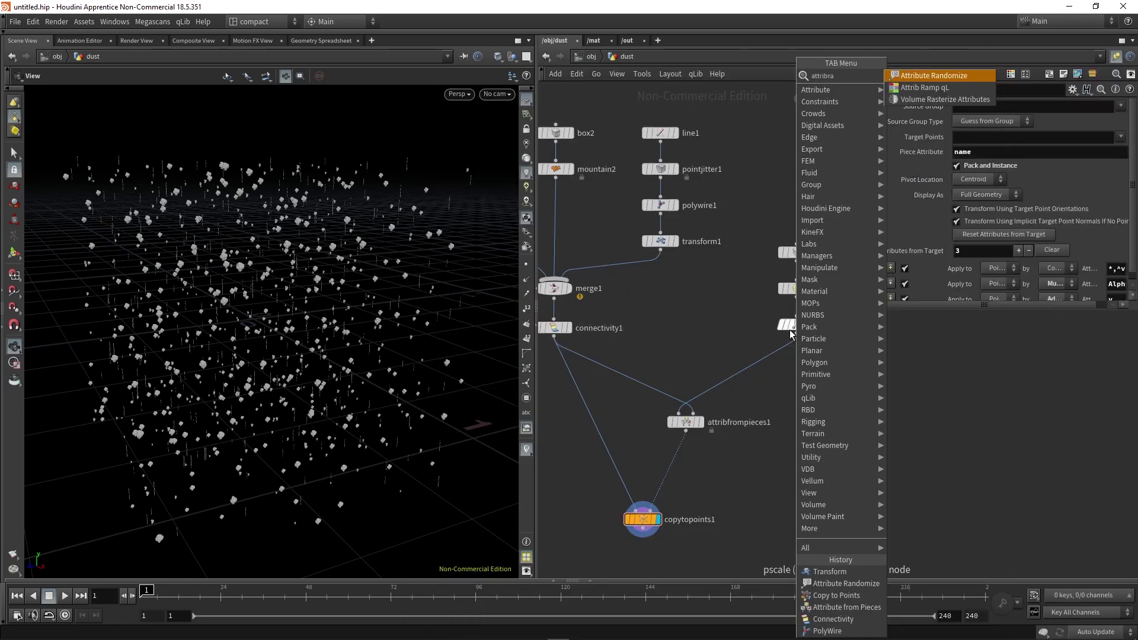
{"action": "key", "text": "Return"}
{"action": "scroll", "coordinate": [791, 333], "scroll_direction": "up", "scroll_amount": 1}
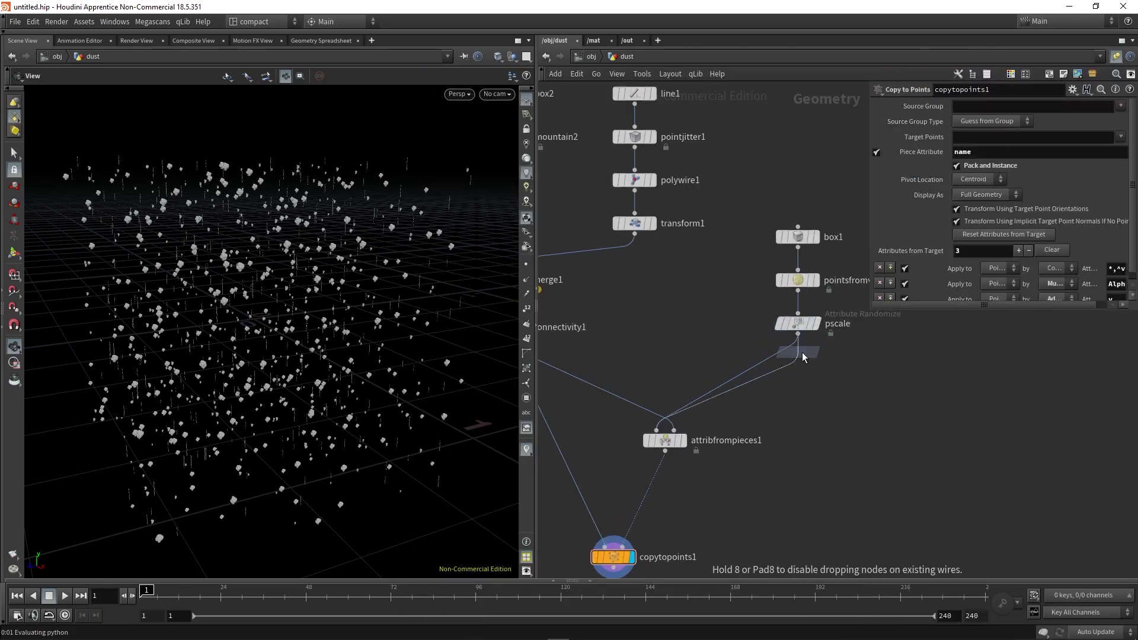
{"action": "left_click", "coordinate": [802, 352]}
{"action": "double_click", "coordinate": [981, 152]}
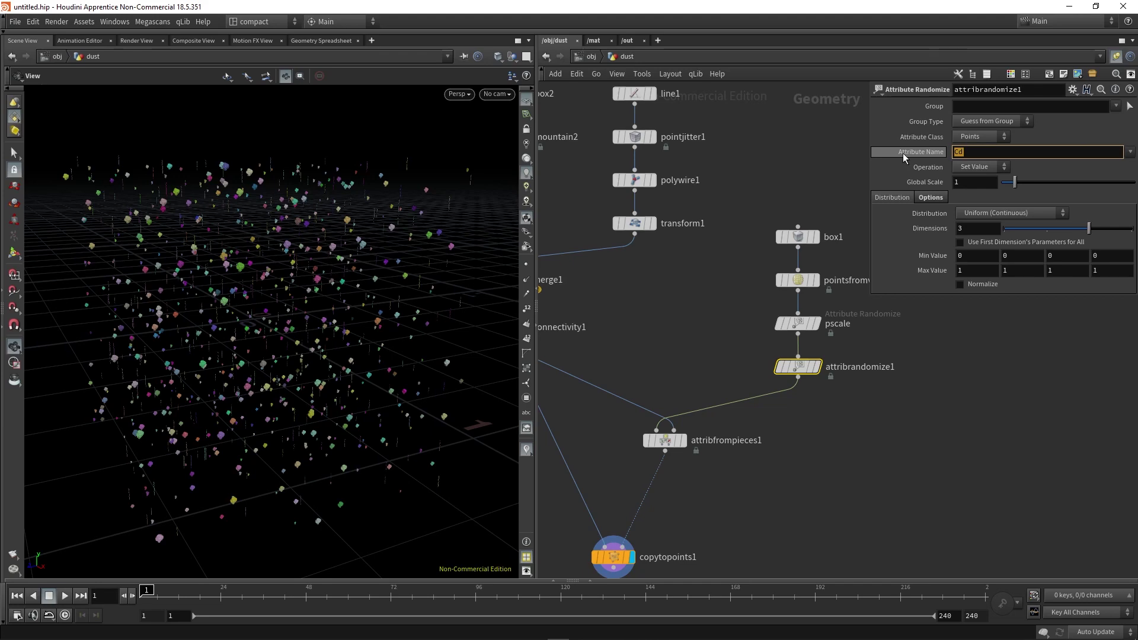
{"action": "type", "text": "N"}
{"action": "key", "text": "Return"}
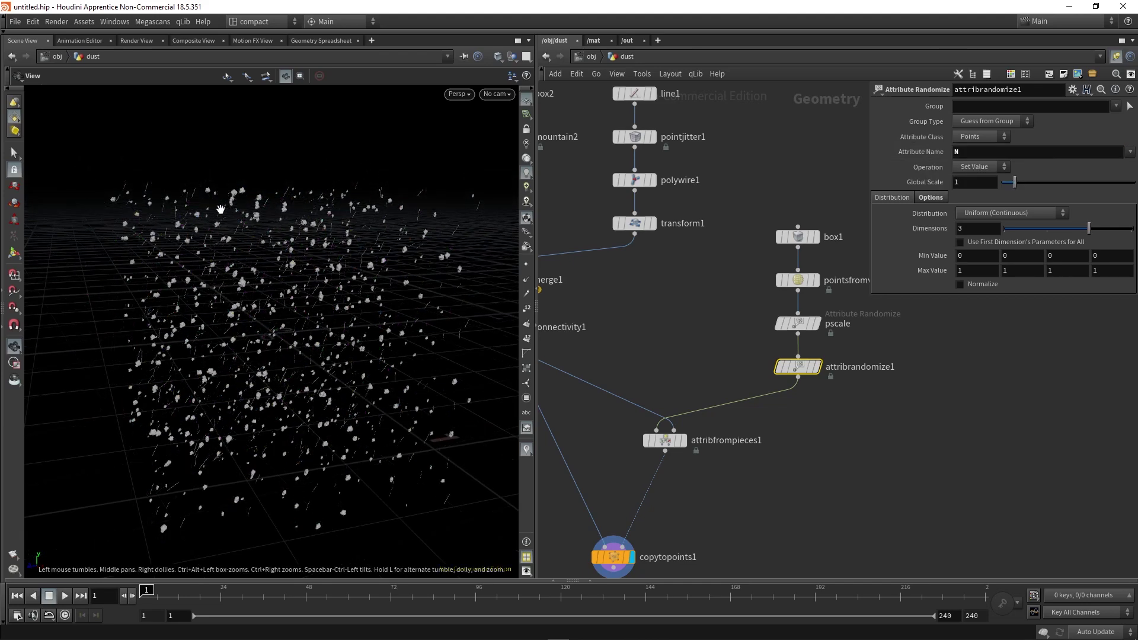
Set the N randomizer's minimum values to -1, -1, -1 and inspect the point cloud.
{"action": "left_click_drag", "start_coordinate": [351, 392], "coordinate": [388, 385]}
{"action": "type", "text": "-1"}
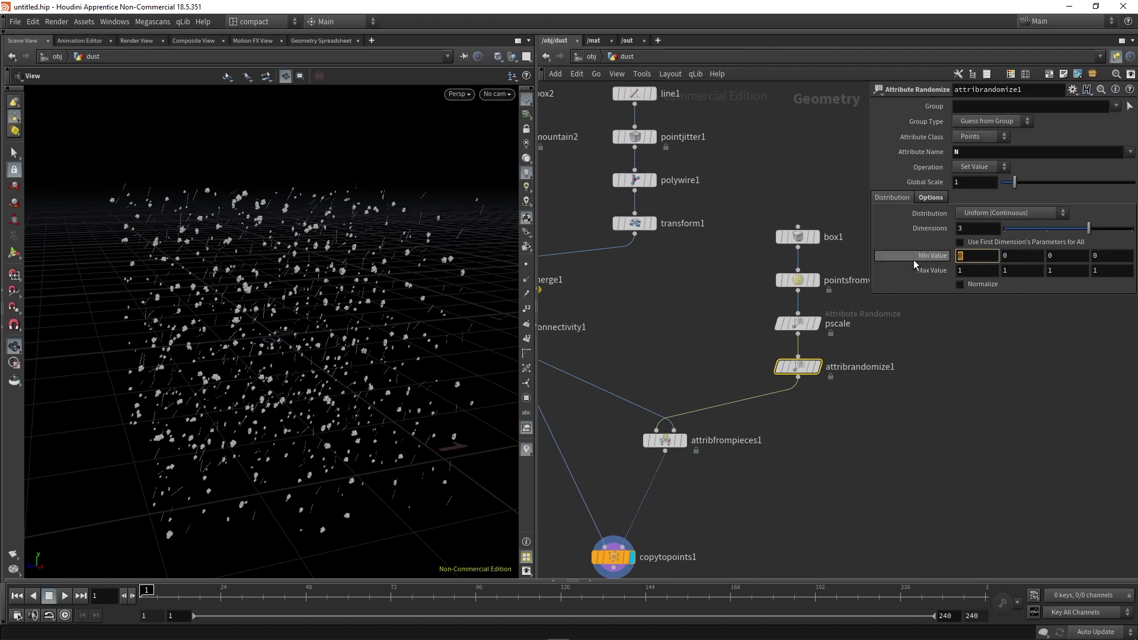
{"action": "key", "text": "Tab"}
{"action": "type", "text": "-1"}
{"action": "key", "text": "Tab"}
{"action": "type", "text": "-1"}
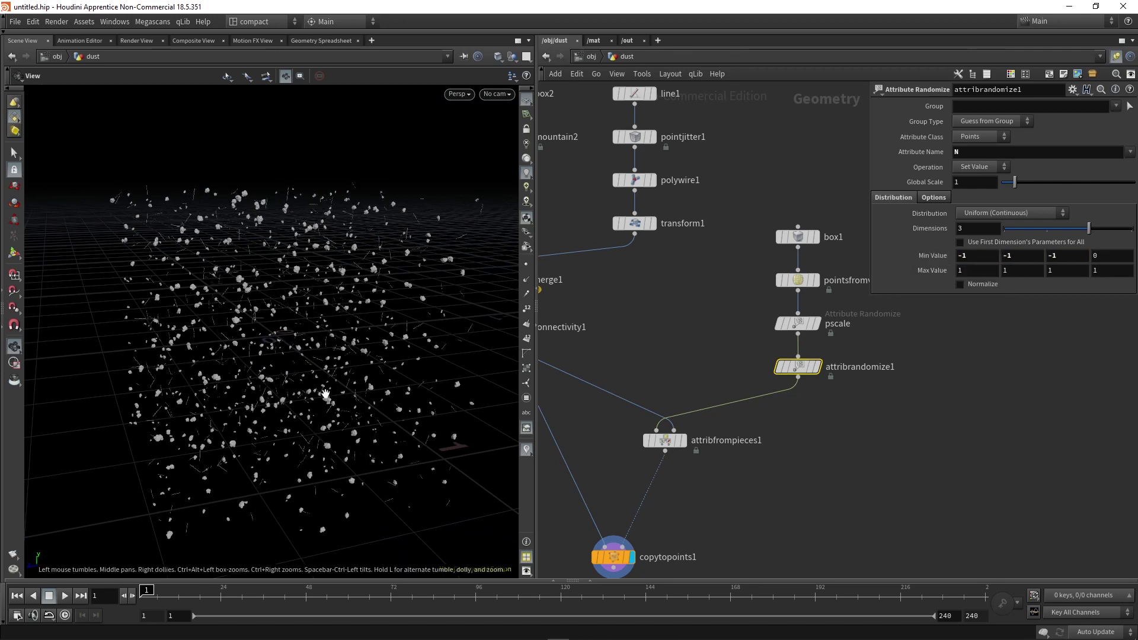
{"action": "left_click_drag", "start_coordinate": [326, 390], "coordinate": [300, 388]}
{"action": "left_click_drag", "start_coordinate": [378, 377], "coordinate": [352, 550]}
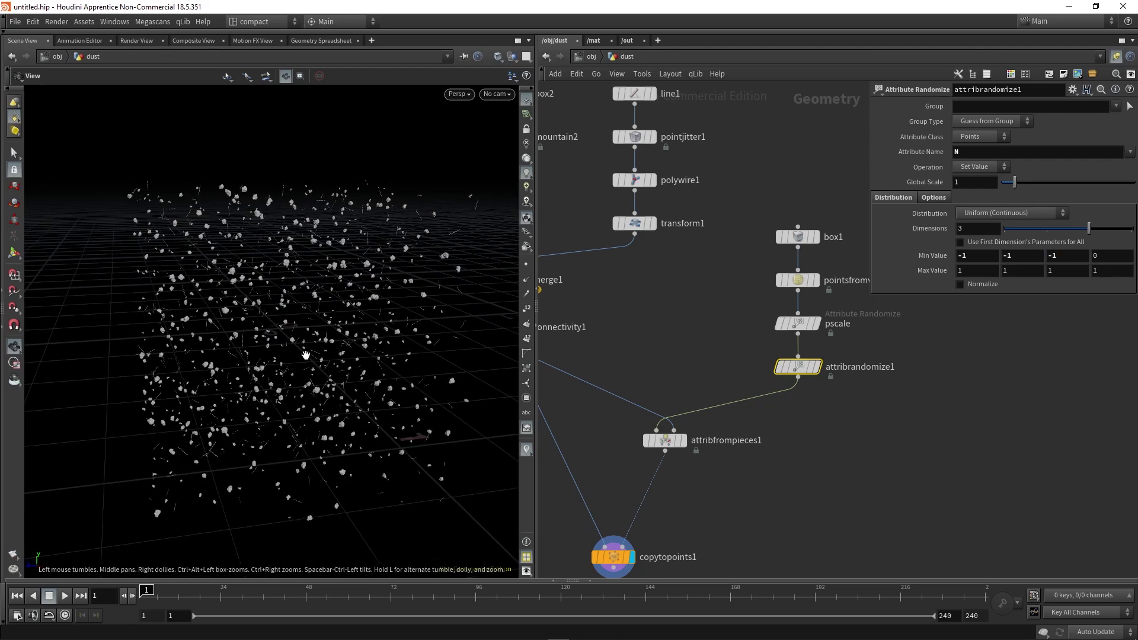
{"action": "left_click_drag", "start_coordinate": [305, 354], "coordinate": [317, 474]}
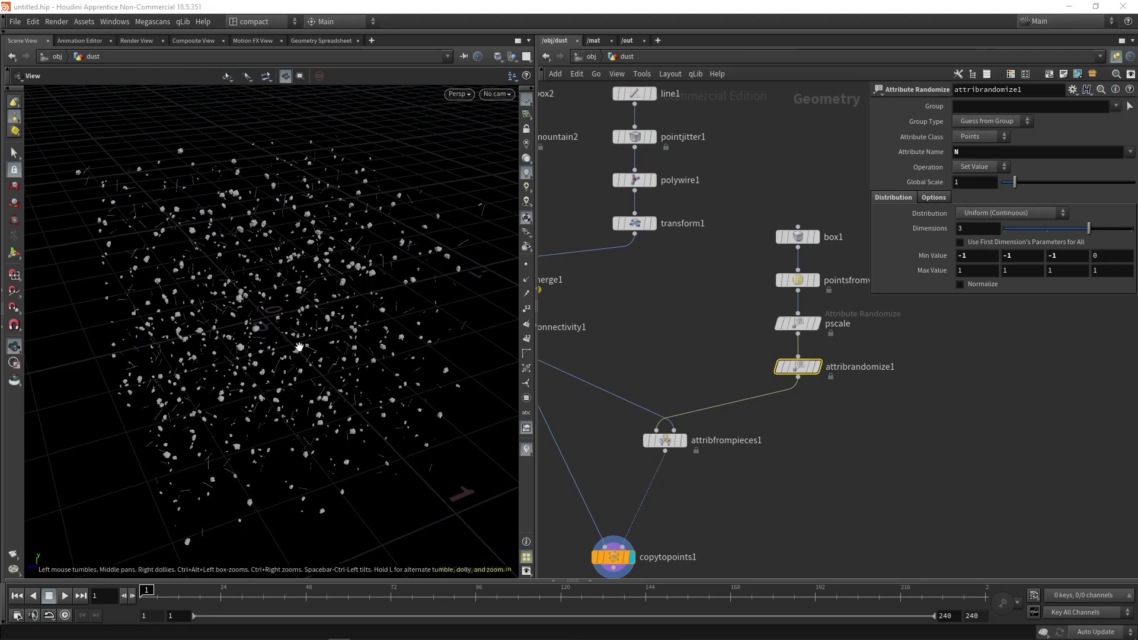
{"action": "left_click_drag", "start_coordinate": [311, 335], "coordinate": [314, 290]}
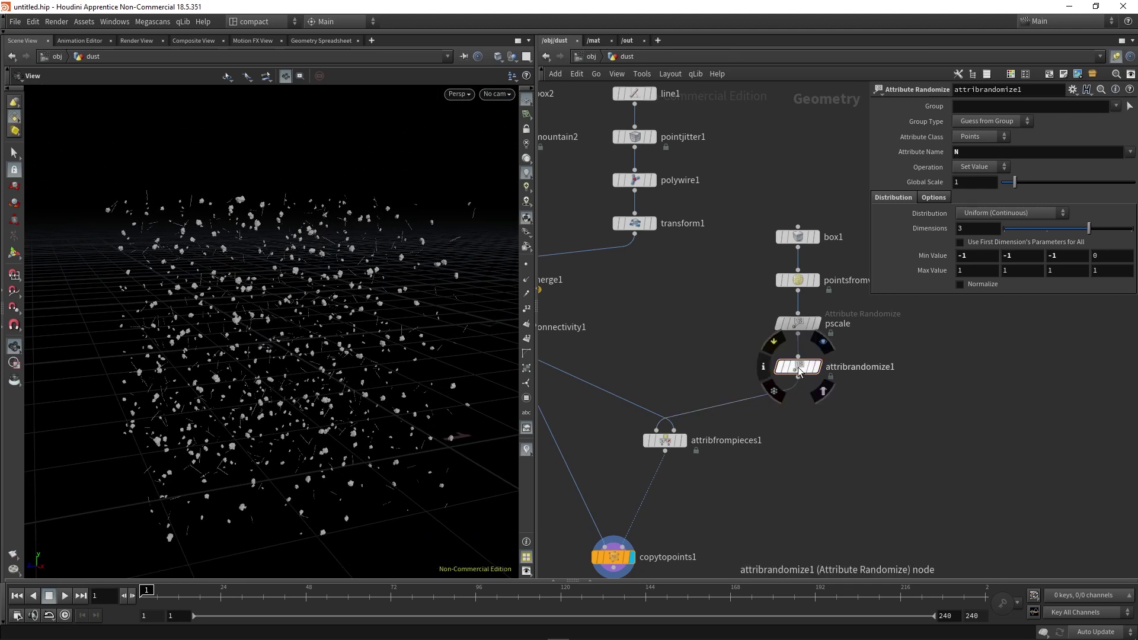
Place an Attribute VOP below attribrandomize1, rename it animate, and colour it magenta.
{"action": "left_click_drag", "start_coordinate": [798, 366], "coordinate": [794, 315], "text": "shift"}
{"action": "key", "text": "Tab"}
{"action": "type", "text": "attrib"}
{"action": "key", "text": "Return"}
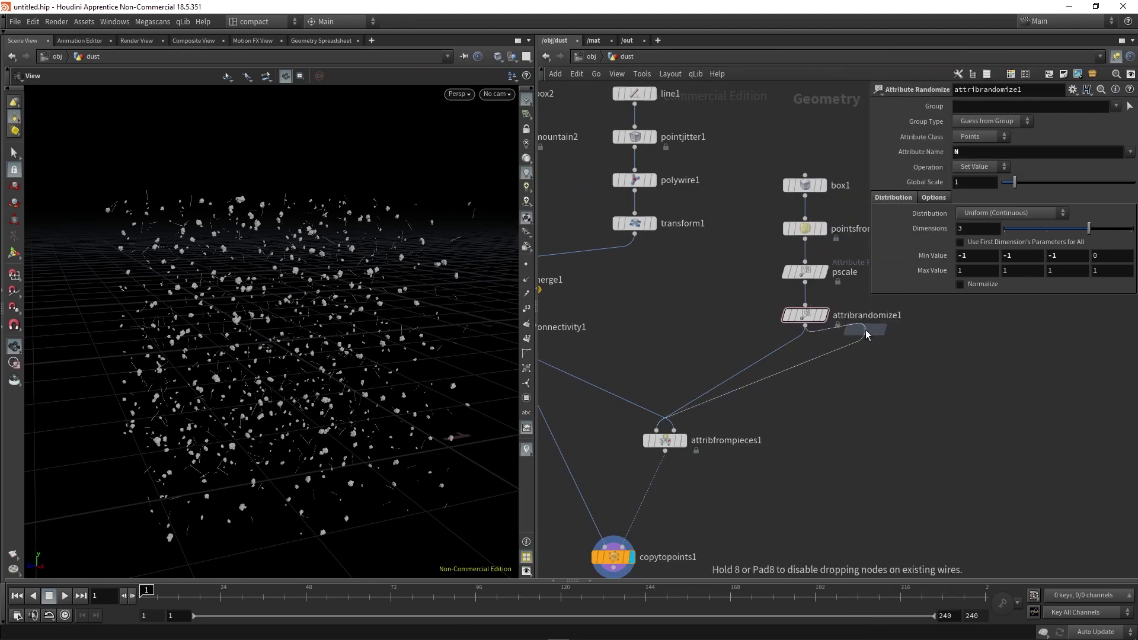
{"action": "left_click", "coordinate": [811, 363]}
{"action": "double_click", "coordinate": [842, 359]}
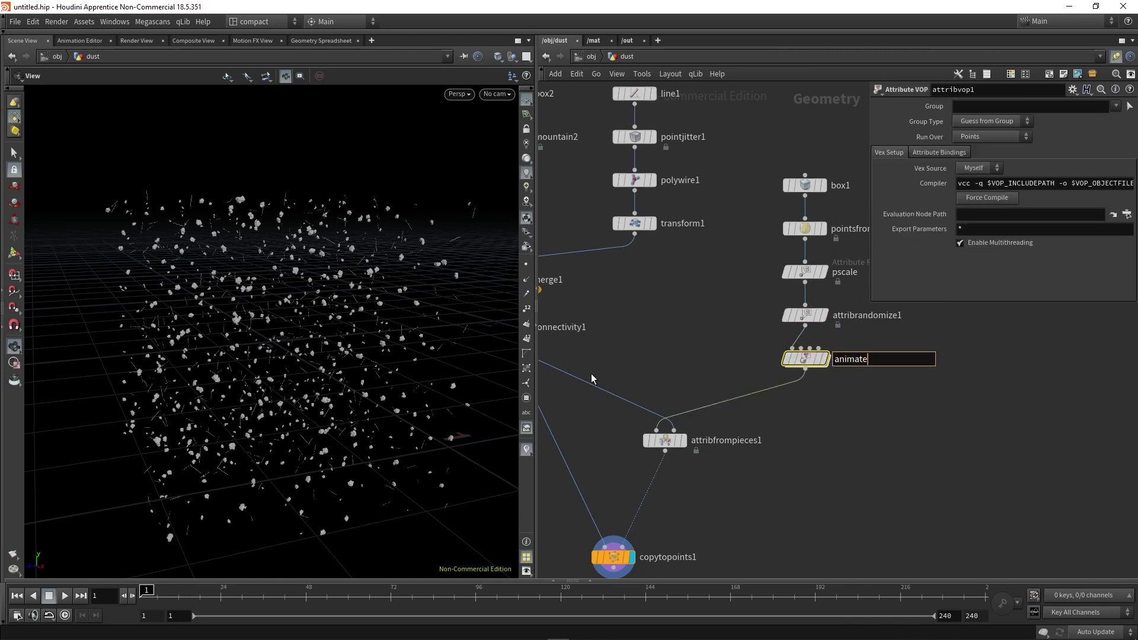
{"action": "key", "text": "Return"}
{"action": "key", "text": "c"}
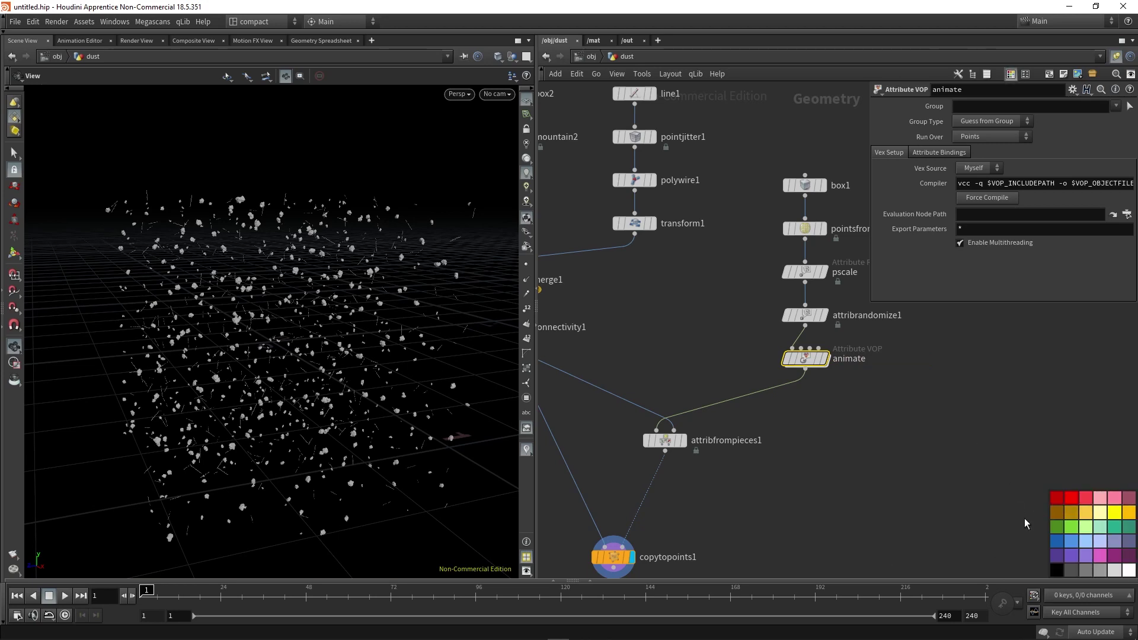
{"action": "left_click", "coordinate": [1100, 560]}
{"action": "key", "text": "c"}
{"action": "scroll", "coordinate": [865, 451], "scroll_direction": "down", "scroll_amount": 2}
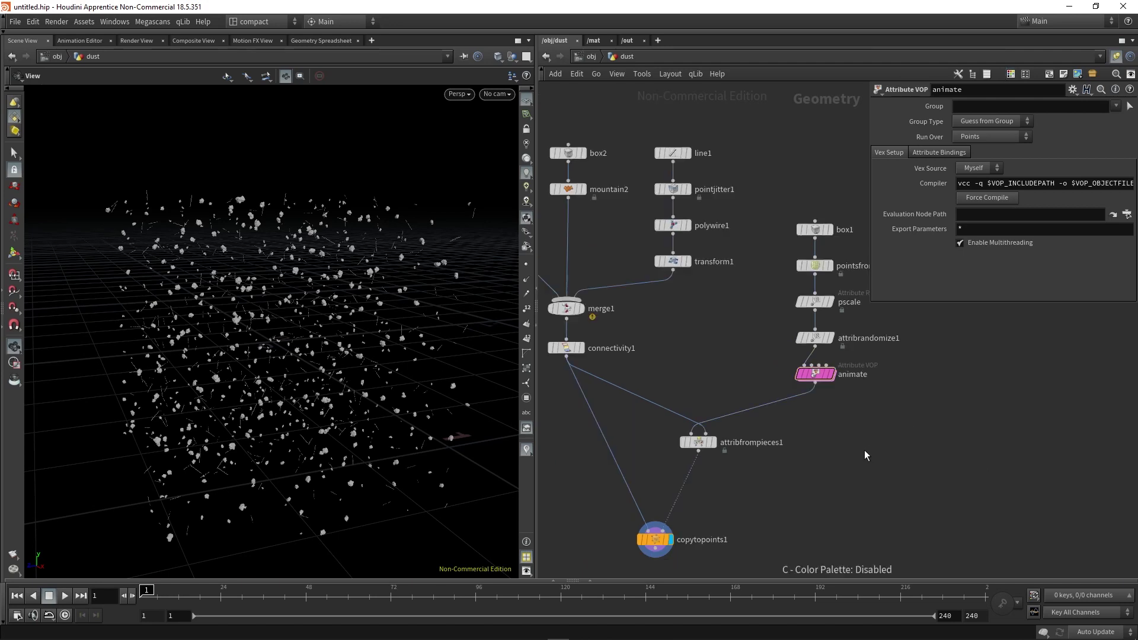
{"action": "scroll", "coordinate": [856, 429], "scroll_direction": "up", "scroll_amount": 2}
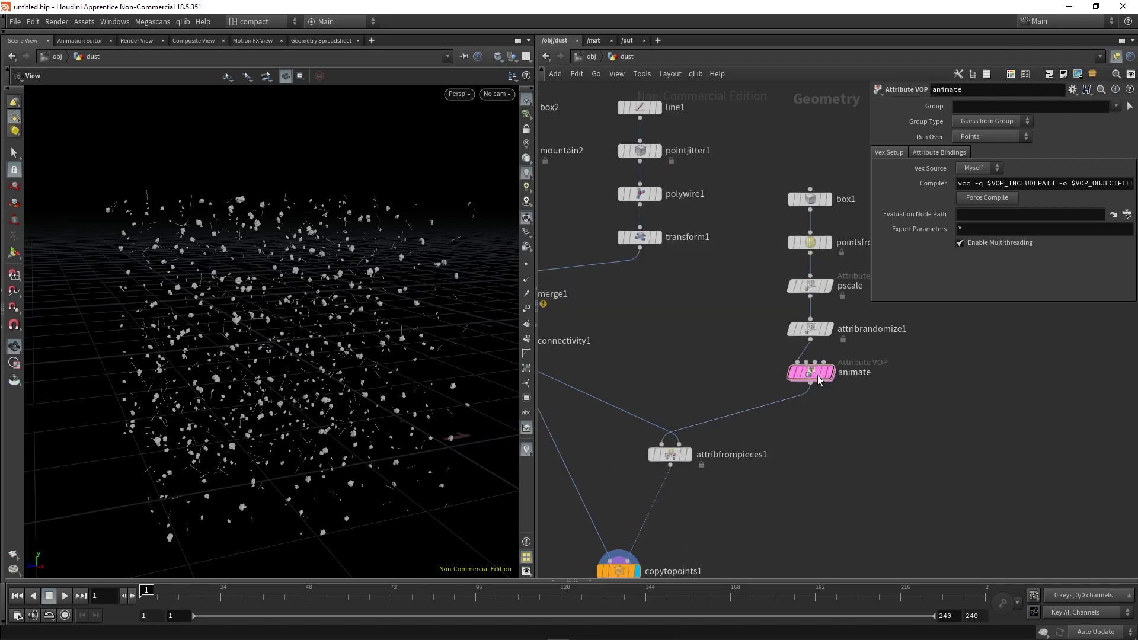
Inside the animate VOP, add an Anti-Aliased Flow Noise node fed by global P.
{"action": "mouse_move", "coordinate": [815, 379]}
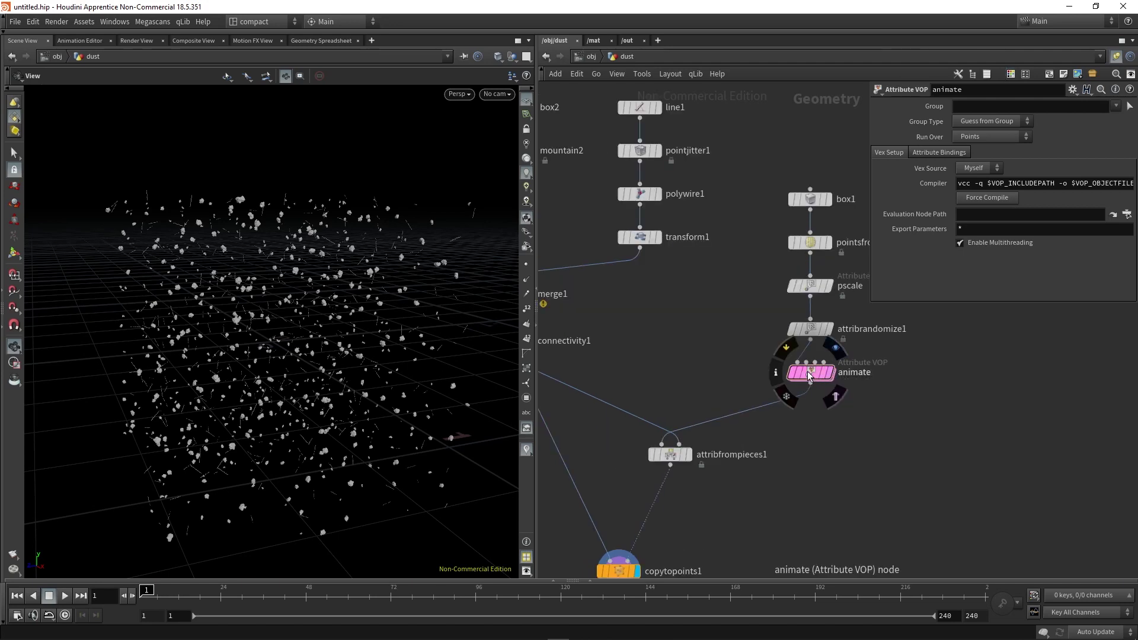
{"action": "double_click", "coordinate": [810, 373]}
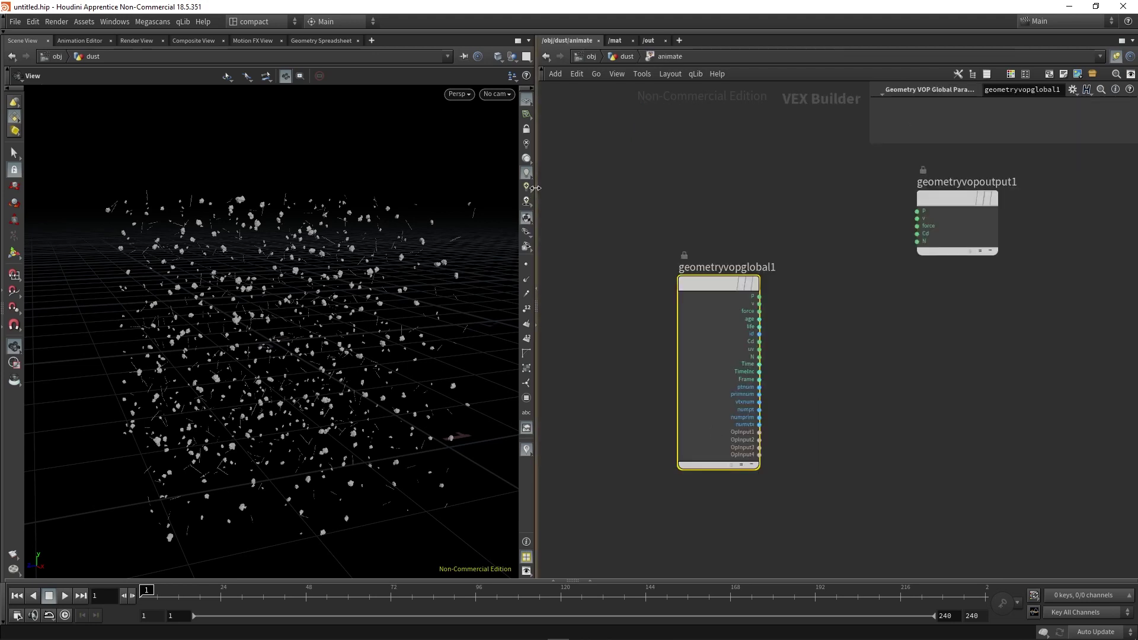
{"action": "left_click_drag", "start_coordinate": [537, 320], "coordinate": [454, 320]}
{"action": "left_click_drag", "start_coordinate": [686, 283], "coordinate": [556, 230]}
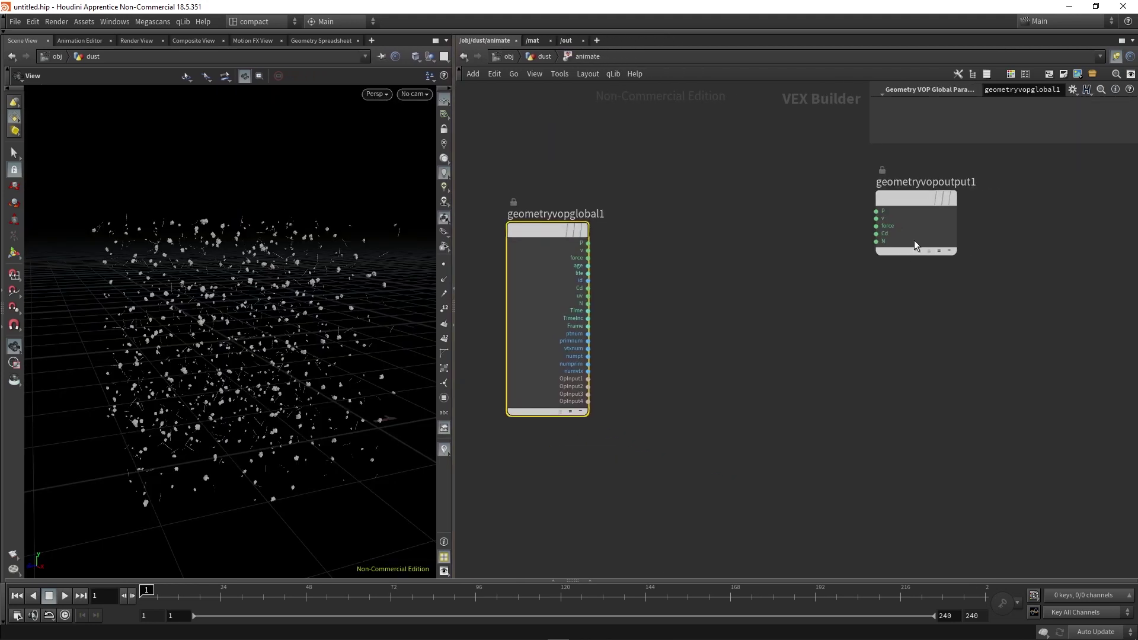
{"action": "left_click_drag", "start_coordinate": [916, 197], "coordinate": [924, 225]}
{"action": "key", "text": "Tab"}
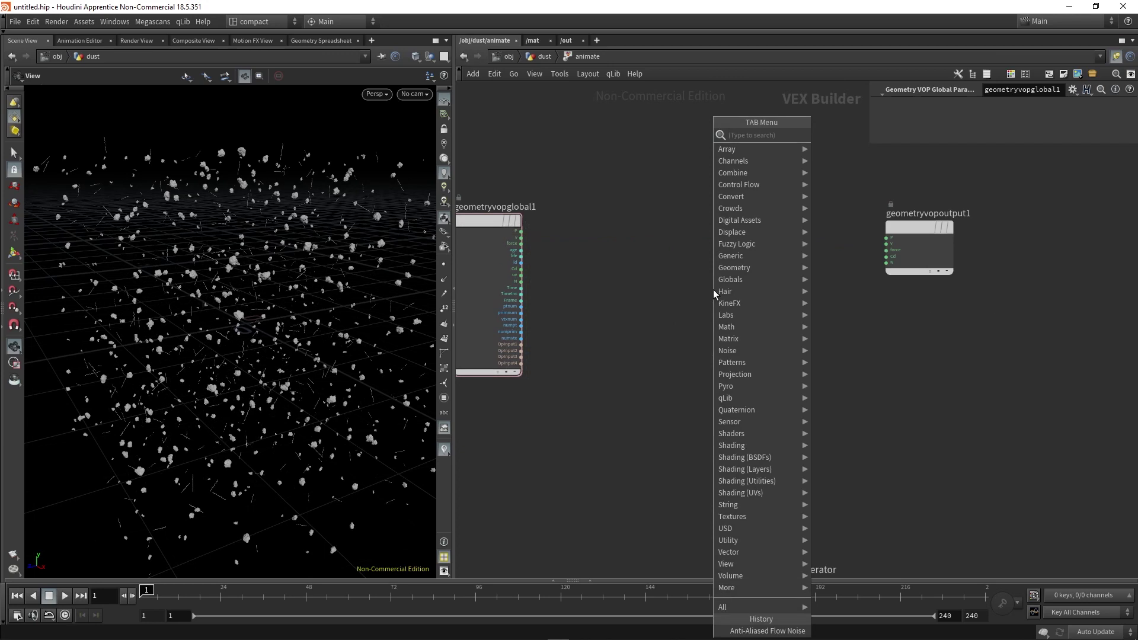
{"action": "type", "text": "noise"}
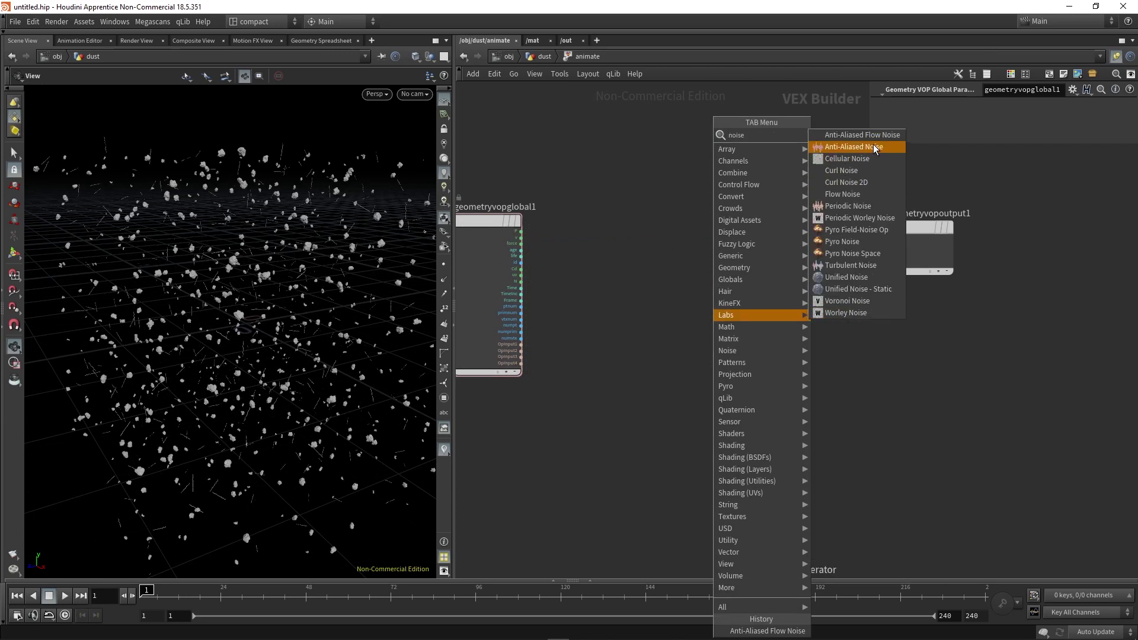
{"action": "left_click", "coordinate": [875, 139]}
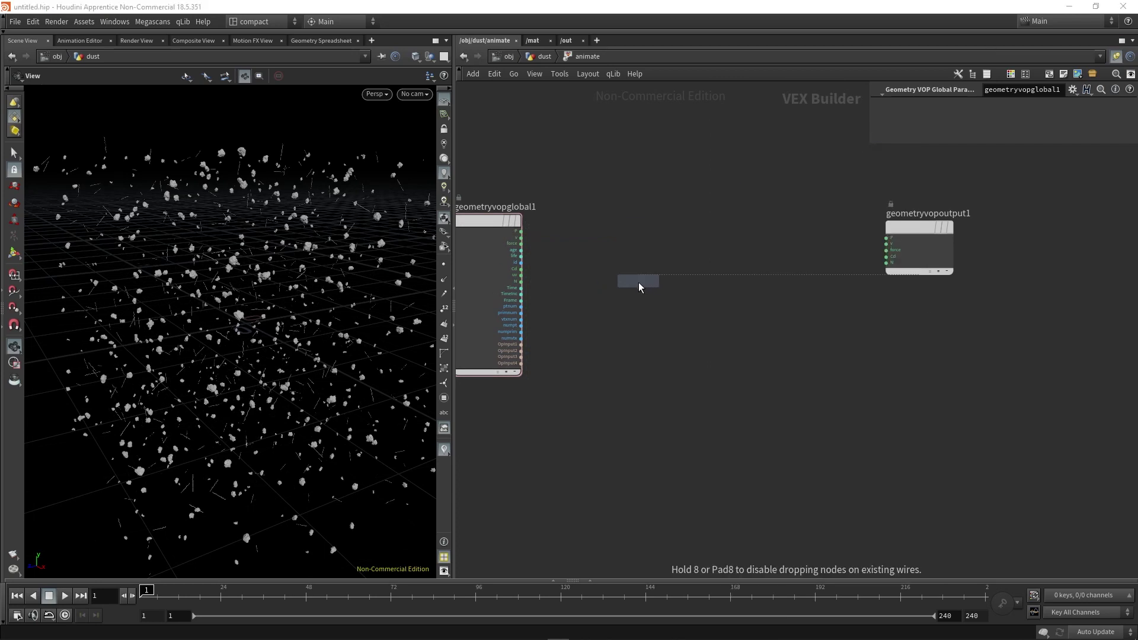
{"action": "left_click", "coordinate": [639, 282]}
{"action": "left_click_drag", "start_coordinate": [521, 231], "coordinate": [605, 291]}
Add an add1 node and wire global P into its first input.
{"action": "key", "text": "Tab"}
{"action": "type", "text": "add"}
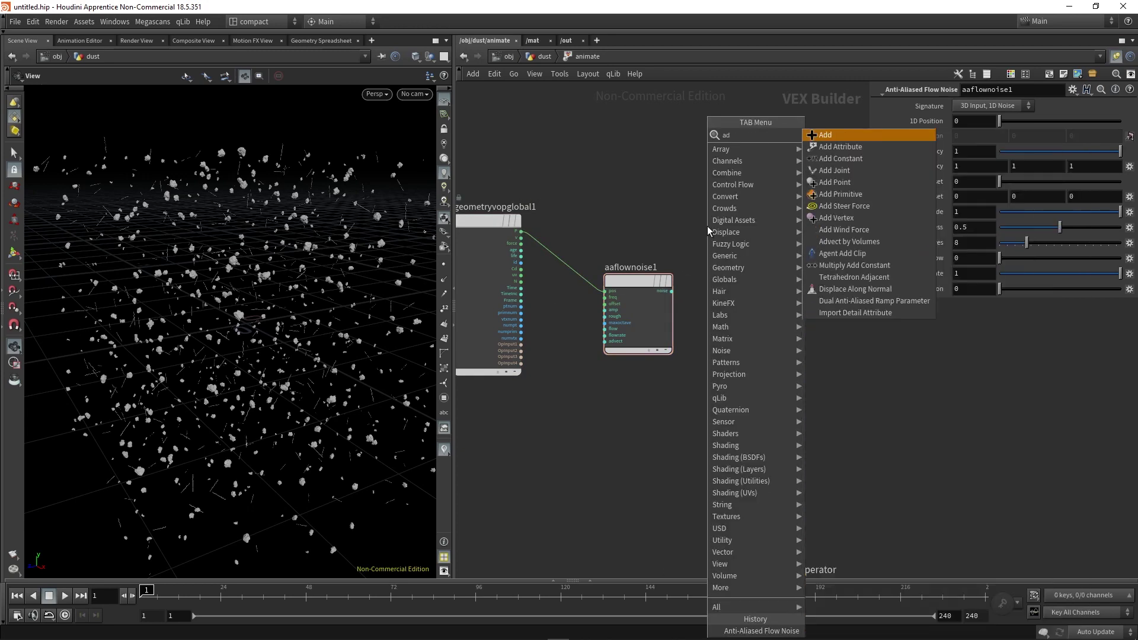
{"action": "left_click", "coordinate": [824, 135]}
{"action": "left_click", "coordinate": [763, 239]}
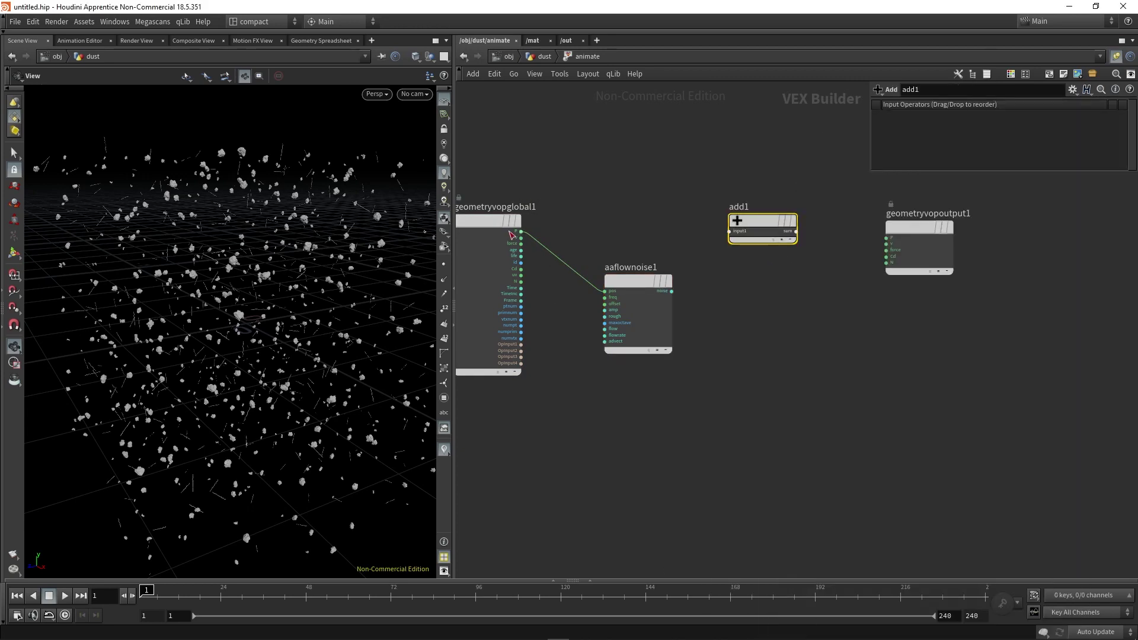
{"action": "left_click_drag", "start_coordinate": [520, 231], "coordinate": [729, 231]}
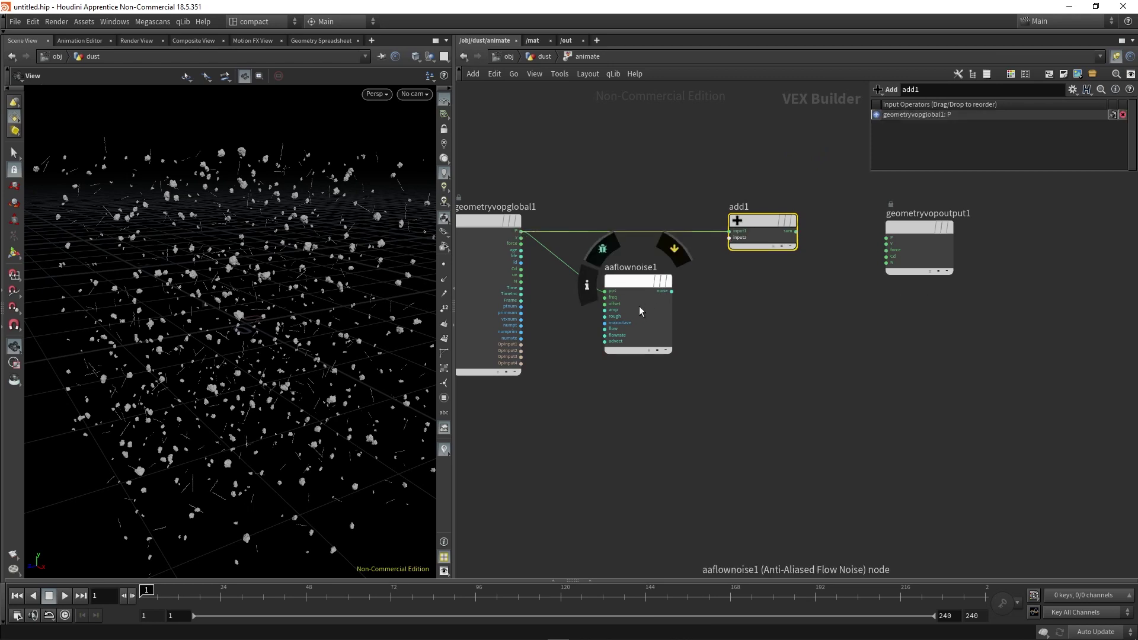
{"action": "left_click", "coordinate": [637, 342]}
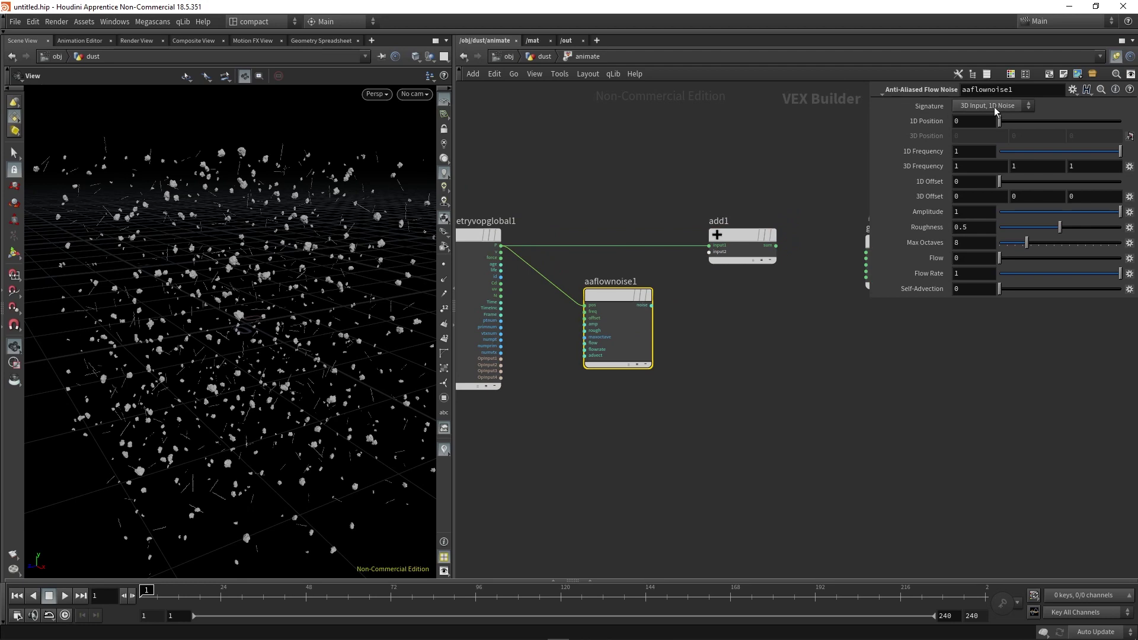
Set the noise to 3D Input, 3D Noise, feed it into add1, and route the sum to output P.
{"action": "left_click", "coordinate": [1001, 107]}
{"action": "left_click", "coordinate": [1002, 120]}
{"action": "left_click_drag", "start_coordinate": [652, 306], "coordinate": [711, 257]}
{"action": "left_click", "coordinate": [710, 256]}
{"action": "middle_click_drag", "start_coordinate": [759, 296], "coordinate": [656, 256]}
{"action": "left_click_drag", "start_coordinate": [675, 252], "coordinate": [764, 259]}
{"action": "left_click", "coordinate": [765, 259]}
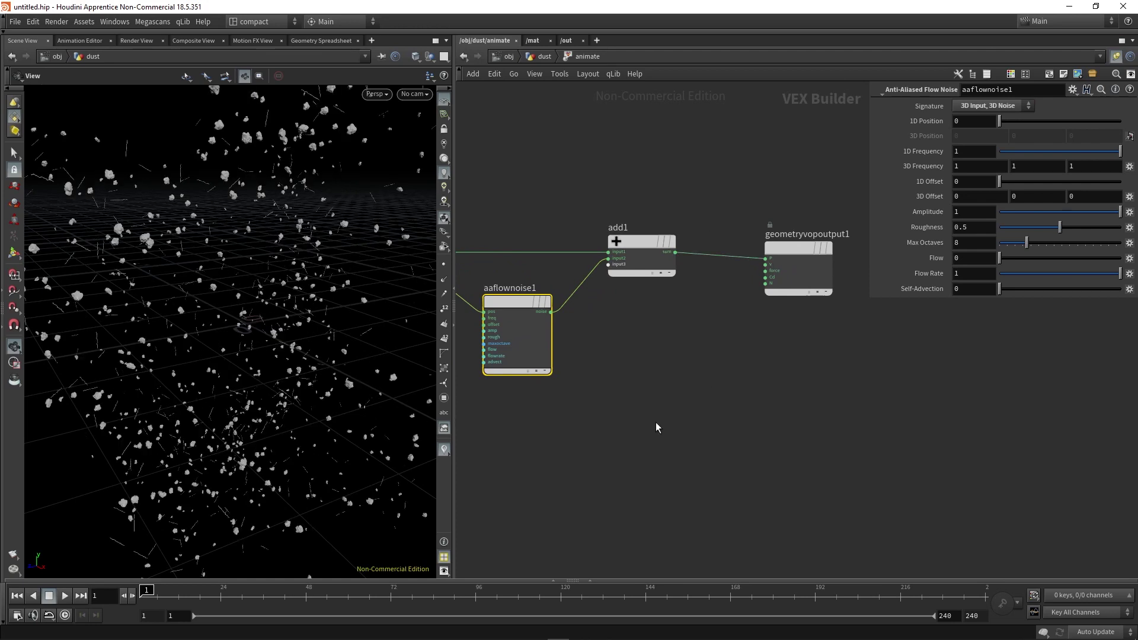
{"action": "middle_click_drag", "start_coordinate": [597, 415], "coordinate": [698, 408]}
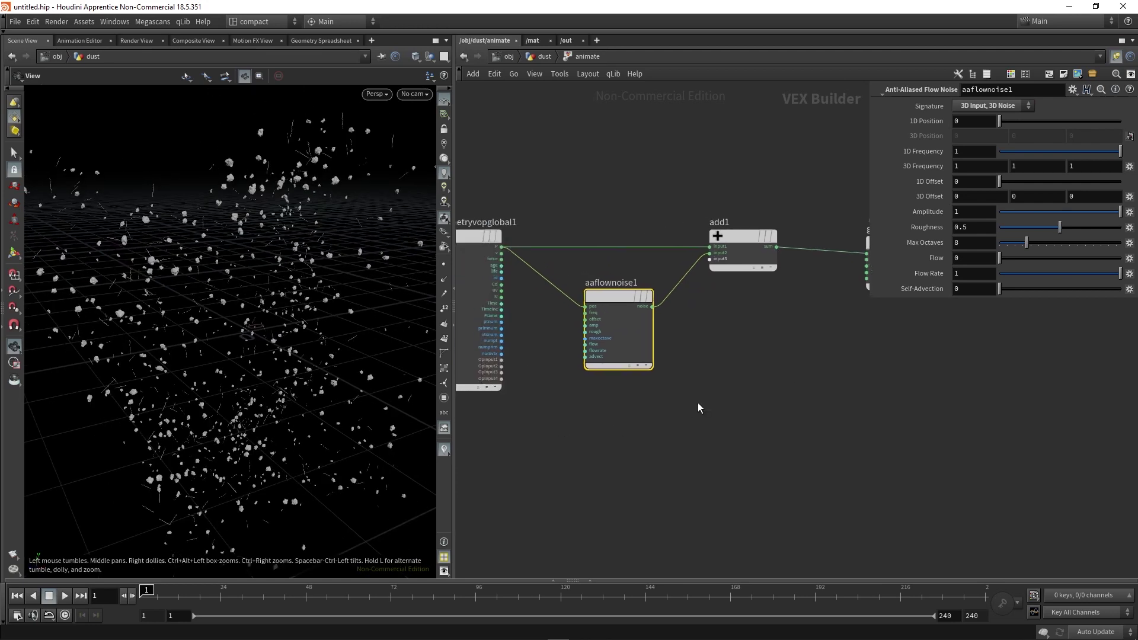
Set the flow noise 3D Frequency to 3.5, leaving the 3D Offset unchanged.
{"action": "middle_click_drag", "start_coordinate": [980, 196], "coordinate": [1076, 197]}
{"action": "key", "text": "ctrl+z"}
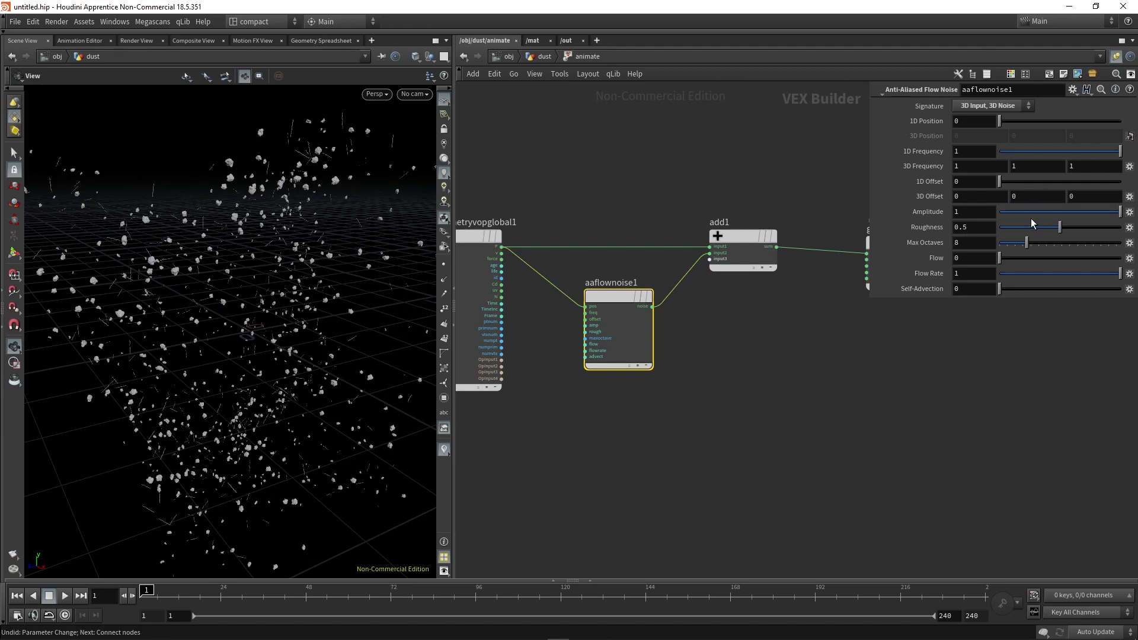
{"action": "middle_click_drag", "start_coordinate": [933, 171], "coordinate": [1063, 169]}
{"action": "middle_click_drag", "start_coordinate": [473, 241], "coordinate": [564, 194]}
{"action": "left_click_drag", "start_coordinate": [564, 195], "coordinate": [474, 188]}
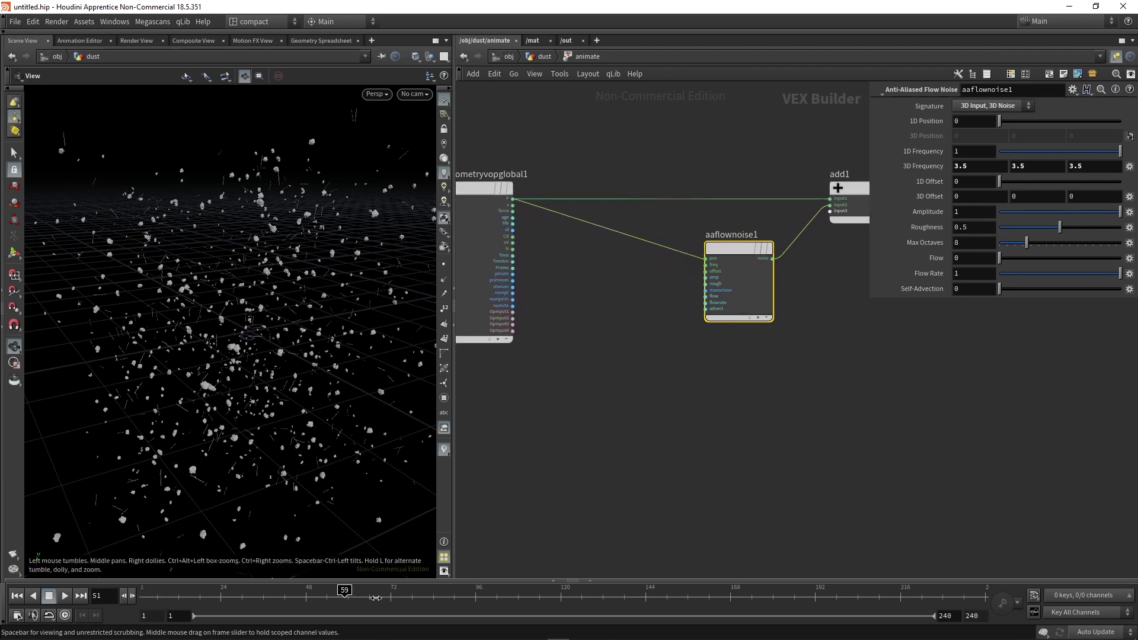
Wire the global Time output into aaflownoise1's amplitude.
{"action": "key", "text": "ctrl+Up"}
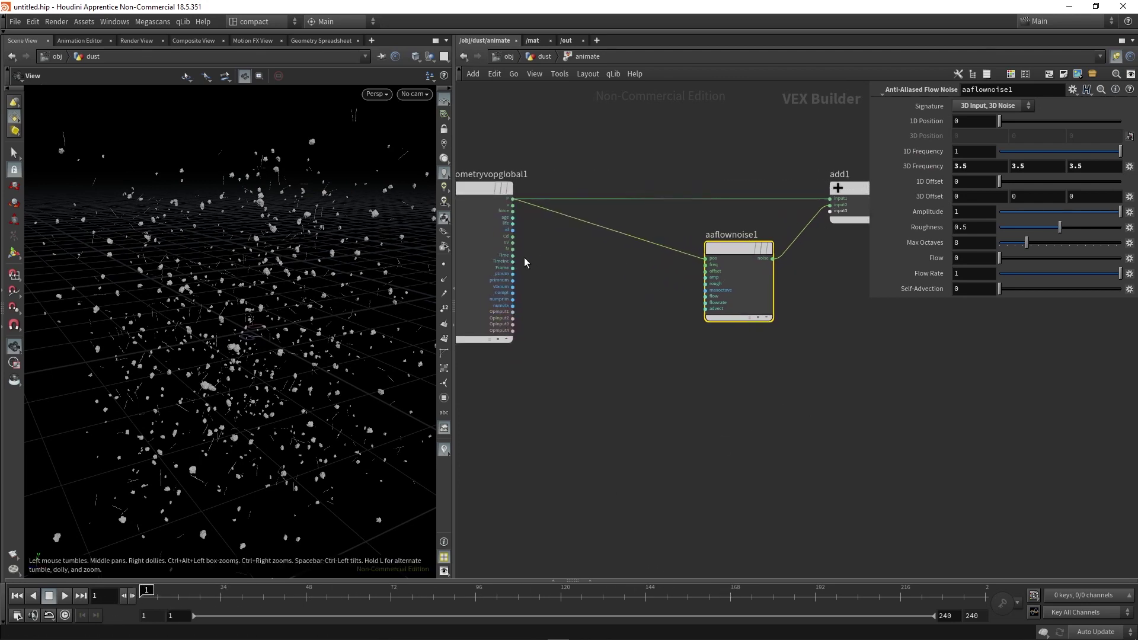
{"action": "key", "text": "h"}
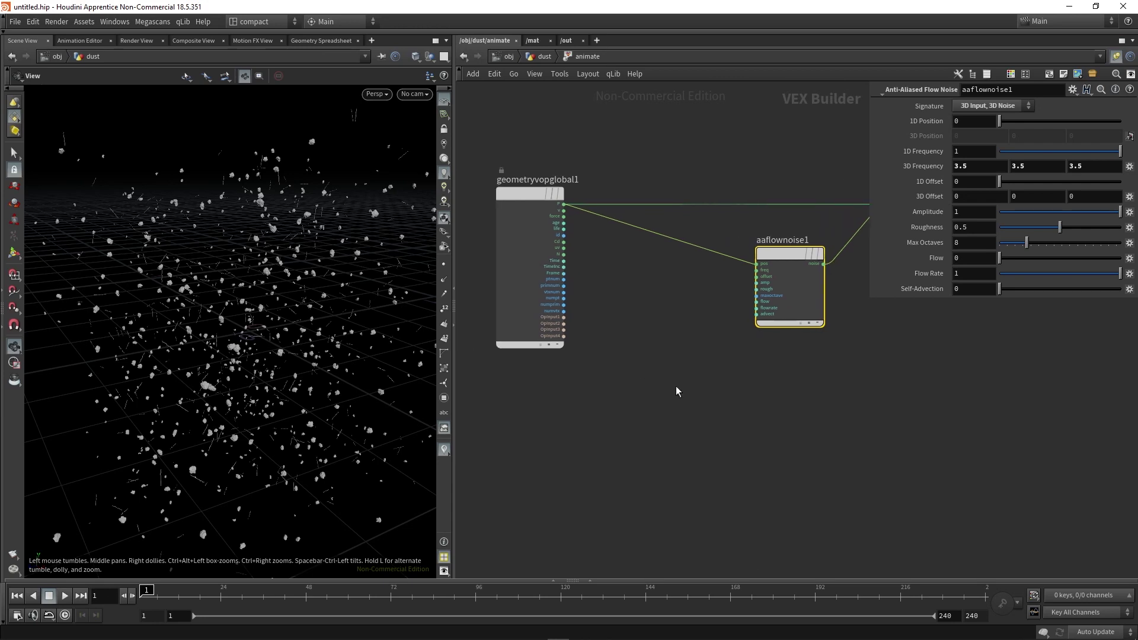
{"action": "scroll", "coordinate": [583, 271], "scroll_direction": "up", "scroll_amount": 2}
{"action": "left_click_drag", "start_coordinate": [559, 259], "coordinate": [792, 285]}
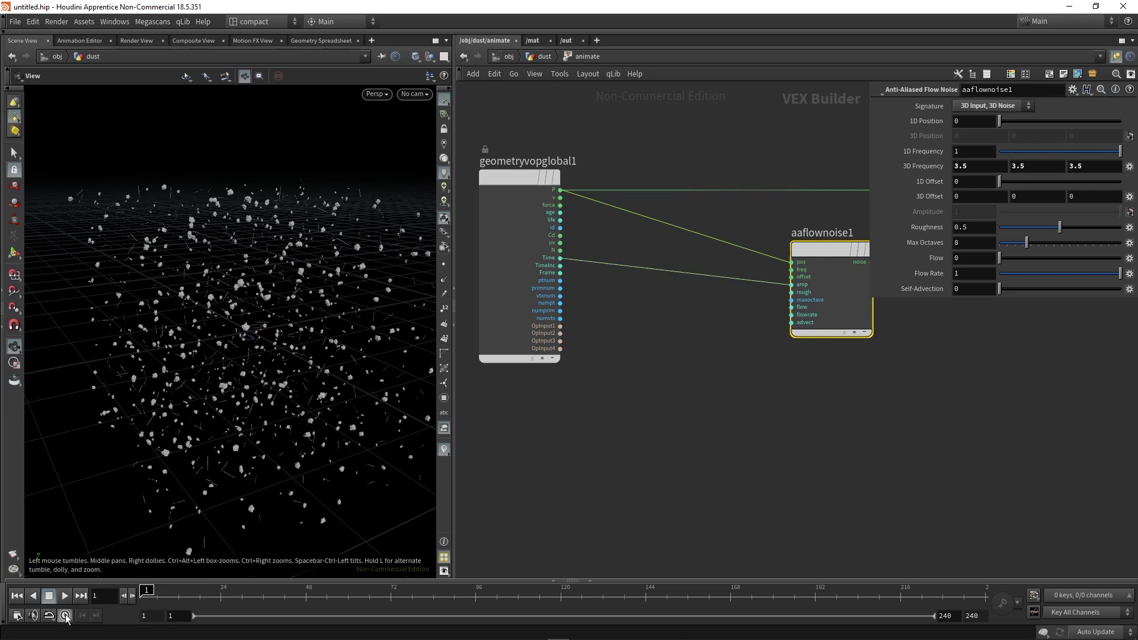
Play back the drifting dust animation, then stop and reset to frame 1.
{"action": "left_click", "coordinate": [65, 597]}
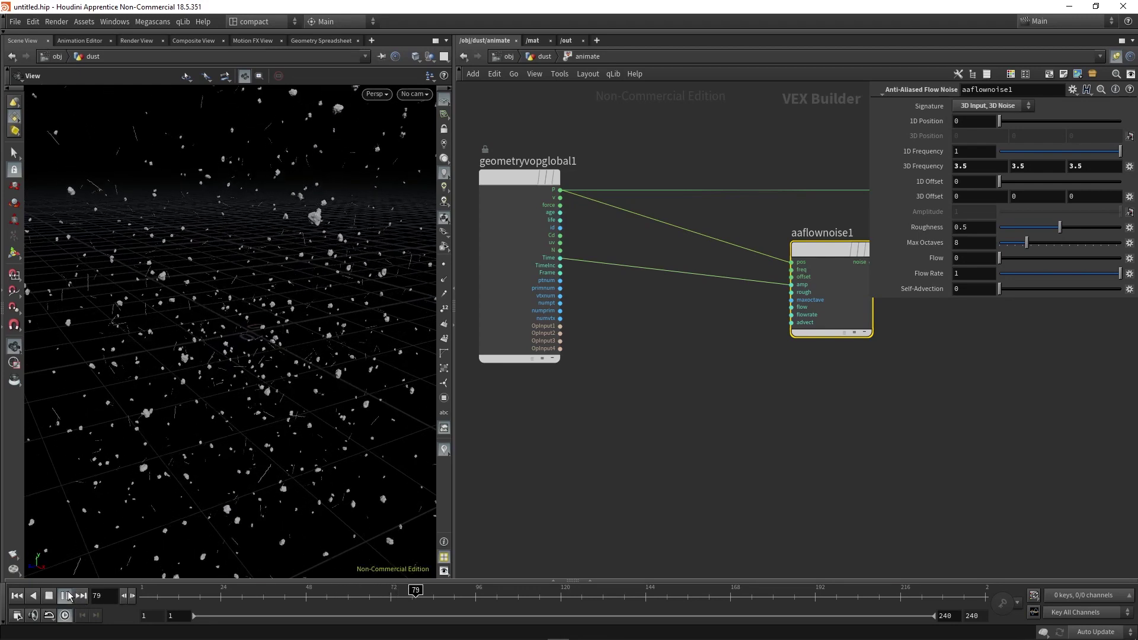
{"action": "left_click", "coordinate": [50, 596]}
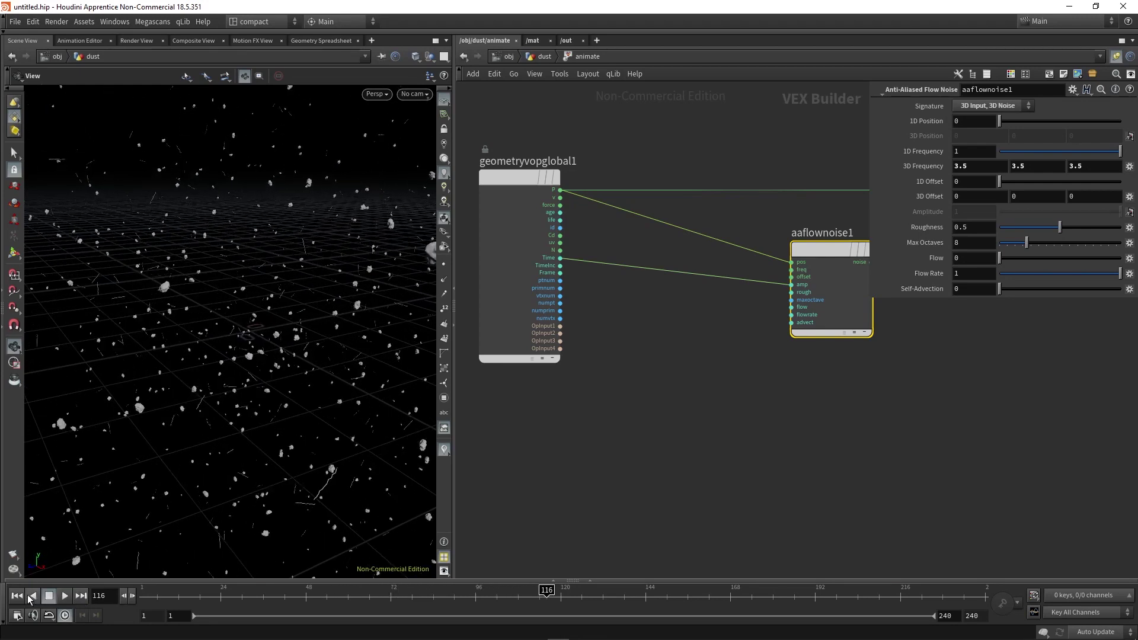
{"action": "left_click", "coordinate": [25, 596]}
{"action": "scroll", "coordinate": [730, 399], "scroll_direction": "down", "scroll_amount": 3}
{"action": "left_click_drag", "start_coordinate": [666, 244], "coordinate": [518, 244]}
Insert a Multiply Constant node with multiplier 0.1 on the Time-to-amplitude wire.
{"action": "scroll", "coordinate": [680, 333], "scroll_direction": "up", "scroll_amount": 1}
{"action": "key", "text": "Tab"}
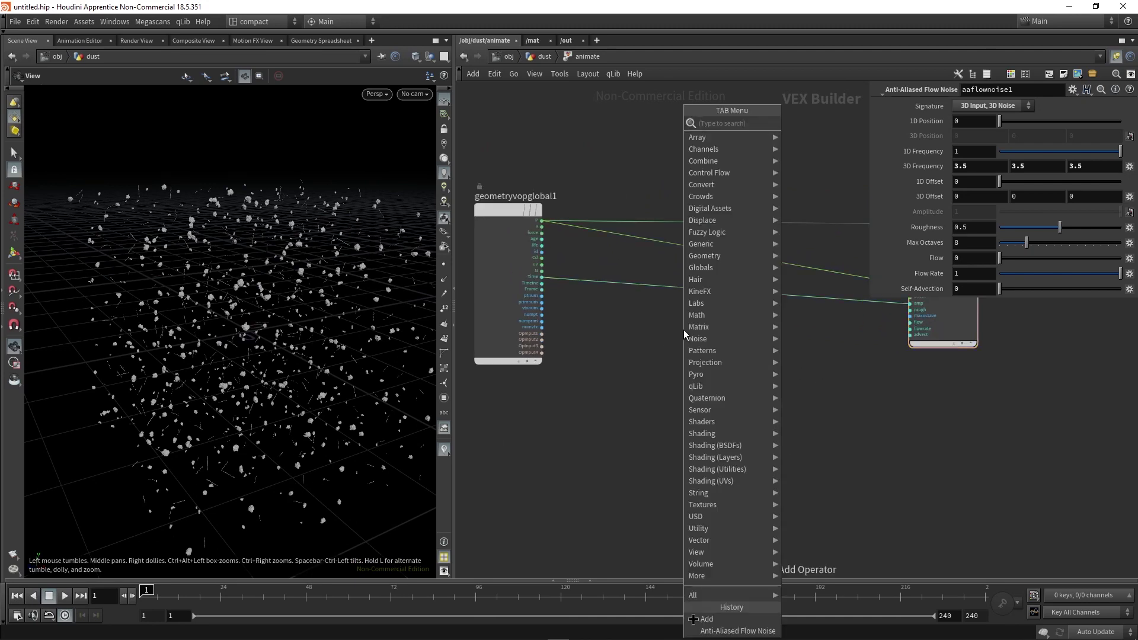
{"action": "type", "text": "mul"}
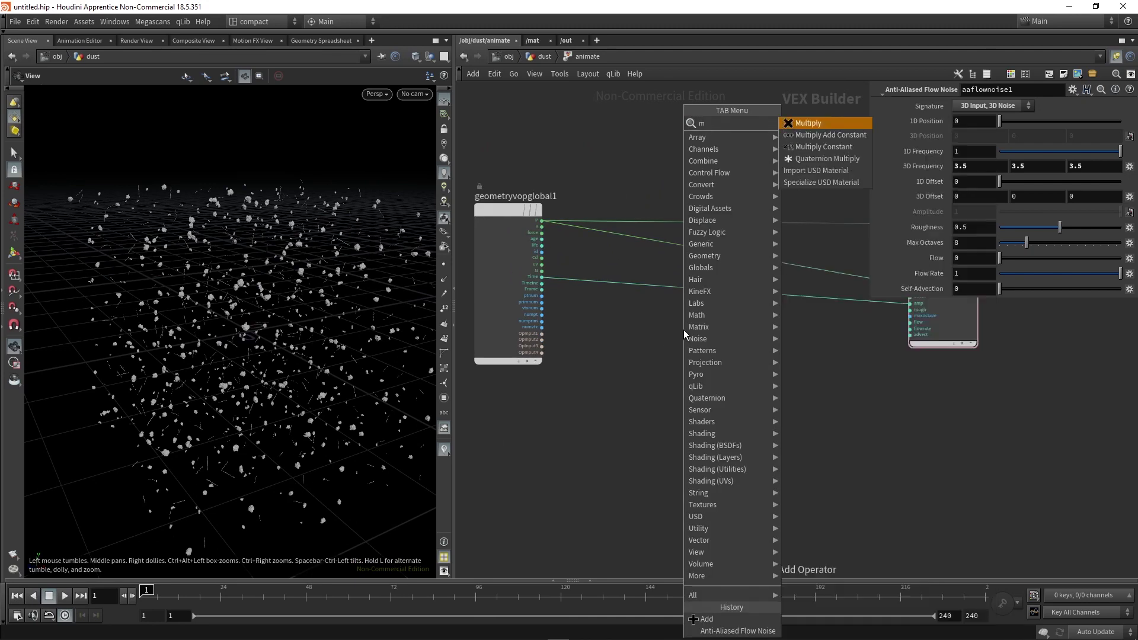
{"action": "key", "text": "Down"}
{"action": "key", "text": "Down"}
{"action": "key", "text": "Return"}
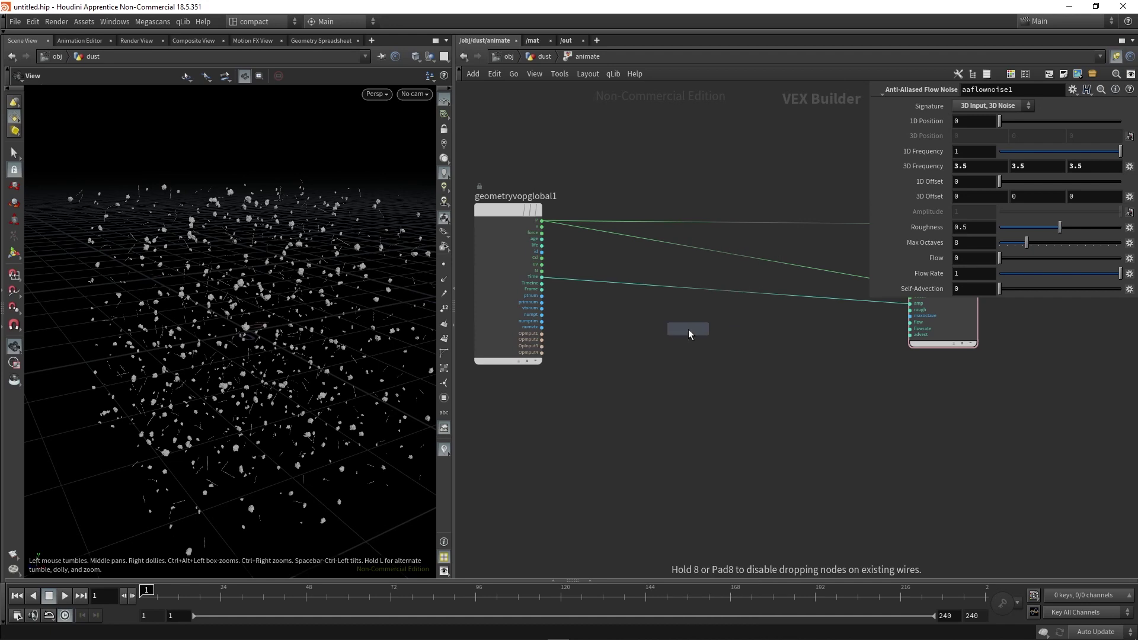
{"action": "left_click", "coordinate": [689, 329]}
{"action": "left_click_drag", "start_coordinate": [689, 329], "coordinate": [753, 297]}
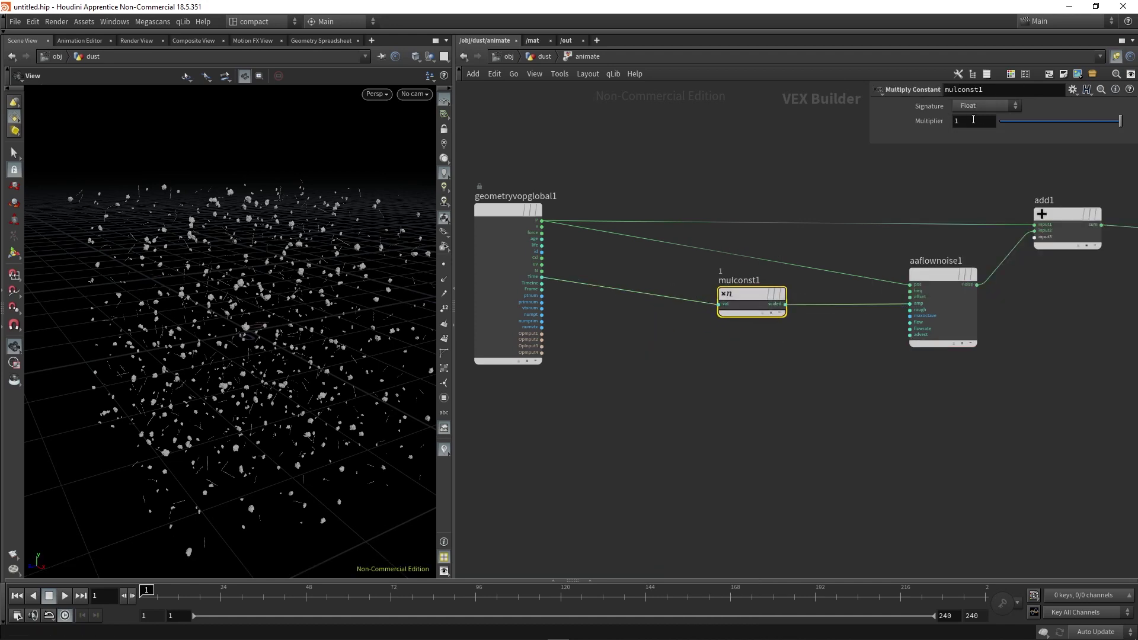
{"action": "type", "text": "0.1"}
{"action": "key", "text": "Return"}
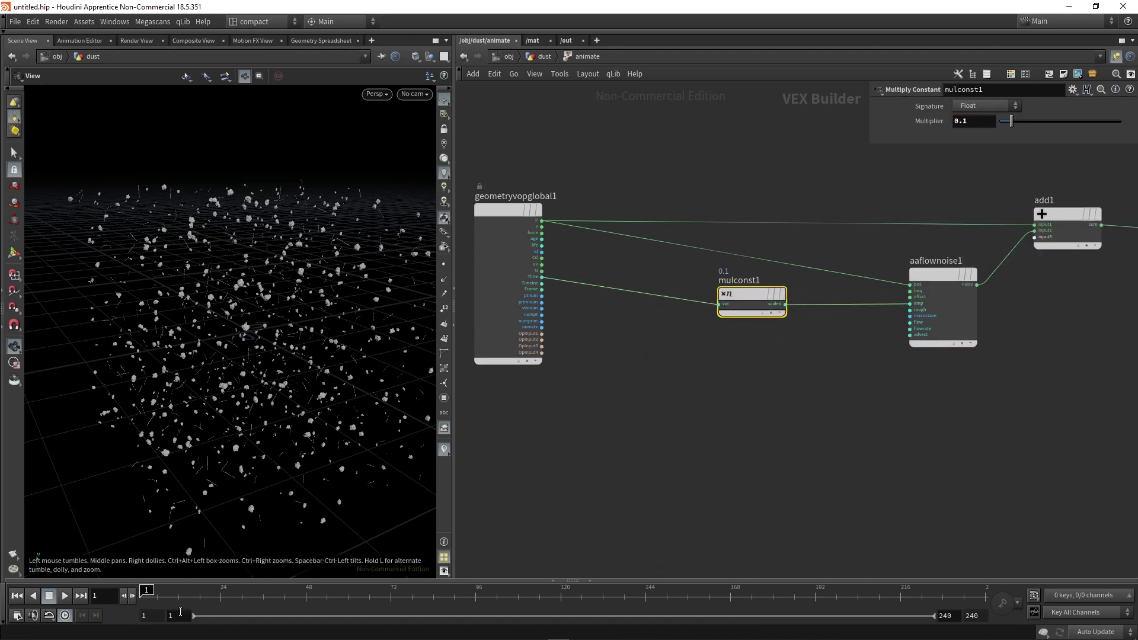
Play the animation and orbit around the dust particles to preview the slower drift.
{"action": "left_click", "coordinate": [66, 595]}
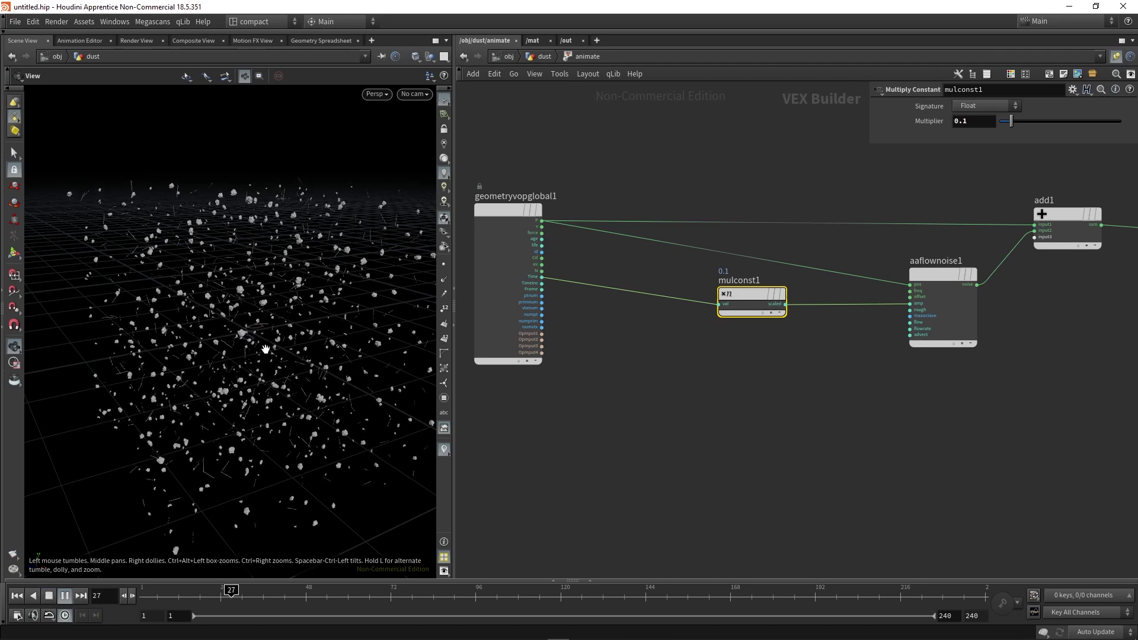
{"action": "left_click_drag", "start_coordinate": [228, 387], "coordinate": [240, 350]}
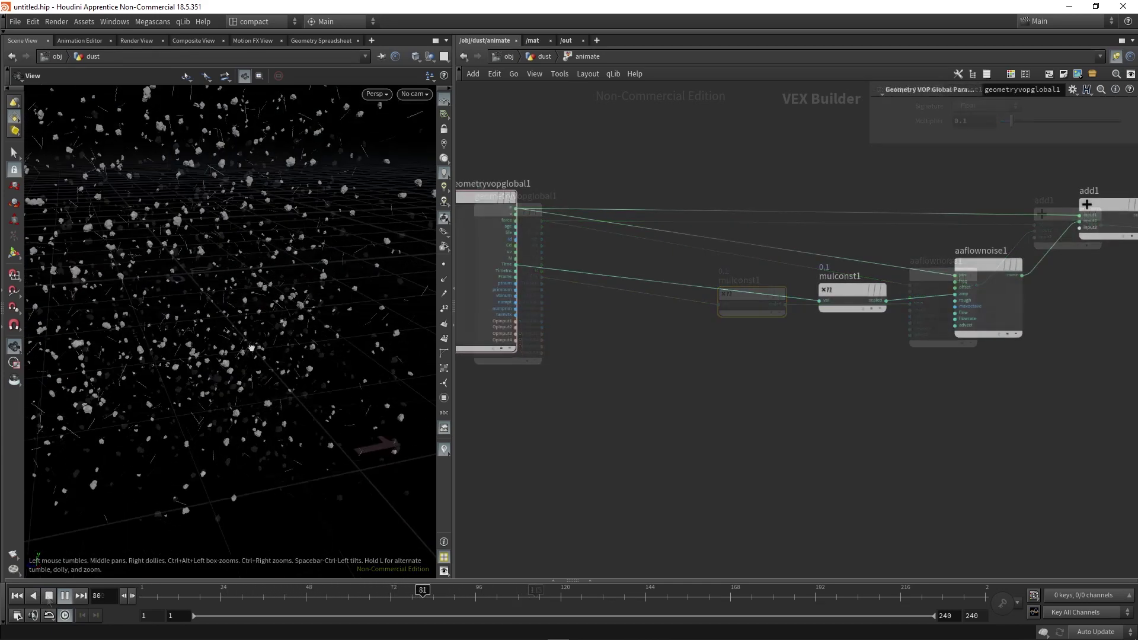
{"action": "left_click_drag", "start_coordinate": [178, 279], "coordinate": [187, 254]}
{"action": "left_click_drag", "start_coordinate": [229, 374], "coordinate": [237, 396]}
Stop playback, rewind to frame 1, and add a Random node driven by point number.
{"action": "left_click", "coordinate": [49, 596]}
{"action": "left_click", "coordinate": [17, 595]}
{"action": "key", "text": "Tab"}
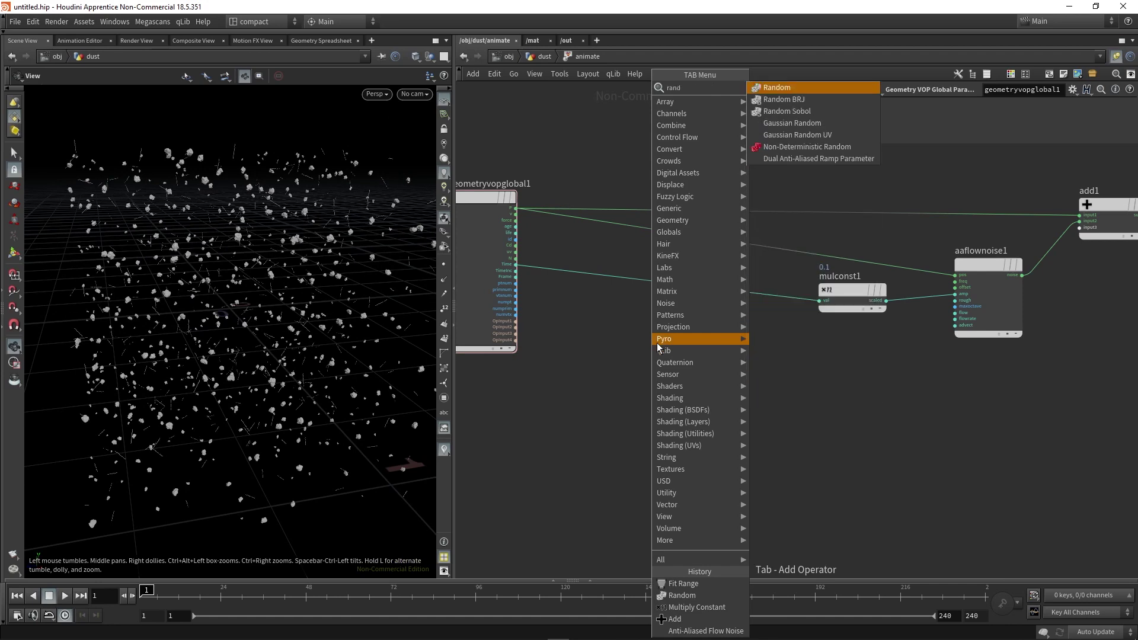
{"action": "left_click", "coordinate": [795, 147]}
{"action": "left_click", "coordinate": [657, 347]}
{"action": "scroll", "coordinate": [543, 285], "scroll_direction": "up", "scroll_amount": 3}
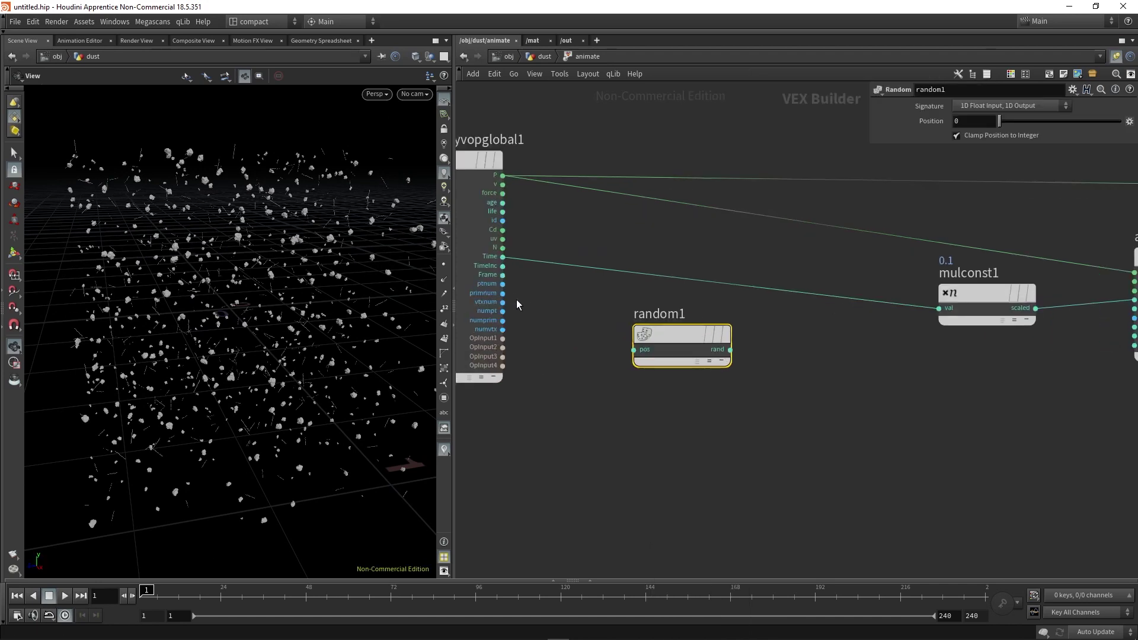
{"action": "left_click_drag", "start_coordinate": [503, 284], "coordinate": [541, 296]}
{"action": "left_click", "coordinate": [635, 351]}
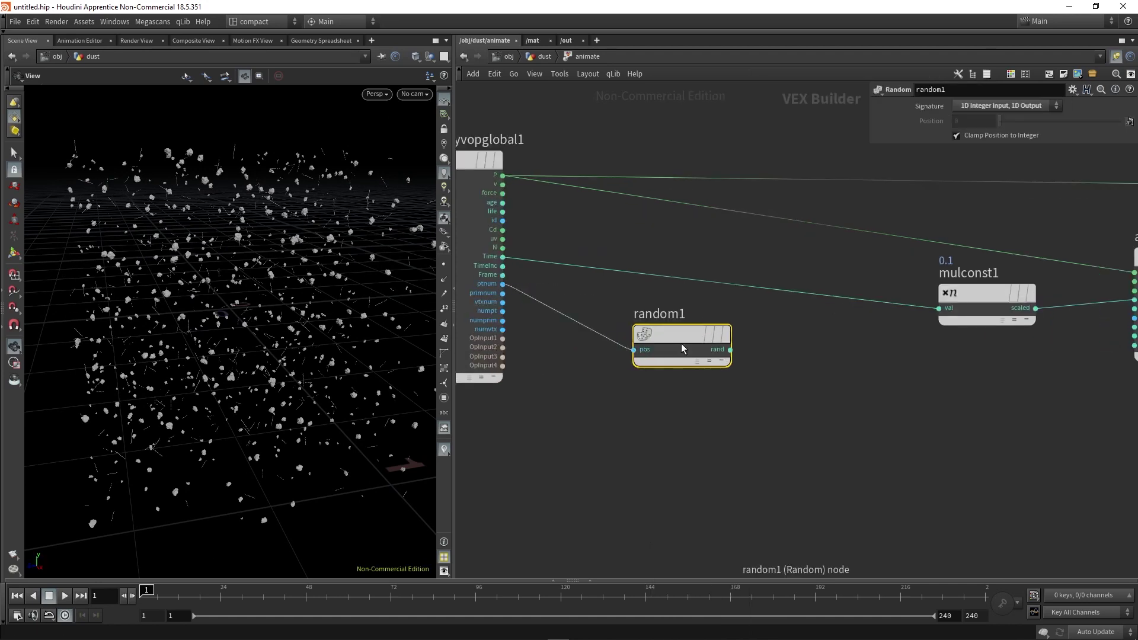
{"action": "left_click_drag", "start_coordinate": [684, 339], "coordinate": [624, 338]}
Add a Fit Range node and feed random1's output into its val input.
{"action": "key", "text": "Tab"}
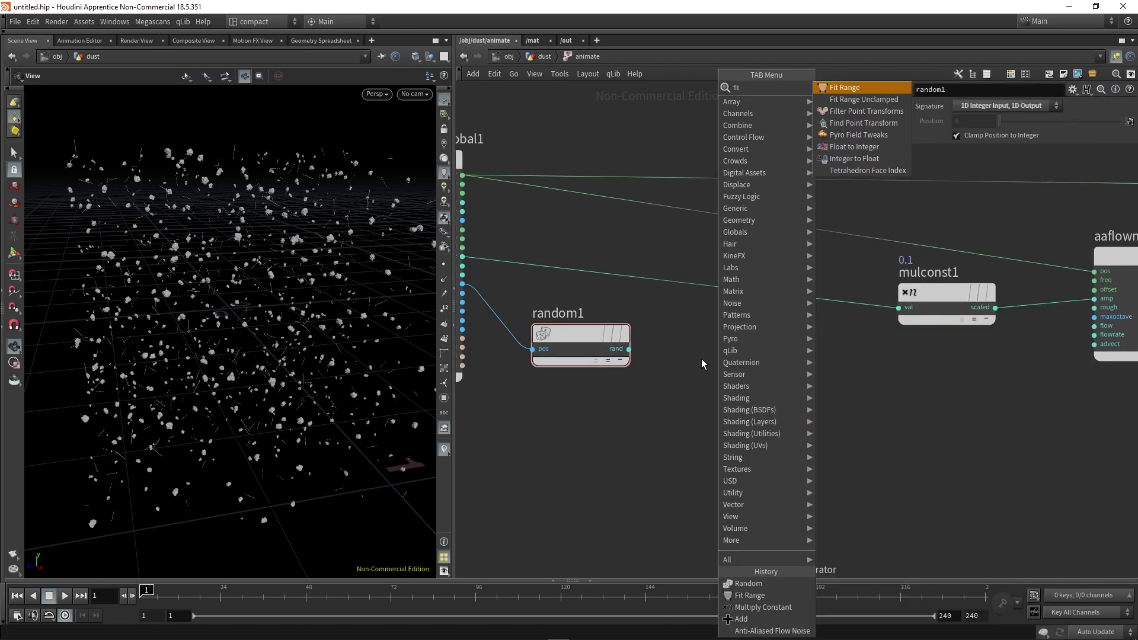
{"action": "key", "text": "Return"}
{"action": "left_click", "coordinate": [702, 358]}
{"action": "left_click", "coordinate": [628, 349]}
{"action": "left_click", "coordinate": [686, 372]}
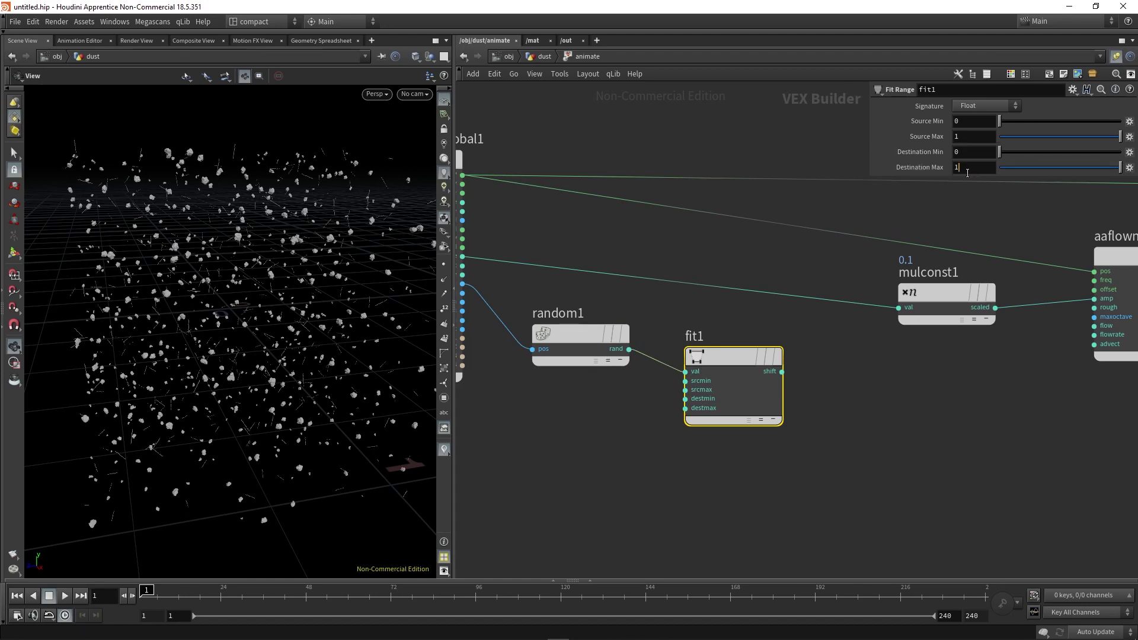
Insert a Multiply node on the Time wire before mulconst1, fed by fit1's random value.
{"action": "scroll", "coordinate": [821, 403], "scroll_direction": "down", "scroll_amount": 2}
{"action": "key", "text": "Tab"}
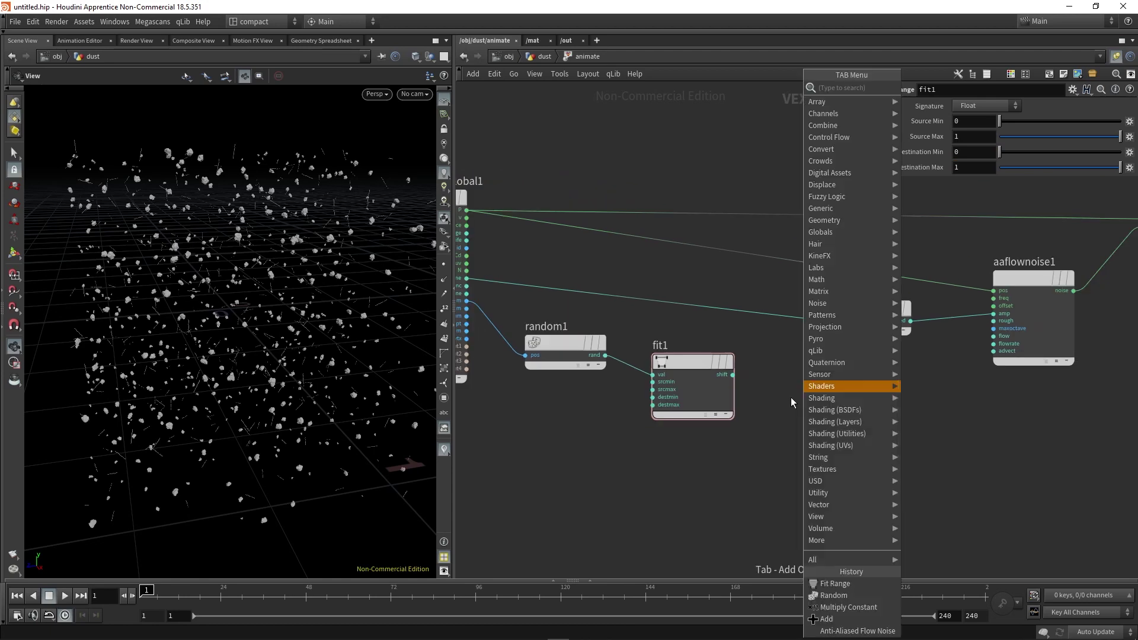
{"action": "type", "text": "mul"}
{"action": "key", "text": "Return"}
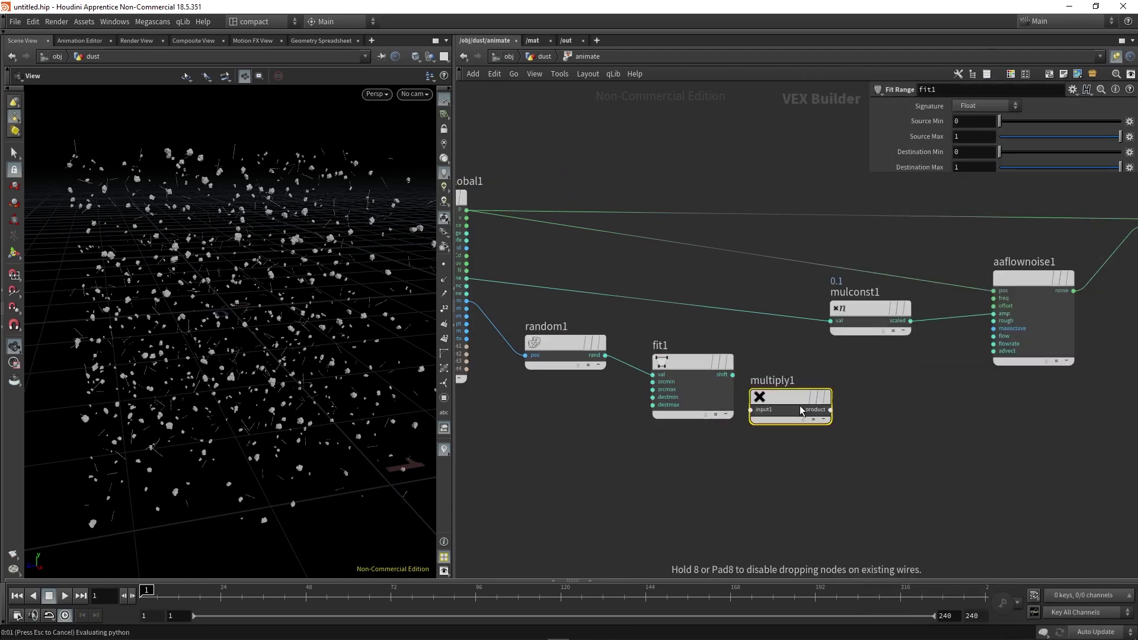
{"action": "left_click", "coordinate": [791, 397]}
{"action": "left_click_drag", "start_coordinate": [791, 397], "coordinate": [795, 310]}
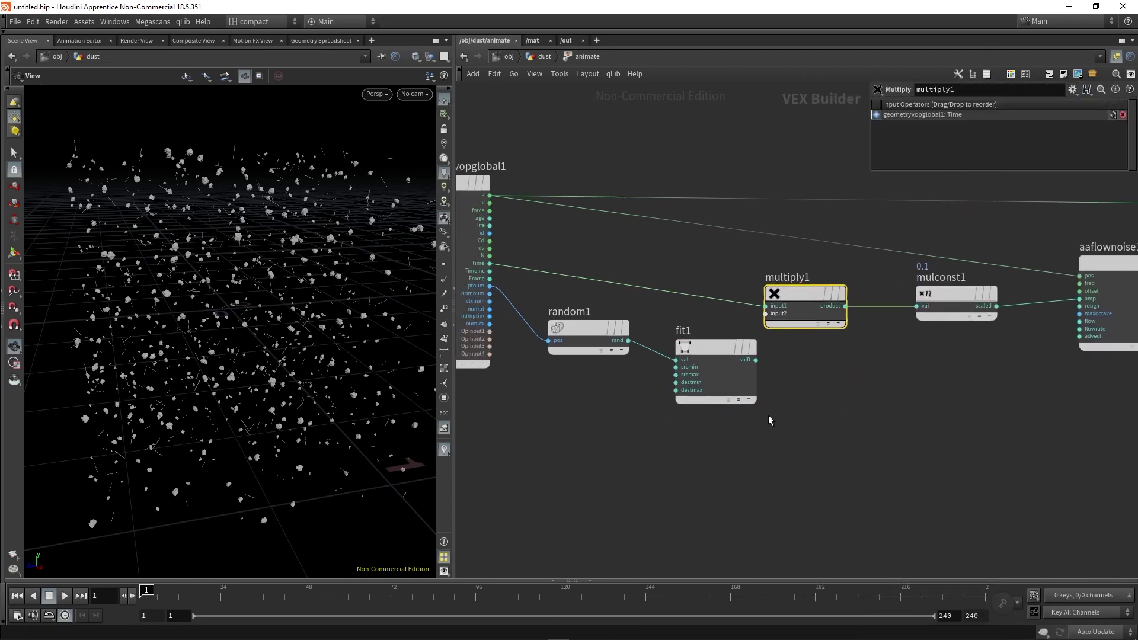
{"action": "left_click_drag", "start_coordinate": [756, 360], "coordinate": [766, 313]}
{"action": "left_click_drag", "start_coordinate": [651, 332], "coordinate": [629, 380]}
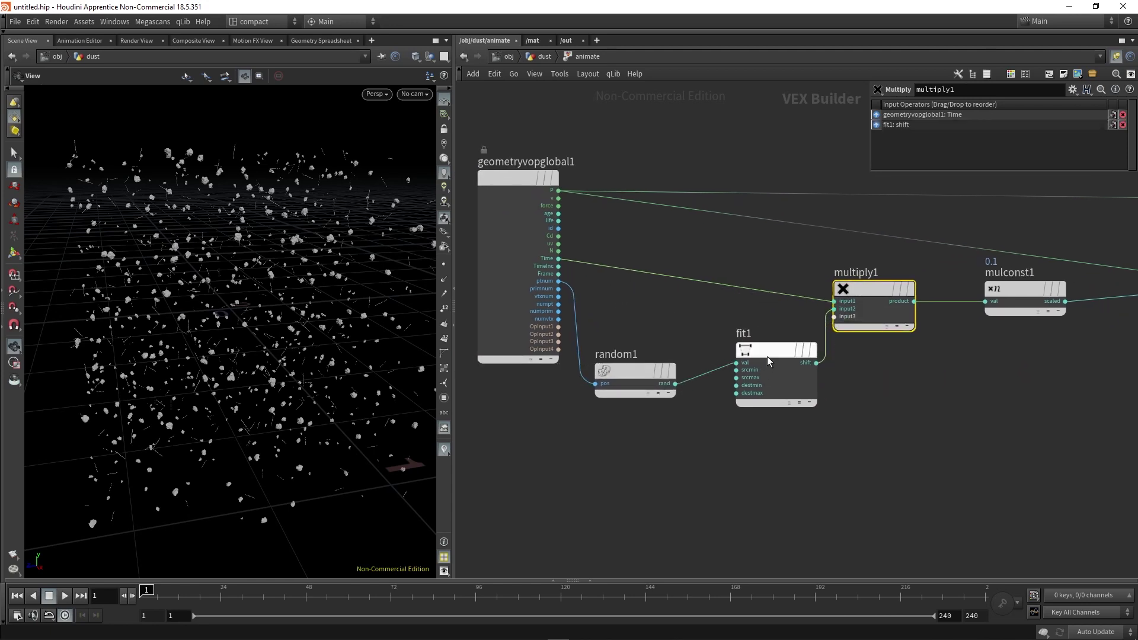
{"action": "left_click_drag", "start_coordinate": [771, 352], "coordinate": [735, 373]}
Play the animation, inspect fit1's 0.2–1 range, then replay from frame 1 and tumble the view.
{"action": "left_click", "coordinate": [65, 596]}
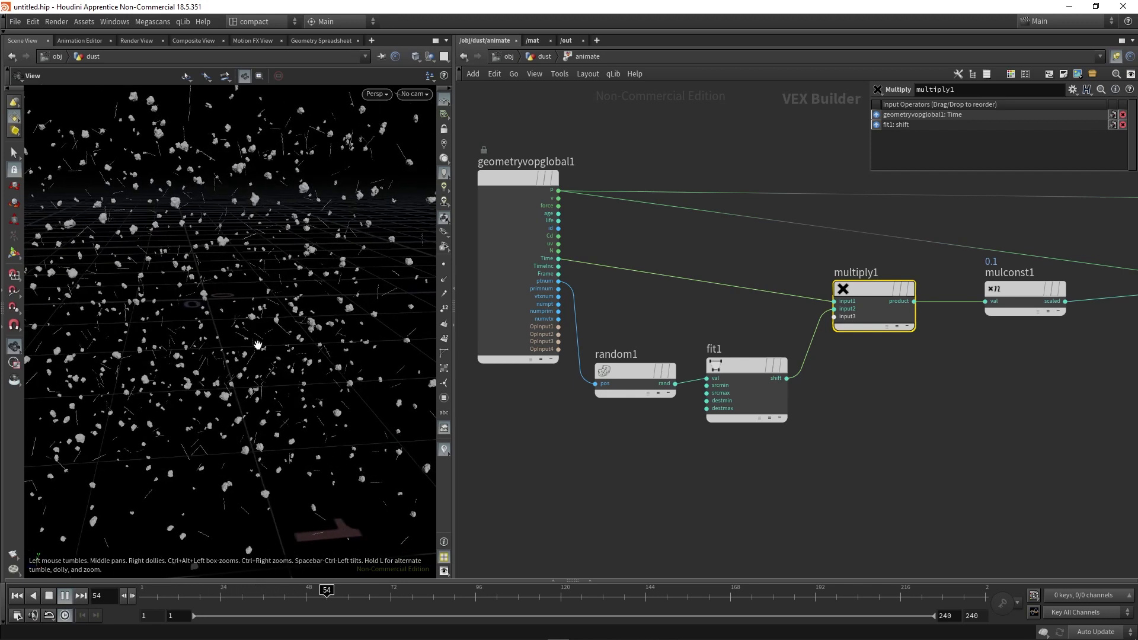
{"action": "scroll", "coordinate": [232, 278], "scroll_direction": "up", "scroll_amount": 5}
{"action": "scroll", "coordinate": [232, 278], "scroll_direction": "up", "scroll_amount": 3}
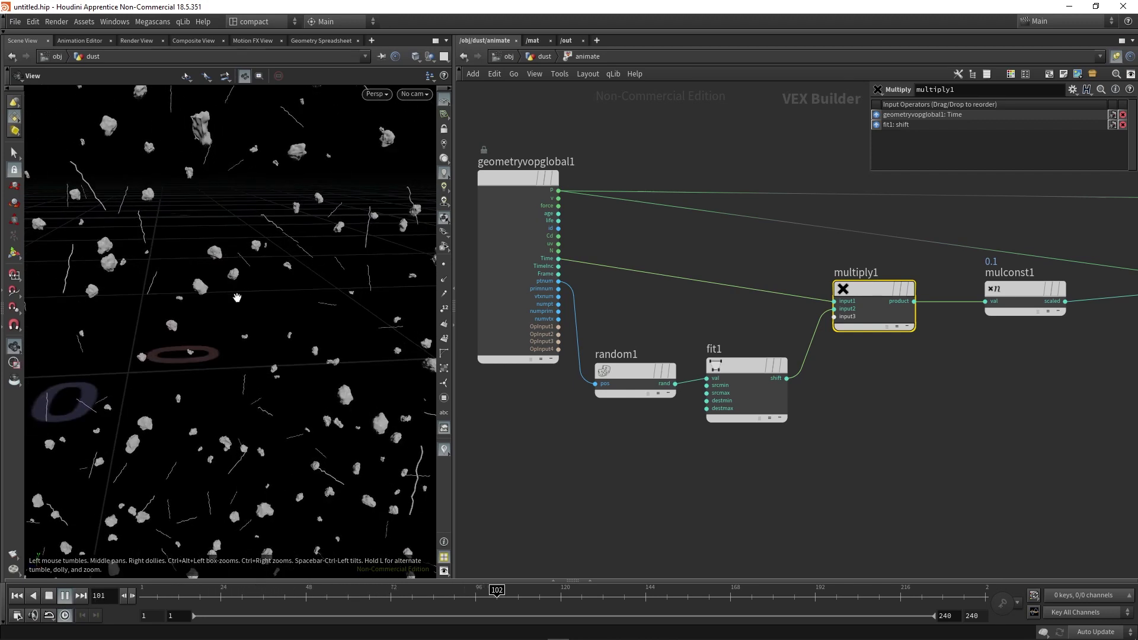
{"action": "scroll", "coordinate": [236, 299], "scroll_direction": "down", "scroll_amount": 8}
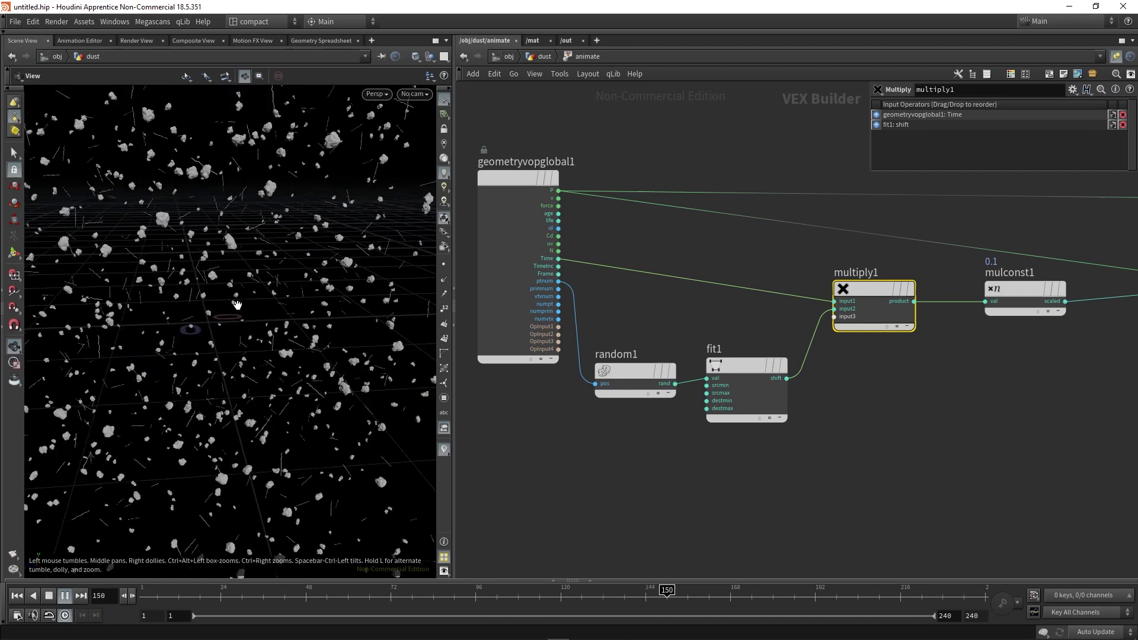
{"action": "key", "text": "Escape"}
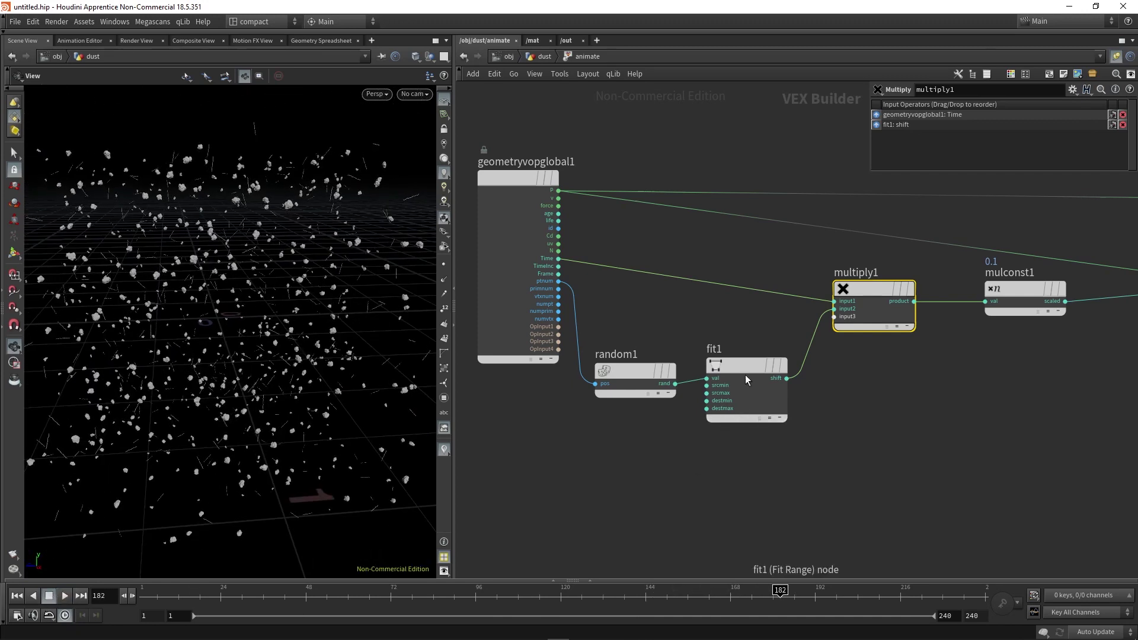
{"action": "left_click", "coordinate": [746, 379]}
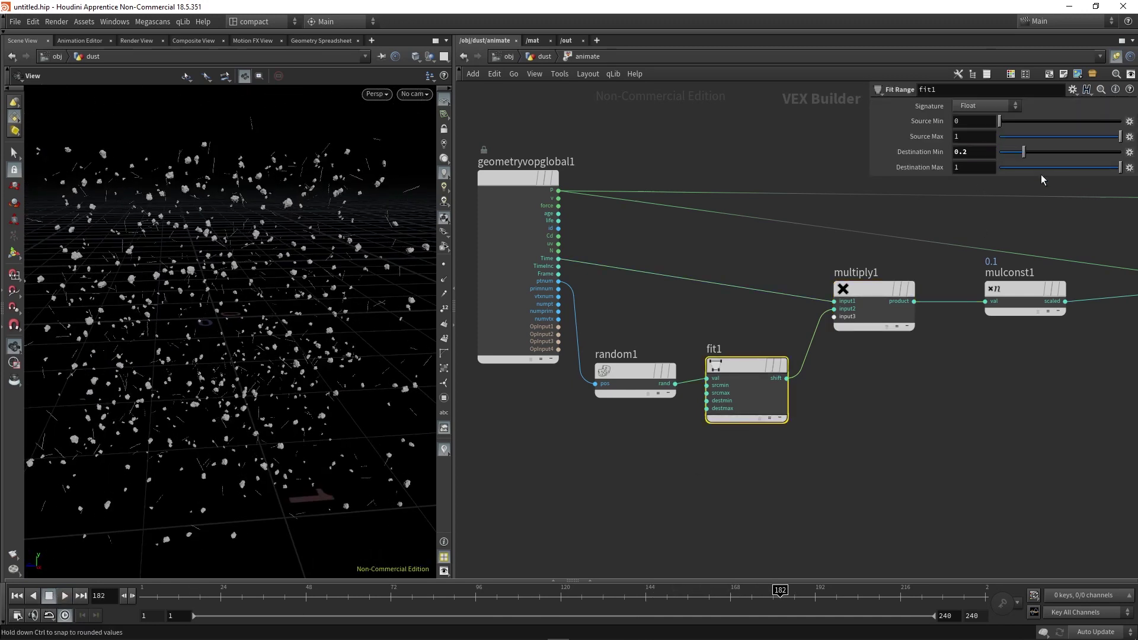
{"action": "left_click", "coordinate": [17, 596]}
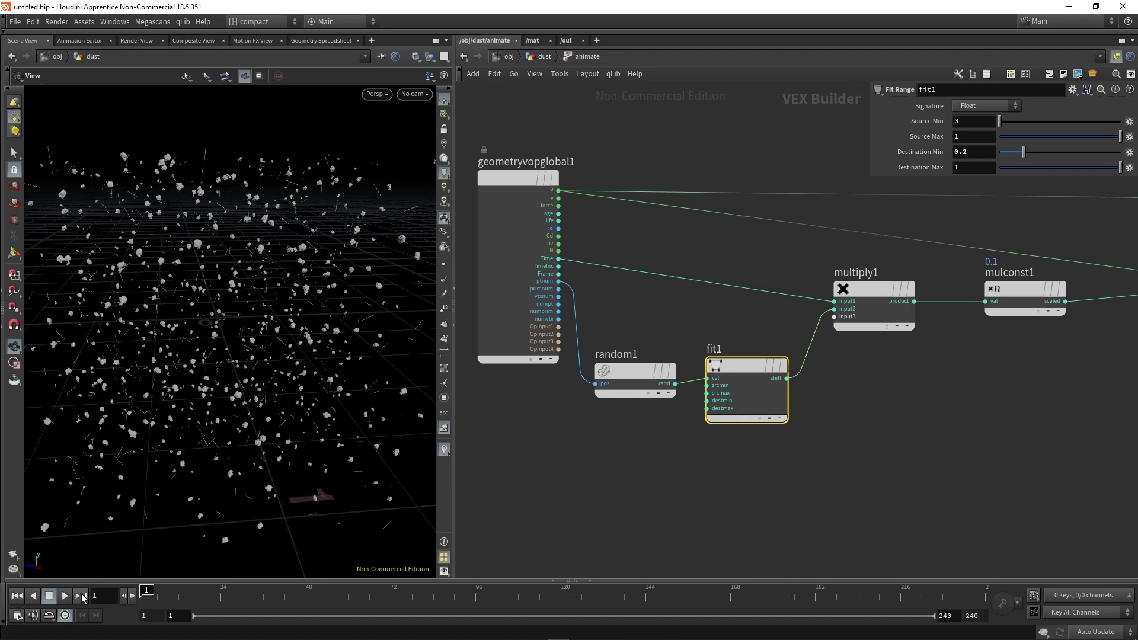
{"action": "left_click", "coordinate": [65, 595]}
{"action": "left_click_drag", "start_coordinate": [185, 380], "coordinate": [219, 357]}
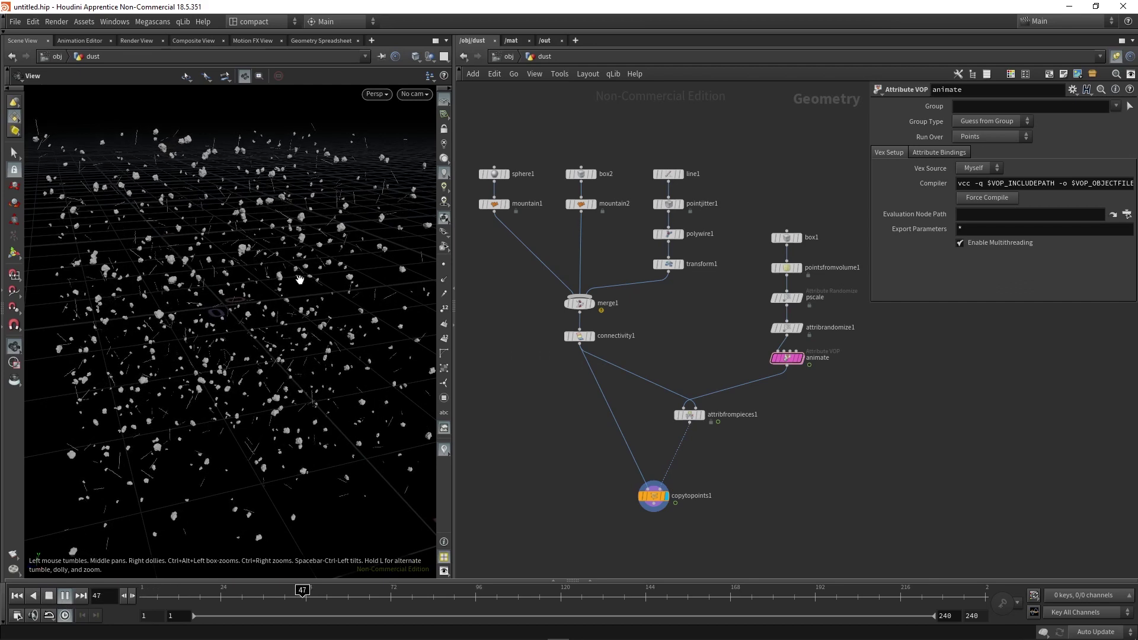
Stop playback at frame 1 and drop an Attribute Wrangle onto the animate→attribfrompieces1 wire.
{"action": "left_click_drag", "start_coordinate": [226, 269], "coordinate": [229, 273]}
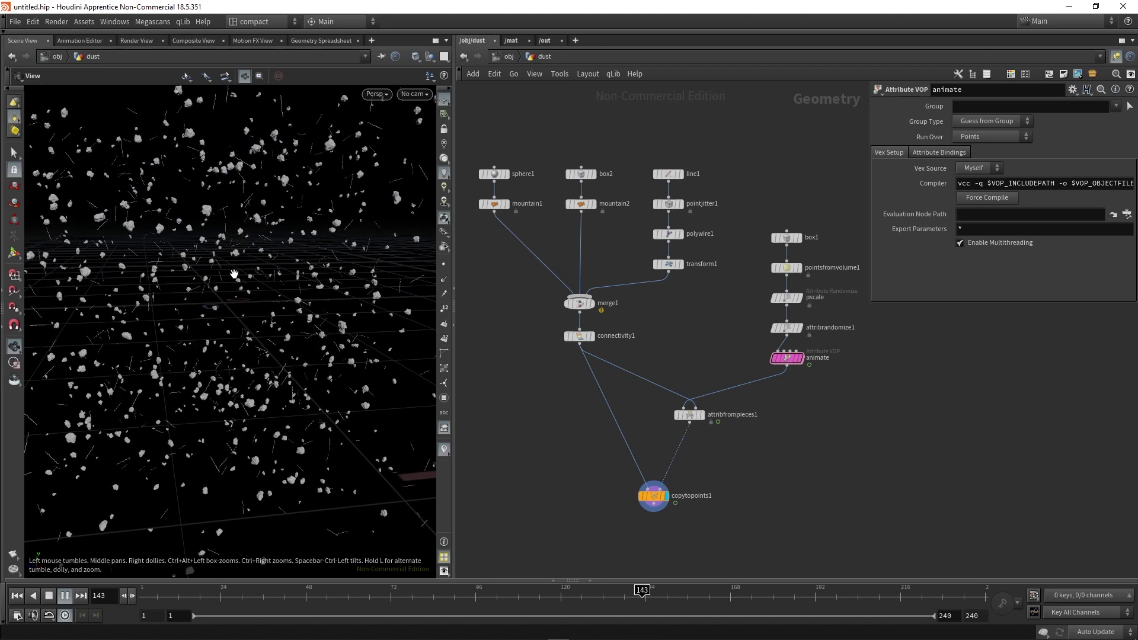
{"action": "left_click", "coordinate": [65, 596]}
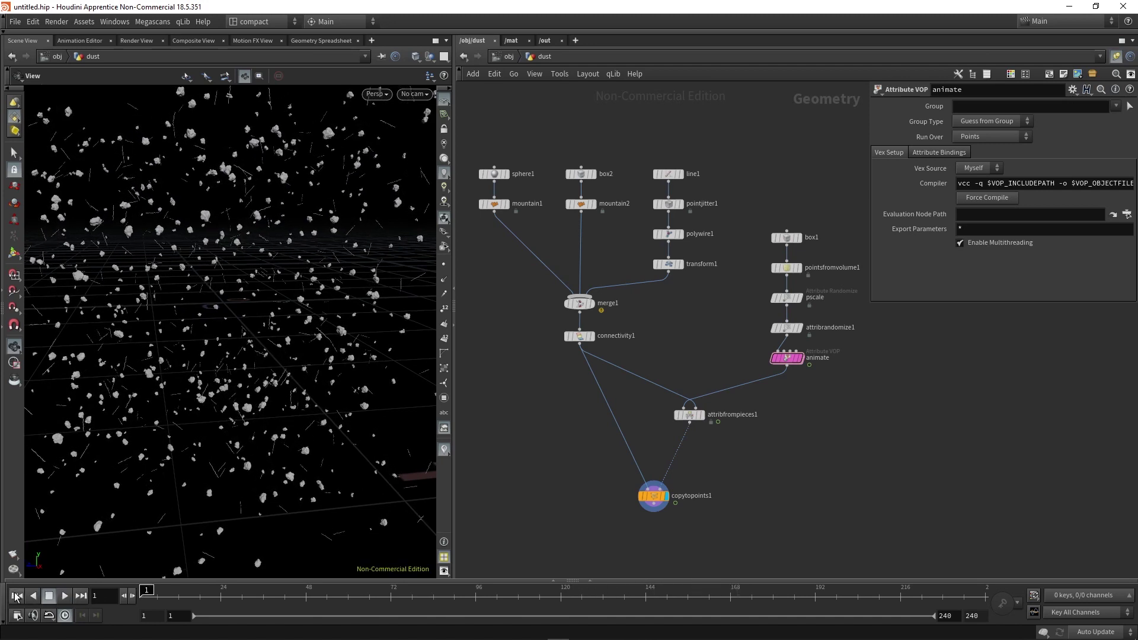
{"action": "left_click", "coordinate": [16, 596]}
{"action": "key", "text": "Tab"}
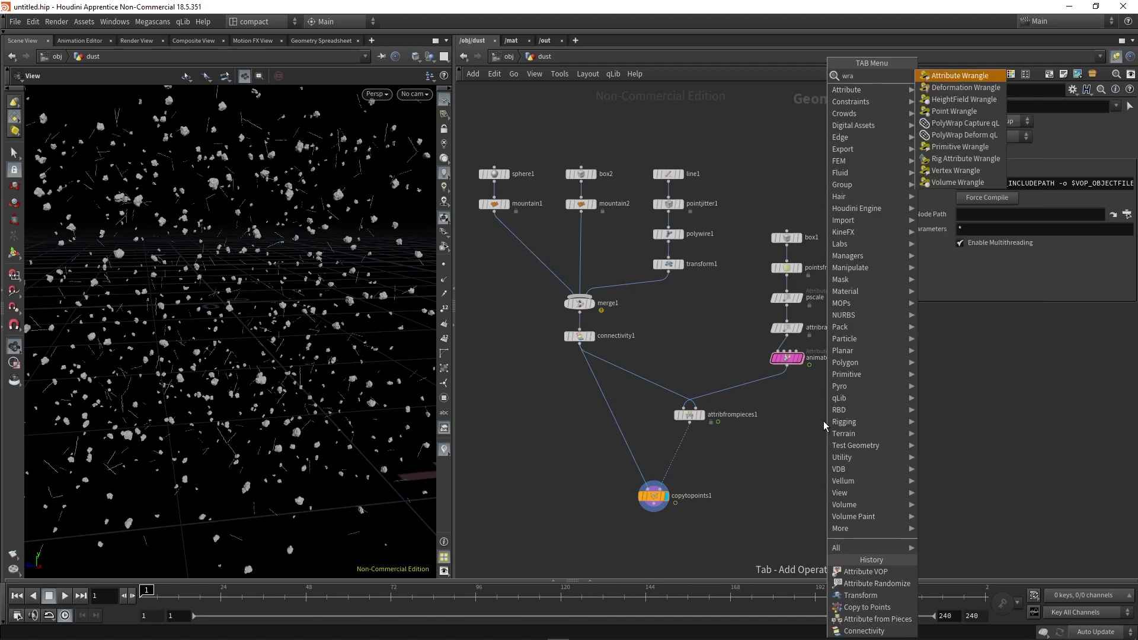
{"action": "key", "text": "Escape"}
{"action": "key", "text": "Tab"}
{"action": "type", "text": "wrangle"}
{"action": "key", "text": "Return"}
{"action": "left_click", "coordinate": [818, 421]}
{"action": "left_click_drag", "start_coordinate": [818, 418], "coordinate": [795, 396]}
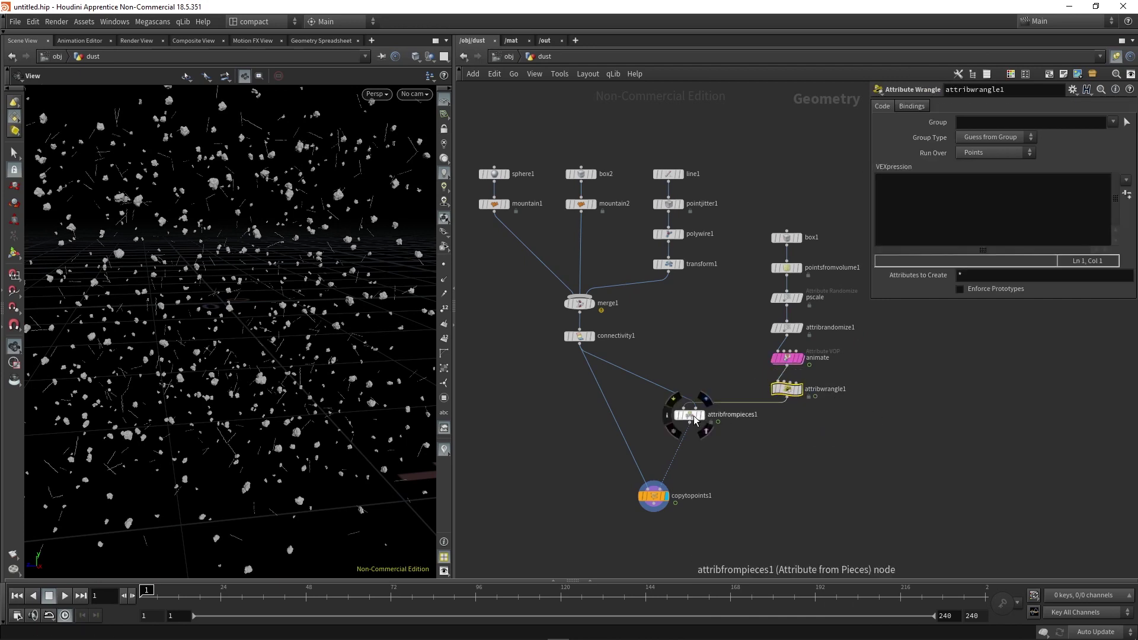
Move attribfrompieces1 and copytopoints1 down and rename the wrangle to 'orient'.
{"action": "left_click_drag", "start_coordinate": [689, 416], "coordinate": [688, 470], "text": "shift"}
{"action": "double_click", "coordinate": [825, 390]}
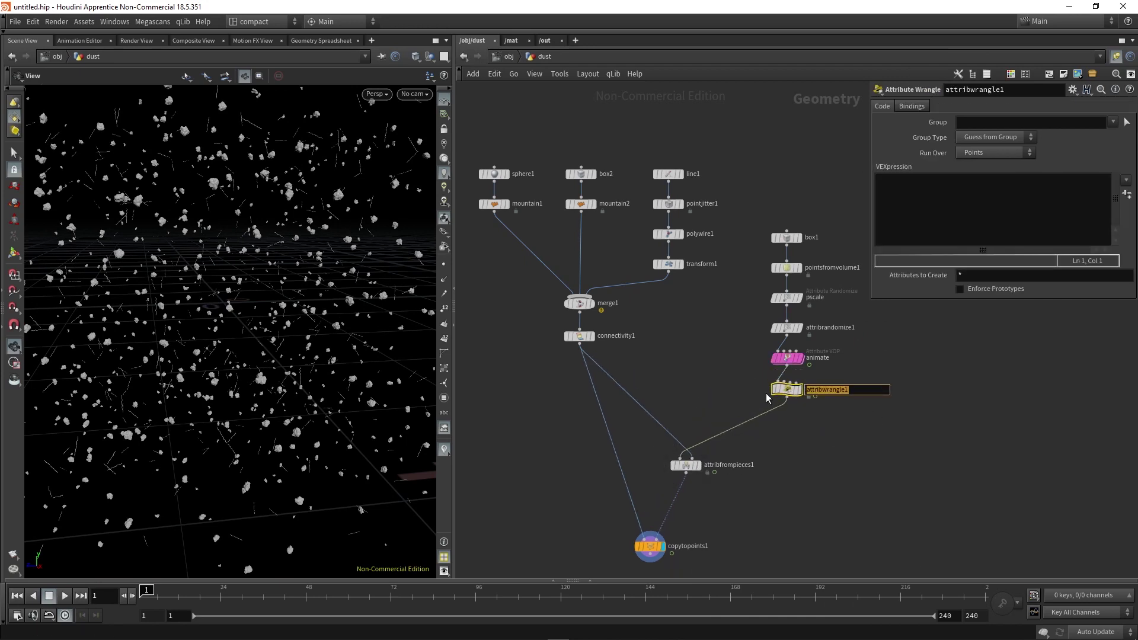
{"action": "type", "text": "orient"}
{"action": "key", "text": "Return"}
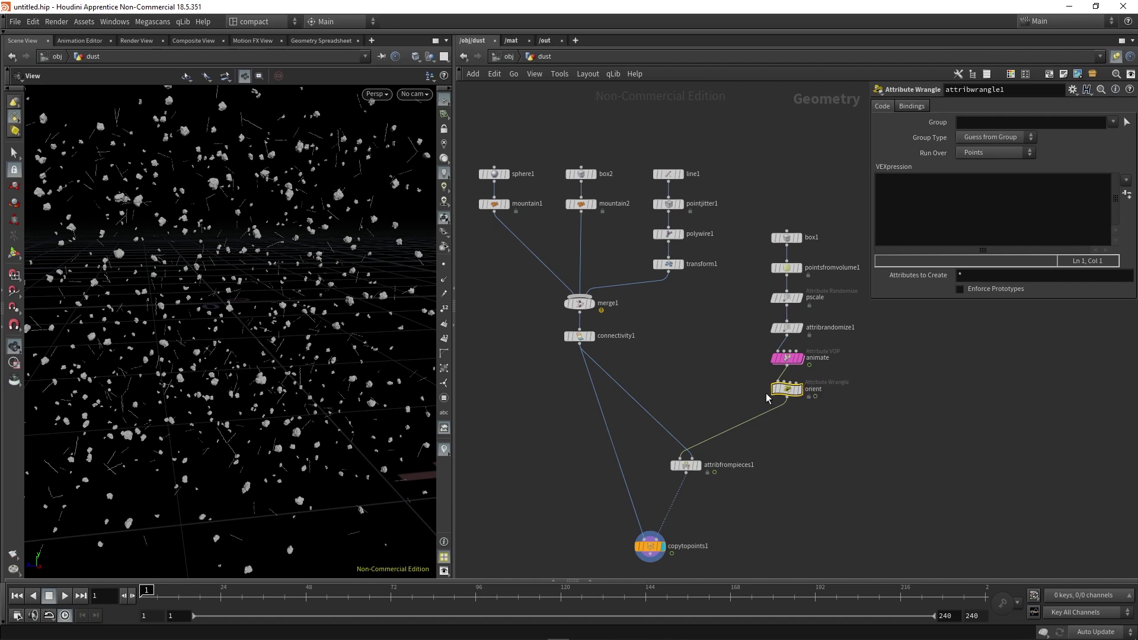
{"action": "left_click", "coordinate": [925, 227]}
{"action": "type", "text": "float "}
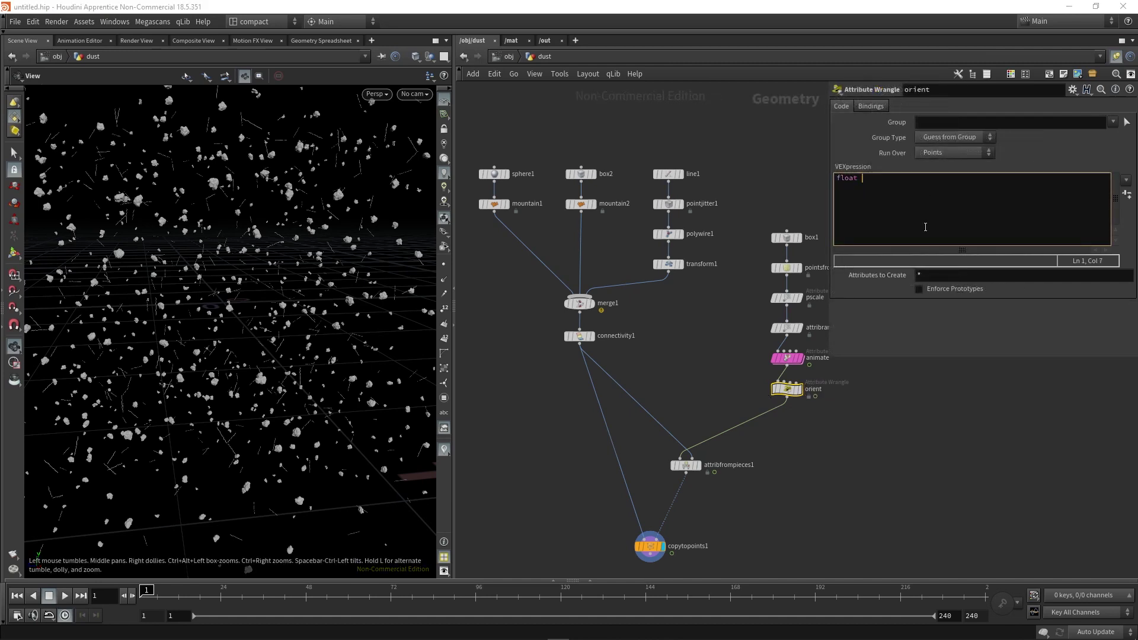
{"action": "type", "text": "angle;"}
{"action": "key", "text": "Return"}
{"action": "type", "text": "angle = @Frame"}
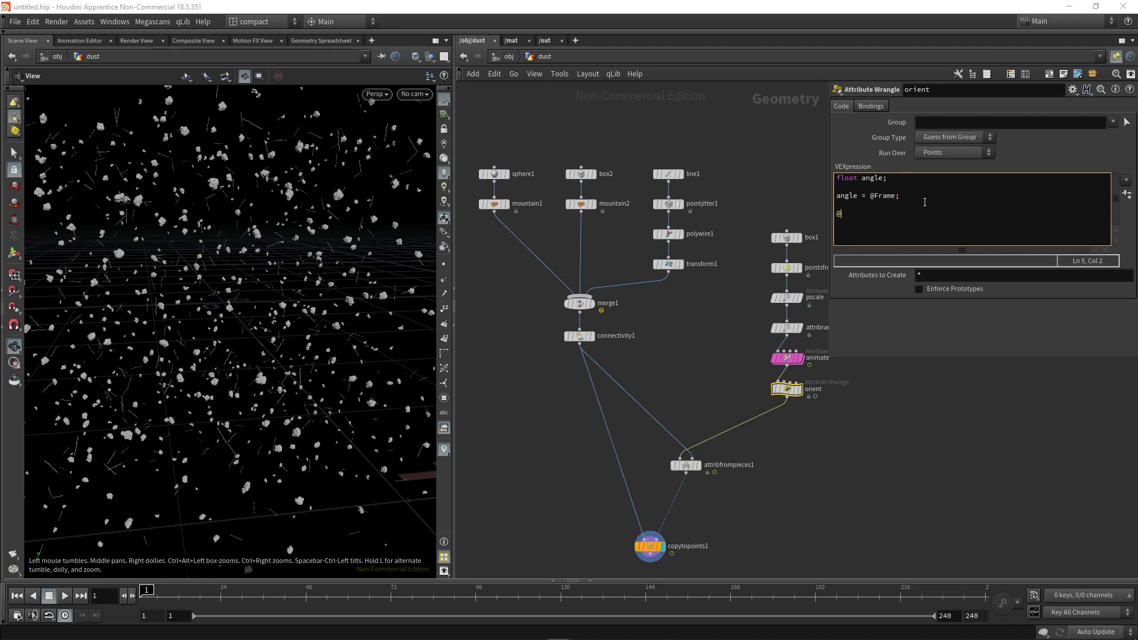
{"action": "type", "text": "ient"}
{"action": "left_click", "coordinate": [897, 195]}
{"action": "type", "text": ";  "}
{"action": "type", "text": "@orient = "}
{"action": "type", "text": "qua"}
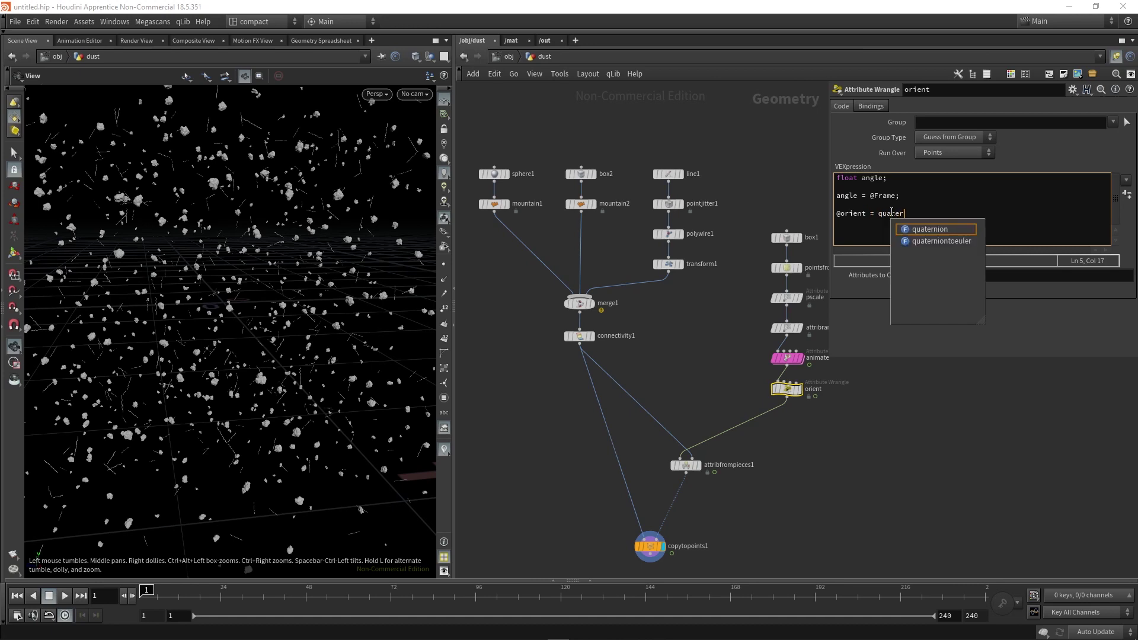
{"action": "type", "text": "ter"}
{"action": "key", "text": "Return"}
{"action": "type", "text": "(angle"}
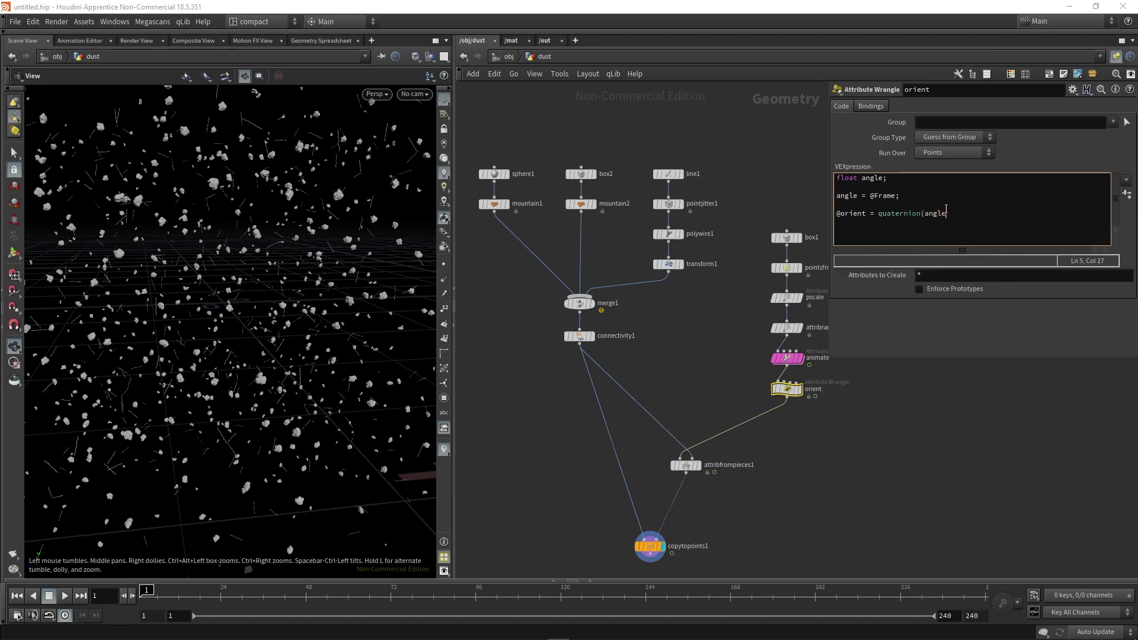
{"action": "type", "text": ",v"}
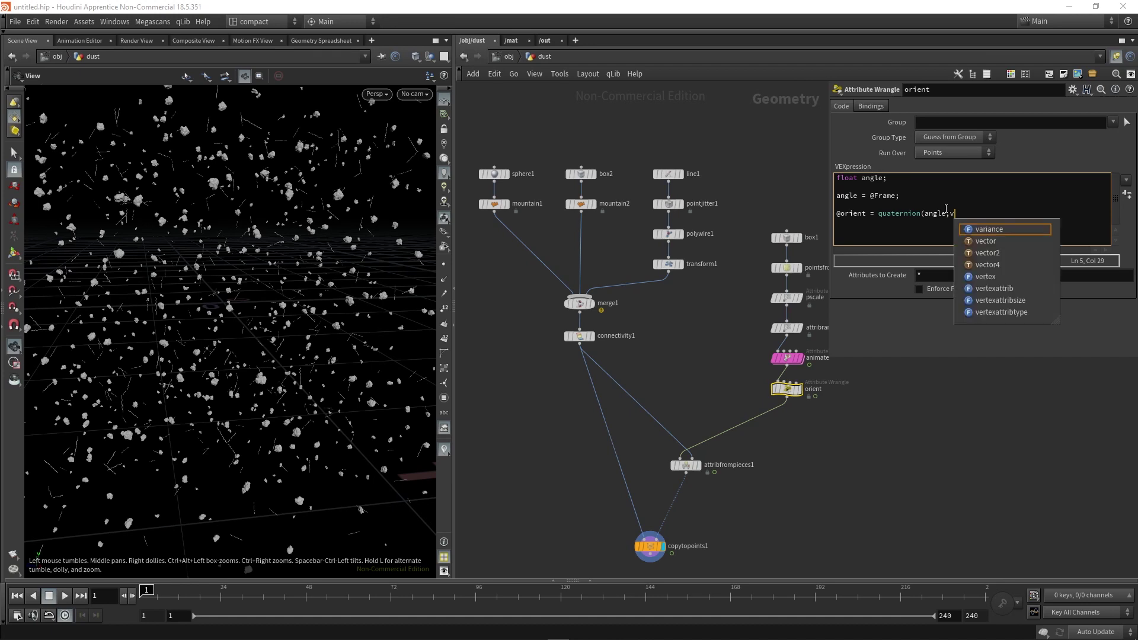
{"action": "type", "text": "@N);"}
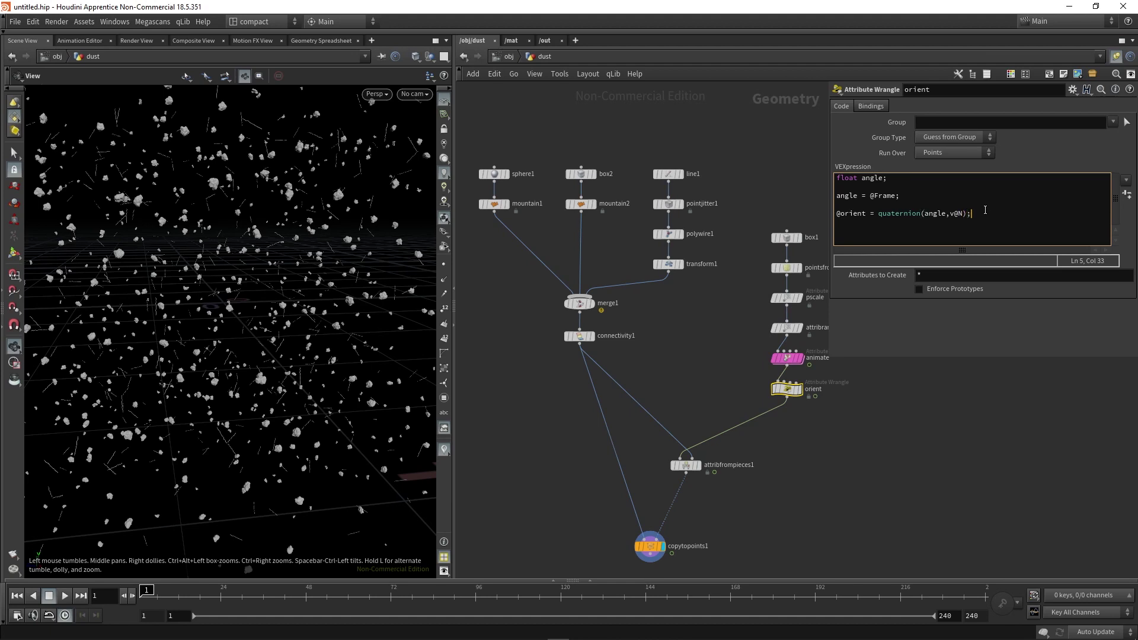
{"action": "key", "text": "Return"}
{"action": "type", "text": "v@up"}
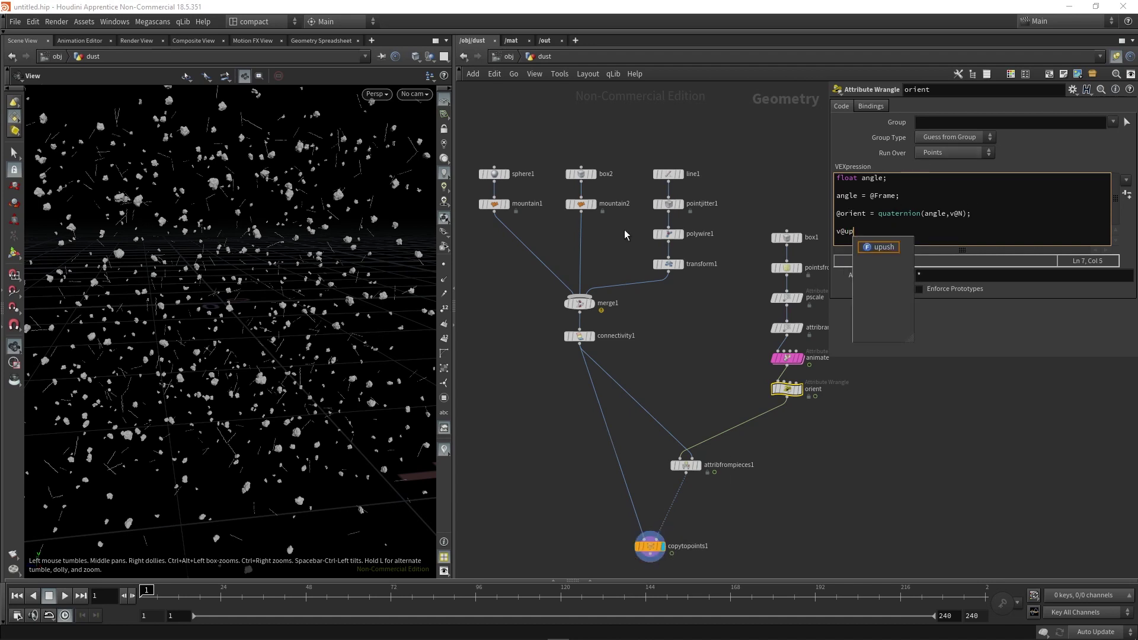
{"action": "left_click", "coordinate": [874, 230]}
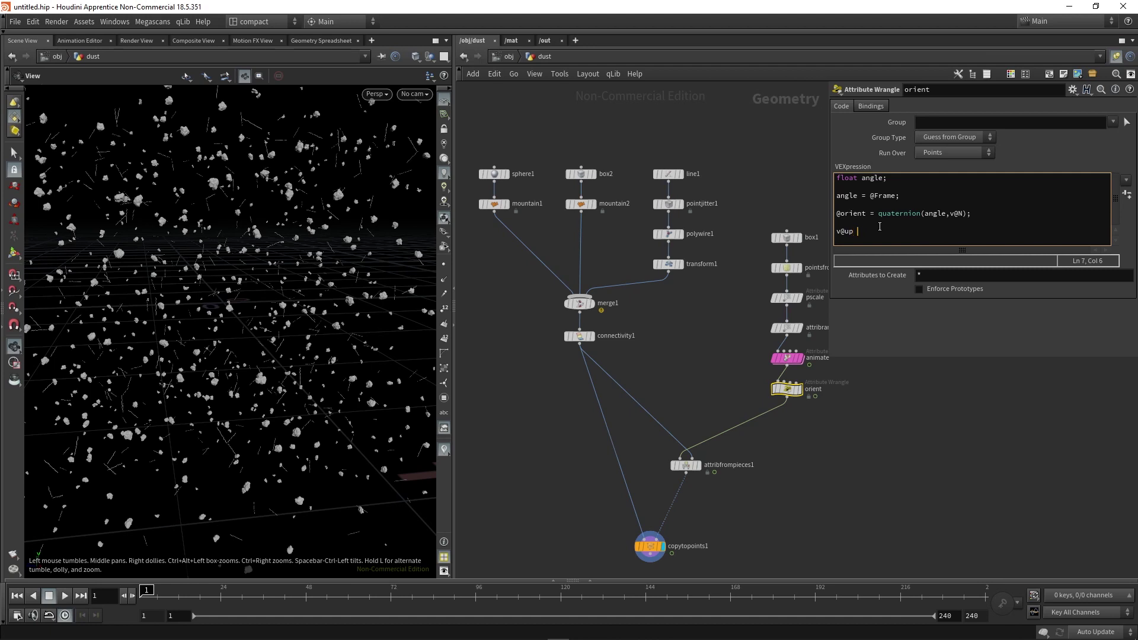
{"action": "type", "text": "= v@"}
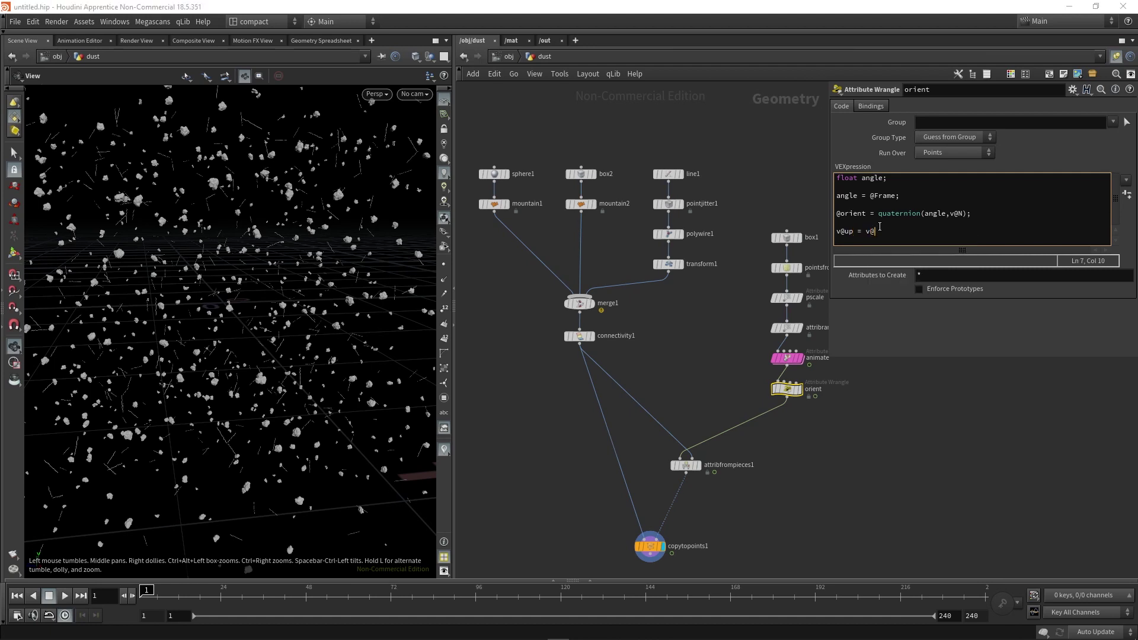
{"action": "type", "text": "N;"}
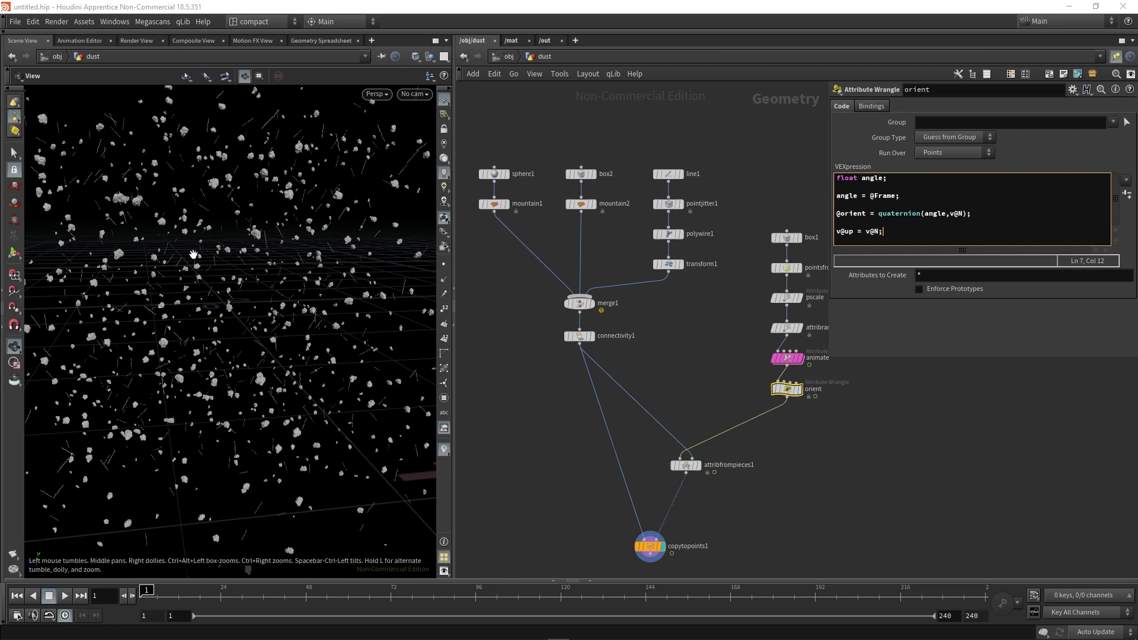
Play the animation, stop at frame 133, and tumble to inspect the spinning dust.
{"action": "left_click", "coordinate": [65, 597]}
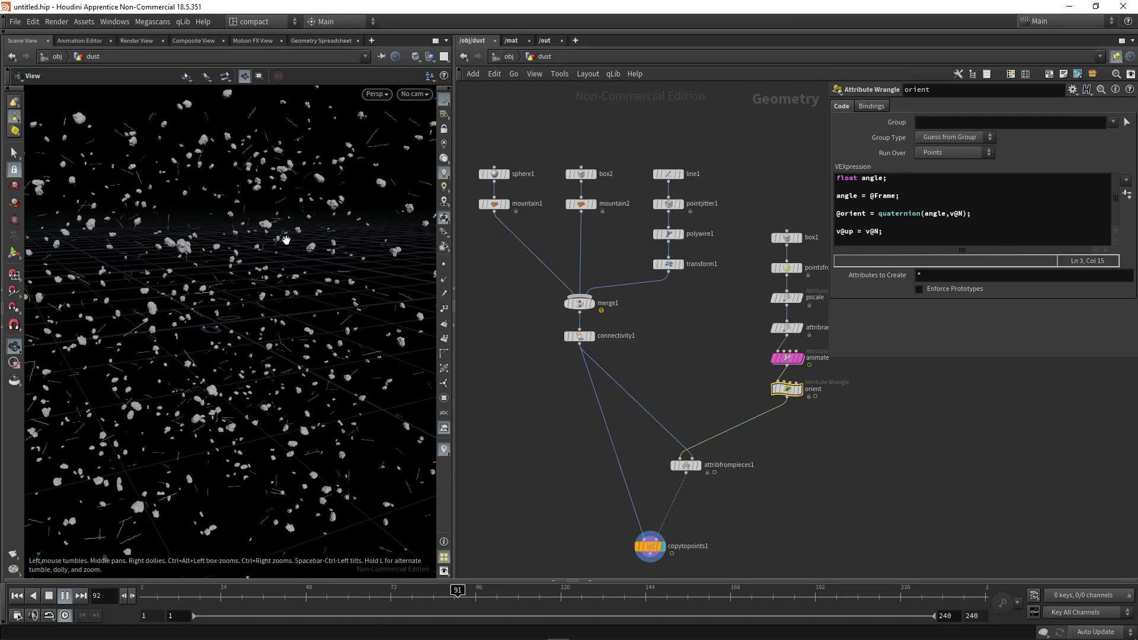
{"action": "left_click", "coordinate": [48, 596]}
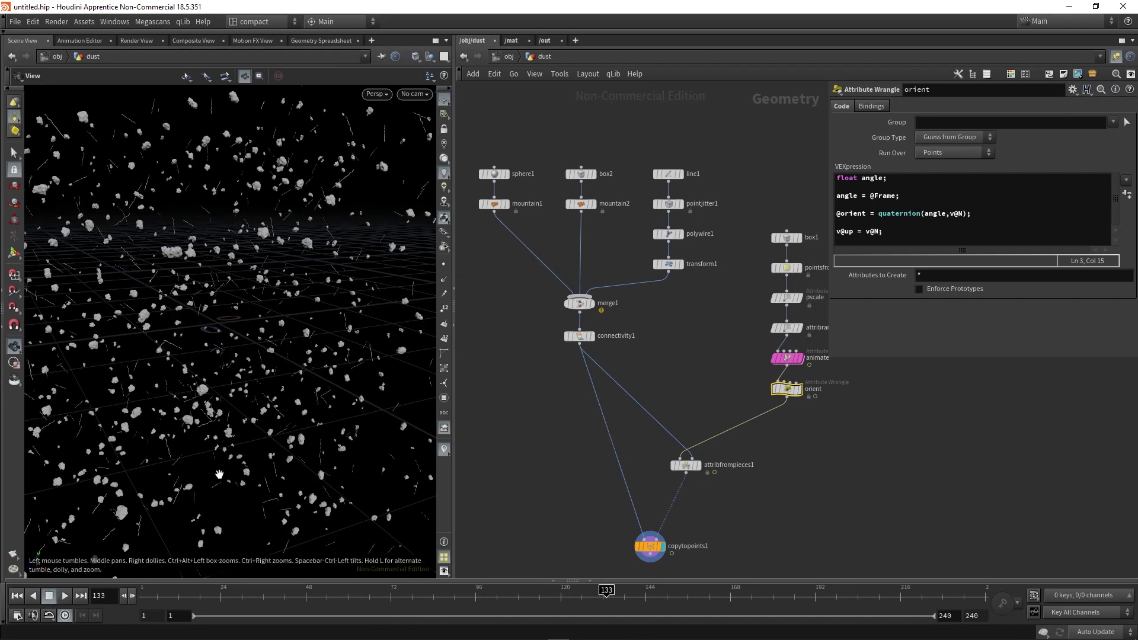
{"action": "left_click_drag", "start_coordinate": [225, 379], "coordinate": [243, 407]}
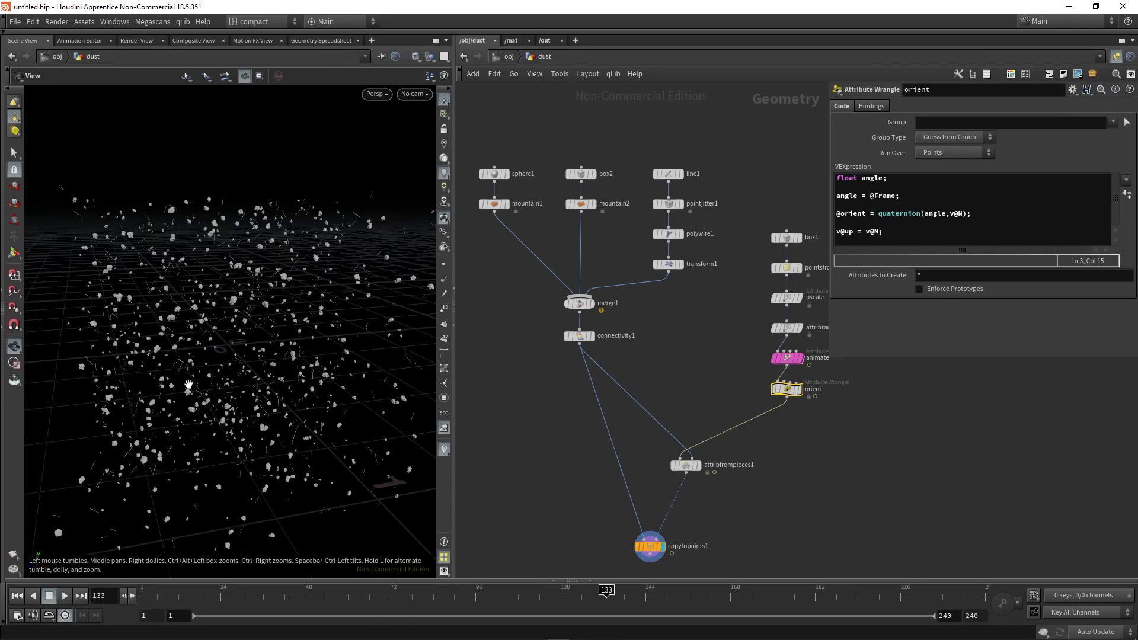
Multiply the angle by chf("mult"), create the Mult parameter at 0.1, and replay.
{"action": "left_click", "coordinate": [897, 196]}
{"action": "type", "text": ";"}
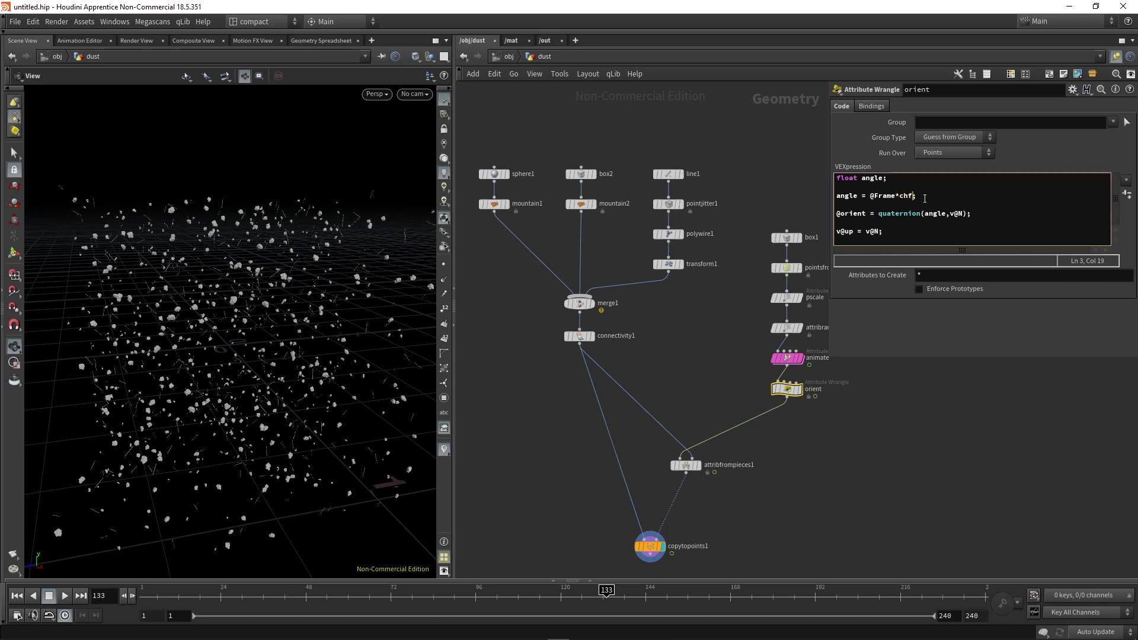
{"action": "type", "text": "*chf(\"mult\""}
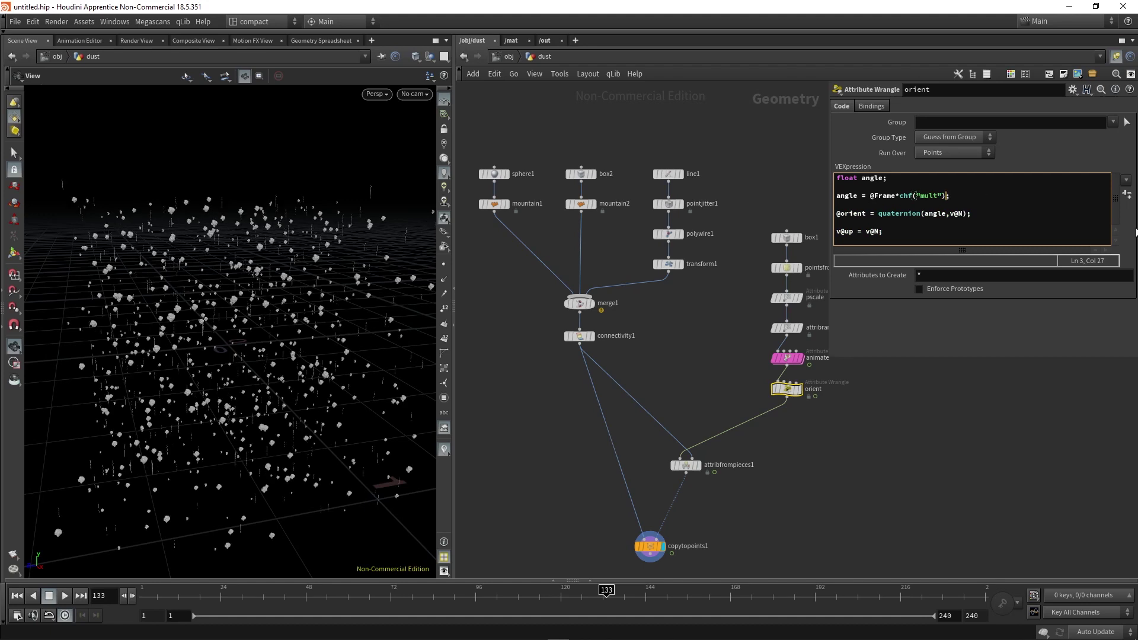
{"action": "left_click", "coordinate": [1127, 195]}
{"action": "left_click", "coordinate": [947, 307]}
{"action": "type", "text": ".1"}
{"action": "key", "text": "Return"}
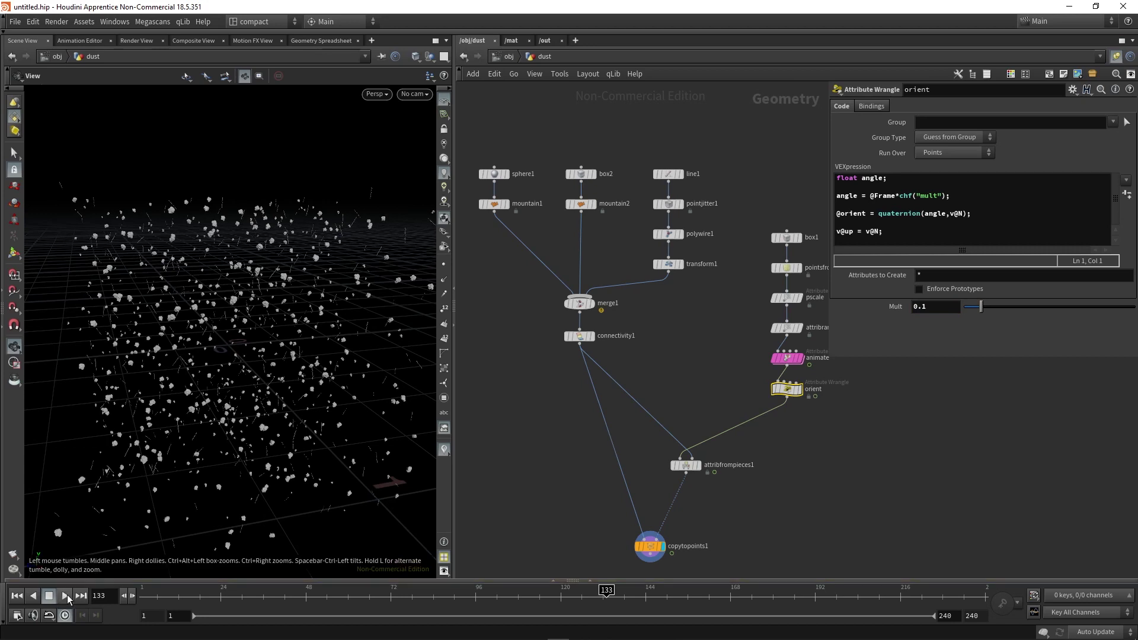
{"action": "left_click", "coordinate": [65, 596]}
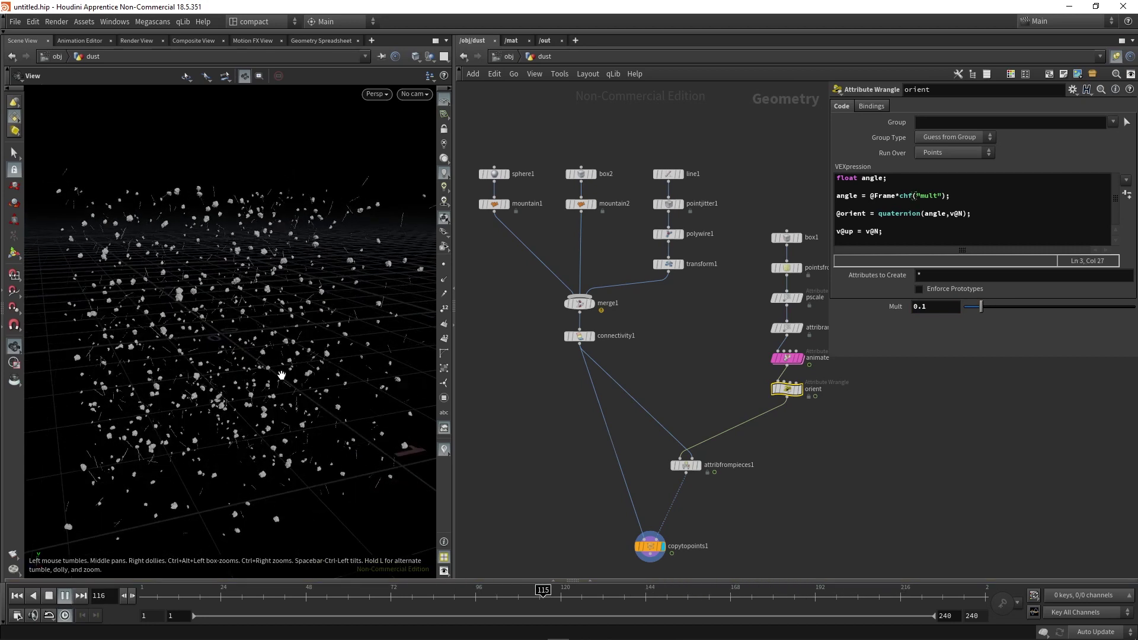
{"action": "left_click", "coordinate": [65, 614]}
{"action": "left_click", "coordinate": [65, 596]}
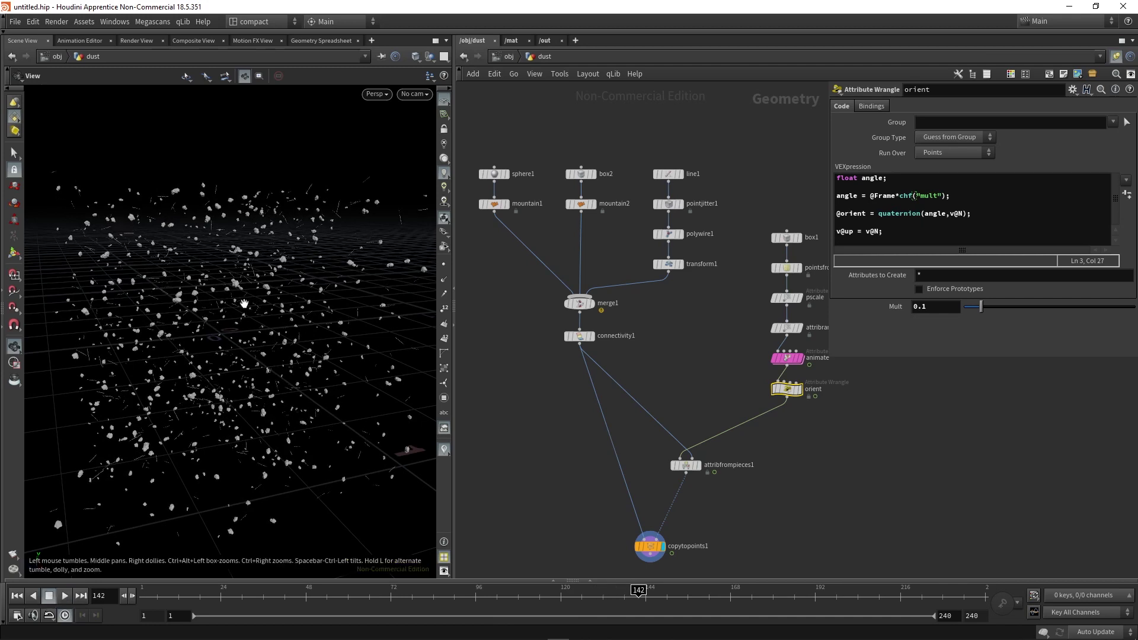
{"action": "left_click", "coordinate": [946, 196]}
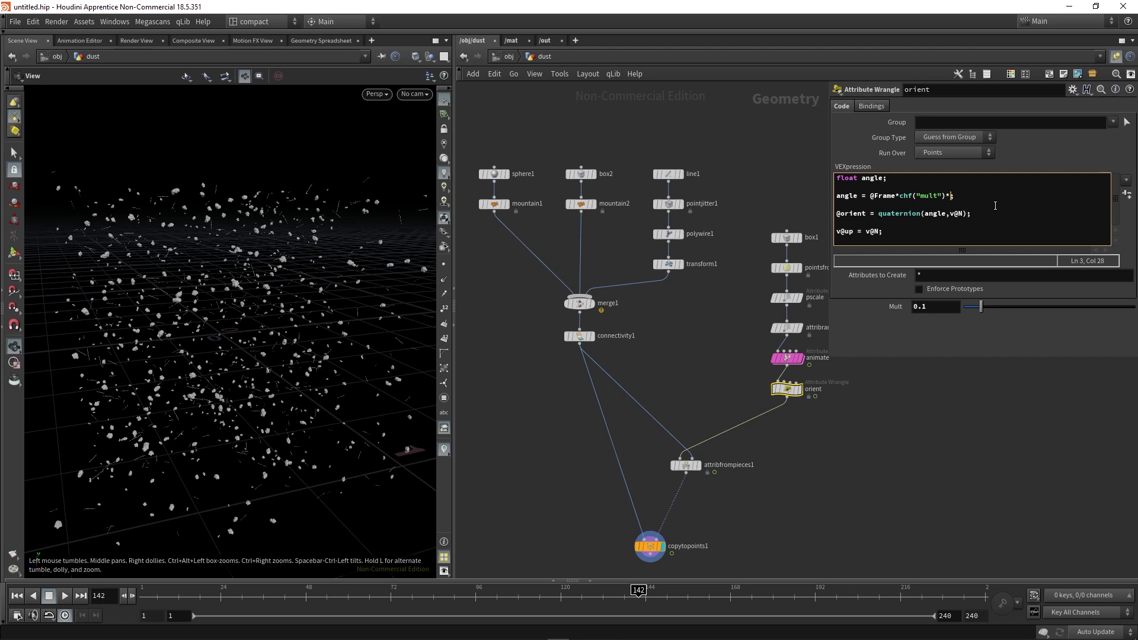
{"action": "type", "text": "*fit"}
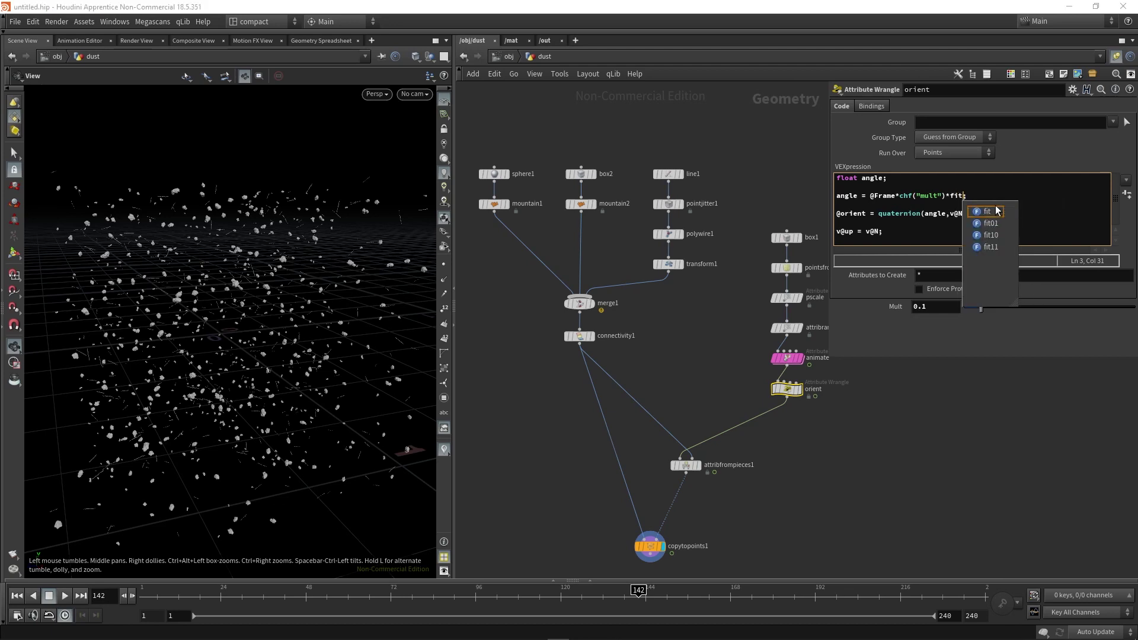
{"action": "type", "text": "01(ran"}
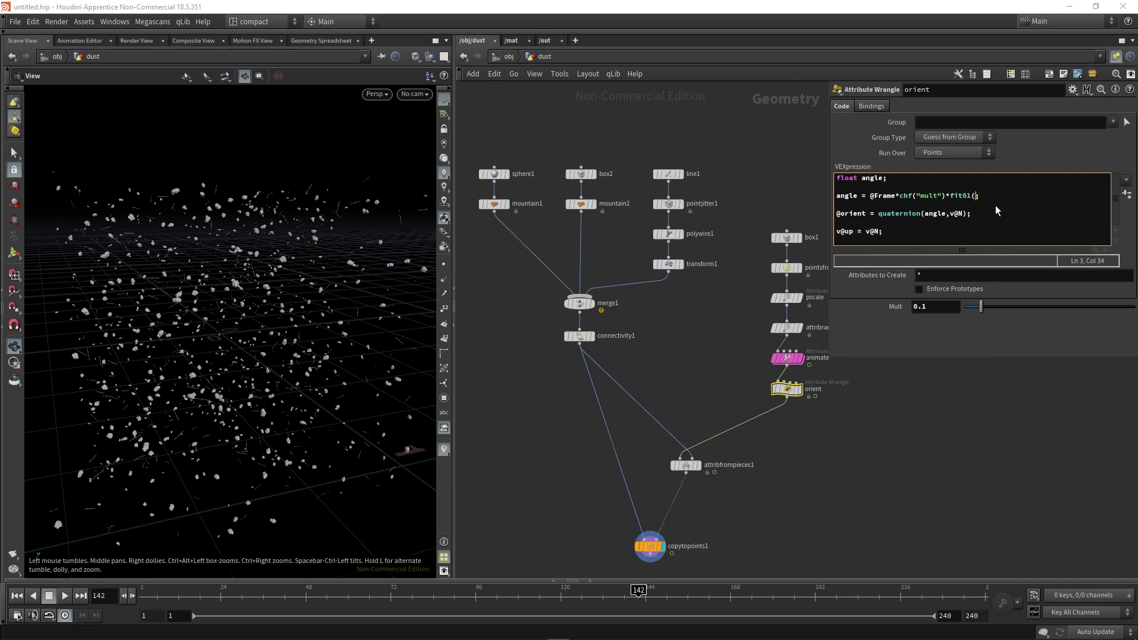
{"action": "type", "text": "d(@ptnum"}
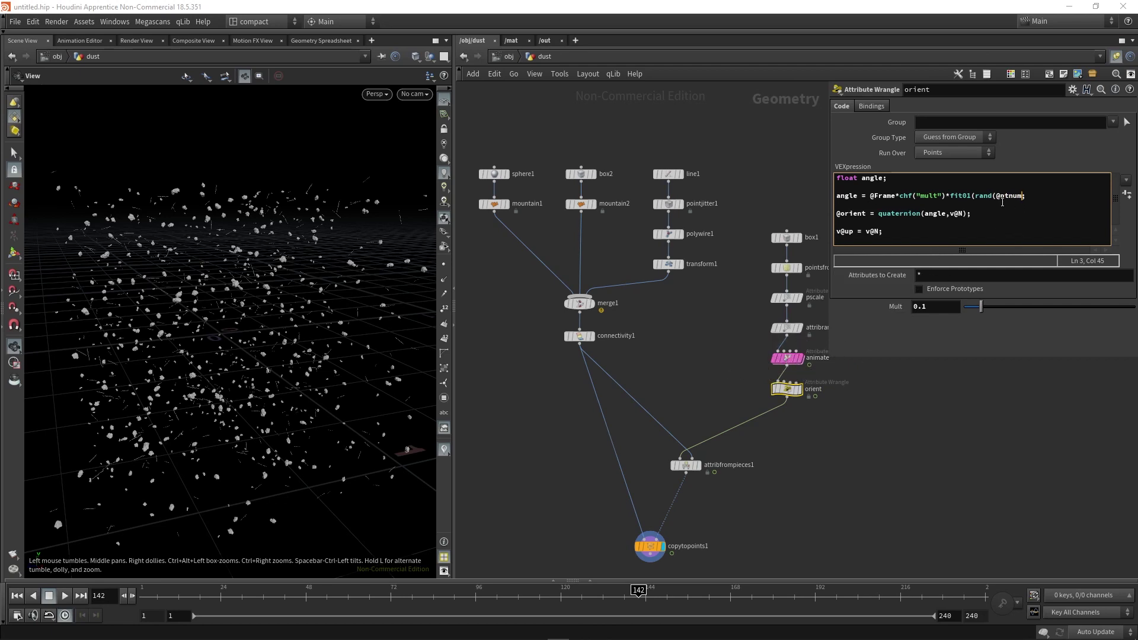
{"action": "left_click_drag", "start_coordinate": [949, 195], "coordinate": [1026, 196]}
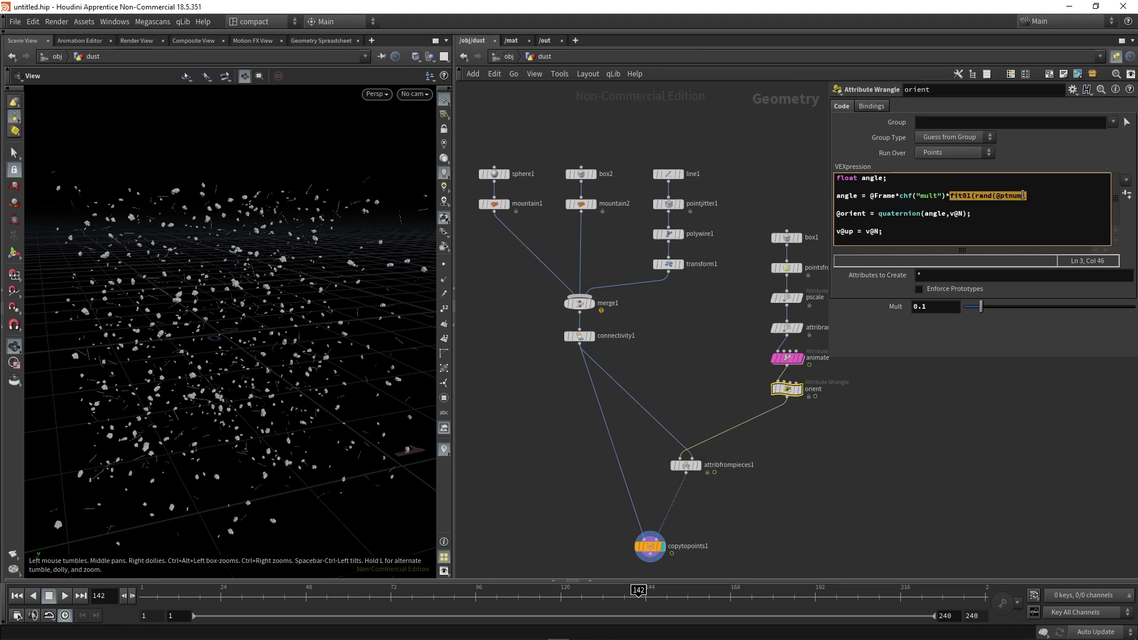
{"action": "left_click", "coordinate": [1023, 195]}
{"action": "type", "text": ")"}
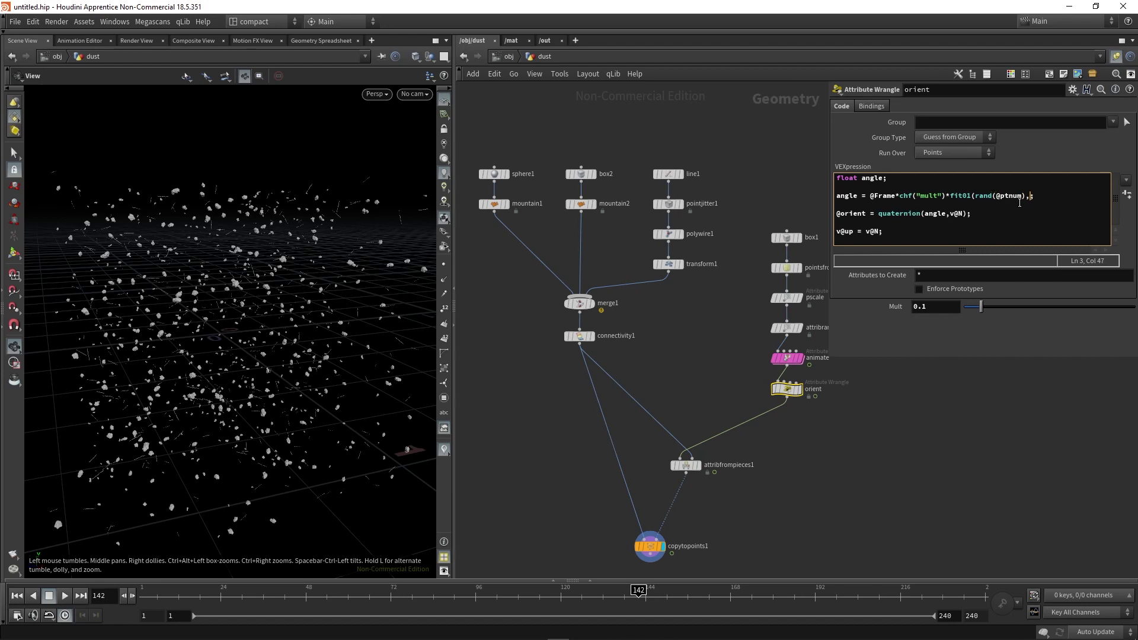
{"action": "type", "text": ",chf(\"min\"),c"}
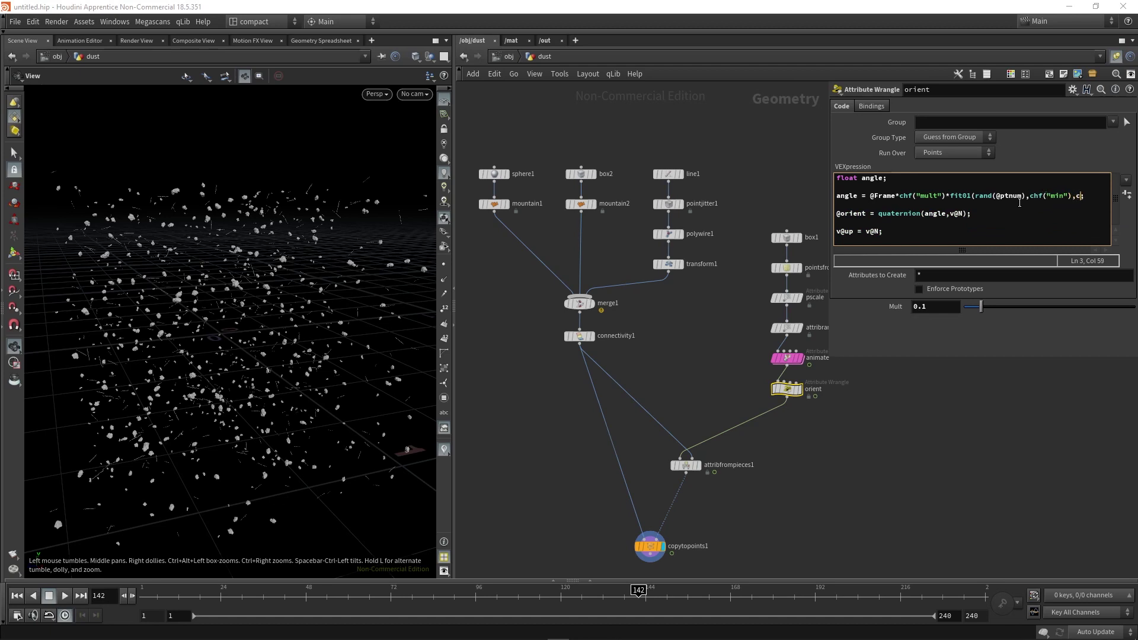
{"action": "type", "text": "hf(\"max"}
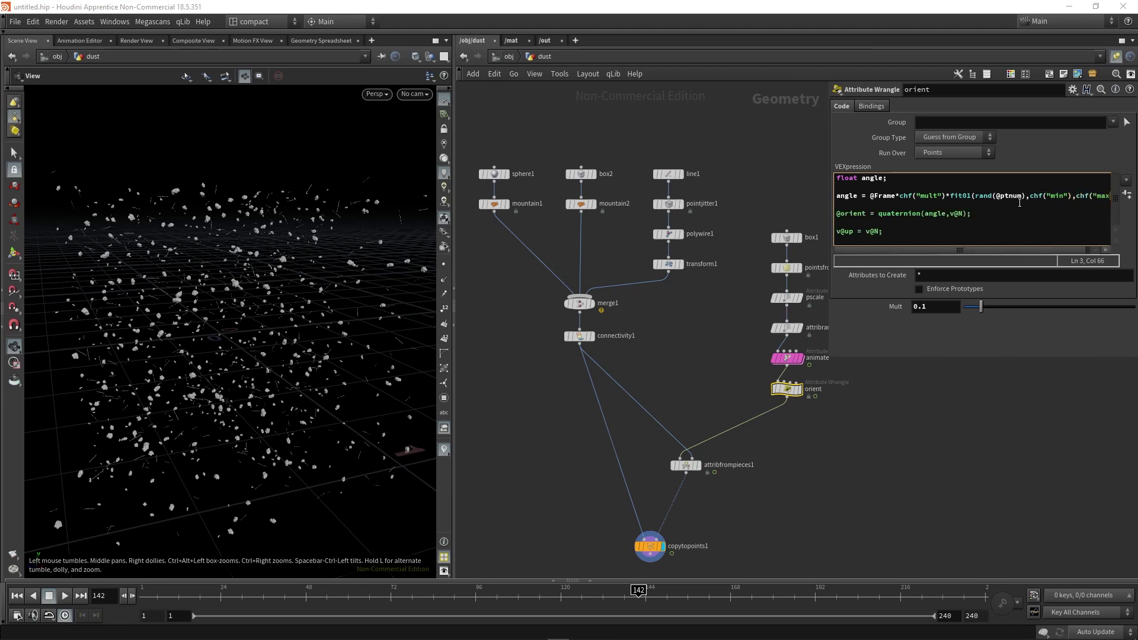
{"action": "type", "text": "\"))"}
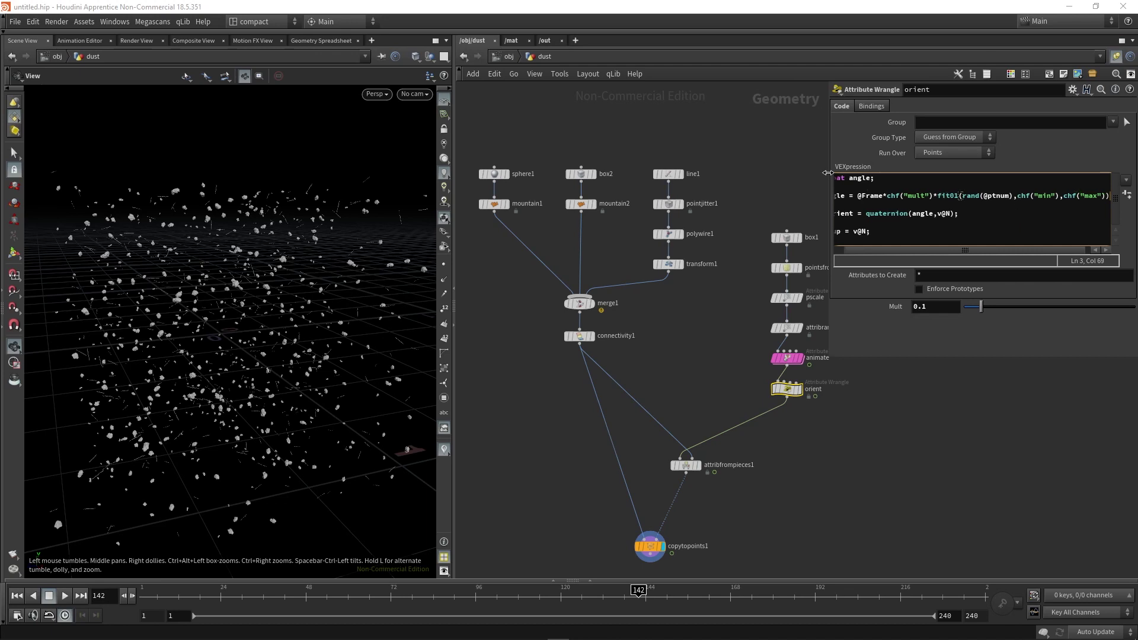
Create the Min and Max spare parameters and set Max to 1, Min to 0.1.
{"action": "left_click_drag", "start_coordinate": [828, 172], "coordinate": [760, 172]}
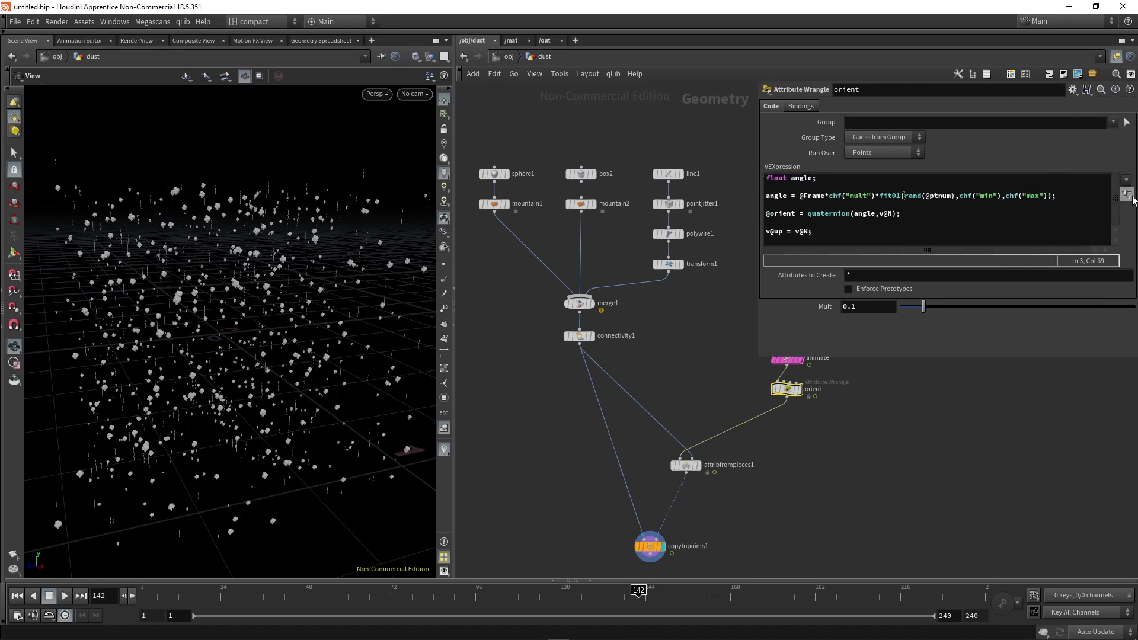
{"action": "left_click", "coordinate": [1129, 198]}
{"action": "left_click", "coordinate": [880, 337]}
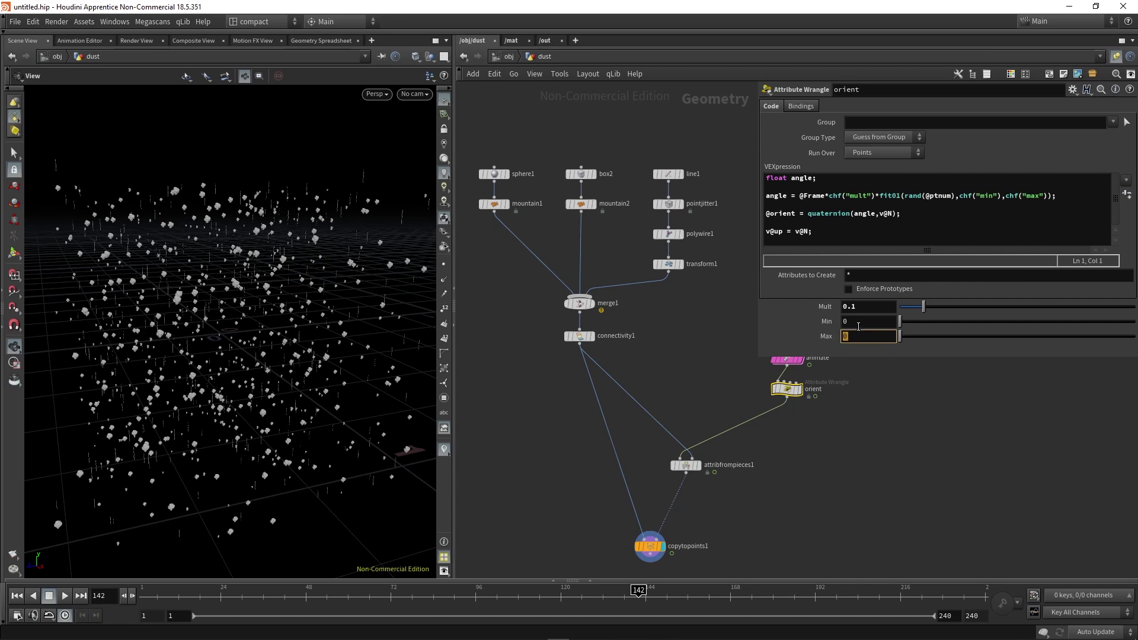
{"action": "left_click", "coordinate": [876, 322]}
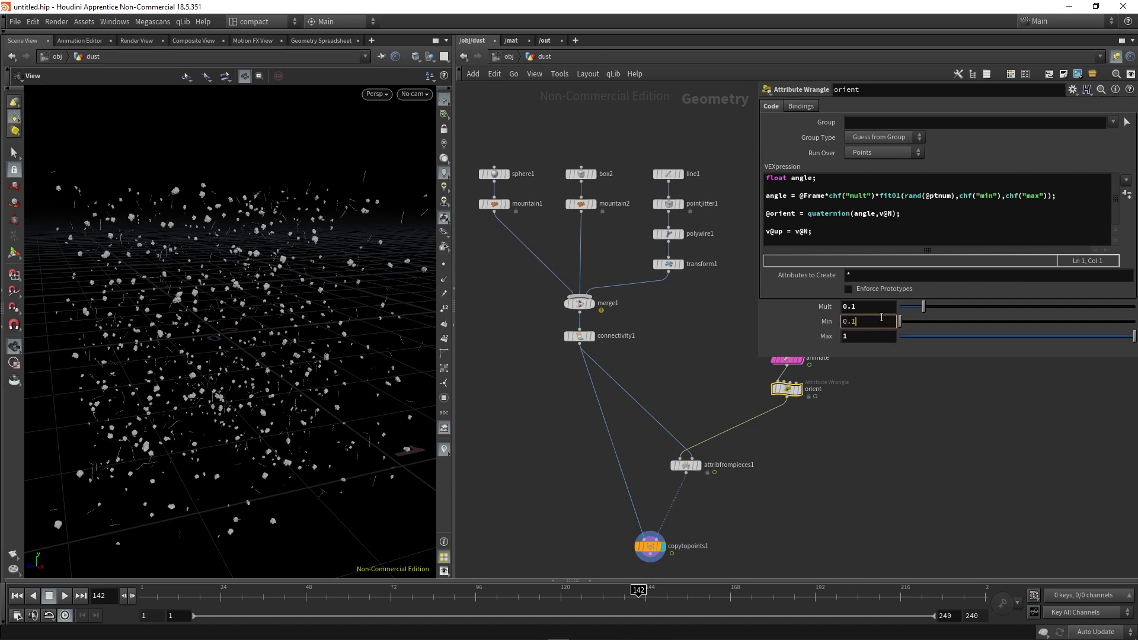
{"action": "type", "text": "0.1"}
{"action": "key", "text": "Return"}
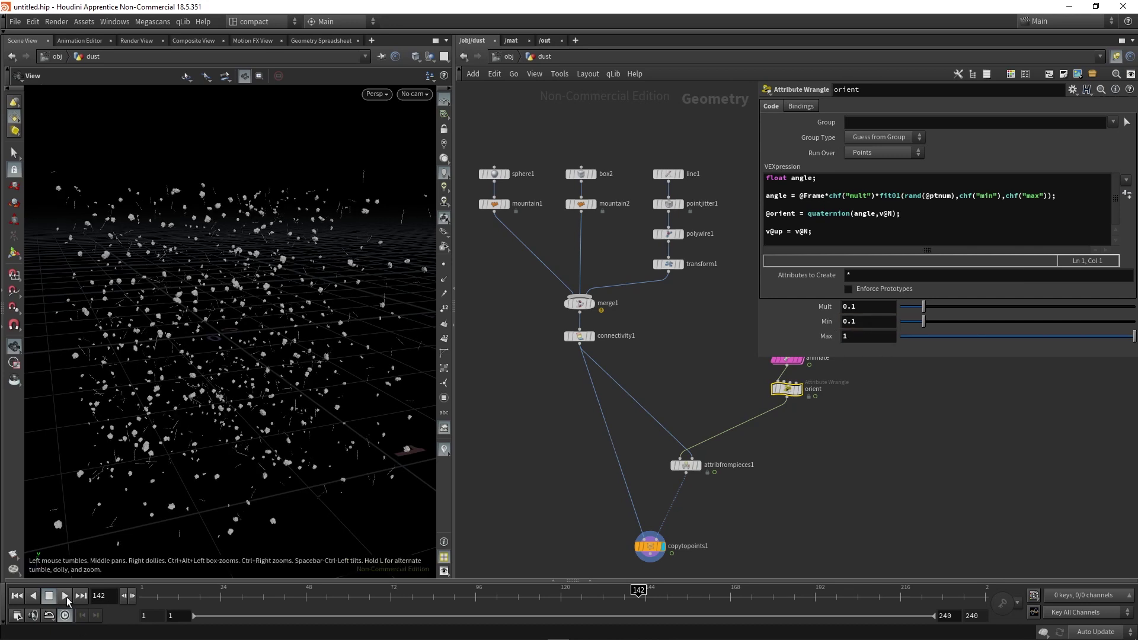
{"action": "left_click", "coordinate": [65, 596]}
{"action": "left_click_drag", "start_coordinate": [154, 355], "coordinate": [248, 357]}
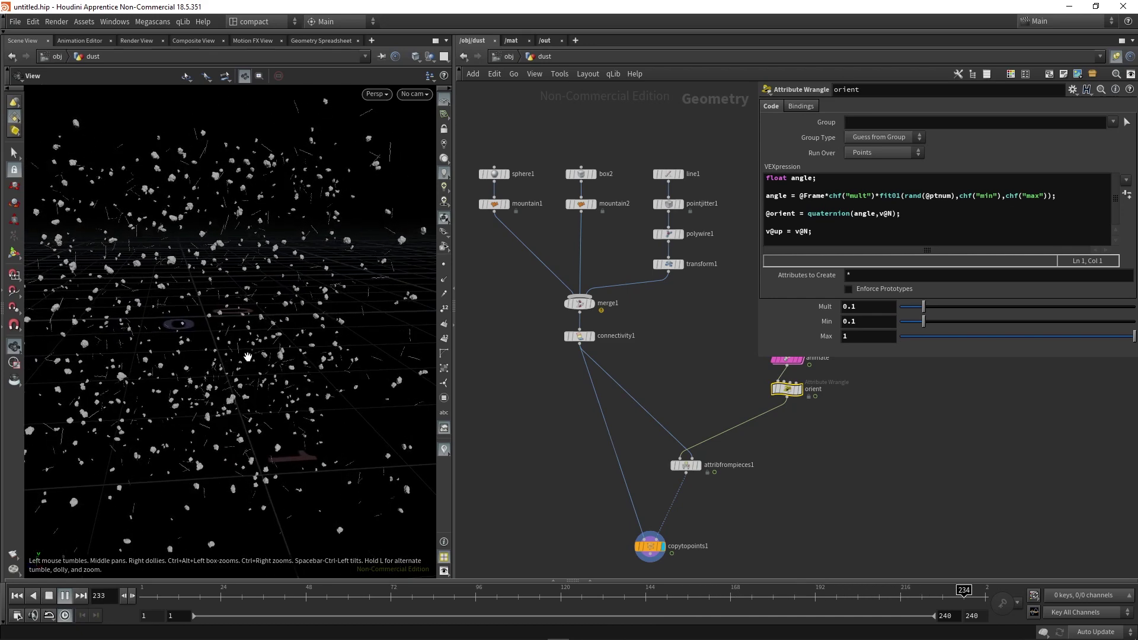
{"action": "middle_click_drag", "start_coordinate": [248, 357], "coordinate": [217, 366]}
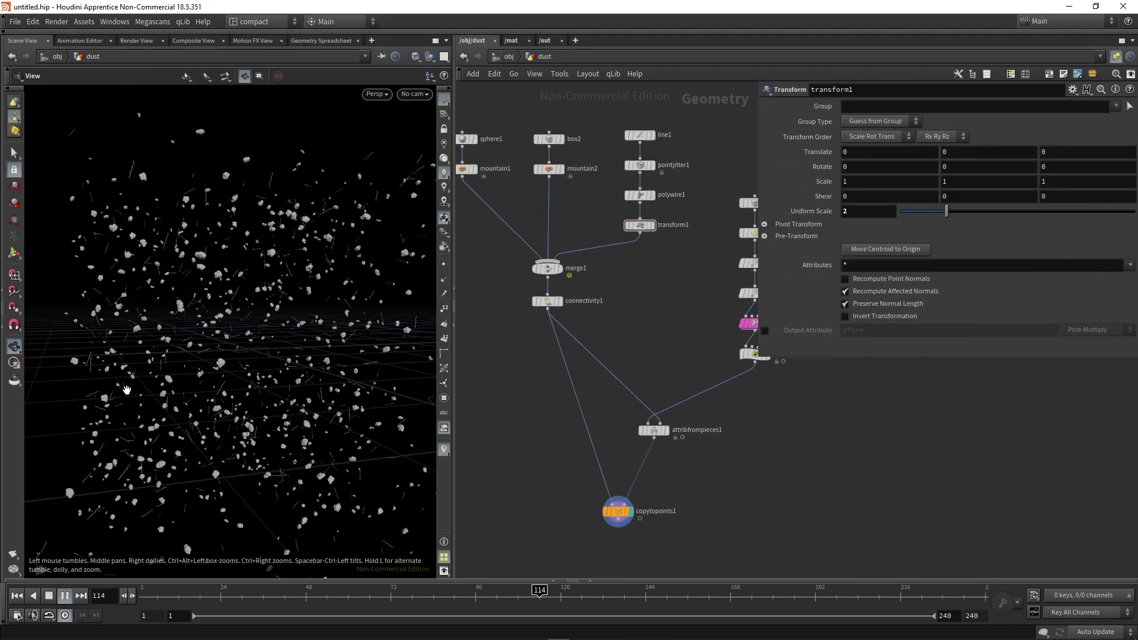
{"action": "right_click_drag", "start_coordinate": [130, 407], "coordinate": [181, 332]}
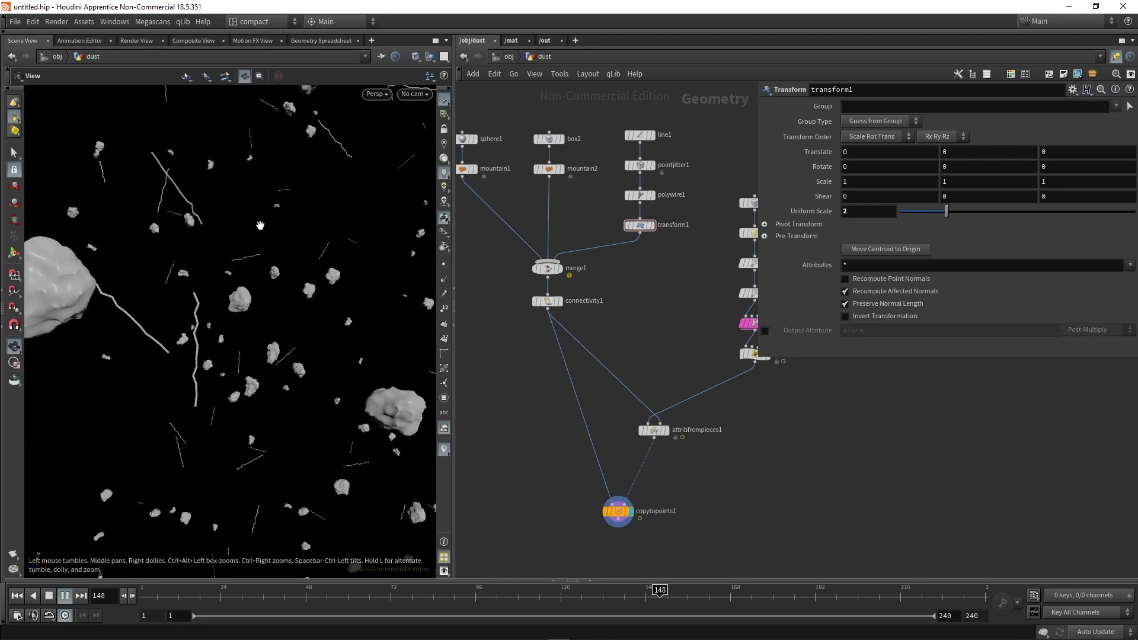
{"action": "key", "text": "Escape"}
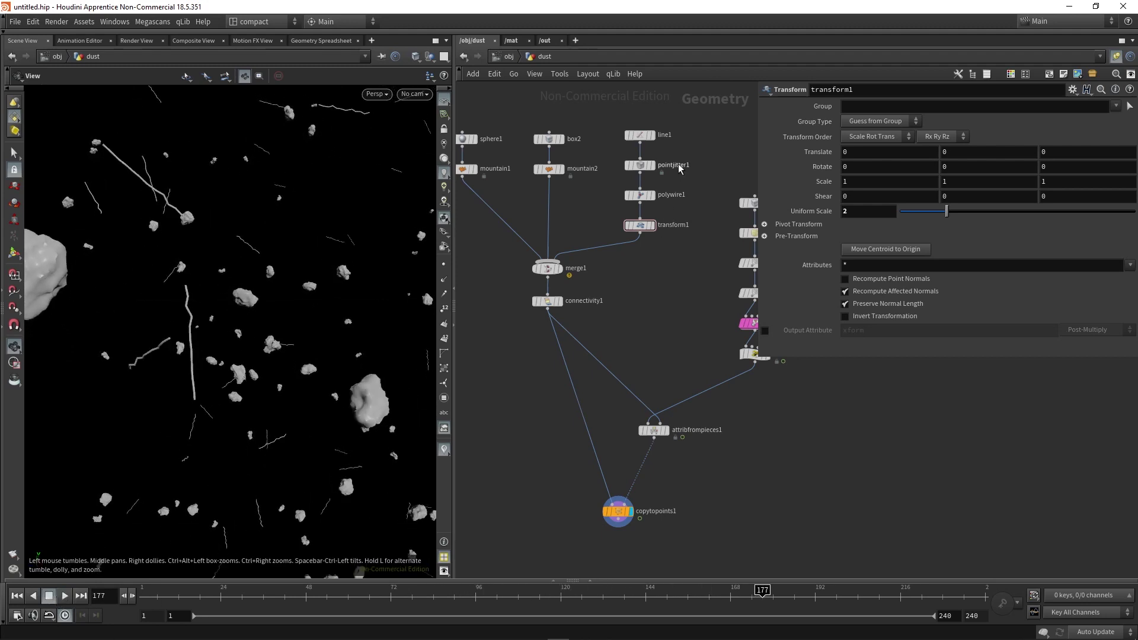
Display and select line1, framing the strand in the viewport.
{"action": "left_click", "coordinate": [652, 135]}
{"action": "left_click", "coordinate": [639, 135]}
{"action": "key", "text": "f"}
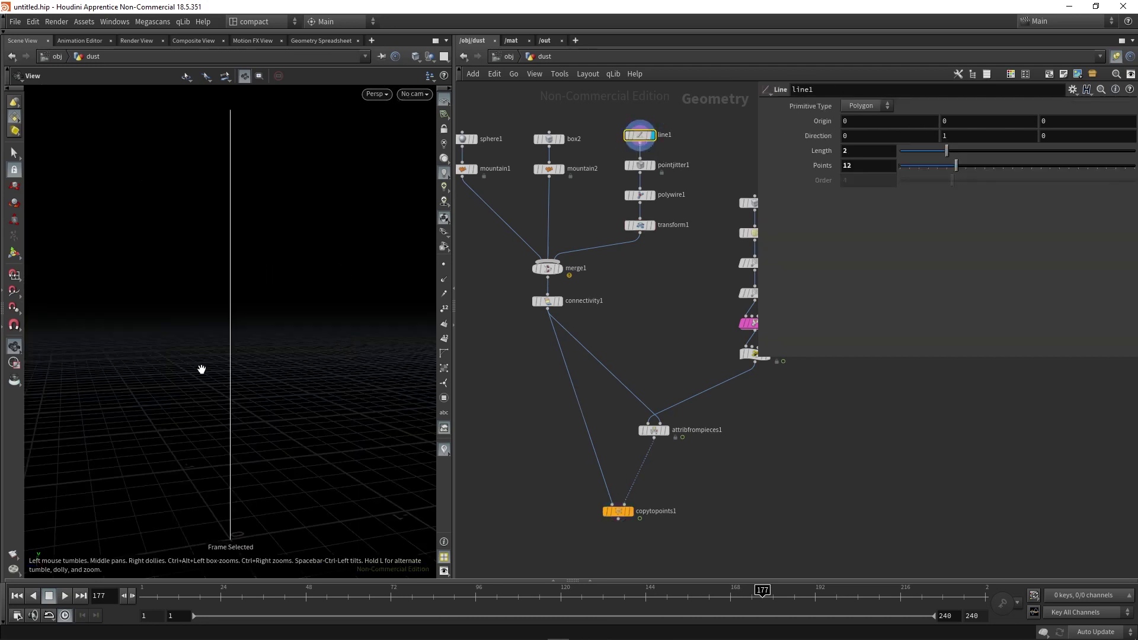
{"action": "left_click_drag", "start_coordinate": [206, 373], "coordinate": [231, 470]}
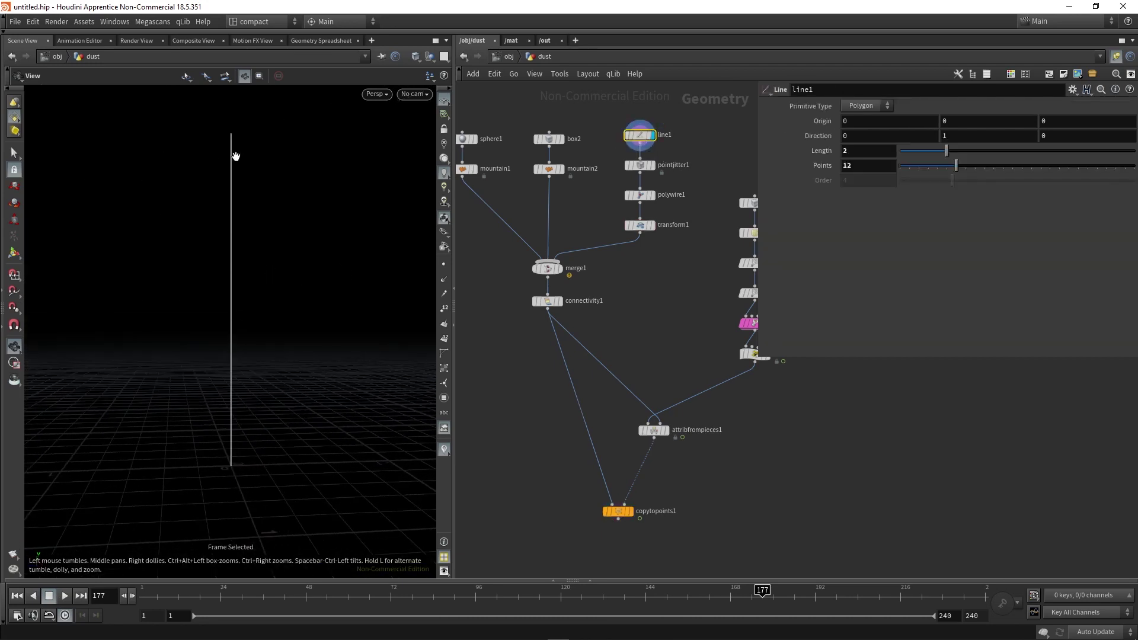
{"action": "scroll", "coordinate": [229, 457], "scroll_direction": "down", "scroll_amount": 3}
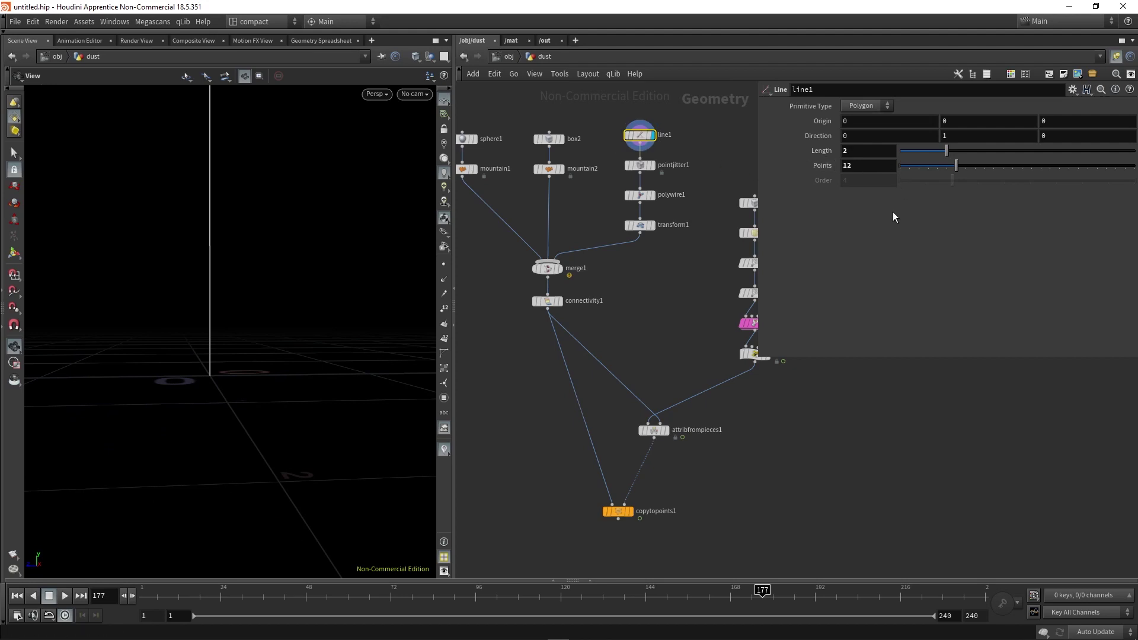
Set line1's Origin Y to -ch("dist")*0.5 and adjust Length to 2.07.
{"action": "right_click", "coordinate": [818, 161]}
{"action": "left_click", "coordinate": [858, 245]}
{"action": "right_click", "coordinate": [963, 121]}
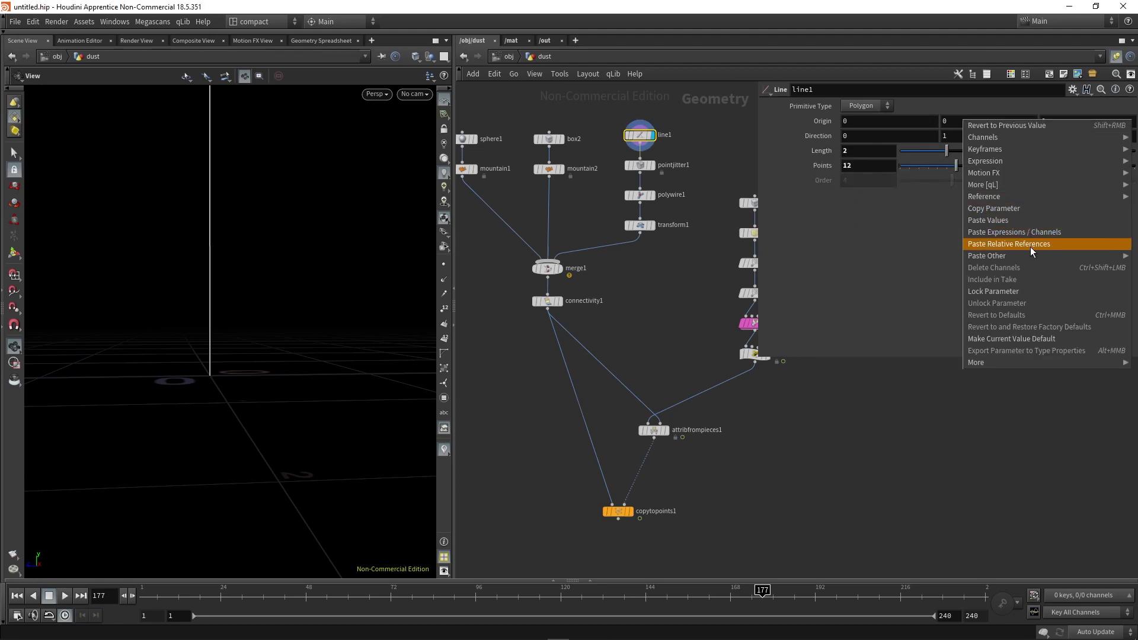
{"action": "left_click", "coordinate": [1027, 244]}
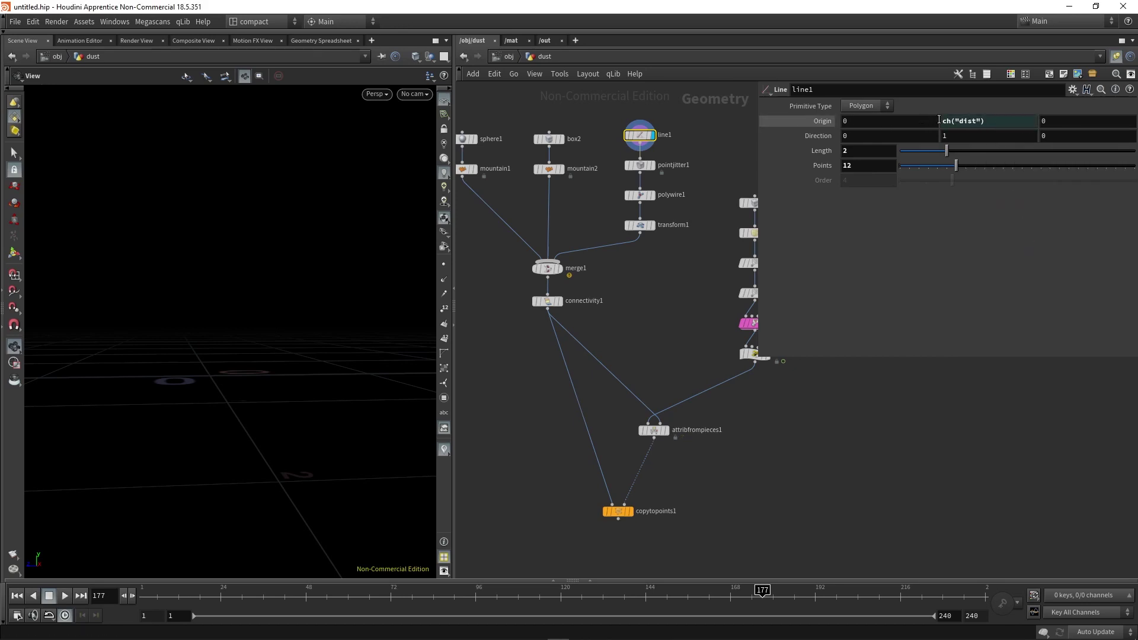
{"action": "left_click", "coordinate": [941, 122]}
{"action": "type", "text": "-"}
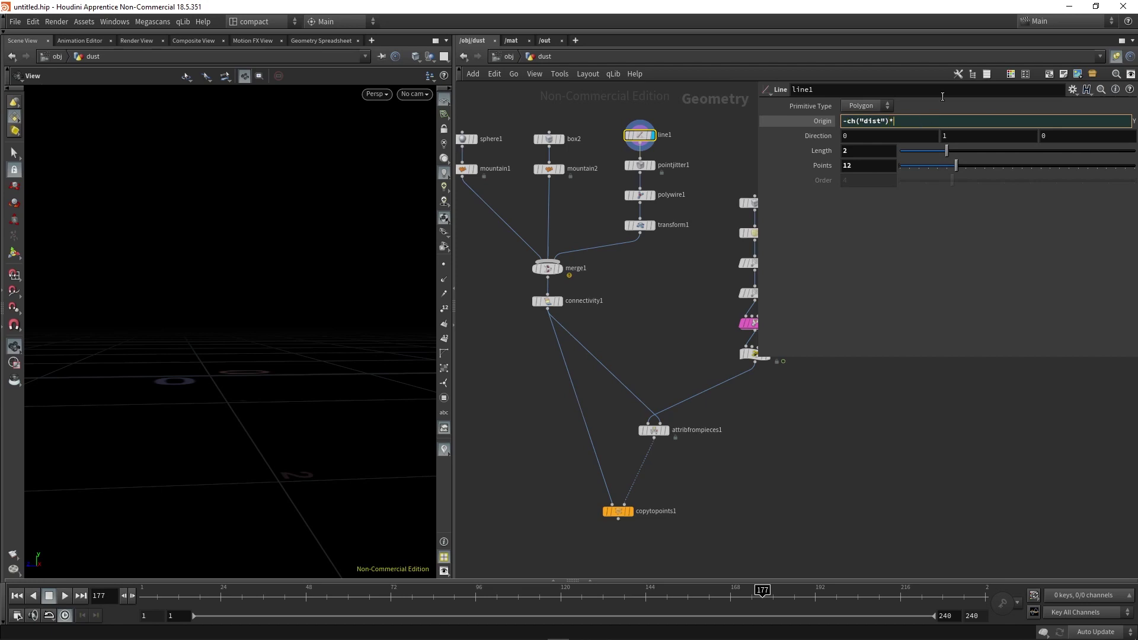
{"action": "key", "text": "Return"}
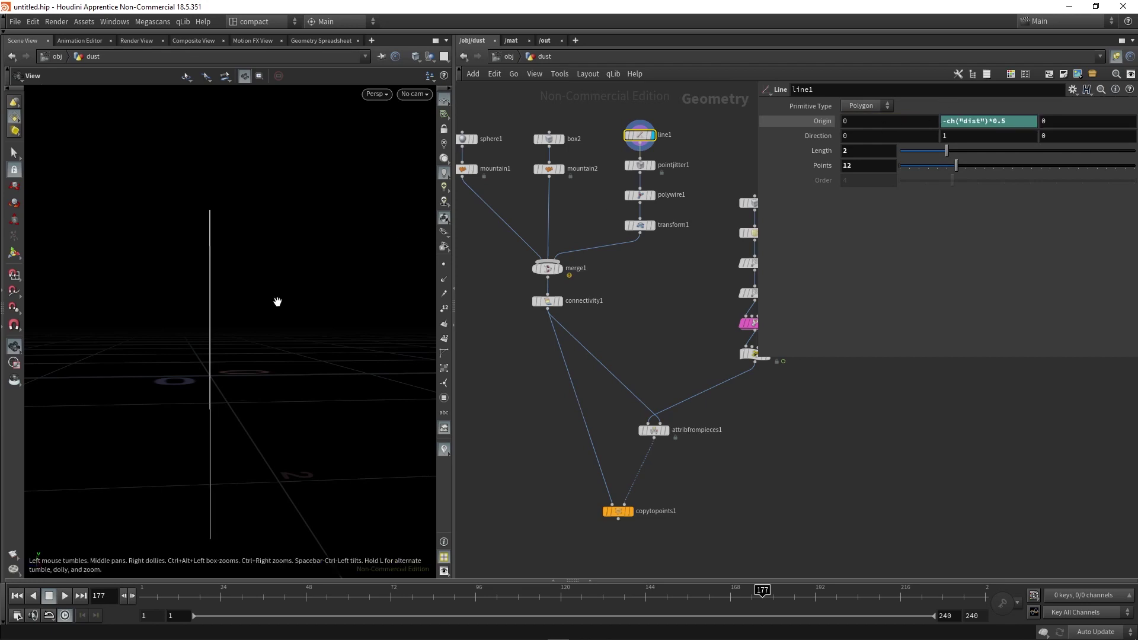
{"action": "left_click_drag", "start_coordinate": [267, 330], "coordinate": [240, 347]}
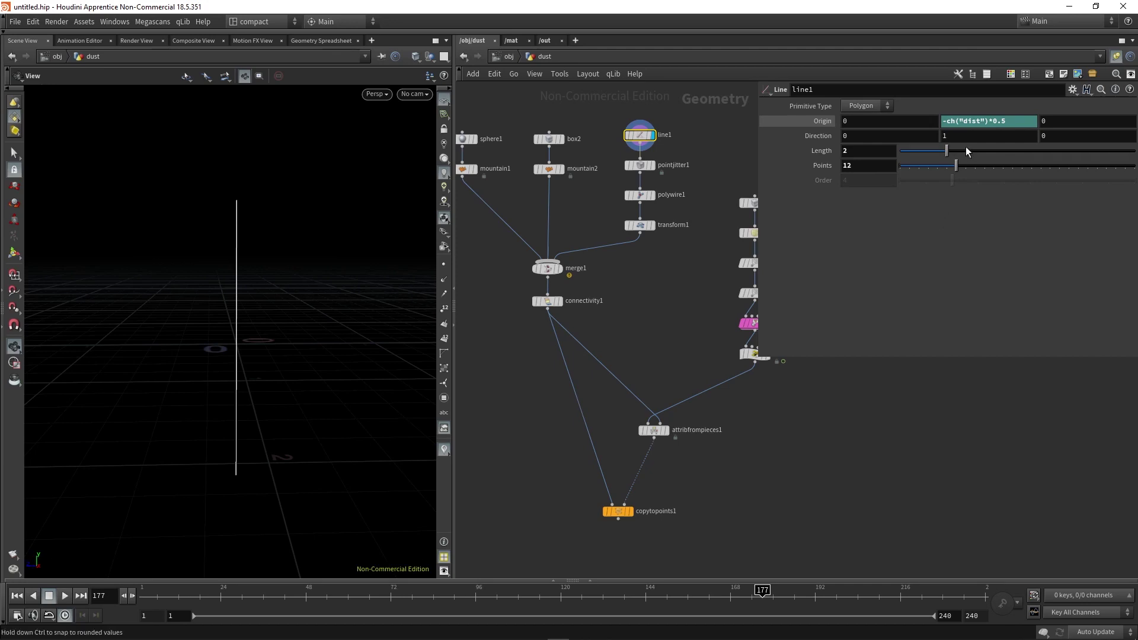
{"action": "mouse_move", "coordinate": [948, 151]}
{"action": "left_mouse_down"}
{"action": "mouse_move", "coordinate": [1019, 153]}
{"action": "mouse_move", "coordinate": [951, 156]}
{"action": "mouse_move", "coordinate": [981, 157]}
{"action": "mouse_move", "coordinate": [950, 167]}
{"action": "left_mouse_up"}
Display copytopoints1 and play the full dust animation.
{"action": "left_click", "coordinate": [629, 511]}
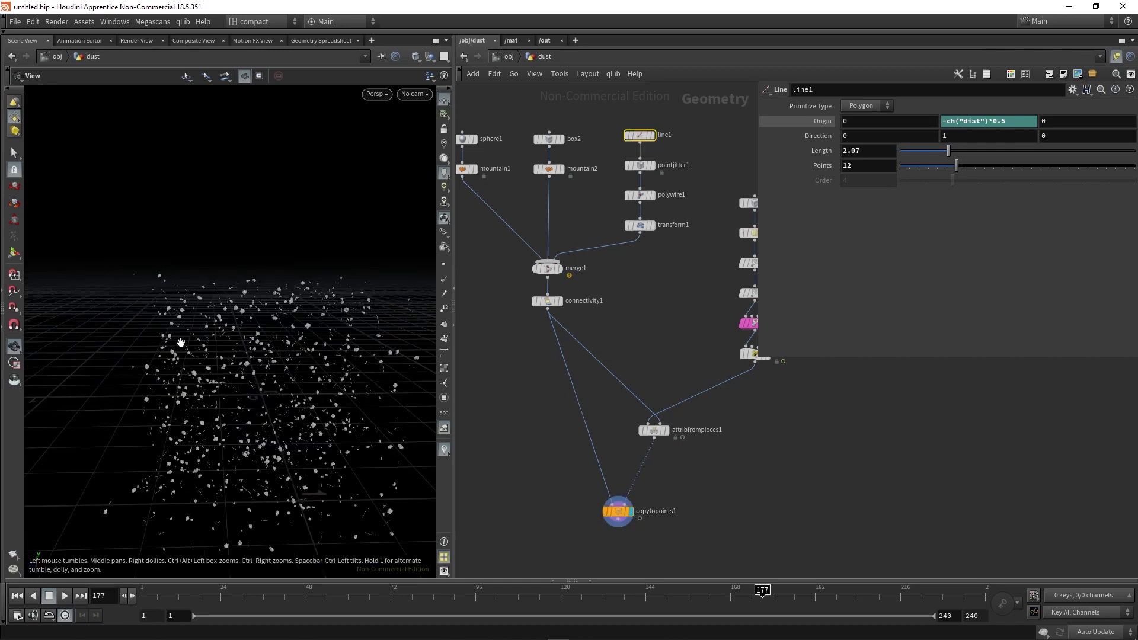
{"action": "left_click", "coordinate": [65, 596]}
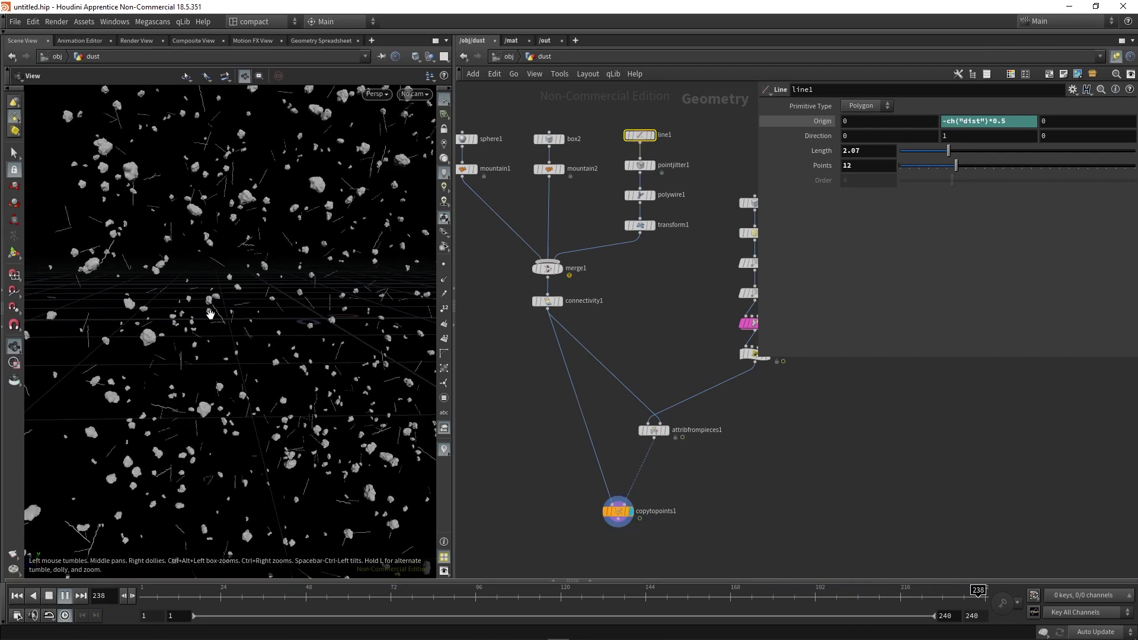
{"action": "scroll", "coordinate": [214, 323], "scroll_direction": "down", "scroll_amount": 5}
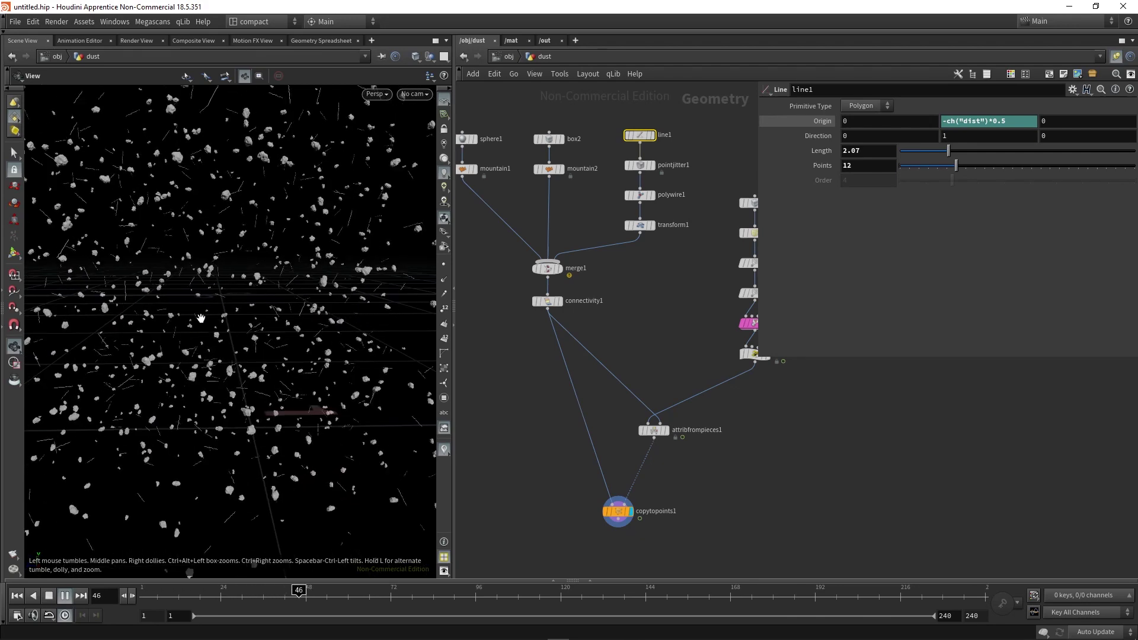
{"action": "scroll", "coordinate": [238, 356], "scroll_direction": "down", "scroll_amount": 4}
Stop playback and add +200 to the orient wrangle's spin angle expression.
{"action": "left_click", "coordinate": [49, 596]}
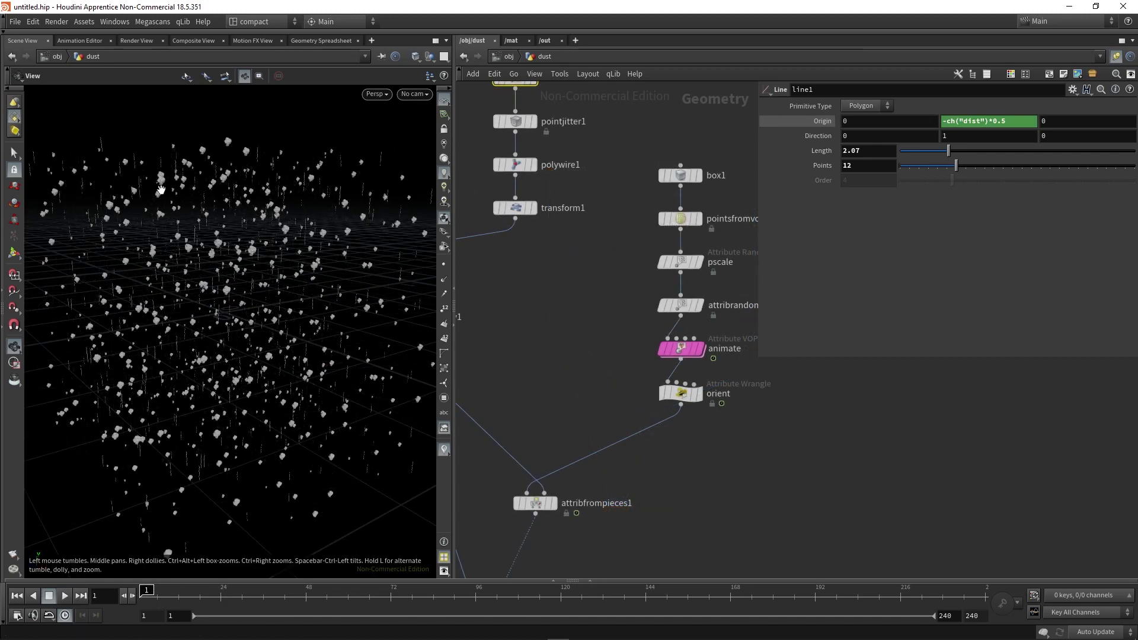
{"action": "left_click_drag", "start_coordinate": [315, 262], "coordinate": [269, 281]}
{"action": "left_click", "coordinate": [680, 393]}
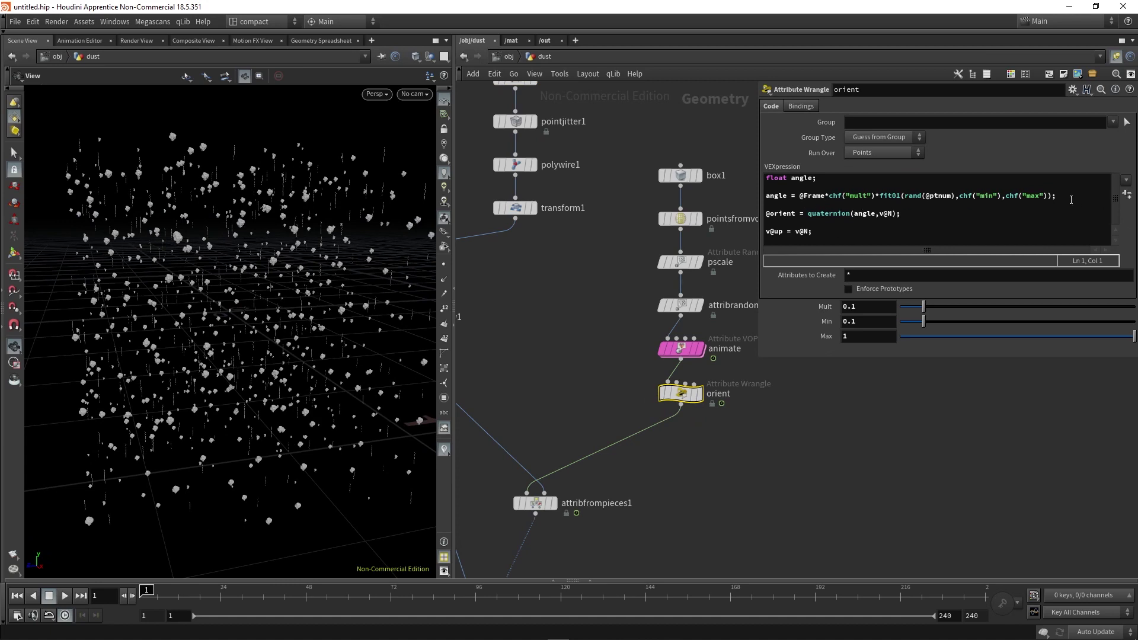
{"action": "left_click", "coordinate": [1050, 197]}
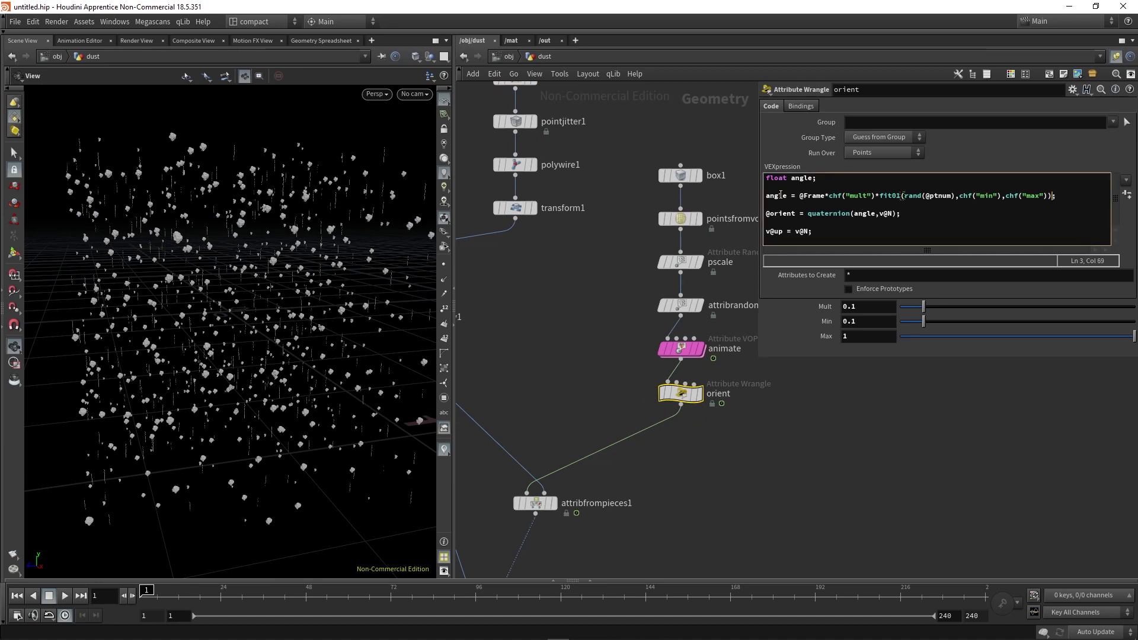
{"action": "type", "text": "+200"}
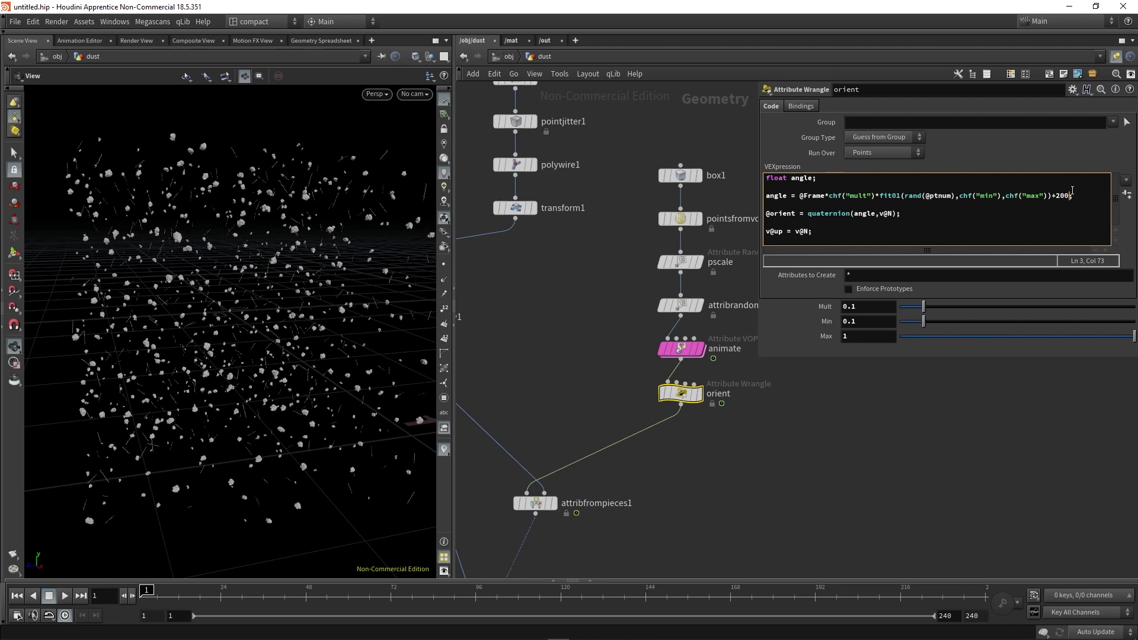
Scrub back to frame 1 to check the rotation and give the node network more room.
{"action": "left_click", "coordinate": [157, 591]}
{"action": "left_click_drag", "start_coordinate": [172, 591], "coordinate": [105, 616]}
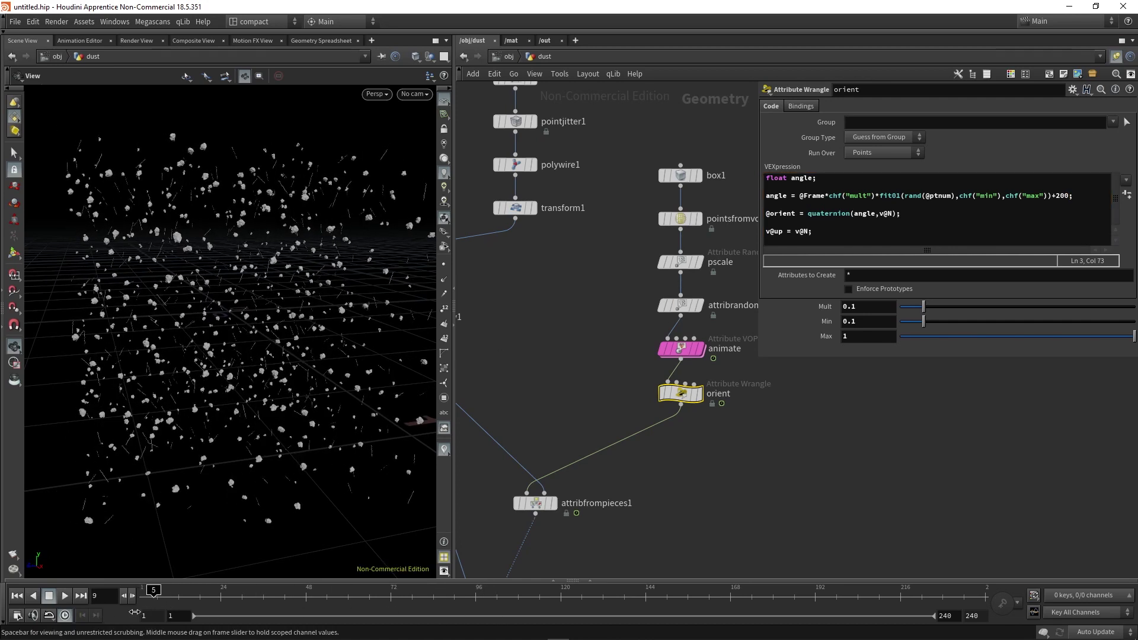
{"action": "mouse_move", "coordinate": [214, 285]}
{"action": "left_mouse_down"}
{"action": "mouse_move", "coordinate": [215, 374]}
{"action": "mouse_move", "coordinate": [214, 305]}
{"action": "left_mouse_up"}
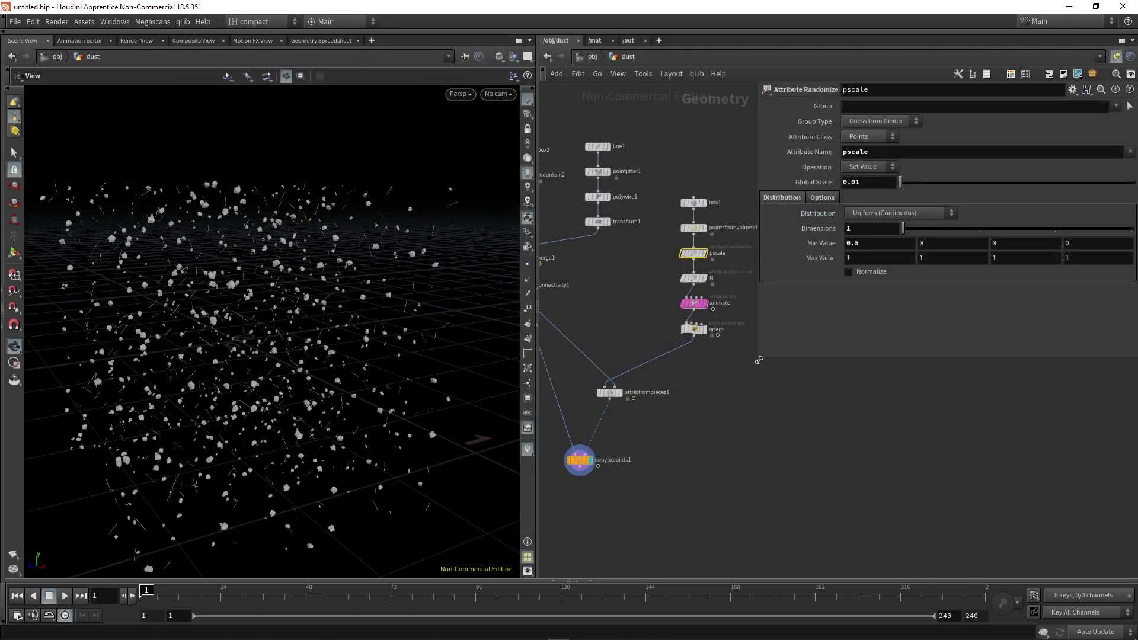
{"action": "left_click_drag", "start_coordinate": [759, 360], "coordinate": [824, 361]}
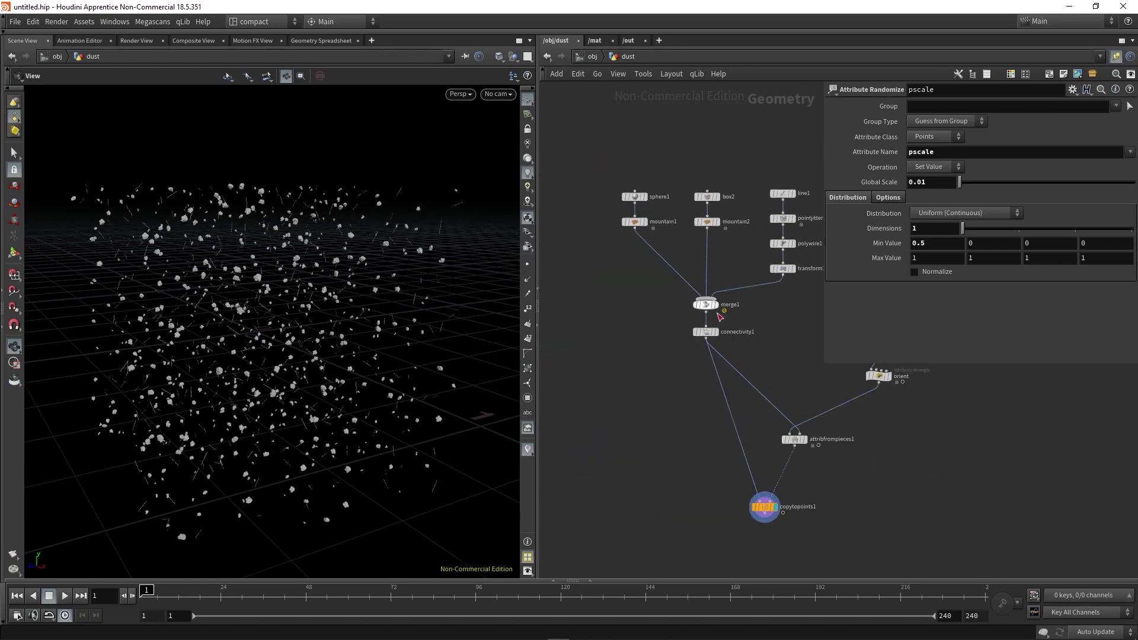
{"action": "scroll", "coordinate": [240, 360], "scroll_direction": "up", "scroll_amount": 3}
{"action": "scroll", "coordinate": [240, 361], "scroll_direction": "up", "scroll_amount": 3}
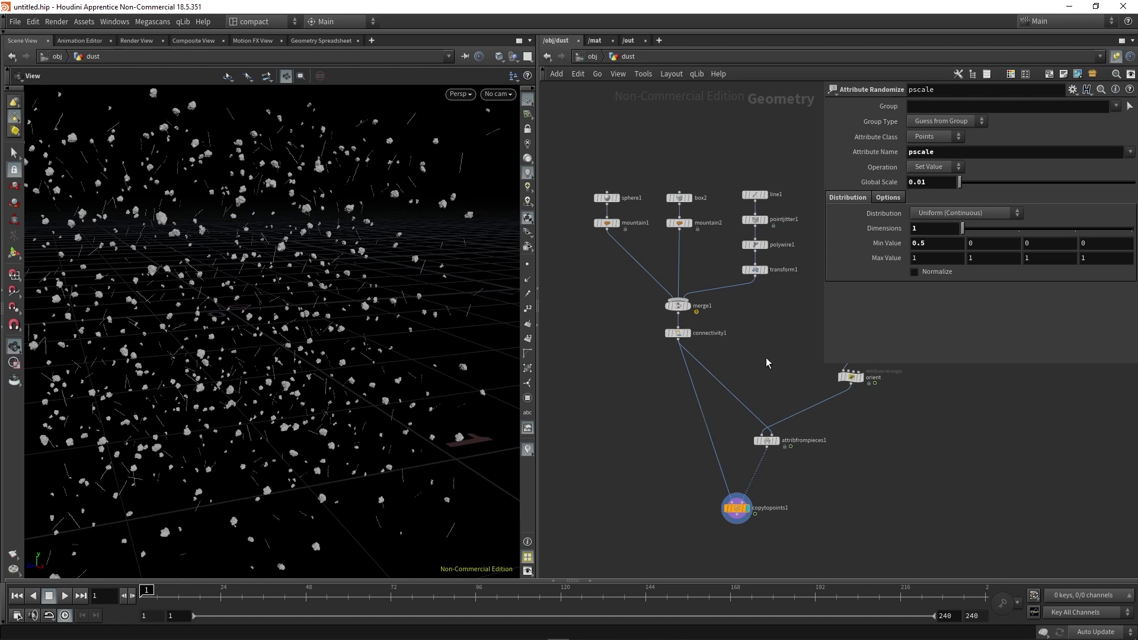
Add a Null below copytopoints1 and name it 'OUT_dust'.
{"action": "middle_click_drag", "start_coordinate": [837, 566], "coordinate": [789, 495]}
{"action": "left_click", "coordinate": [694, 451]}
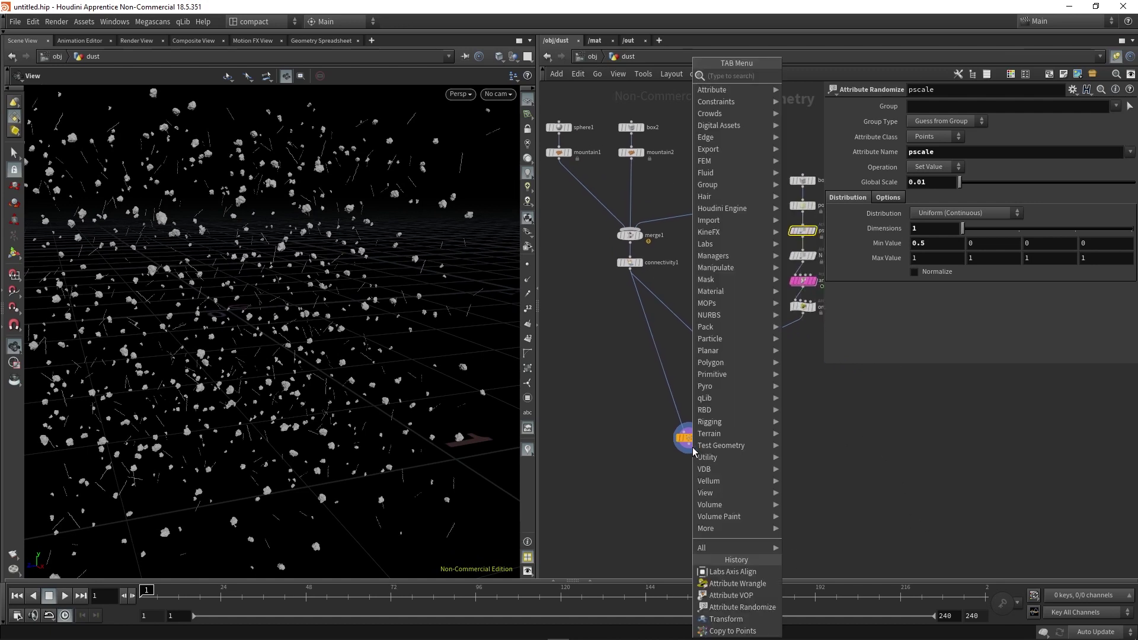
{"action": "type", "text": "null"}
{"action": "key", "text": "Return"}
{"action": "left_click", "coordinate": [693, 461]}
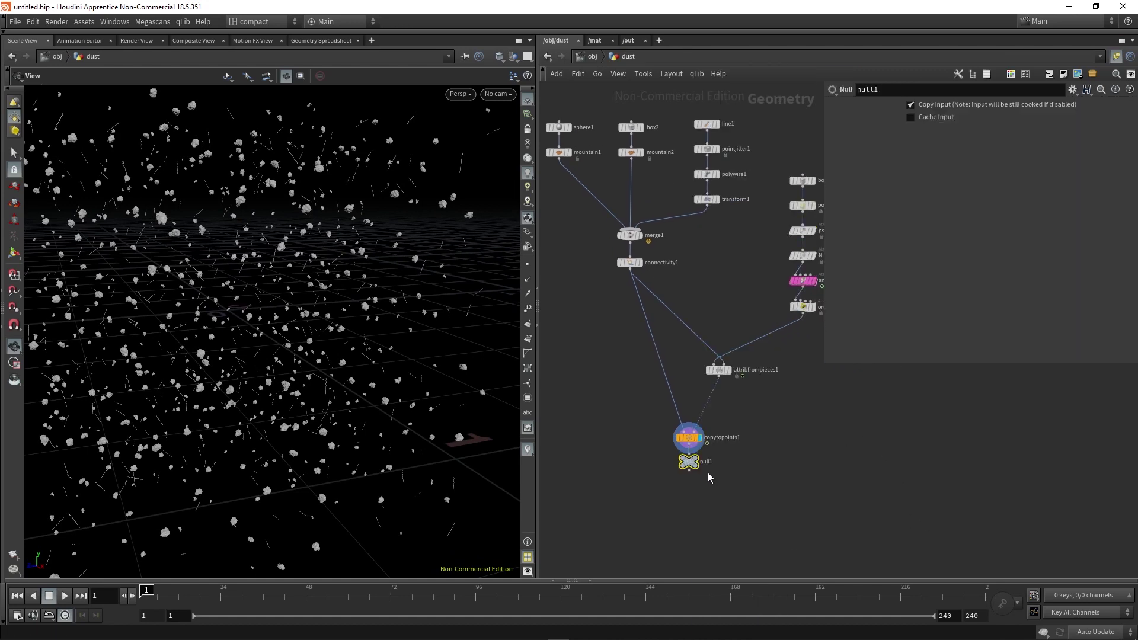
{"action": "scroll", "coordinate": [712, 474], "scroll_direction": "up", "scroll_amount": 2}
{"action": "double_click", "coordinate": [717, 464]}
{"action": "type", "text": "OU"}
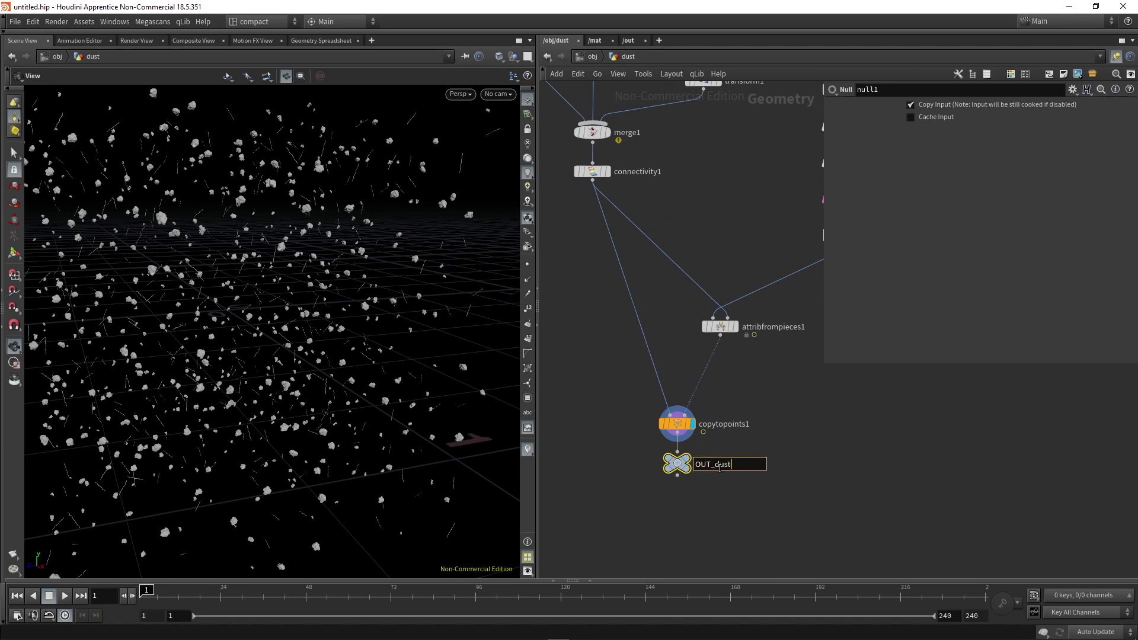
{"action": "type", "text": "T_dust"}
{"action": "key", "text": "Return"}
Show the colour palette, check copytopoints1's point and primitive counts, and view upstream nodes.
{"action": "key", "text": "c"}
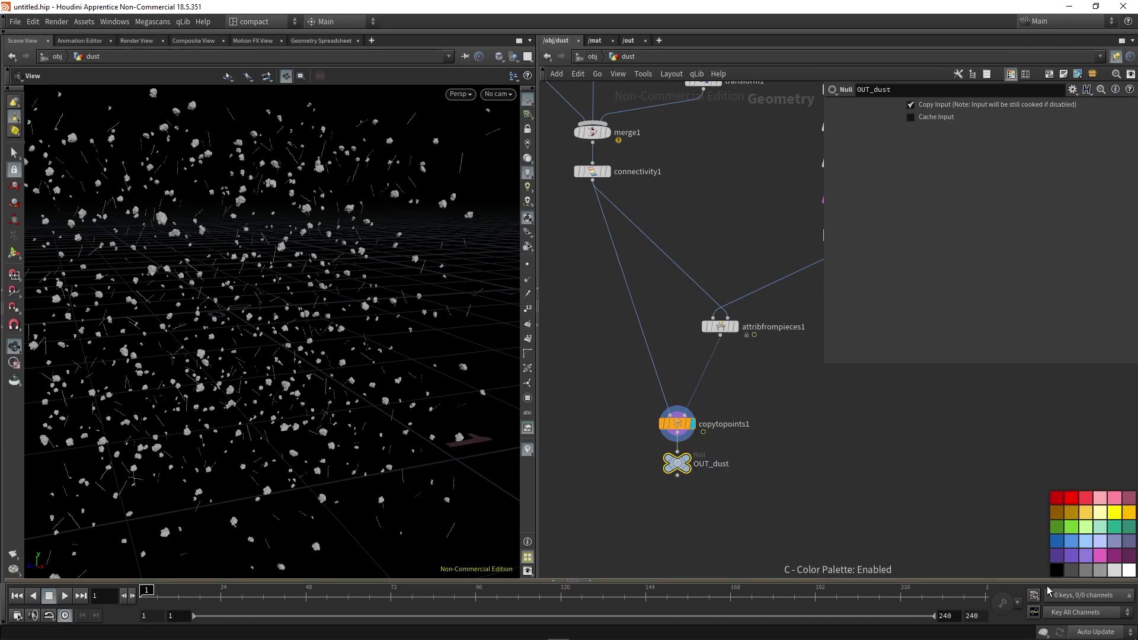
{"action": "scroll", "coordinate": [796, 478], "scroll_direction": "down", "scroll_amount": 1}
{"action": "middle_click_drag", "start_coordinate": [796, 478], "coordinate": [761, 447]}
{"action": "middle_click", "coordinate": [642, 421]}
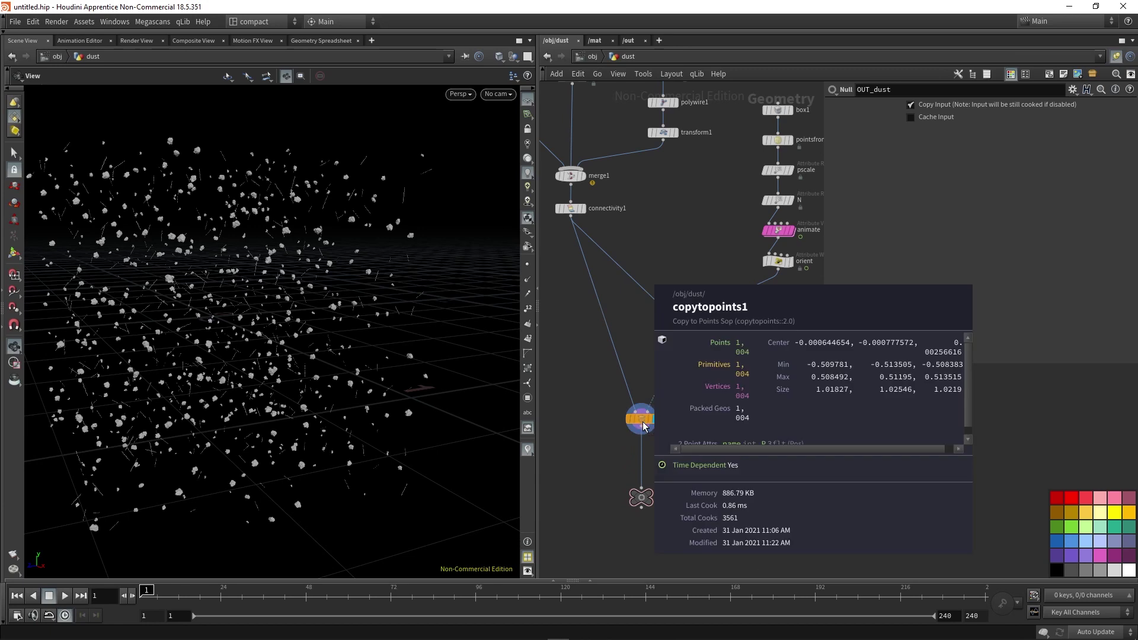
{"action": "scroll", "coordinate": [639, 438], "scroll_direction": "up", "scroll_amount": 3}
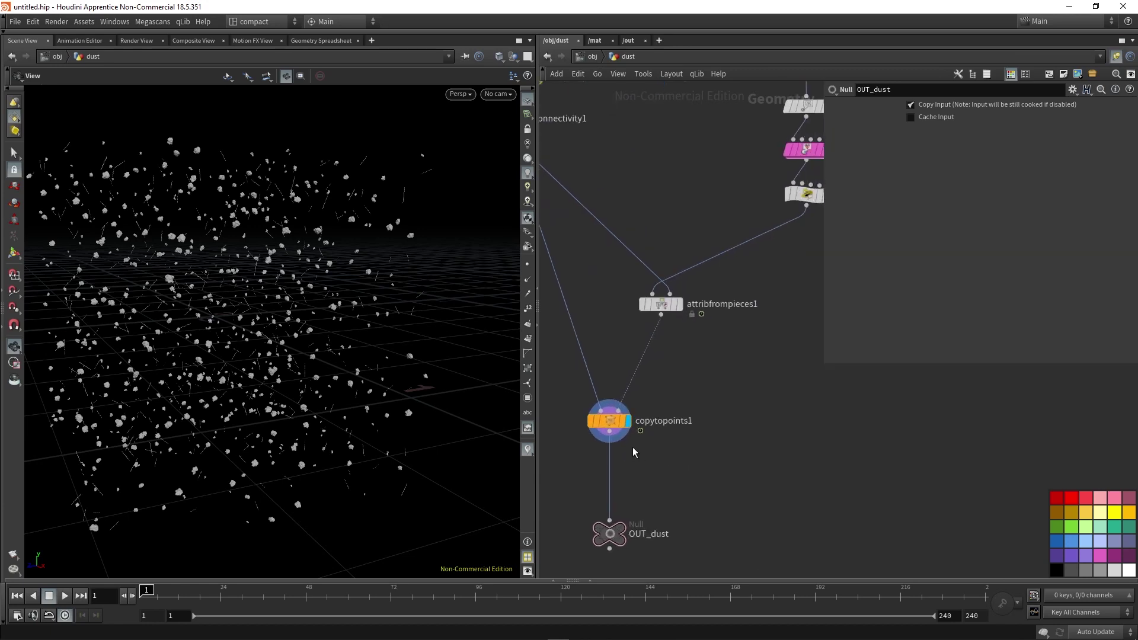
{"action": "middle_click_drag", "start_coordinate": [704, 442], "coordinate": [685, 460]}
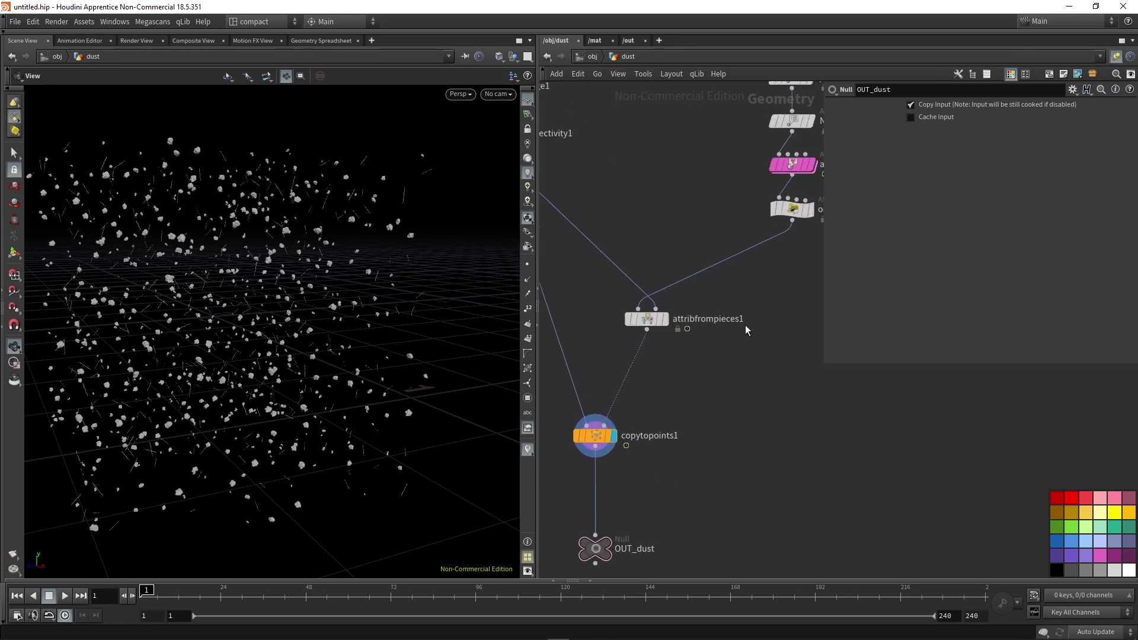
{"action": "middle_click_drag", "start_coordinate": [818, 238], "coordinate": [757, 295]}
Add a Trail node below orient with Result Type set to Compute Velocity.
{"action": "key", "text": "Tab"}
{"action": "mouse_move", "coordinate": [744, 268]}
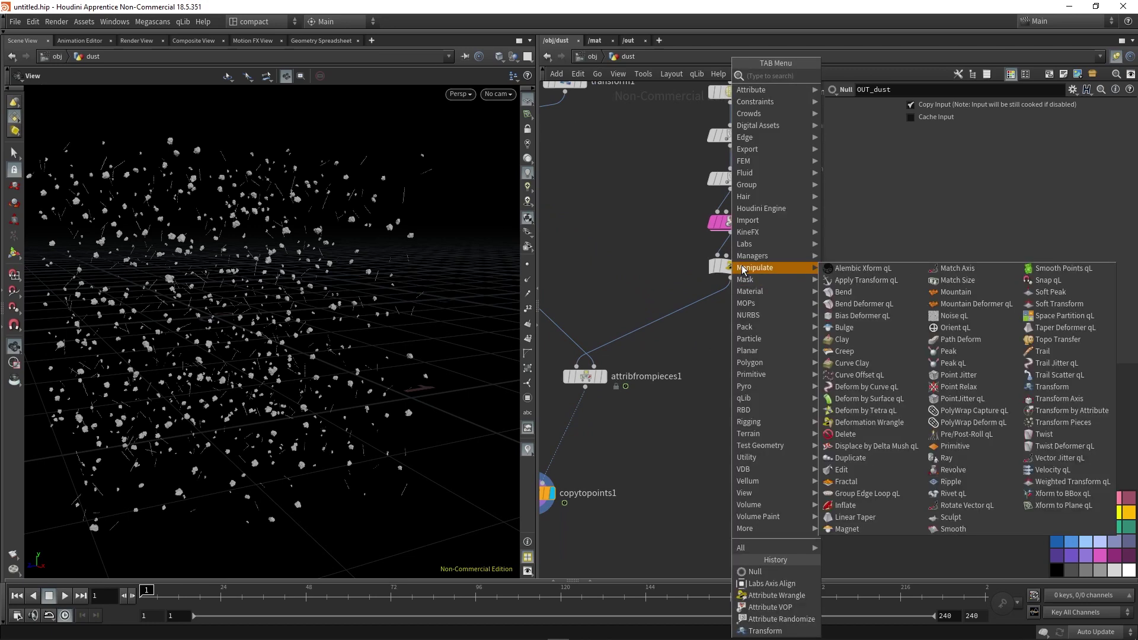
{"action": "type", "text": "tra"}
{"action": "key", "text": "Down"}
{"action": "key", "text": "Return"}
{"action": "left_click", "coordinate": [736, 305]}
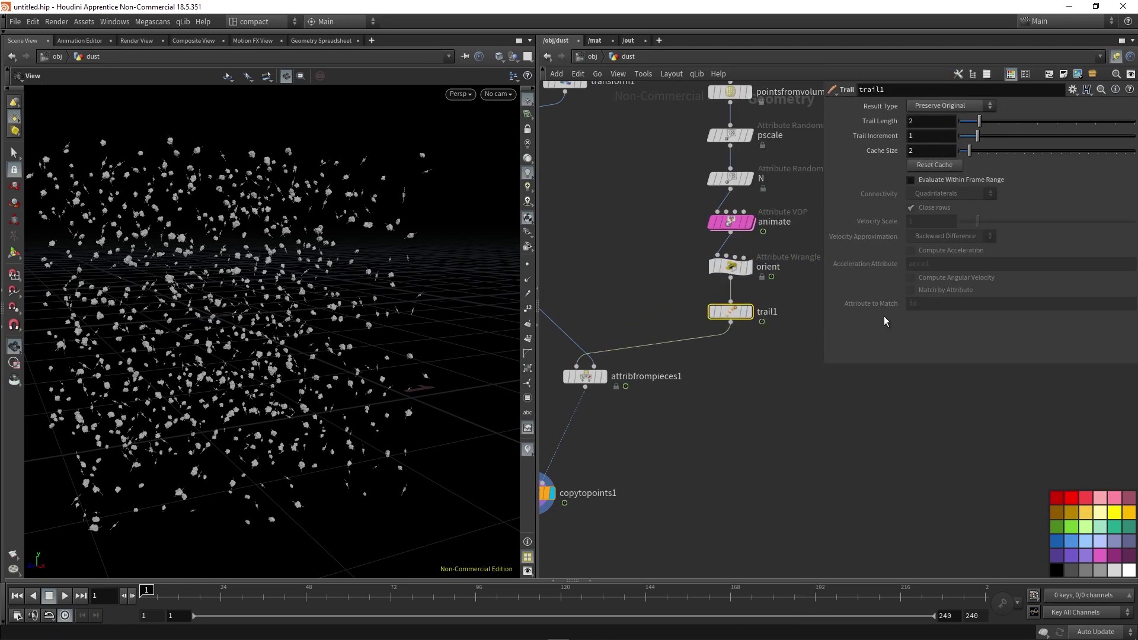
{"action": "left_click", "coordinate": [948, 106]}
{"action": "left_click", "coordinate": [950, 155]}
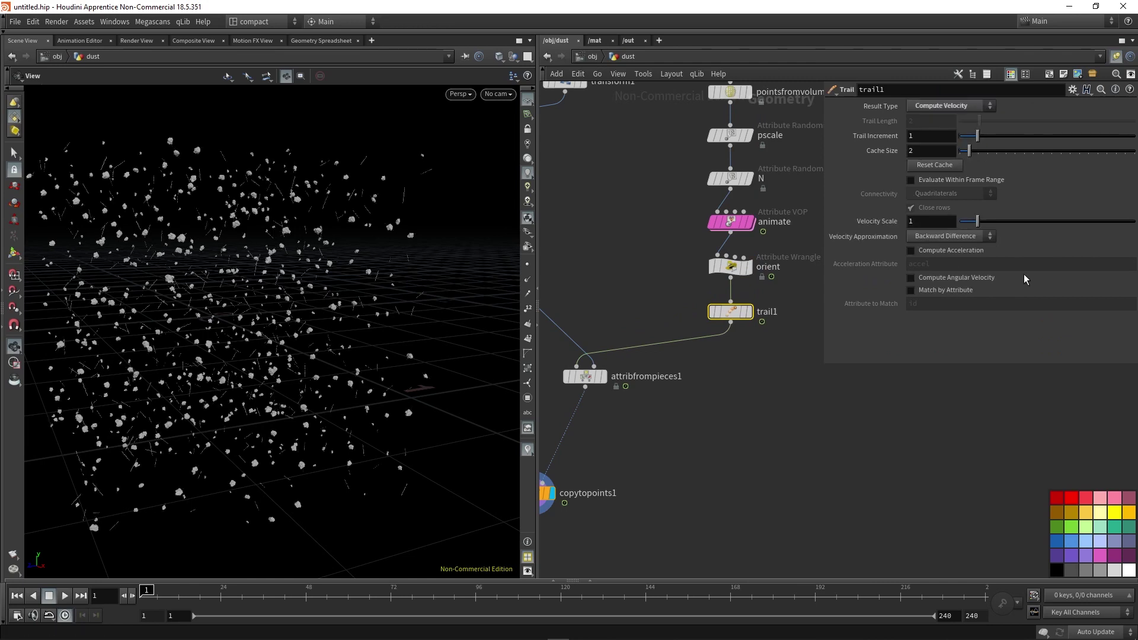
Check that OUT_dust's points now carry a velocity attribute.
{"action": "middle_click", "coordinate": [626, 459]}
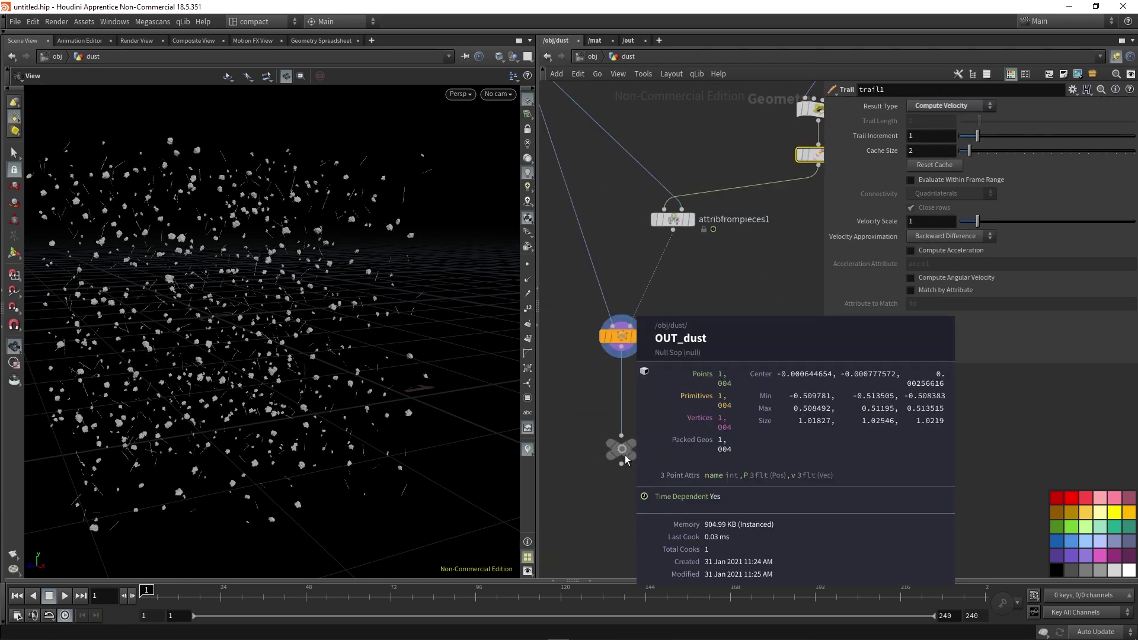
{"action": "scroll", "coordinate": [720, 353], "scroll_direction": "down", "scroll_amount": 2}
{"action": "middle_click", "coordinate": [638, 432]}
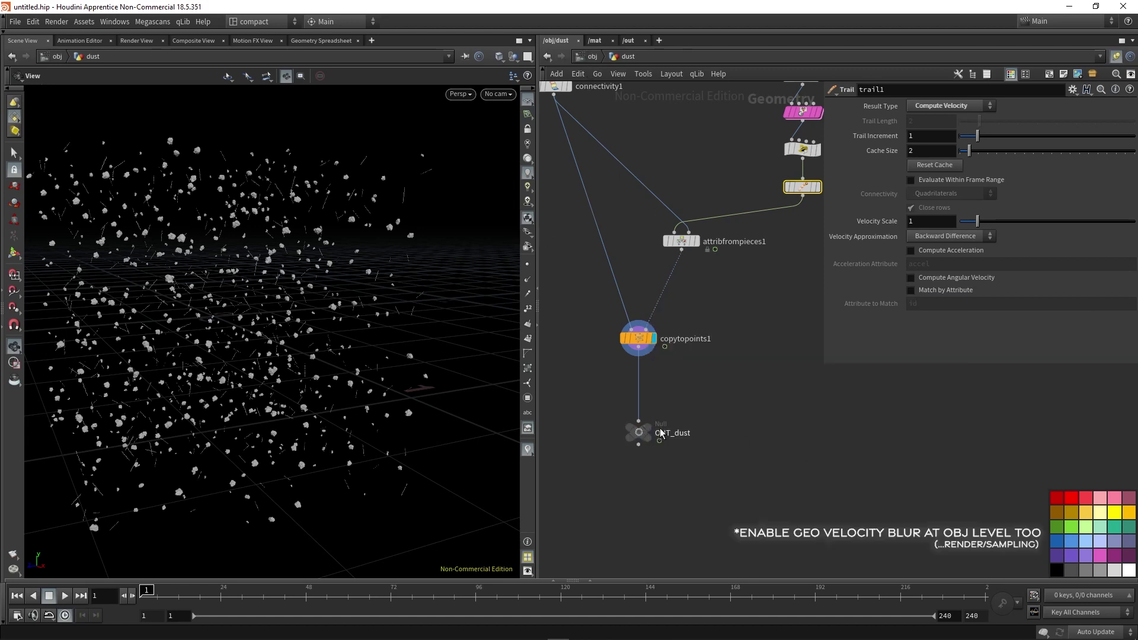
At object level, add a magenta geometry object named REN_DUST and hide the dust object.
{"action": "left_click", "coordinate": [590, 58]}
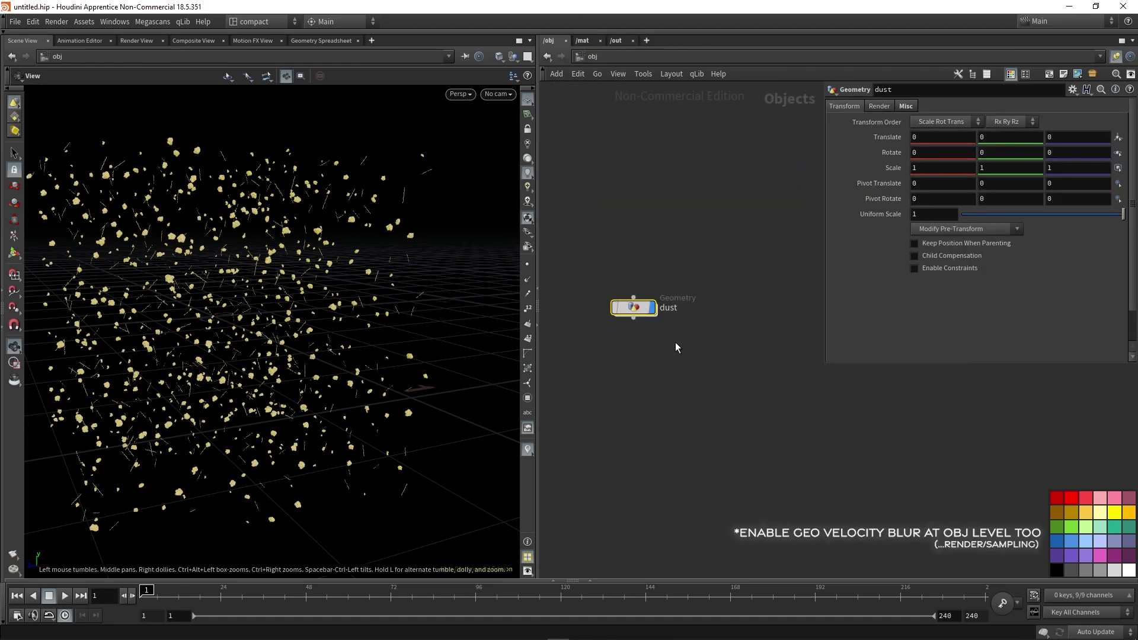
{"action": "key", "text": "Tab"}
{"action": "left_click", "coordinate": [704, 364]}
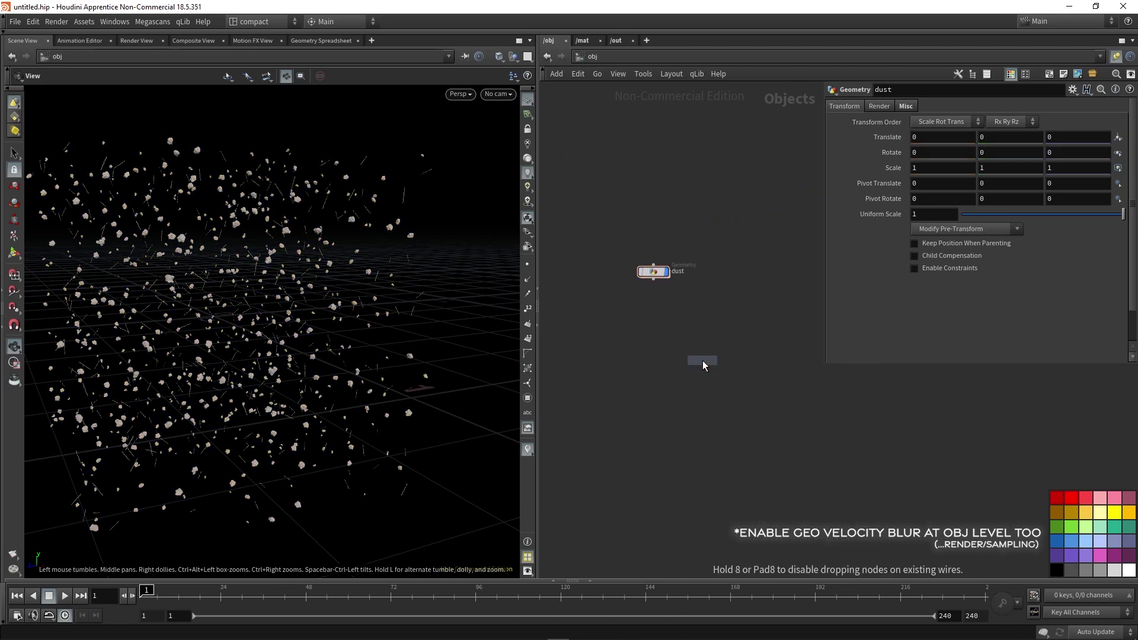
{"action": "left_click", "coordinate": [657, 347]}
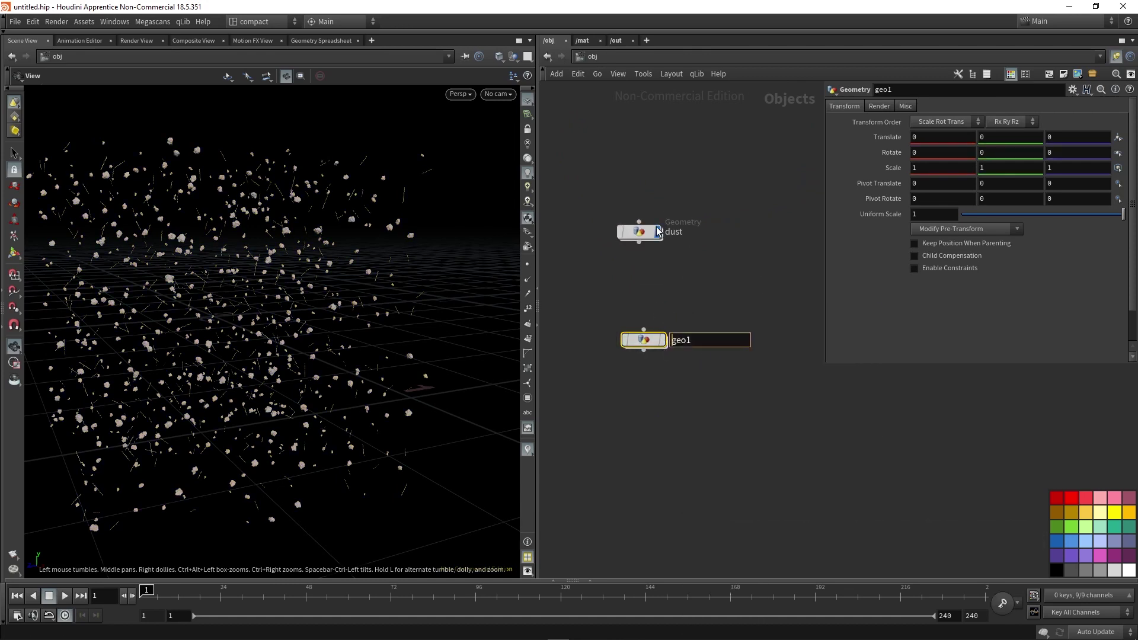
{"action": "left_click", "coordinate": [663, 208]}
{"action": "double_click", "coordinate": [682, 341]}
{"action": "type", "text": "REN_DUST"}
{"action": "key", "text": "Return"}
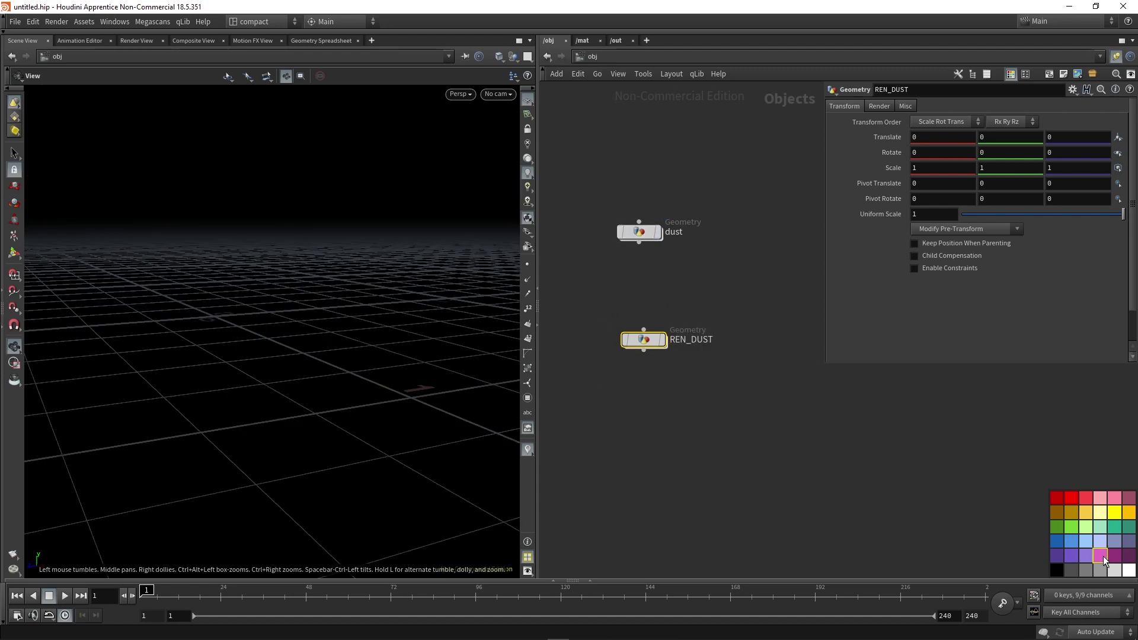
{"action": "left_click", "coordinate": [1100, 555]}
Inside REN_DUST, add an Object Merge pulling in /obj/dust/OUT_dust.
{"action": "double_click", "coordinate": [643, 339]}
{"action": "key", "text": "Tab"}
{"action": "type", "text": "objec"}
{"action": "key", "text": "Return"}
{"action": "left_click", "coordinate": [673, 315]}
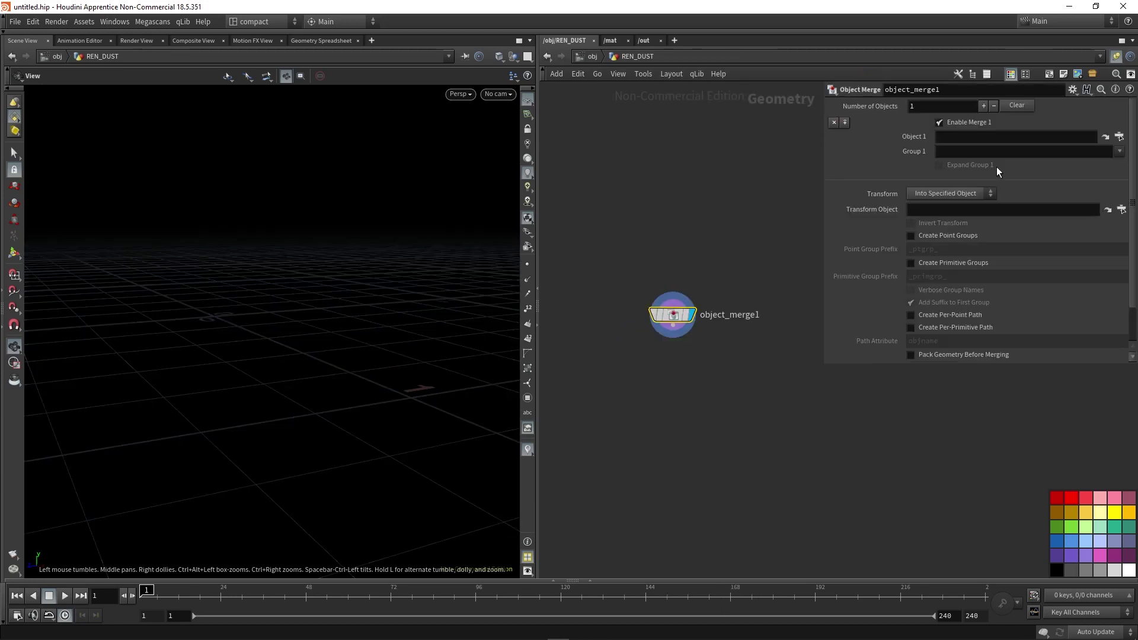
{"action": "left_click", "coordinate": [950, 136]}
{"action": "type", "text": "/obj/"}
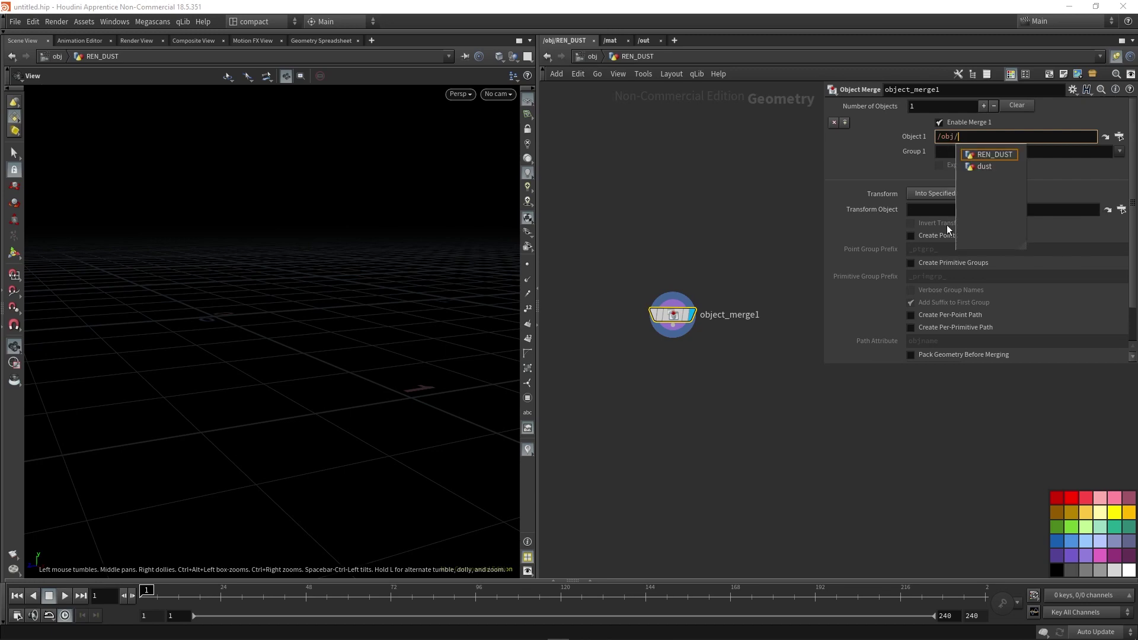
{"action": "left_click", "coordinate": [988, 164]}
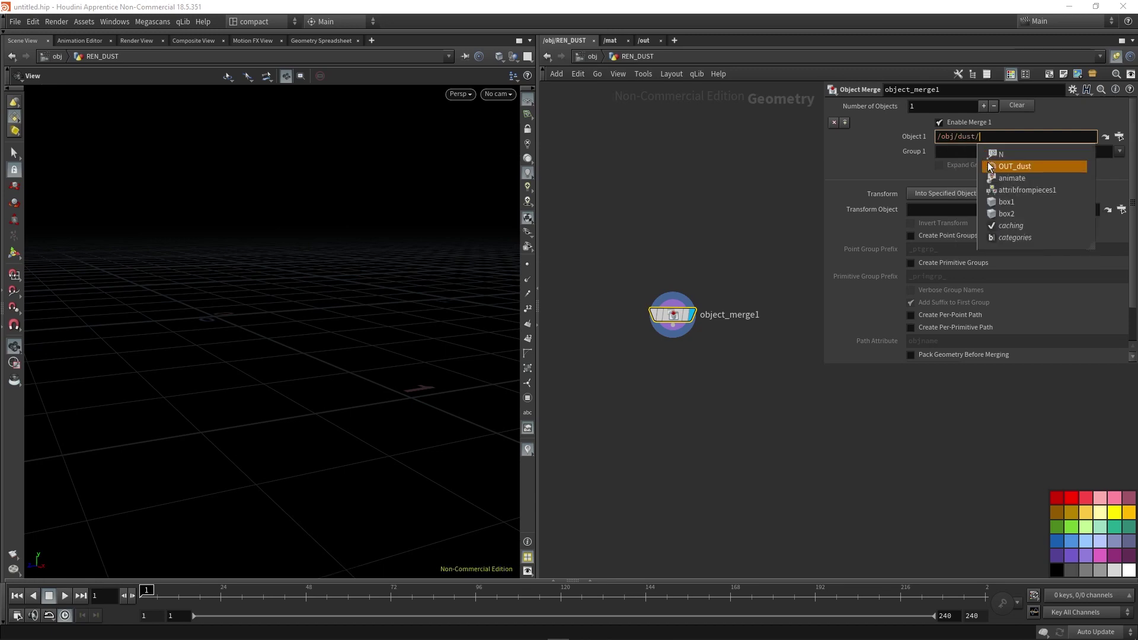
{"action": "left_click", "coordinate": [989, 167]}
{"action": "key", "text": "Return"}
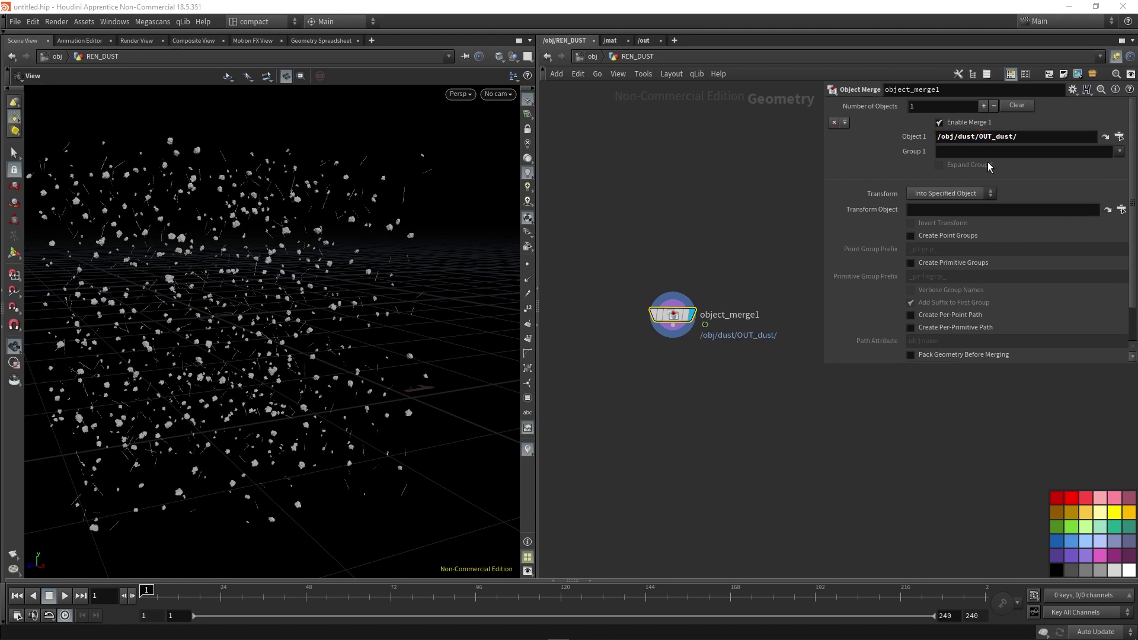
Back at object level, set REN_DUST as the displayed object and reenter the dust network.
{"action": "left_click", "coordinate": [592, 56]}
{"action": "left_click", "coordinate": [661, 339]}
{"action": "left_click", "coordinate": [663, 421]}
{"action": "middle_click_drag", "start_coordinate": [652, 406], "coordinate": [673, 407]}
{"action": "middle_click_drag", "start_coordinate": [370, 337], "coordinate": [394, 335]}
{"action": "double_click", "coordinate": [663, 231]}
Create cam1 from the view and move it close inside the dust particles, then unlock it.
{"action": "key", "text": "u"}
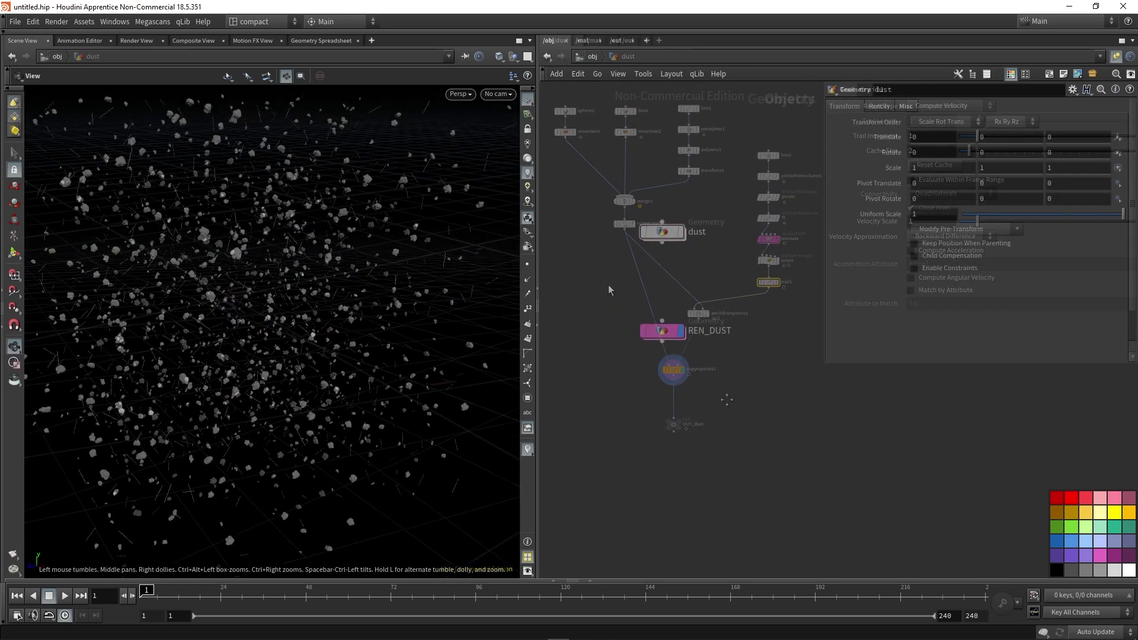
{"action": "left_click", "coordinate": [498, 95]}
{"action": "left_click", "coordinate": [514, 132]}
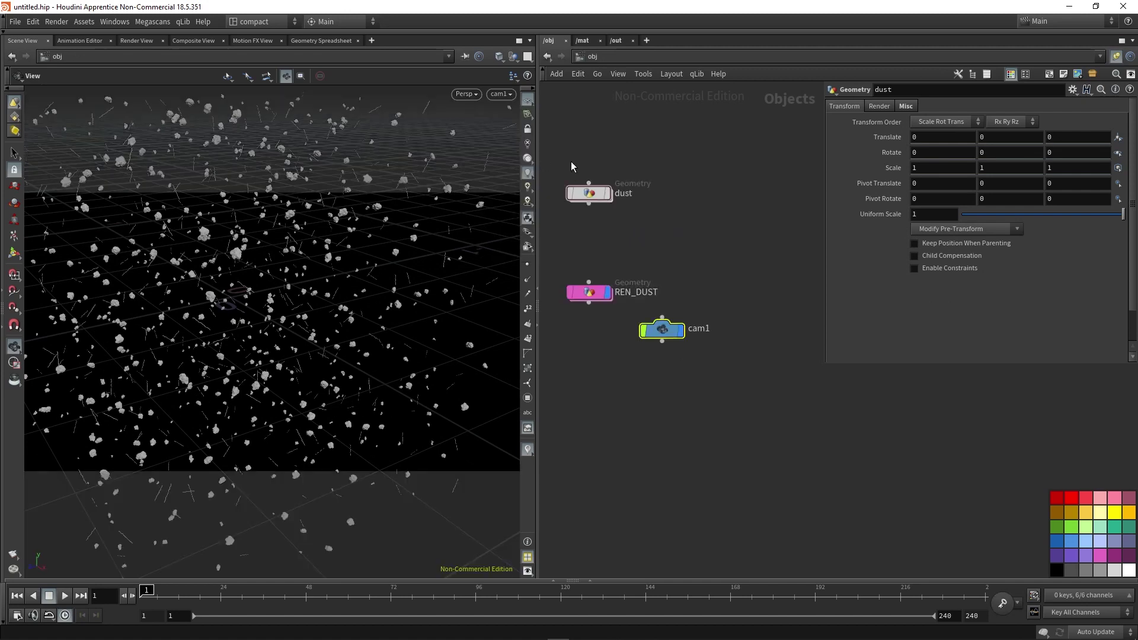
{"action": "left_click", "coordinate": [527, 128]}
{"action": "left_click_drag", "start_coordinate": [673, 333], "coordinate": [763, 182]}
{"action": "scroll", "coordinate": [278, 343], "scroll_direction": "up", "scroll_amount": 5}
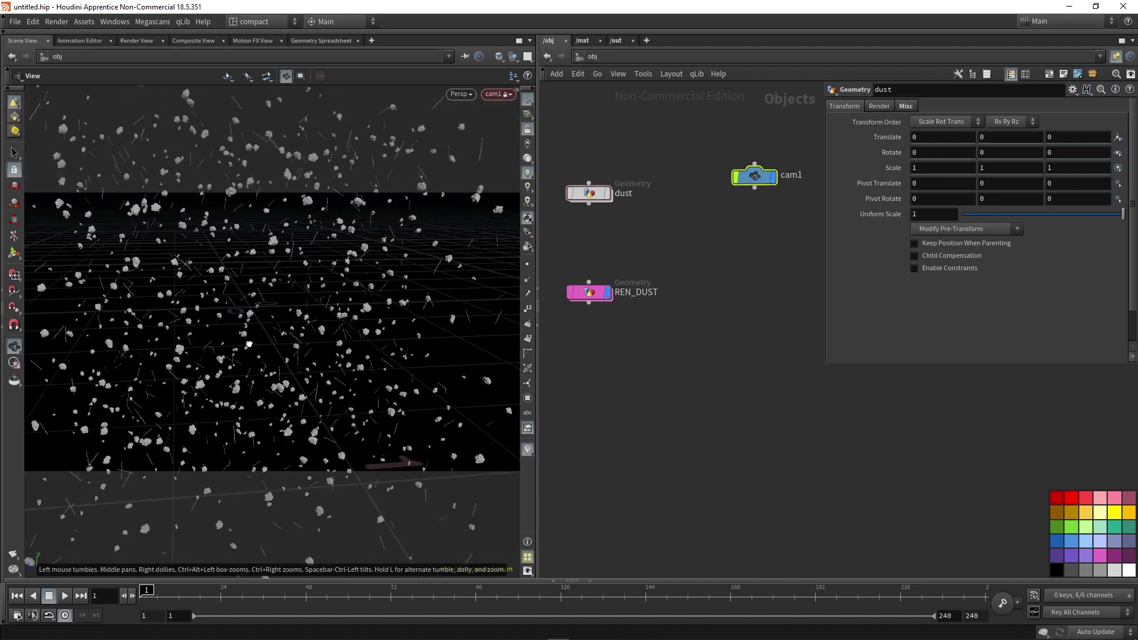
{"action": "left_click_drag", "start_coordinate": [254, 347], "coordinate": [267, 372]}
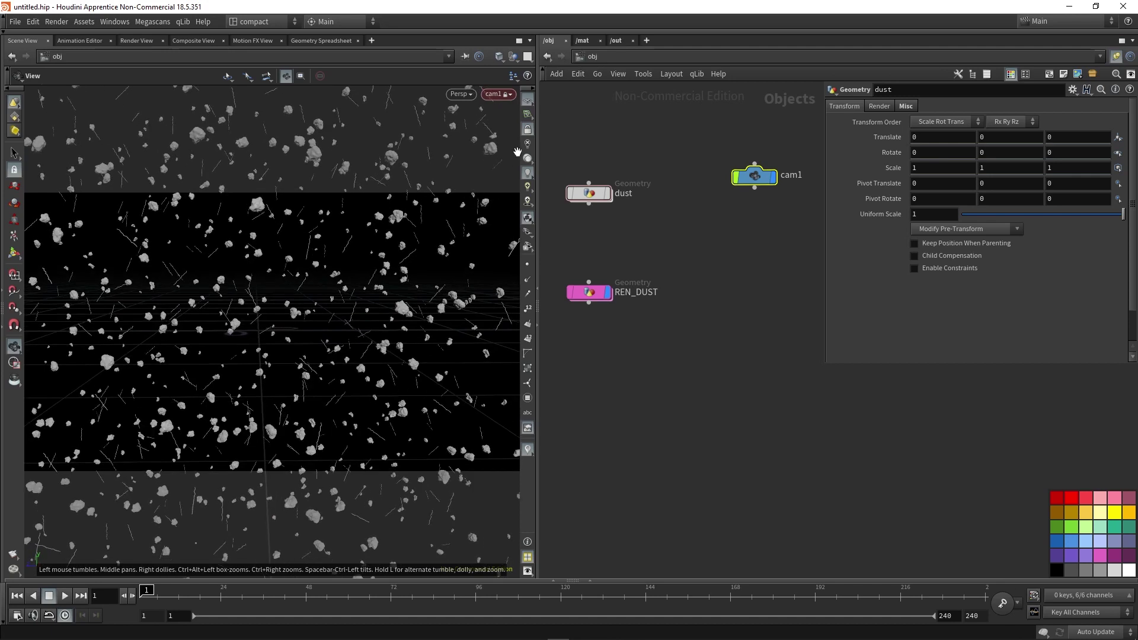
{"action": "left_click", "coordinate": [528, 131]}
Set the pscale node's Global Scale to 0.002, then check REN_DUST's info at object level.
{"action": "double_click", "coordinate": [589, 193]}
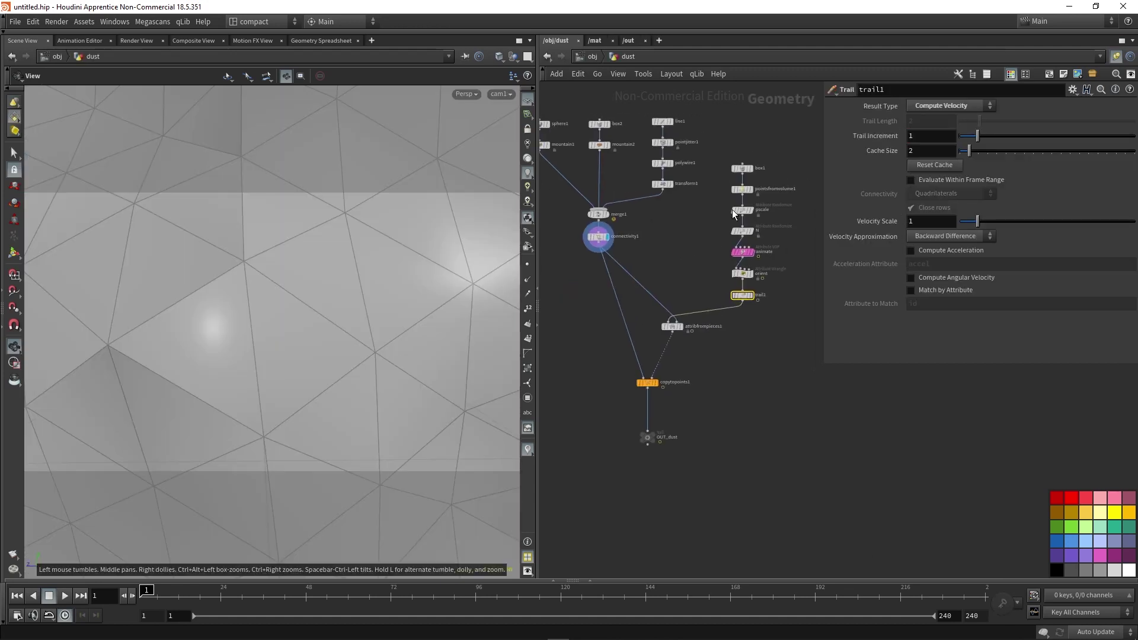
{"action": "left_click", "coordinate": [733, 209]}
{"action": "left_click", "coordinate": [654, 383]}
{"action": "left_click", "coordinate": [742, 210]}
{"action": "double_click", "coordinate": [935, 182]}
{"action": "type", "text": "0.002"}
{"action": "key", "text": "Return"}
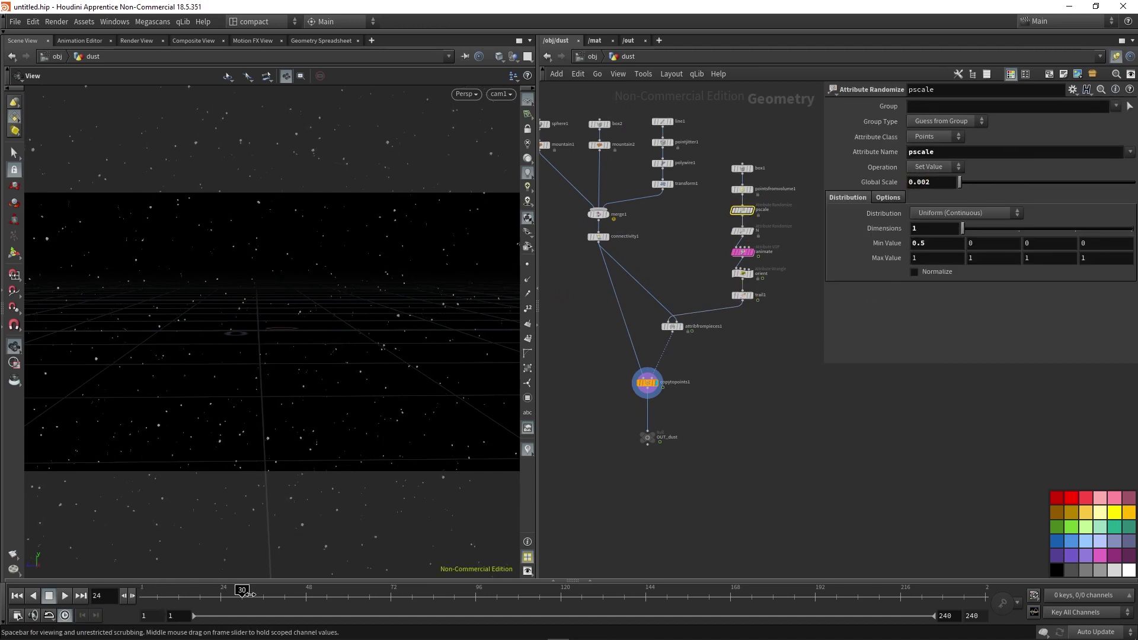
{"action": "key", "text": "u"}
{"action": "middle_click", "coordinate": [662, 385]}
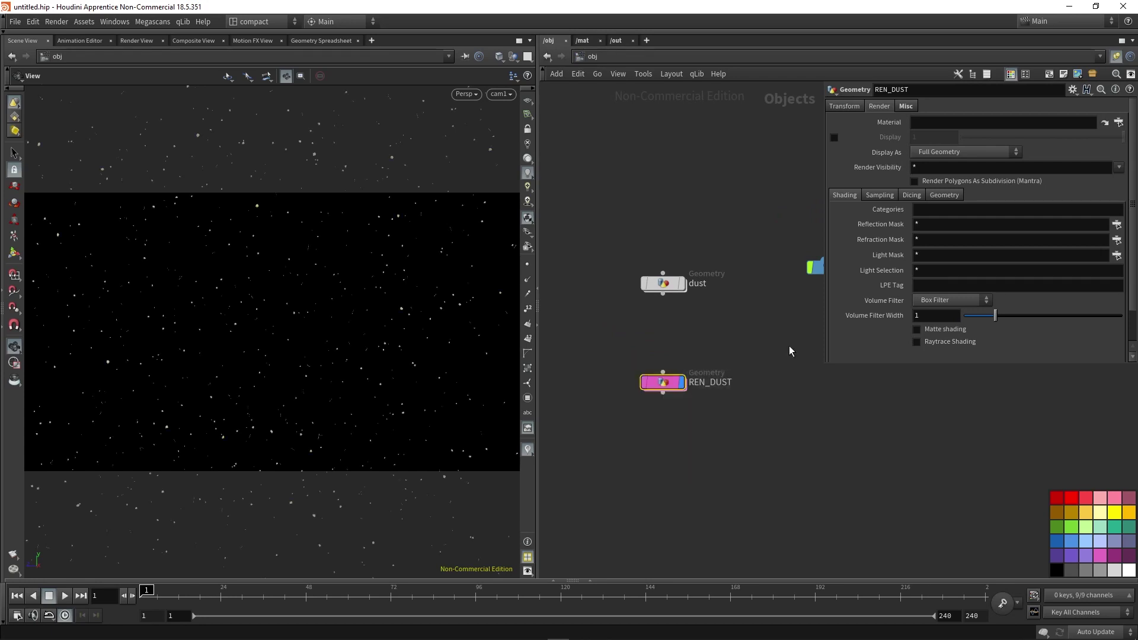
Add a Principled Shader in the materials network and name it dust.
{"action": "left_click", "coordinate": [587, 42]}
{"action": "key", "text": "Tab"}
{"action": "type", "text": "pr"}
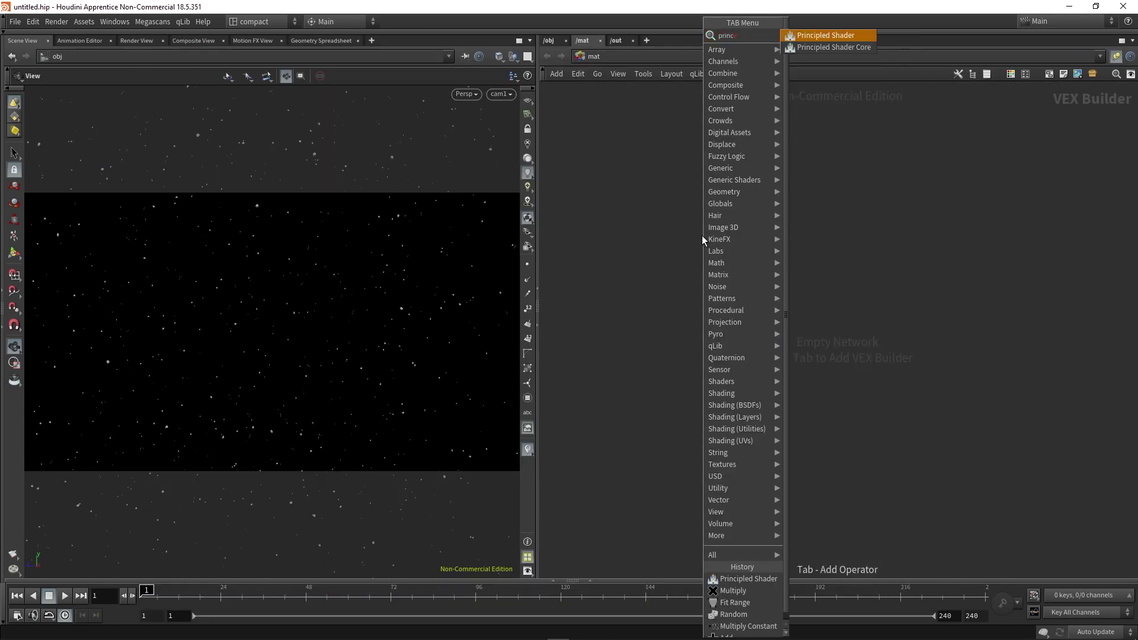
{"action": "key", "text": "Return"}
{"action": "left_click", "coordinate": [702, 238]}
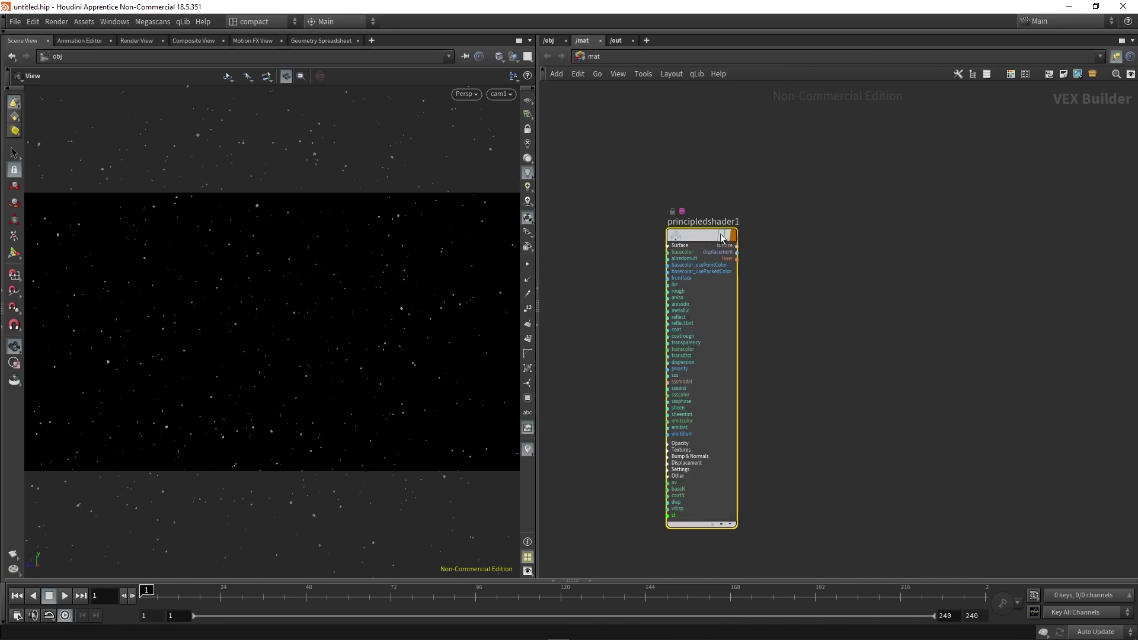
{"action": "key", "text": "p"}
{"action": "double_click", "coordinate": [702, 222]}
{"action": "type", "text": "dust"}
{"action": "key", "text": "Return"}
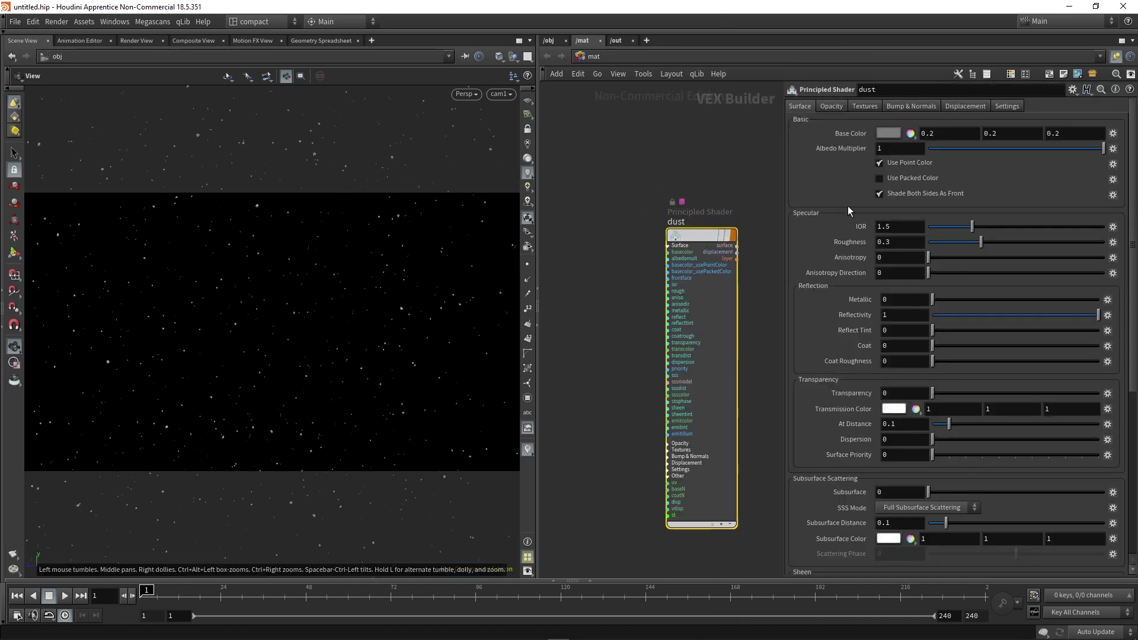
Give dust a light grey 0.6667 base colour, roughness 0.7 and reflectivity 0.5.
{"action": "left_click", "coordinate": [898, 134]}
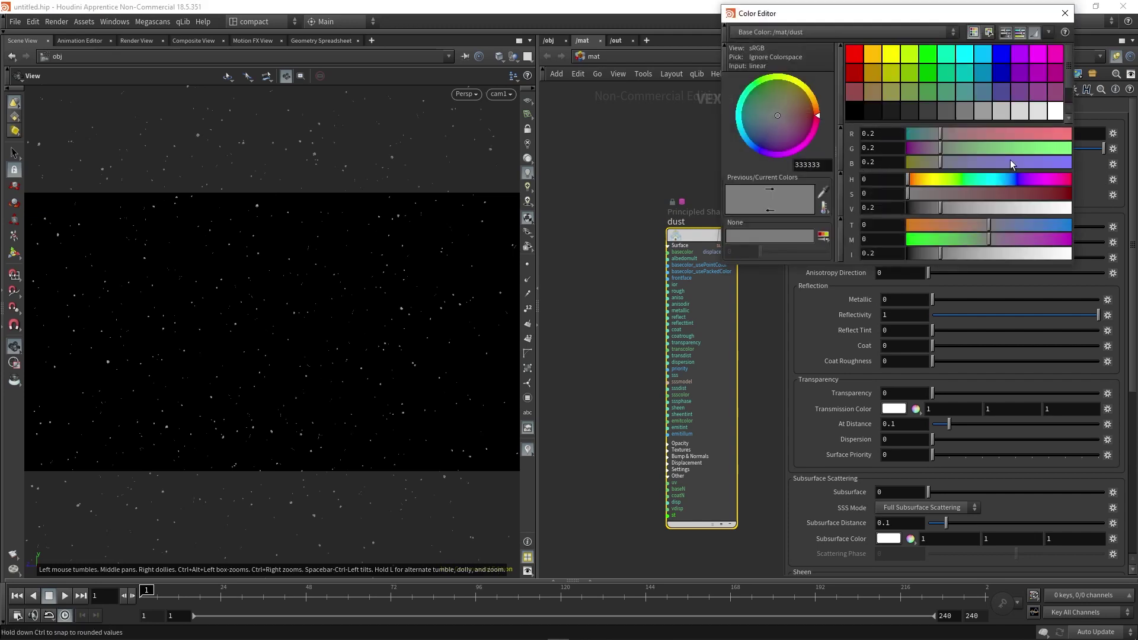
{"action": "left_click", "coordinate": [1055, 101]}
{"action": "left_click", "coordinate": [1068, 12]}
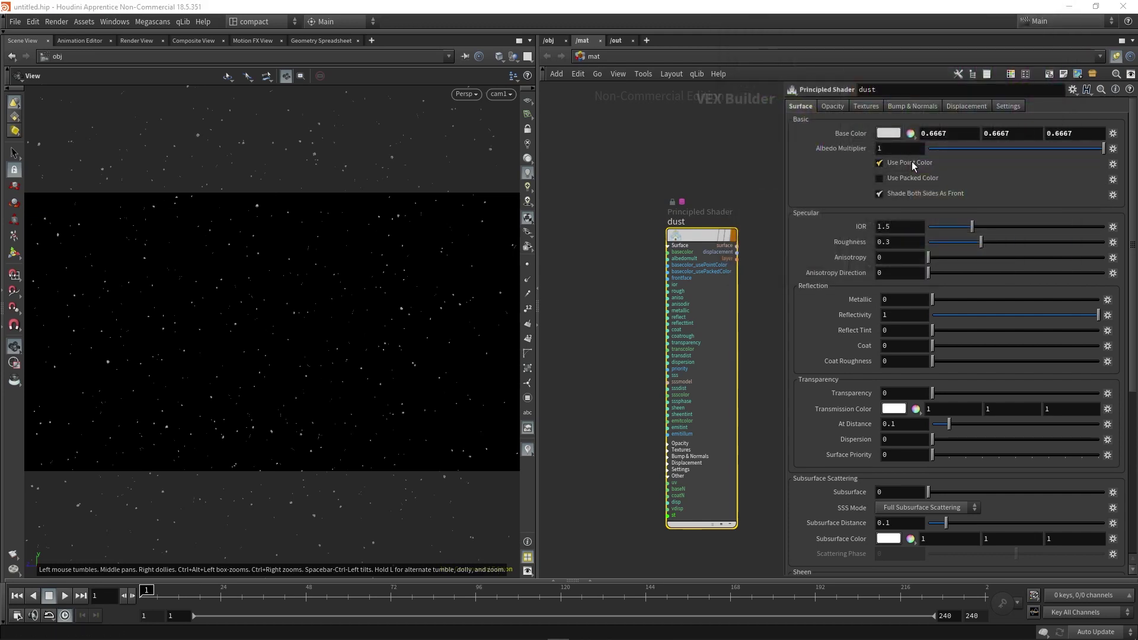
{"action": "double_click", "coordinate": [892, 247]}
{"action": "type", "text": "0.7"}
{"action": "key", "text": "Return"}
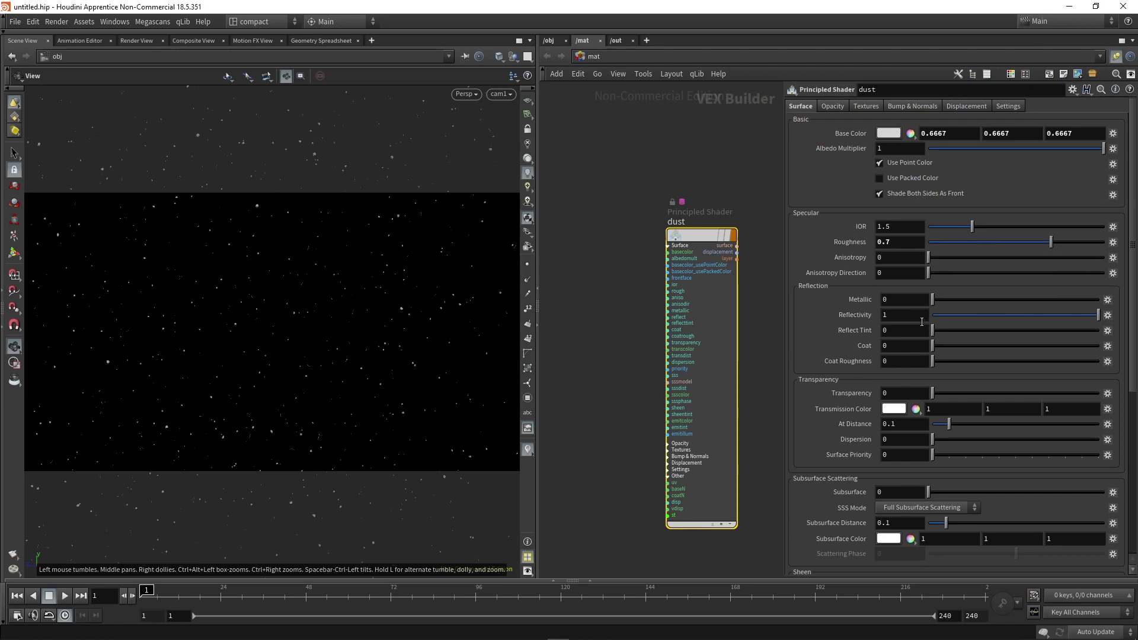
{"action": "left_click_drag", "start_coordinate": [1099, 314], "coordinate": [760, 322]}
{"action": "double_click", "coordinate": [904, 315]}
{"action": "type", "text": "0.5"}
{"action": "key", "text": "Return"}
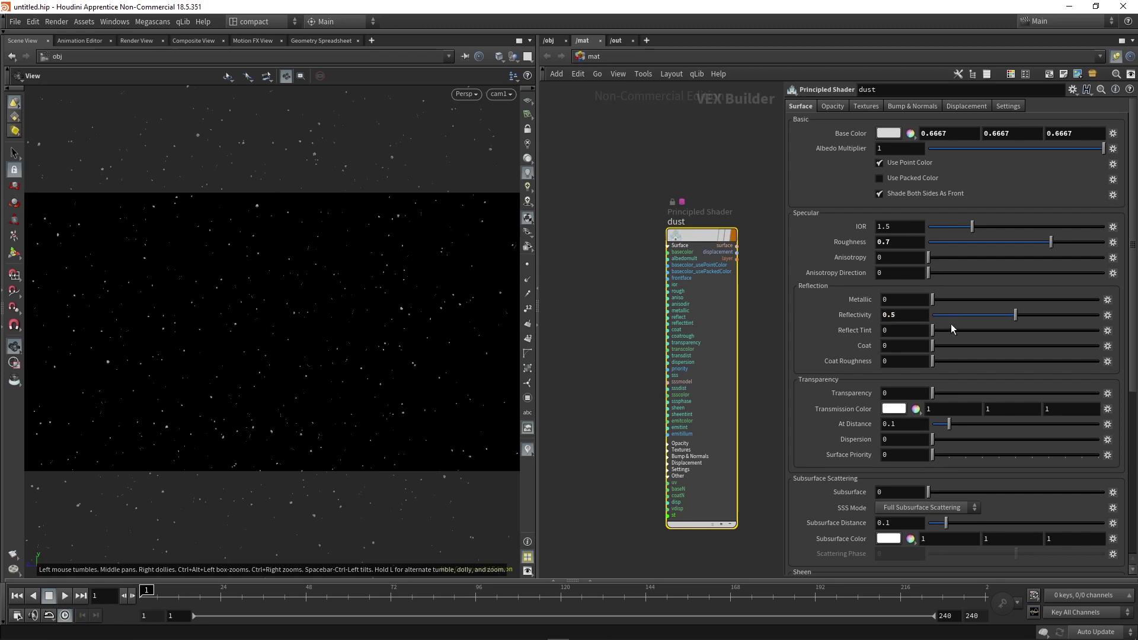
Set REN_DUST's material to /mat/dust/ and switch to the /out network.
{"action": "left_click", "coordinate": [669, 245]}
{"action": "left_click", "coordinate": [548, 40]}
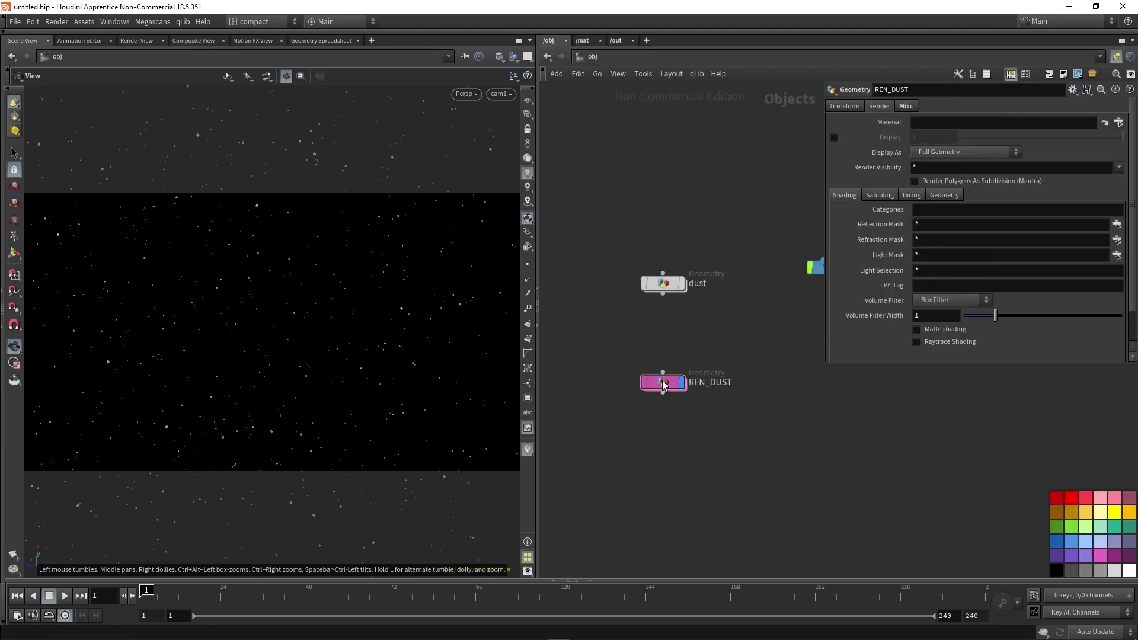
{"action": "left_click", "coordinate": [948, 121]}
{"action": "type", "text": "/mat/"}
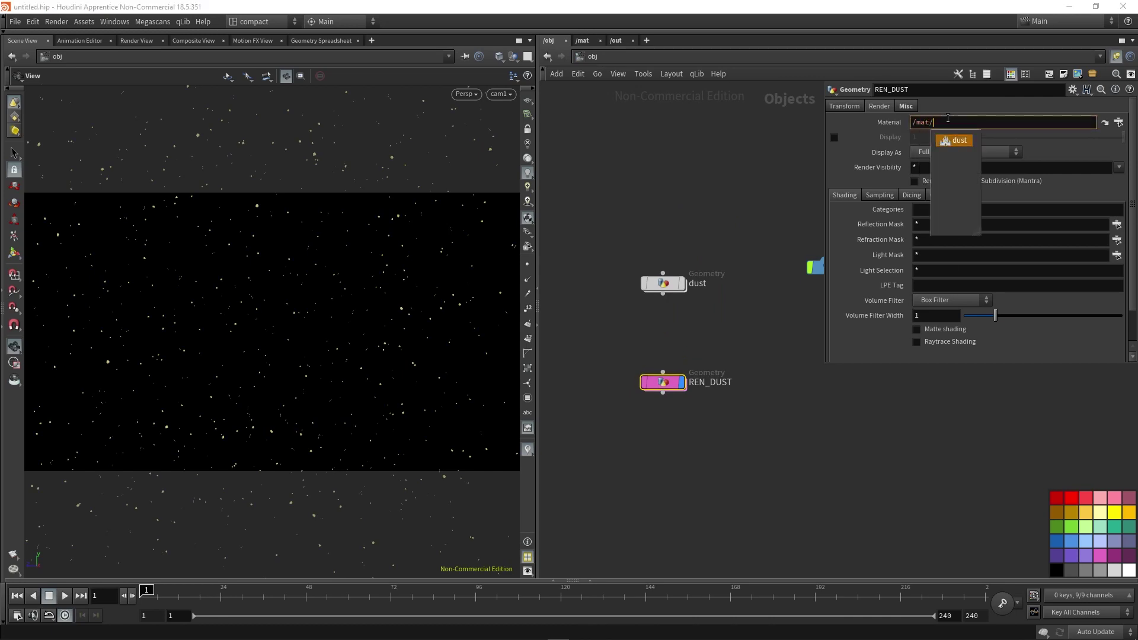
{"action": "key", "text": "Return"}
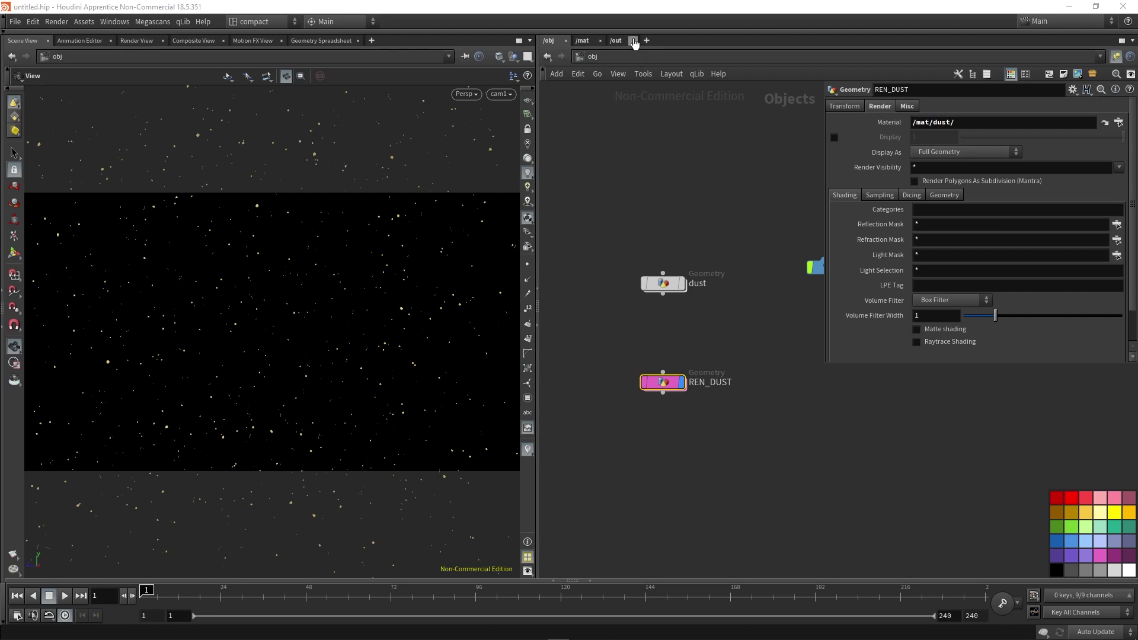
{"action": "left_click", "coordinate": [614, 40]}
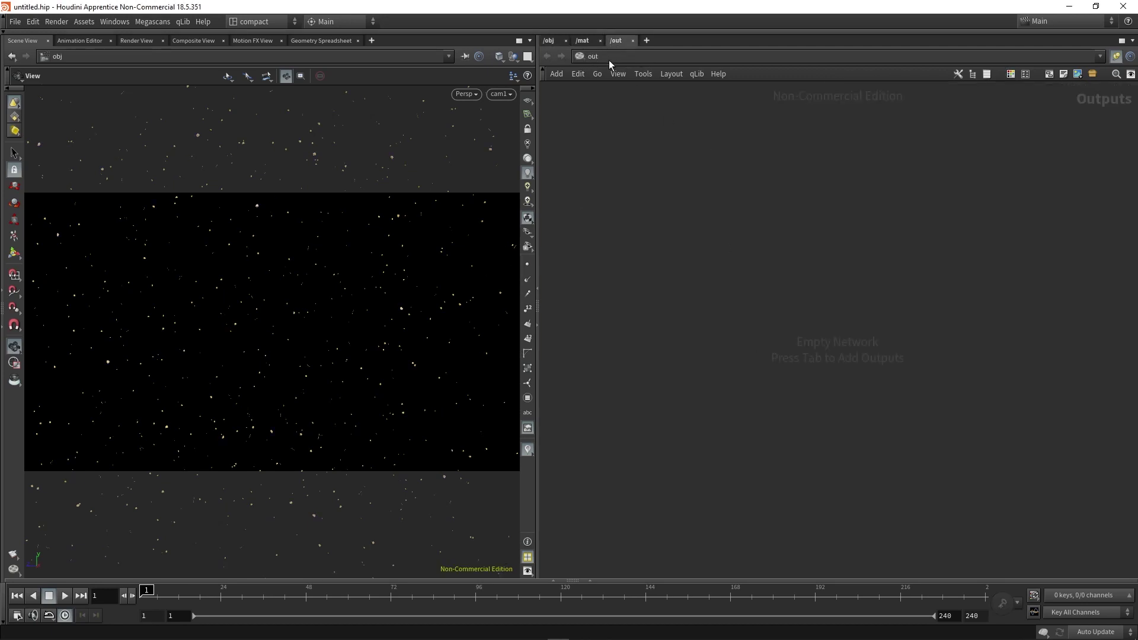
Add a Mantra render node, mantra1, to the output network.
{"action": "key", "text": "Tab"}
{"action": "type", "text": "mat"}
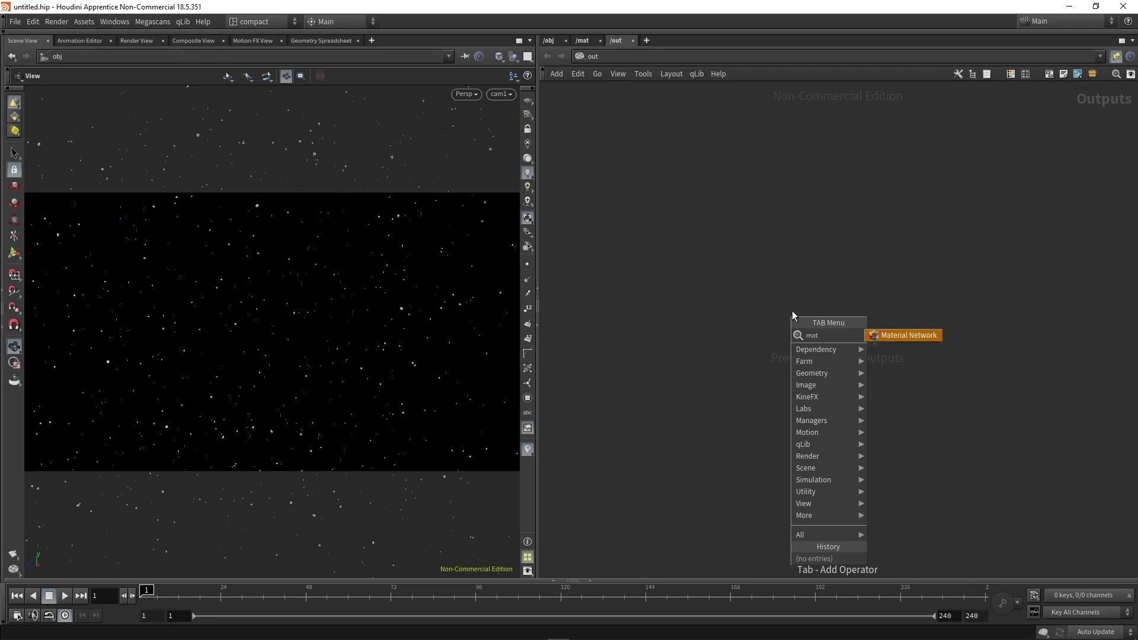
{"action": "key", "text": "BackSpace"}
{"action": "key", "text": "Down"}
{"action": "key", "text": "Return"}
{"action": "left_click", "coordinate": [792, 311]}
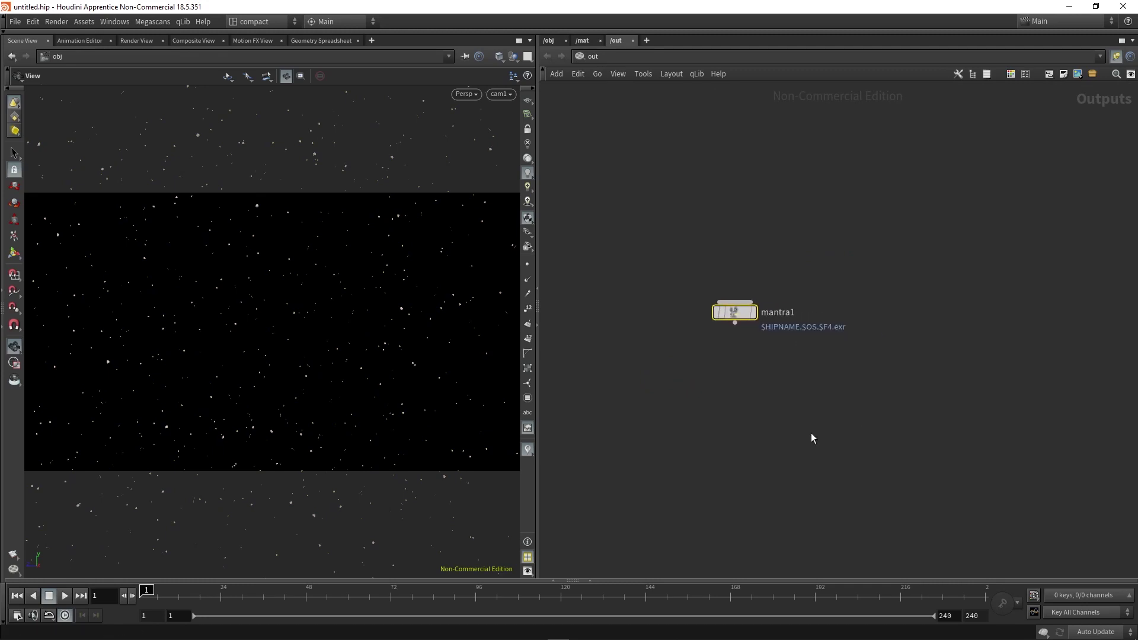
{"action": "key", "text": "p"}
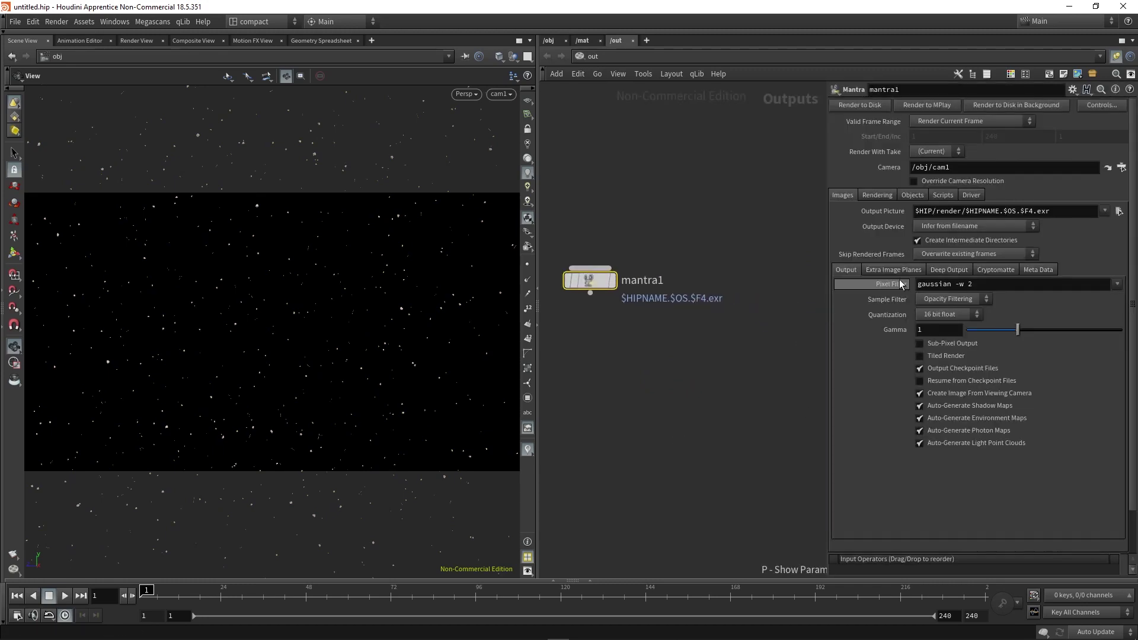
{"action": "scroll", "coordinate": [710, 385], "scroll_direction": "down", "scroll_amount": 1}
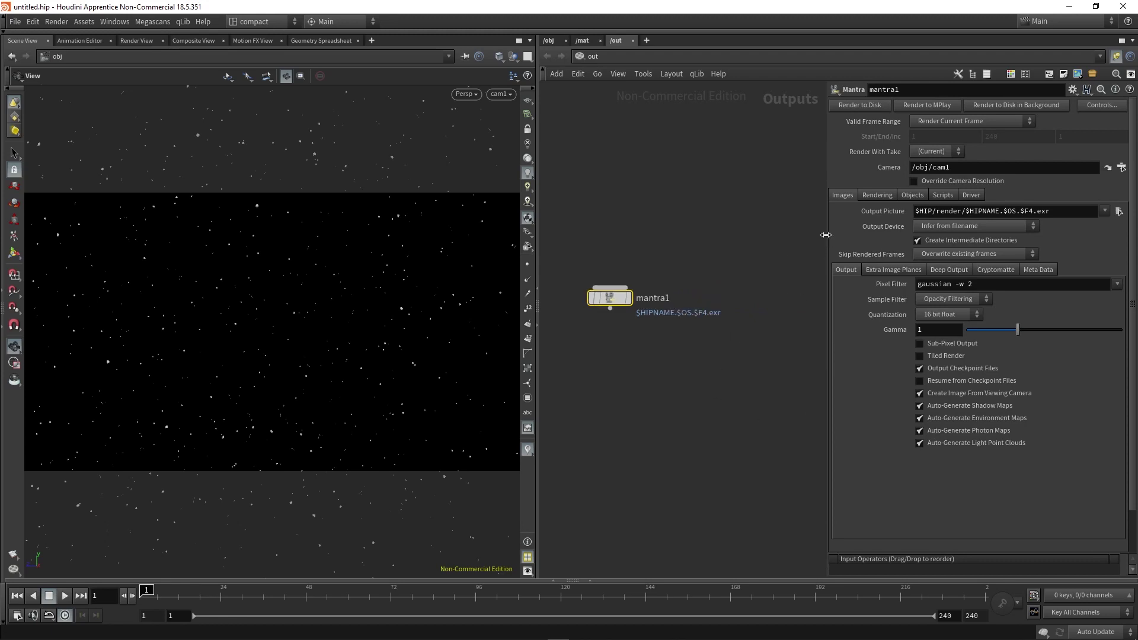
{"action": "left_click_drag", "start_coordinate": [825, 234], "coordinate": [742, 232]}
Set mantra1's engine to Physically Based Rendering with 8 pixel samples.
{"action": "left_click", "coordinate": [799, 196]}
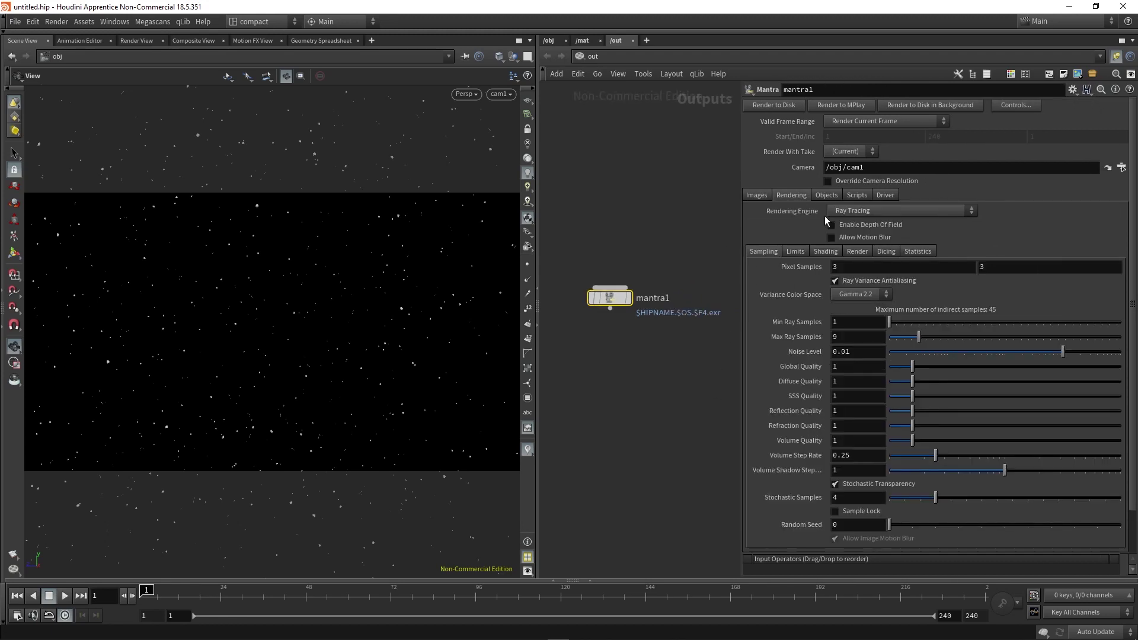
{"action": "left_click", "coordinate": [890, 214]}
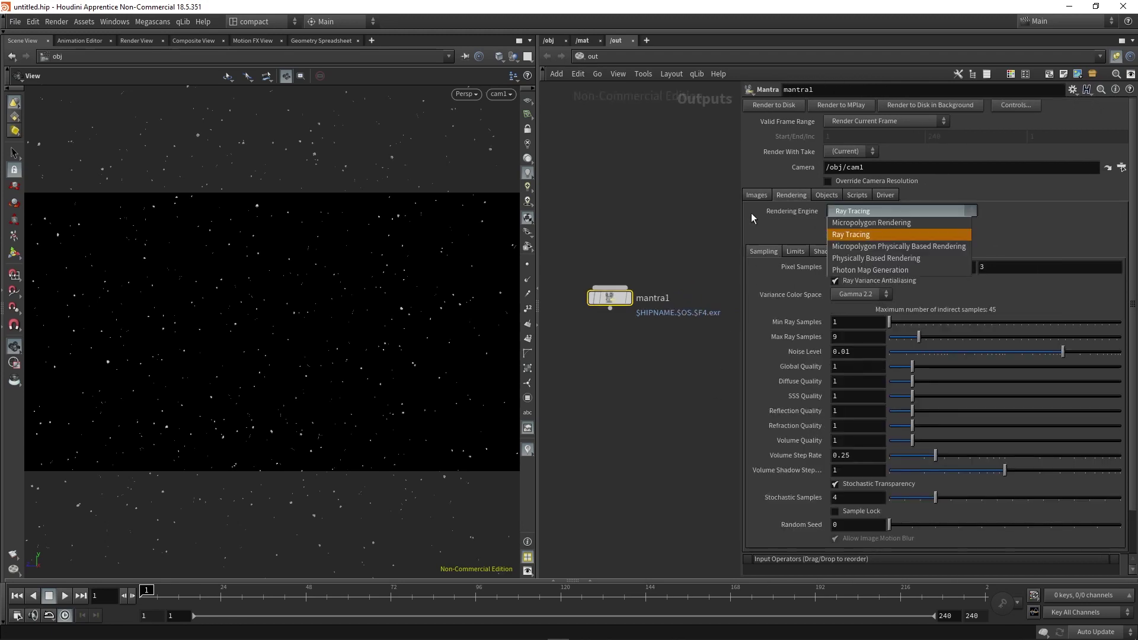
{"action": "left_click", "coordinate": [883, 259]}
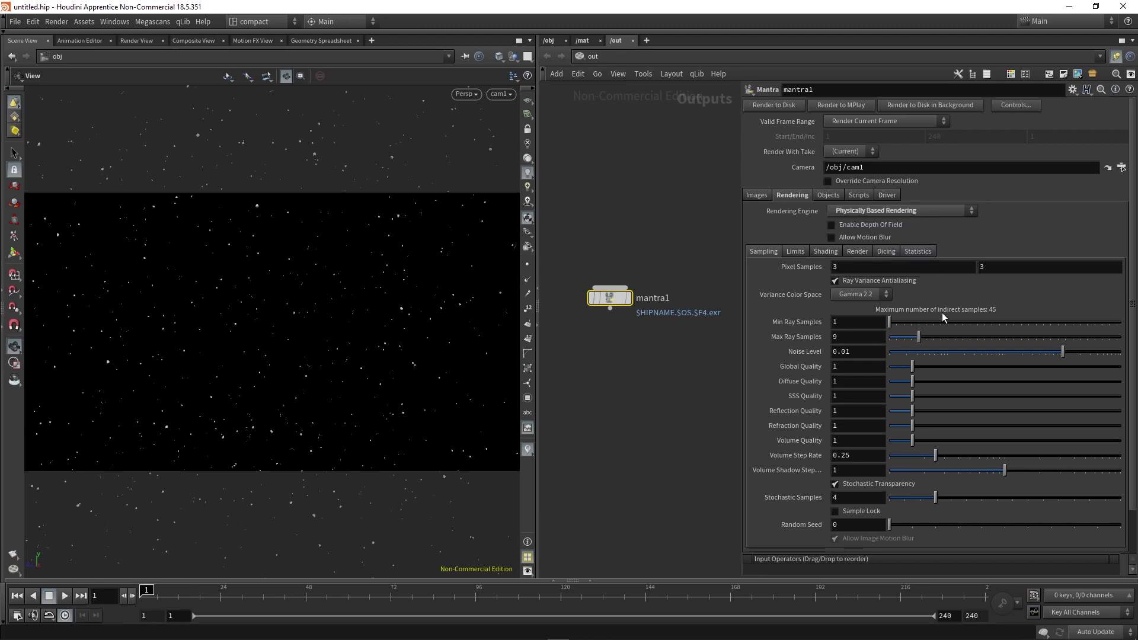
{"action": "left_click", "coordinate": [798, 266]}
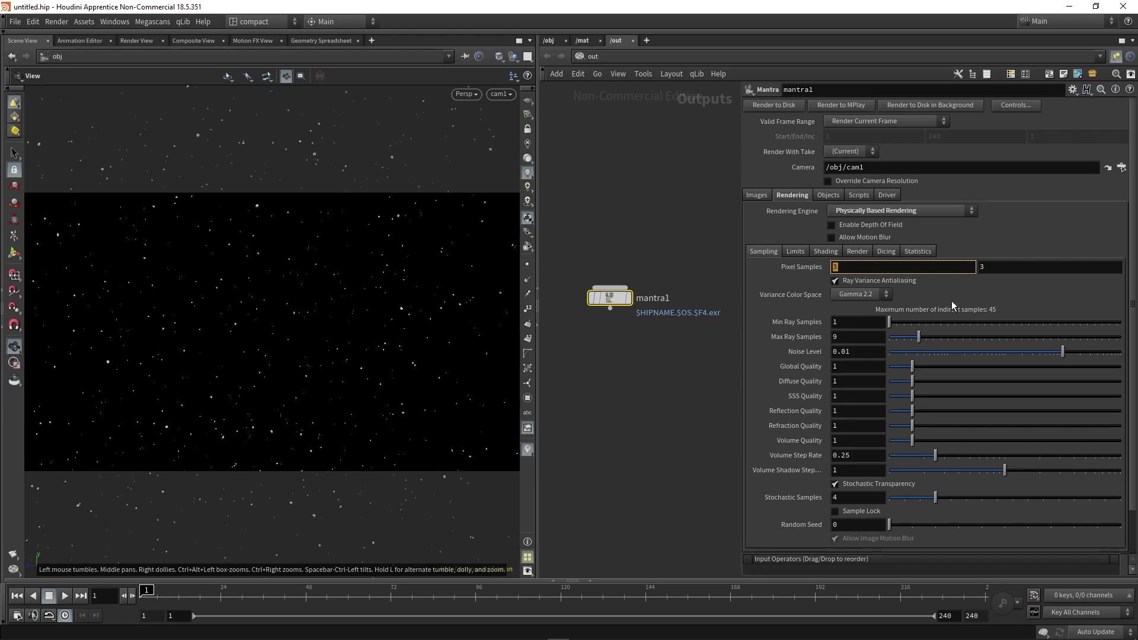
{"action": "type", "text": "8"}
{"action": "key", "text": "Return"}
Set reflect, refract and diffuse limits to 1 and the color limit to 3.
{"action": "left_click", "coordinate": [797, 251]}
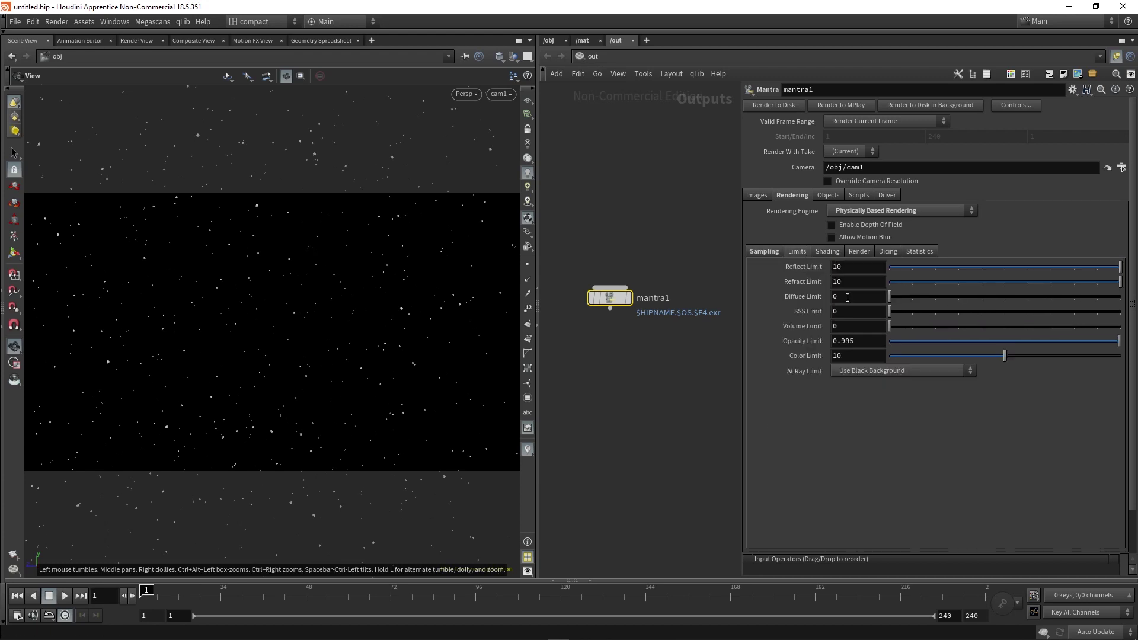
{"action": "double_click", "coordinate": [840, 267]}
{"action": "type", "text": "1"}
{"action": "key", "text": "Tab"}
{"action": "type", "text": "1"}
{"action": "key", "text": "Return"}
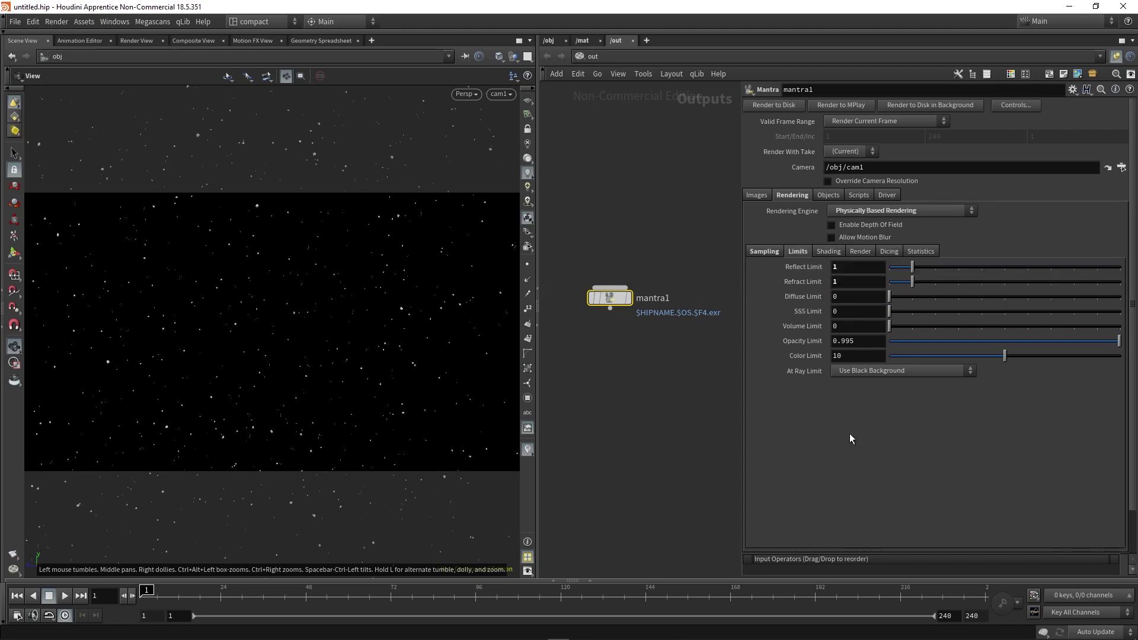
{"action": "double_click", "coordinate": [853, 297]}
{"action": "type", "text": "1"}
{"action": "key", "text": "Return"}
{"action": "double_click", "coordinate": [852, 356]}
{"action": "type", "text": "3"}
{"action": "key", "text": "Return"}
Enable motion blur and depth of field on mantra1.
{"action": "left_click", "coordinate": [853, 238]}
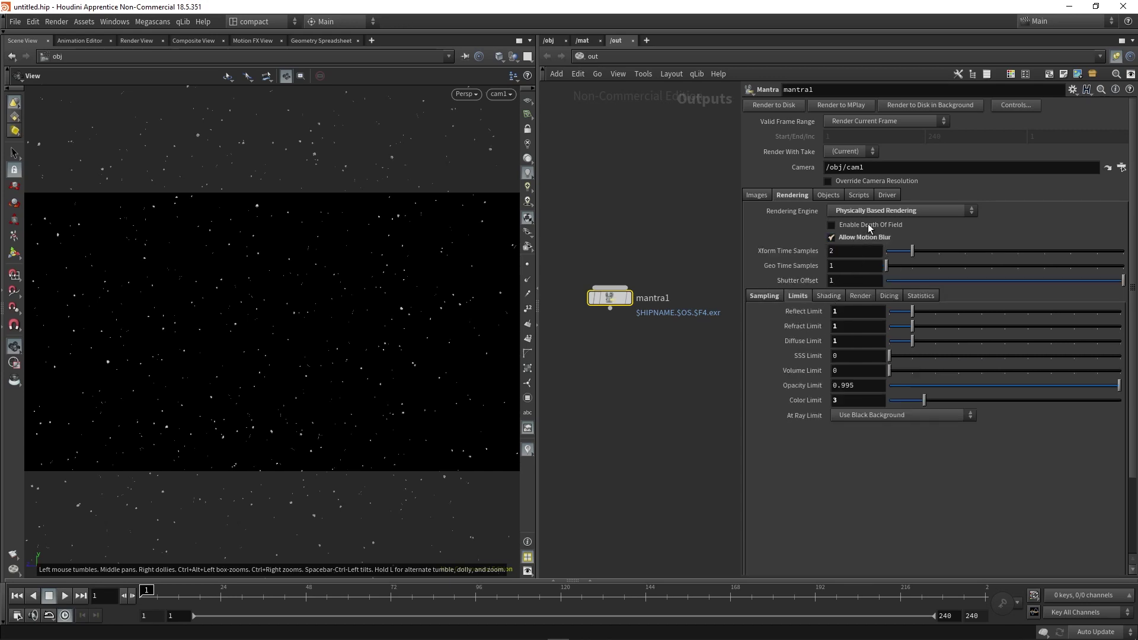
{"action": "left_click", "coordinate": [865, 229]}
{"action": "left_click", "coordinate": [772, 297]}
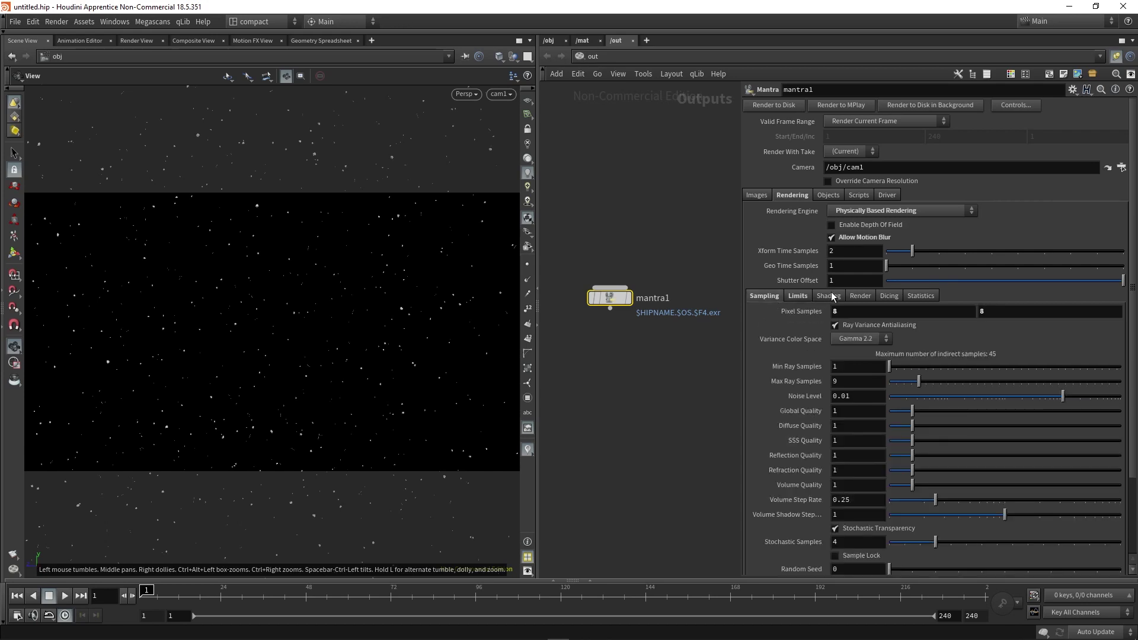
Add the Shading Depth (Pz) extra image plane to mantra1's output.
{"action": "left_click", "coordinate": [760, 196]}
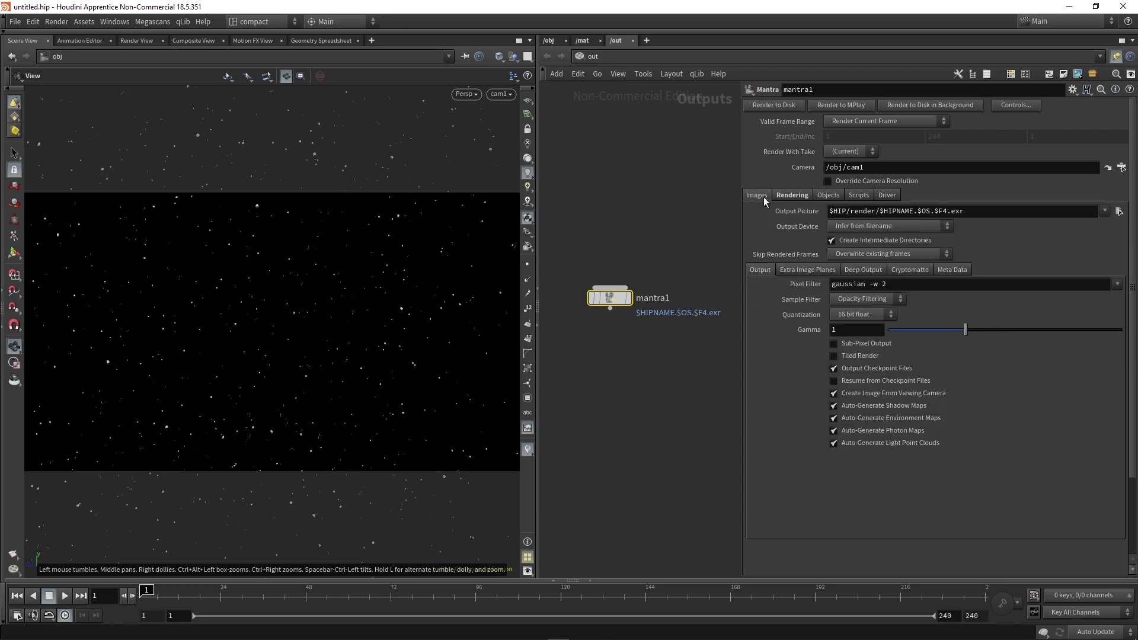
{"action": "left_click", "coordinate": [810, 270]}
{"action": "left_click", "coordinate": [835, 310]}
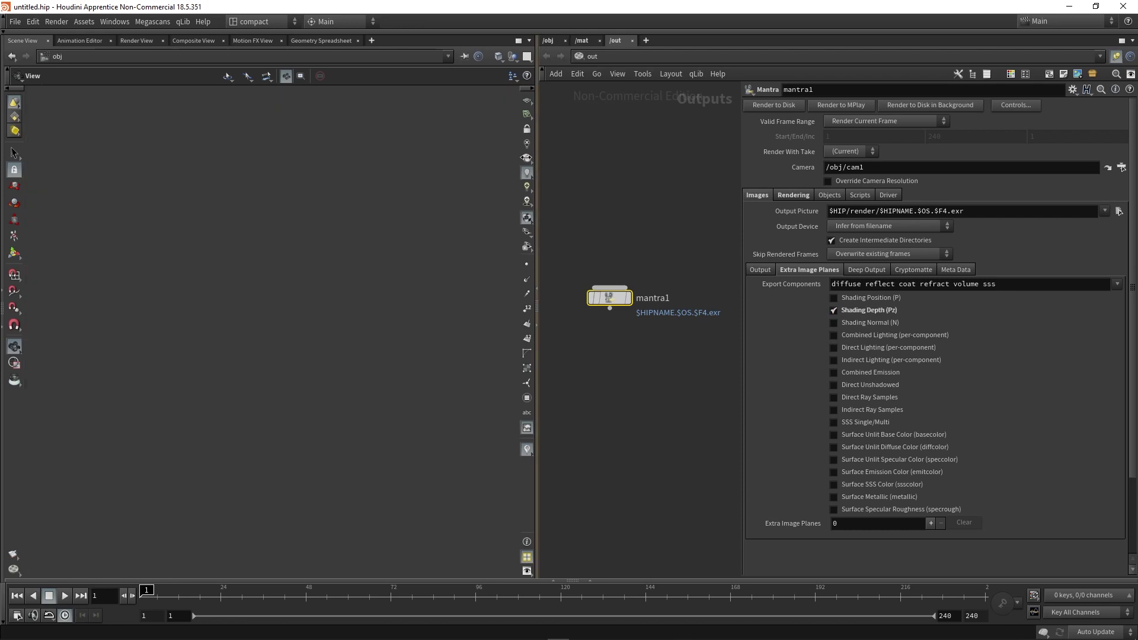
{"action": "left_click_drag", "start_coordinate": [543, 160], "coordinate": [500, 165]}
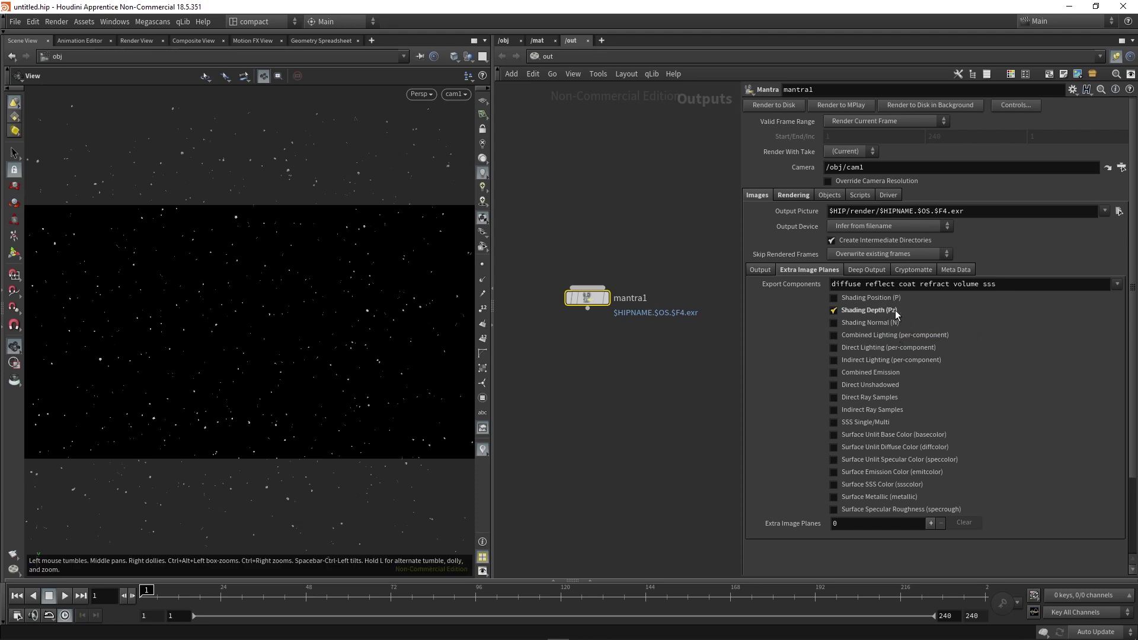
{"action": "left_click", "coordinate": [794, 196]}
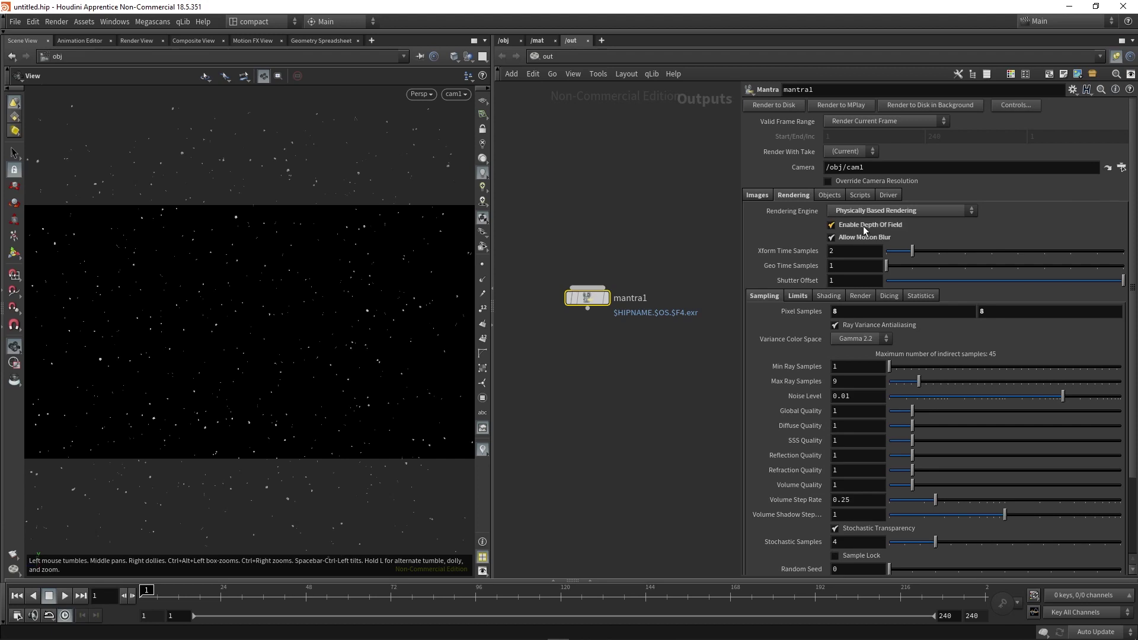
Select cam1 in the object network and orbit the 3D view to see it.
{"action": "left_click", "coordinate": [503, 41]}
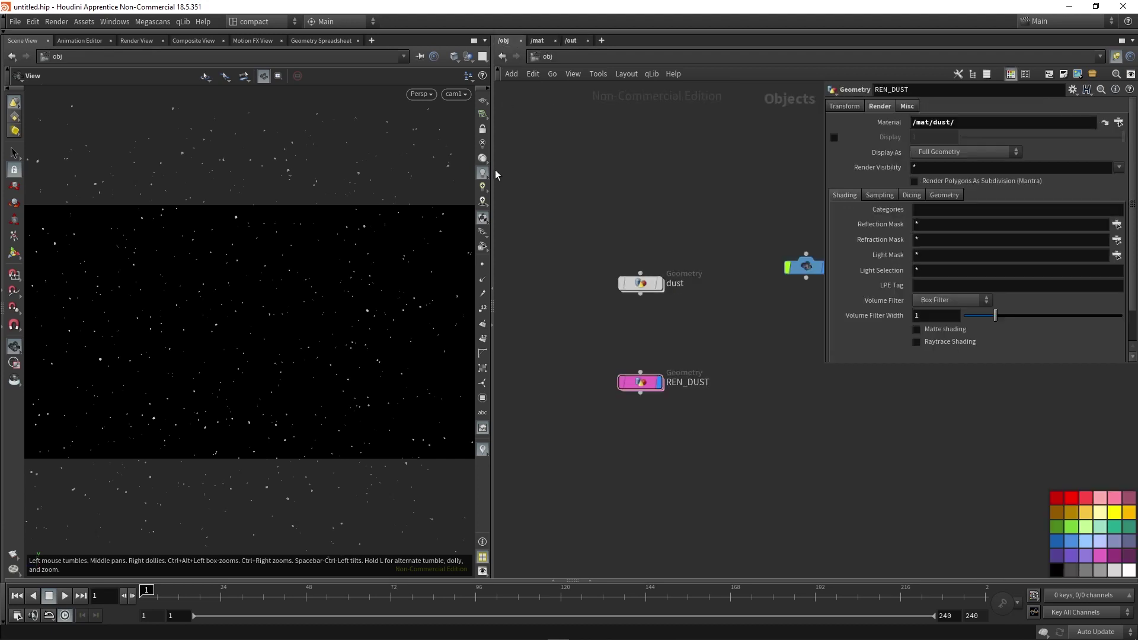
{"action": "left_click_drag", "start_coordinate": [495, 174], "coordinate": [550, 174]}
{"action": "left_click", "coordinate": [748, 266]}
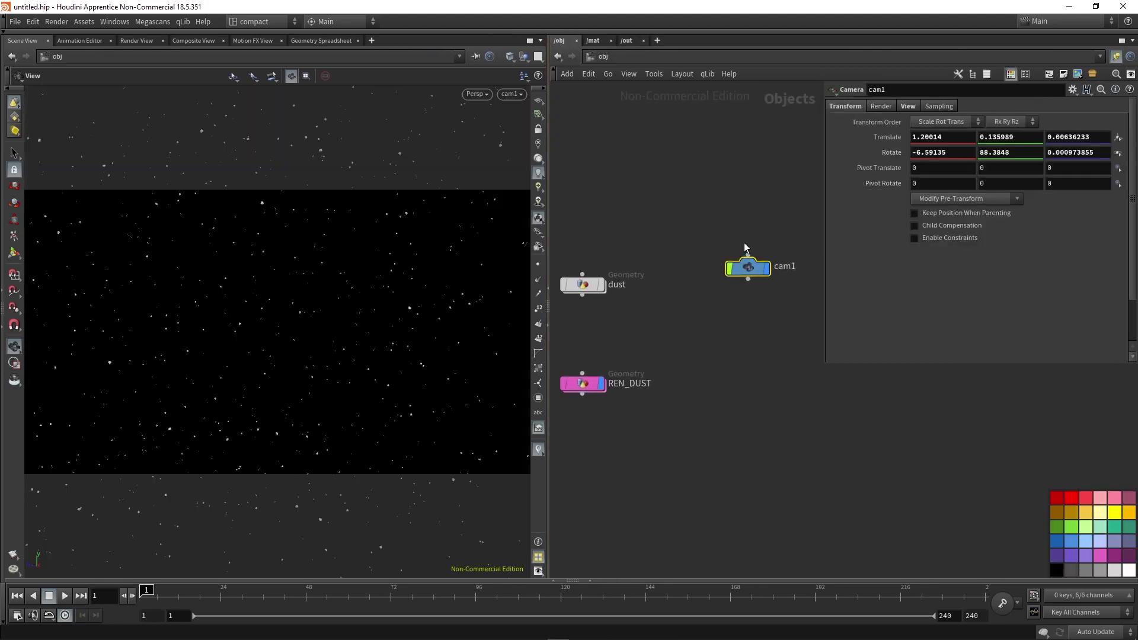
{"action": "left_click_drag", "start_coordinate": [386, 338], "coordinate": [521, 164]}
{"action": "left_click", "coordinate": [14, 253]}
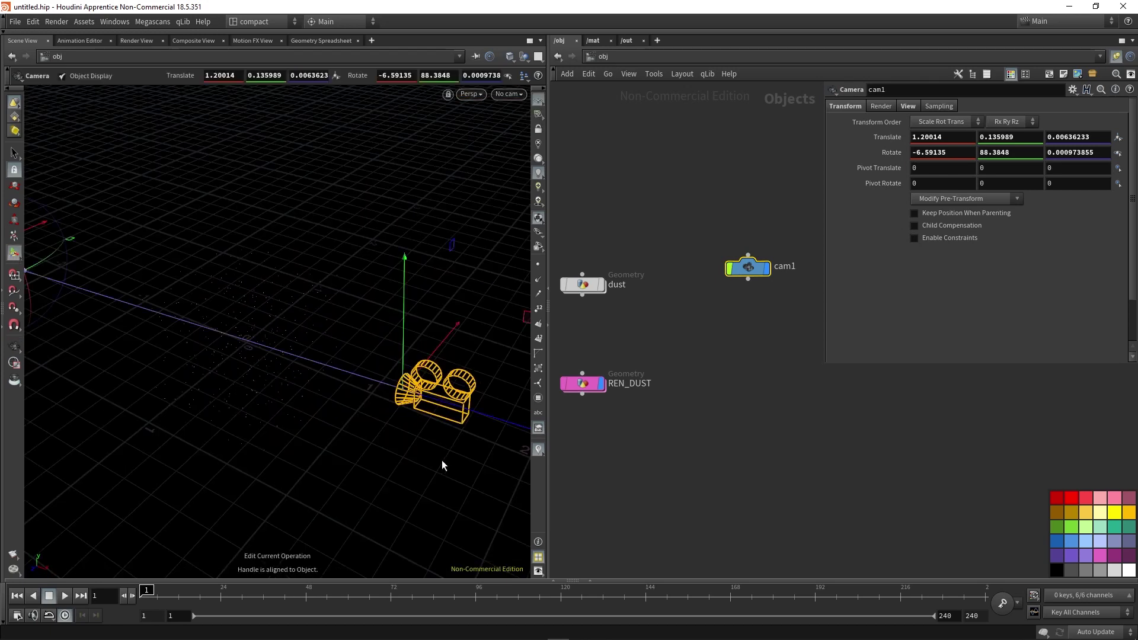
{"action": "left_click_drag", "start_coordinate": [436, 460], "coordinate": [409, 401]}
{"action": "right_click", "coordinate": [407, 397]}
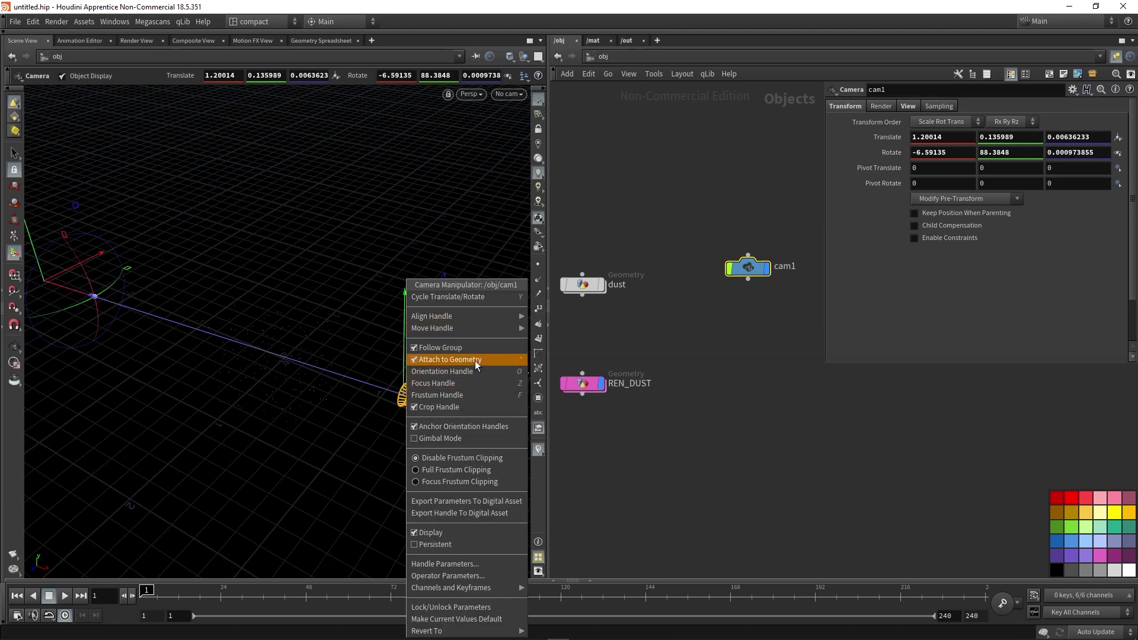
{"action": "left_click", "coordinate": [459, 385]}
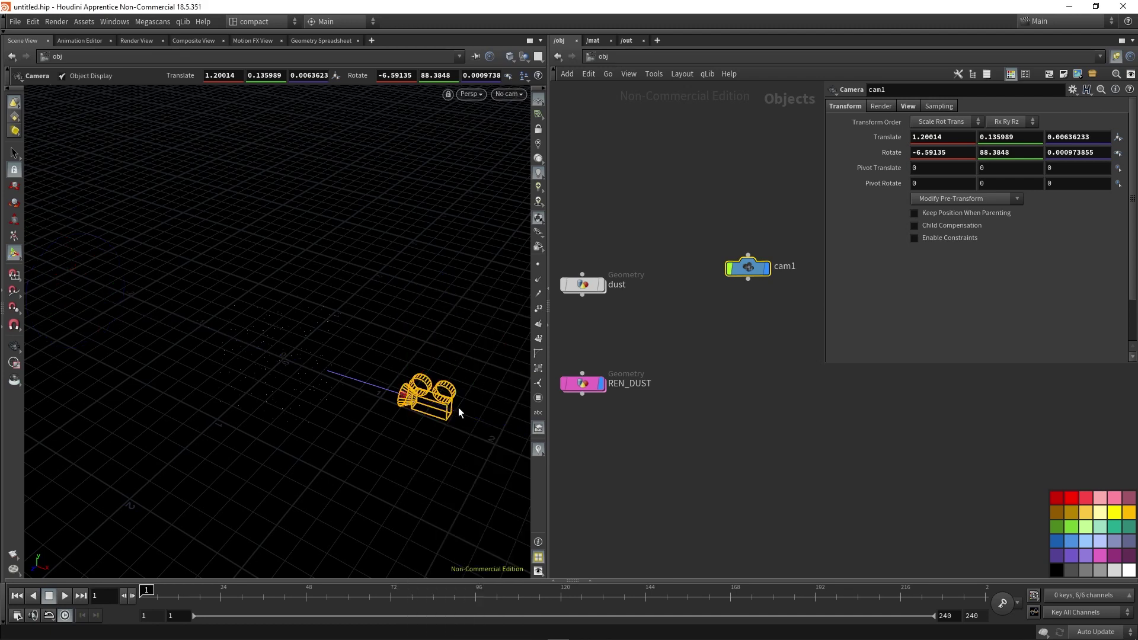
Tumble and pan the view until cam1 and its viewing line show side-on.
{"action": "key", "text": "Escape"}
{"action": "left_click_drag", "start_coordinate": [327, 396], "coordinate": [434, 376]}
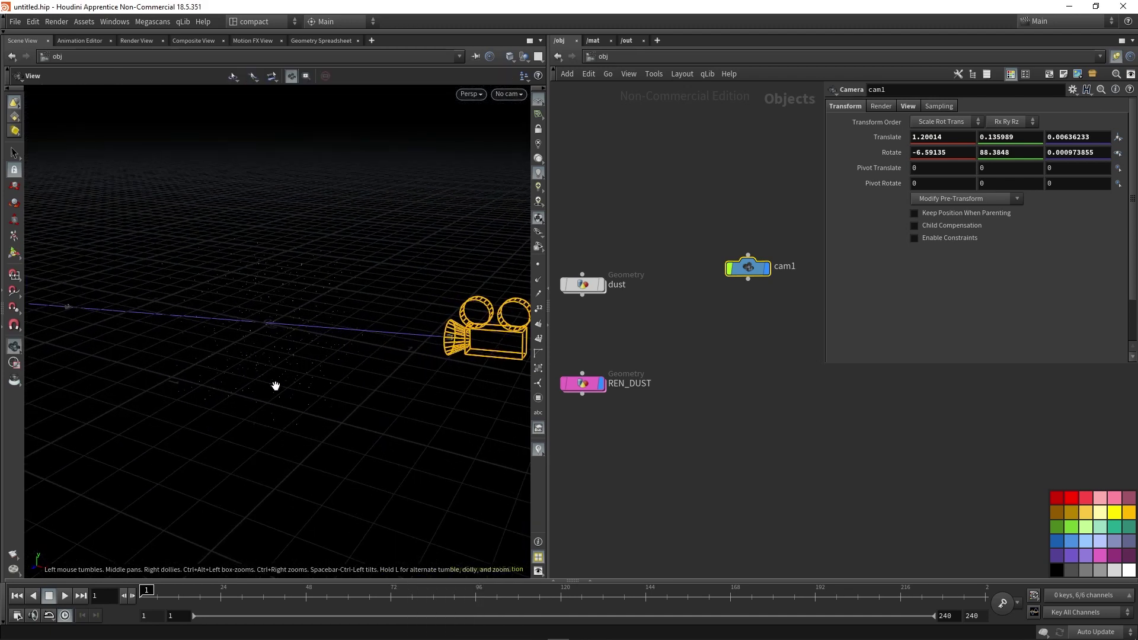
{"action": "left_click_drag", "start_coordinate": [246, 386], "coordinate": [222, 377]}
{"action": "mouse_move", "coordinate": [181, 350]}
{"action": "middle_mouse_down"}
{"action": "mouse_move", "coordinate": [432, 352]}
{"action": "mouse_move", "coordinate": [288, 294]}
{"action": "mouse_move", "coordinate": [272, 304]}
{"action": "middle_mouse_up"}
{"action": "key", "text": "Return"}
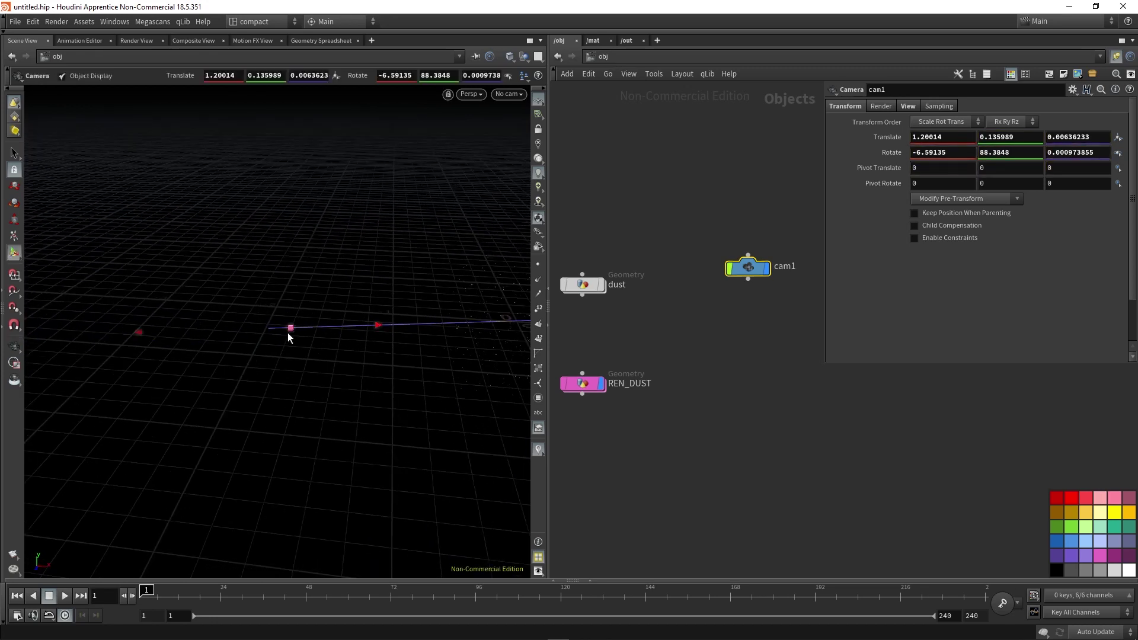
{"action": "middle_click_drag", "start_coordinate": [487, 326], "coordinate": [279, 290]}
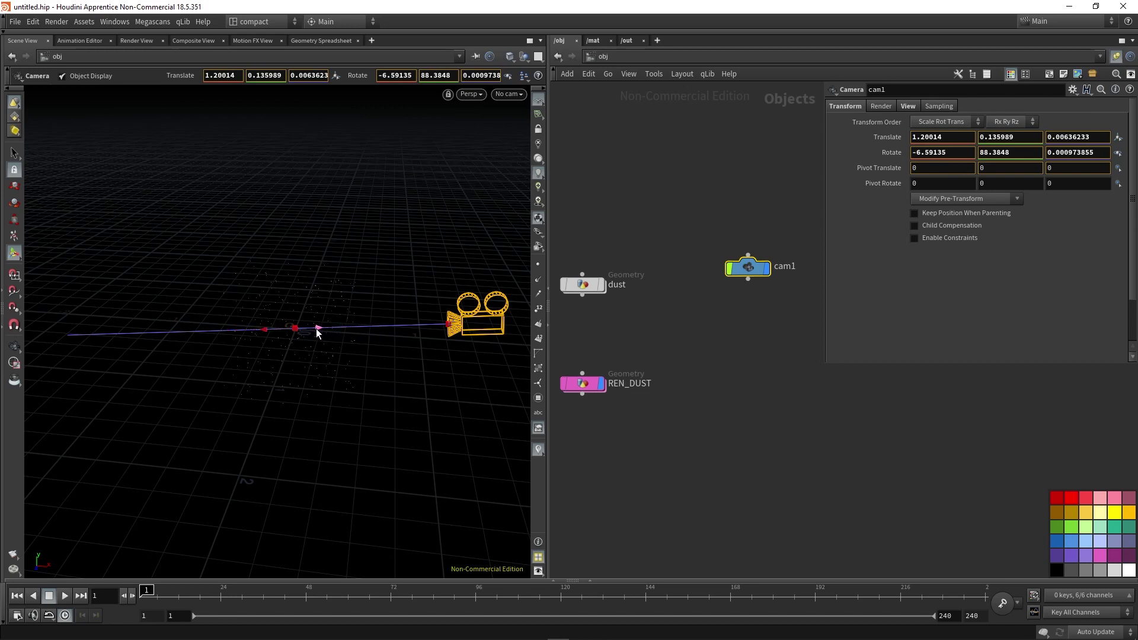
Look through cam1 and raise its F-Stop to 20.7076.
{"action": "left_click", "coordinate": [508, 94]}
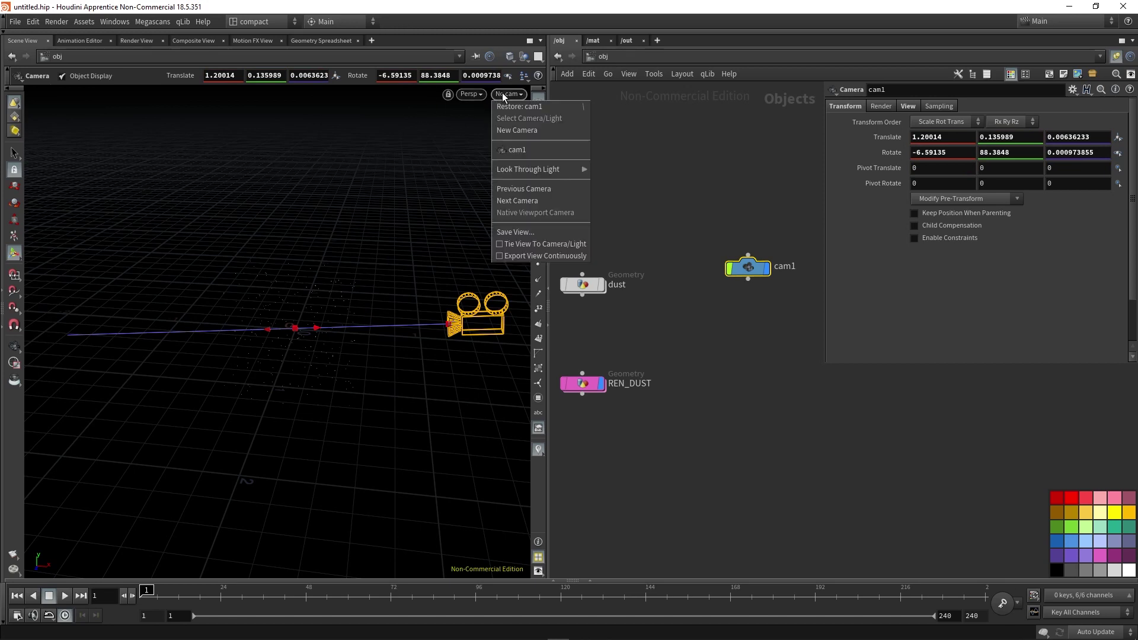
{"action": "left_click", "coordinate": [510, 147]}
{"action": "left_click", "coordinate": [540, 189]}
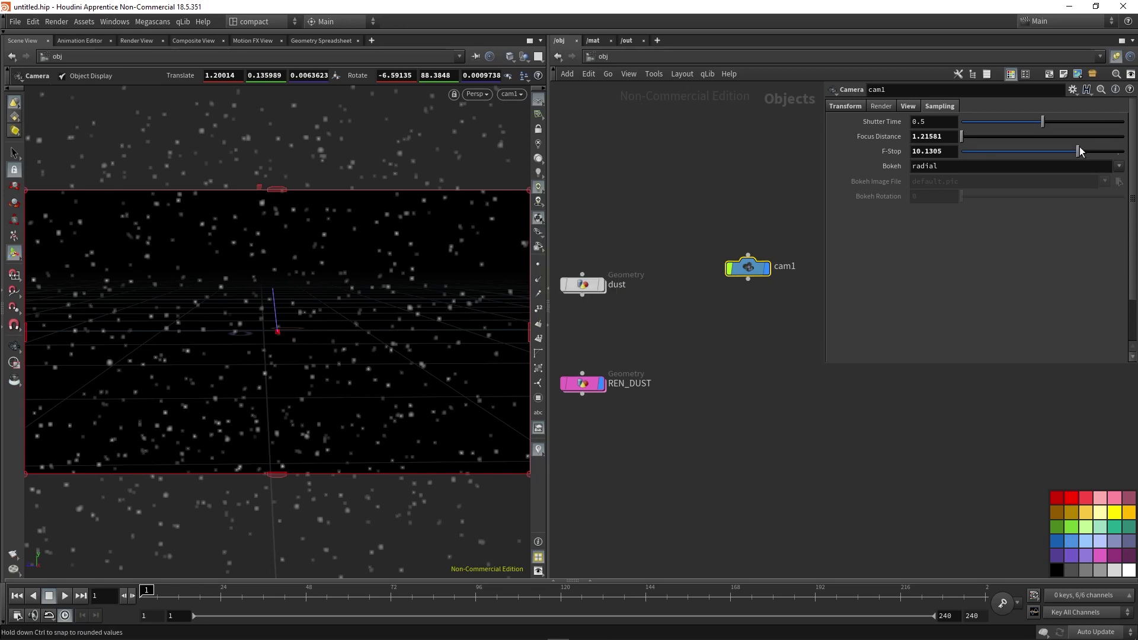
{"action": "left_click_drag", "start_coordinate": [1078, 151], "coordinate": [1120, 158]}
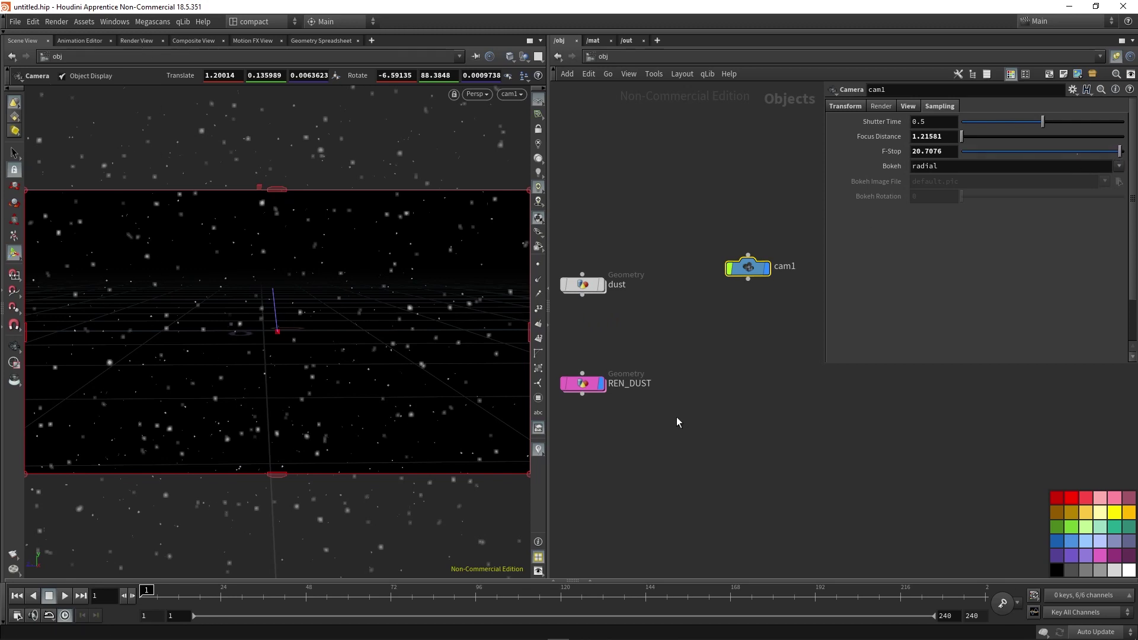
{"action": "scroll", "coordinate": [728, 330], "scroll_direction": "down", "scroll_amount": 2}
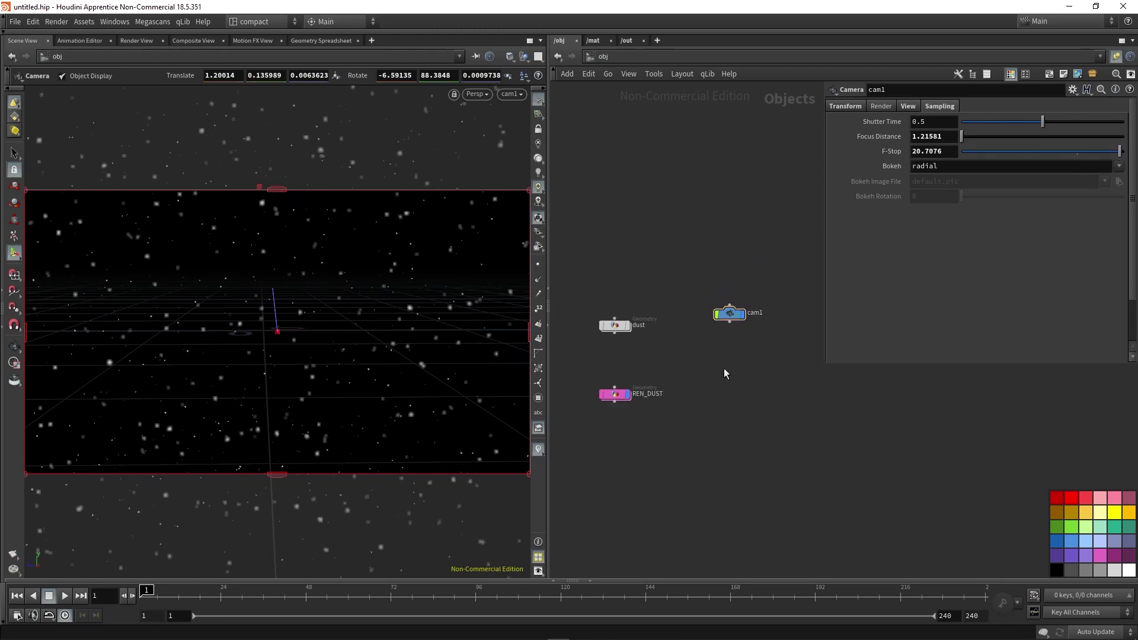
Add an Environment Light node, envlight1, to the /obj network.
{"action": "key", "text": "Tab"}
{"action": "type", "text": "light"}
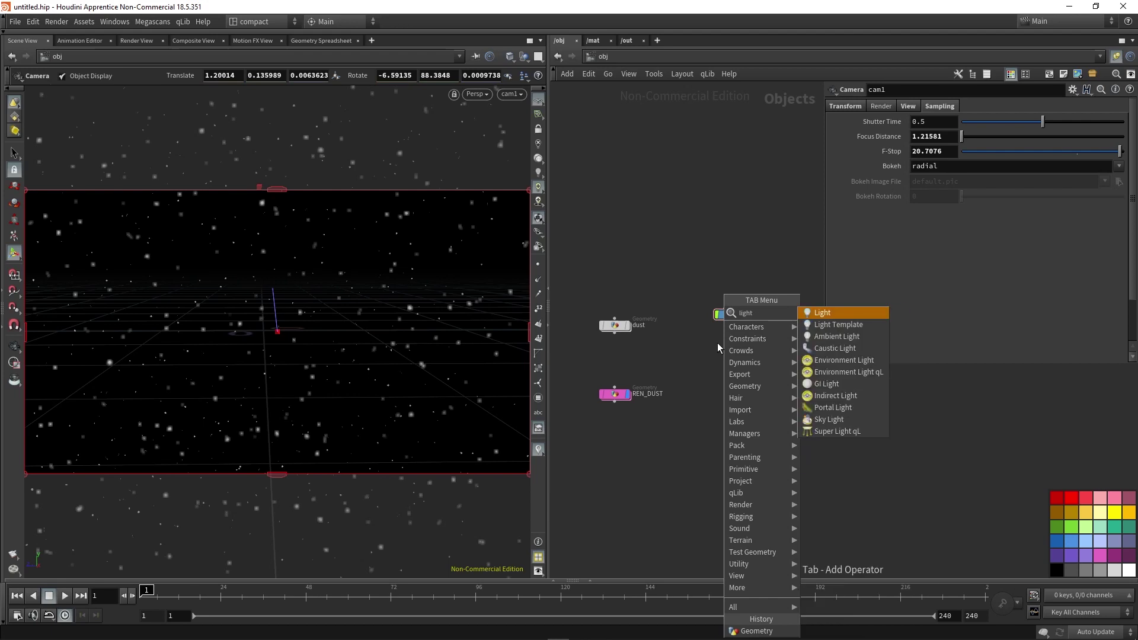
{"action": "key", "text": "Down"}
{"action": "key", "text": "Down"}
{"action": "key", "text": "Down"}
{"action": "key", "text": "Down"}
{"action": "key", "text": "Return"}
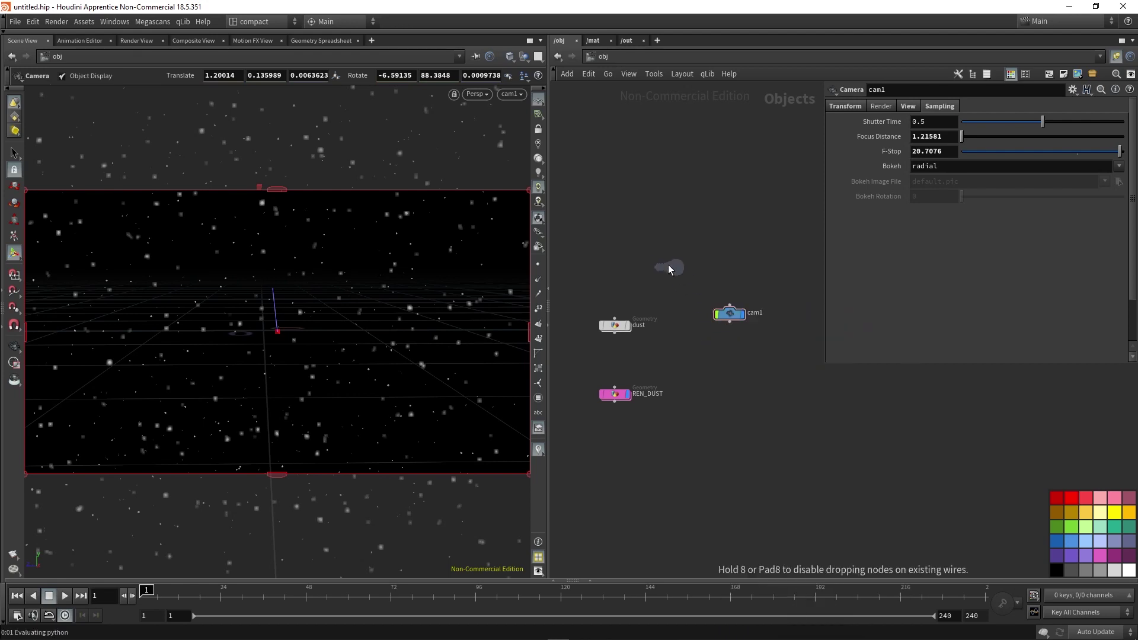
{"action": "left_click", "coordinate": [666, 261]}
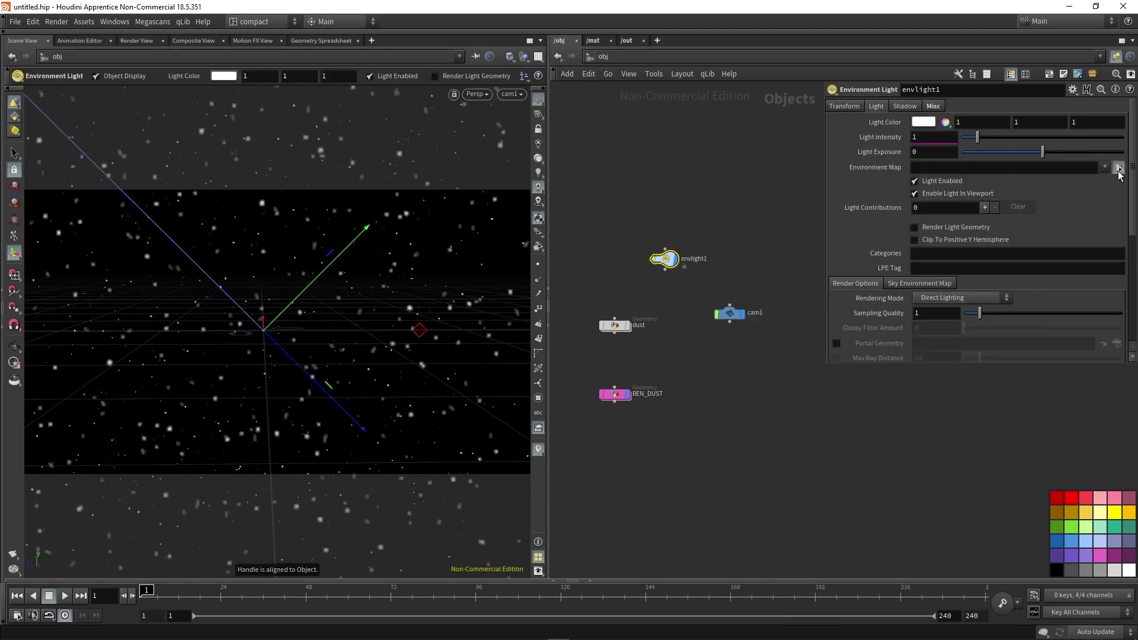
Load HDRIHaven_lenong_1_2k.rat from the bundled HDRI folder as envlight1's environment map.
{"action": "left_click", "coordinate": [1119, 167]}
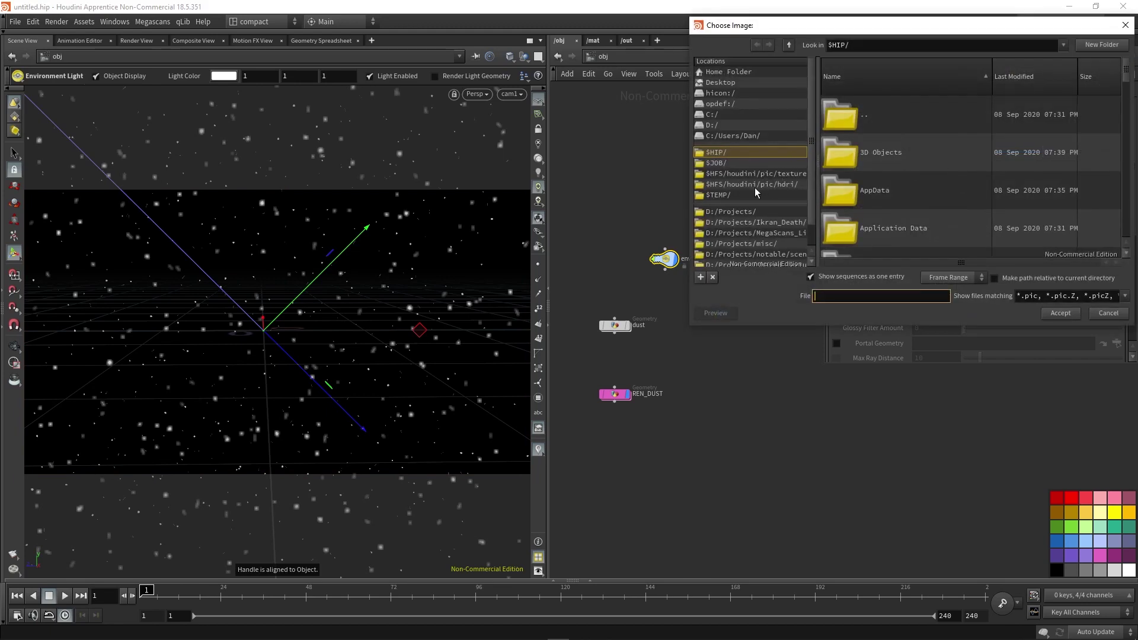
{"action": "left_click", "coordinate": [735, 184]}
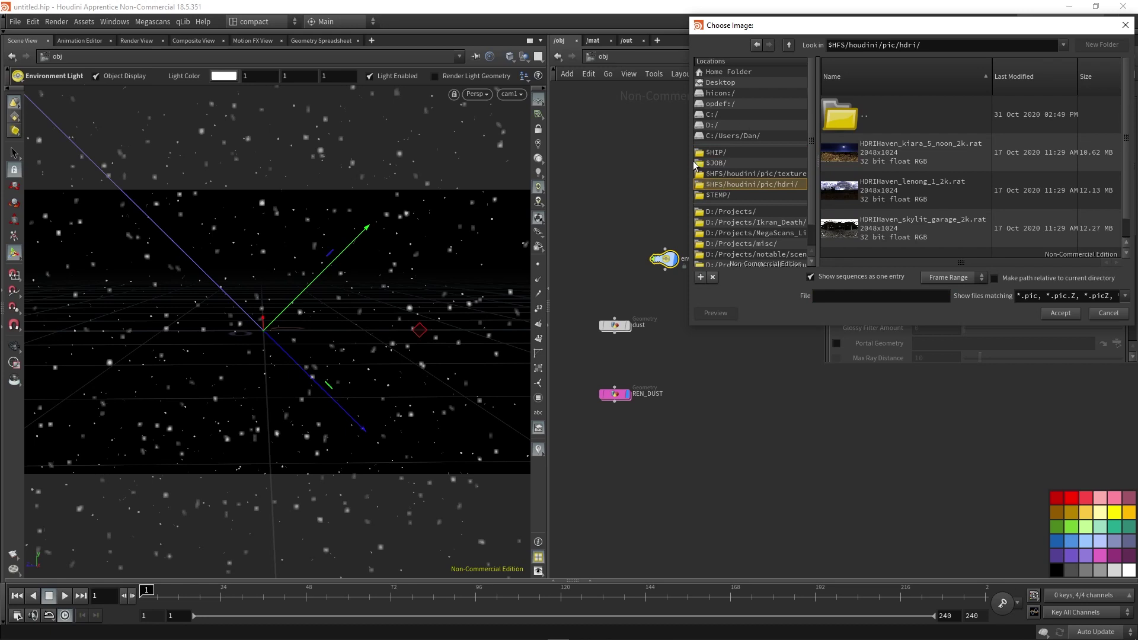
{"action": "scroll", "coordinate": [958, 174], "scroll_direction": "down", "scroll_amount": 1}
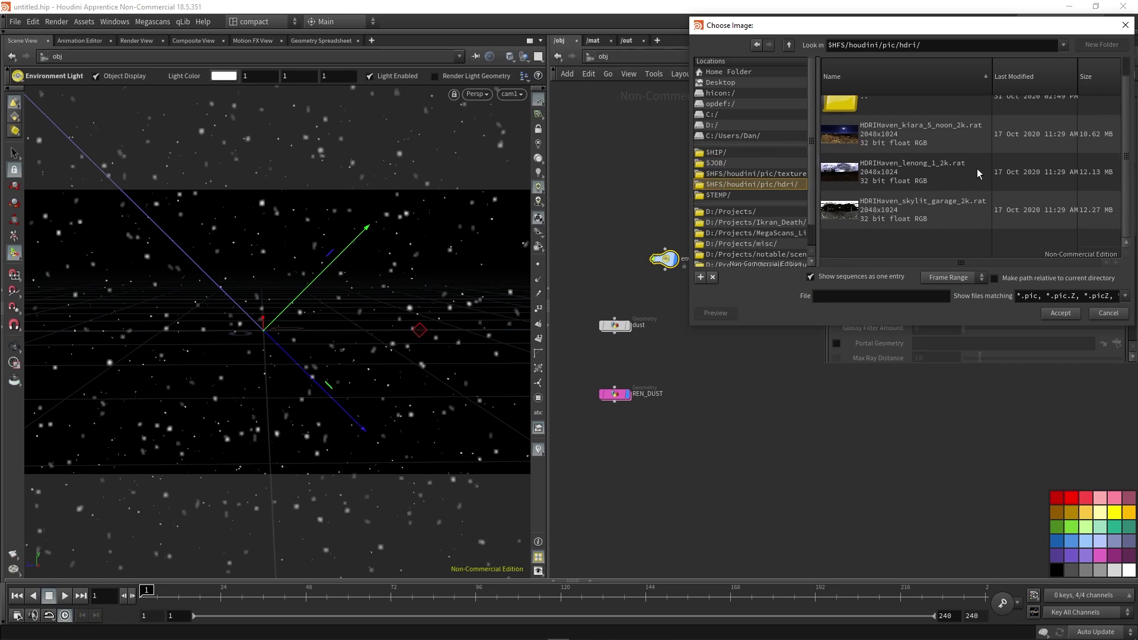
{"action": "left_click", "coordinate": [917, 174]}
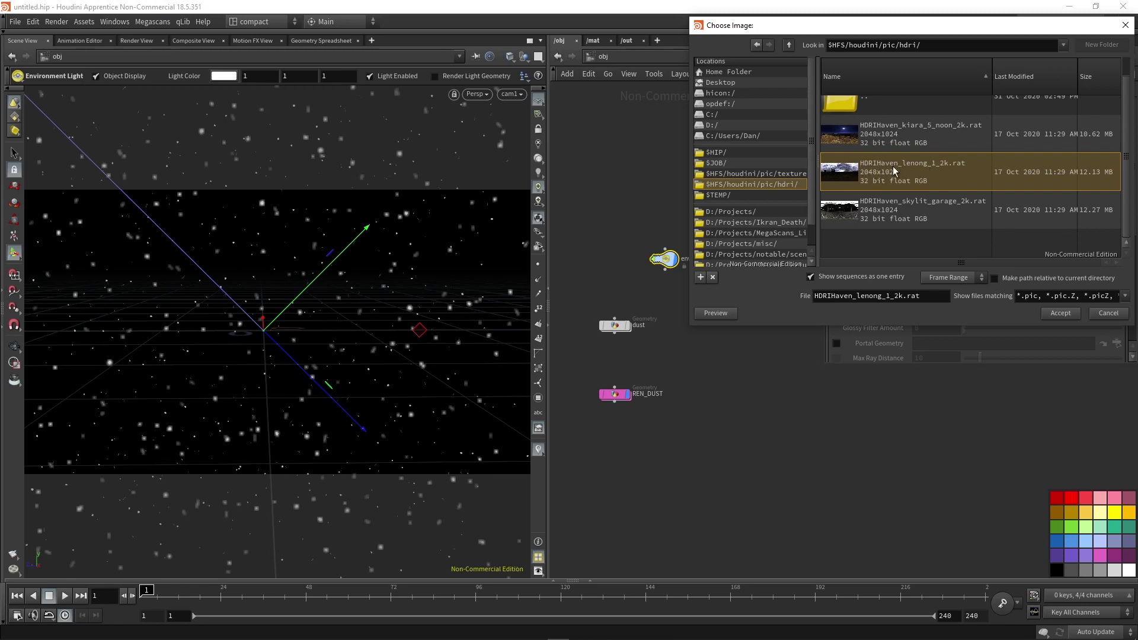
{"action": "left_click", "coordinate": [1063, 315]}
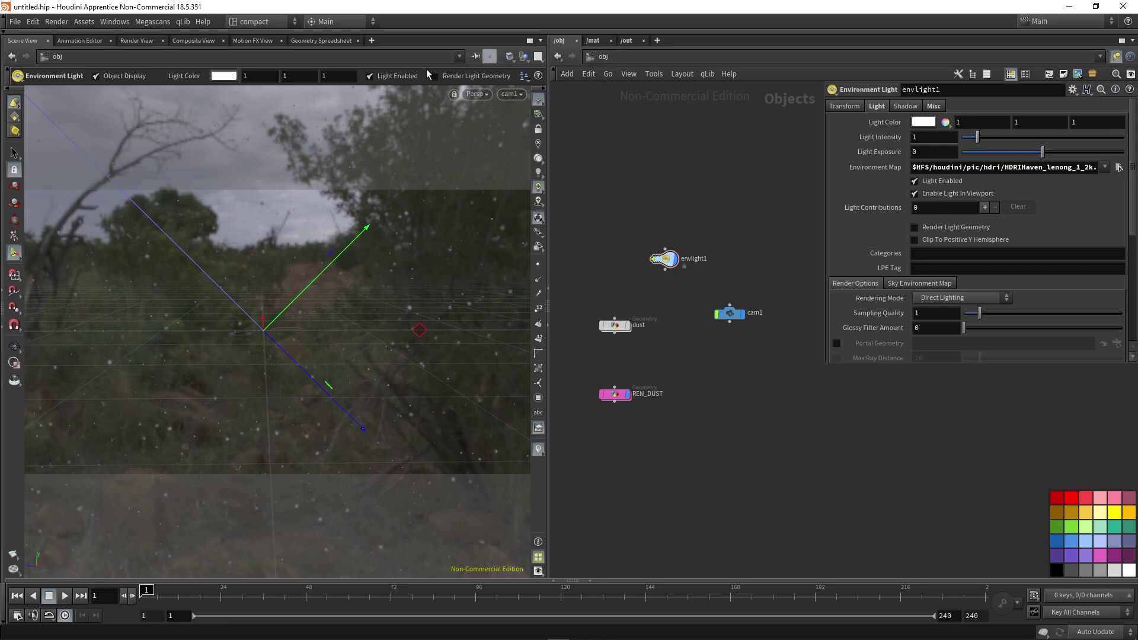
Preview the dust frame through /out/mantra1 in the Render View and show mantra1's parameters.
{"action": "left_click", "coordinate": [135, 40]}
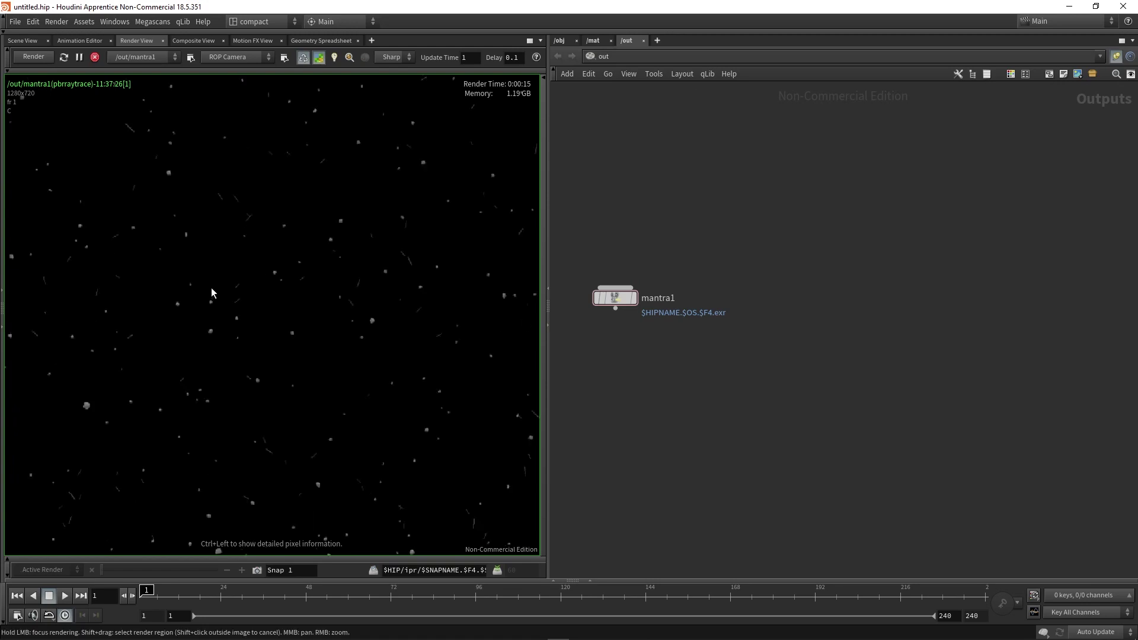
{"action": "middle_click_drag", "start_coordinate": [275, 314], "coordinate": [324, 307]}
{"action": "scroll", "coordinate": [274, 318], "scroll_direction": "down", "scroll_amount": 2}
{"action": "scroll", "coordinate": [320, 292], "scroll_direction": "down", "scroll_amount": 1}
{"action": "left_click_drag", "start_coordinate": [616, 297], "coordinate": [674, 292]}
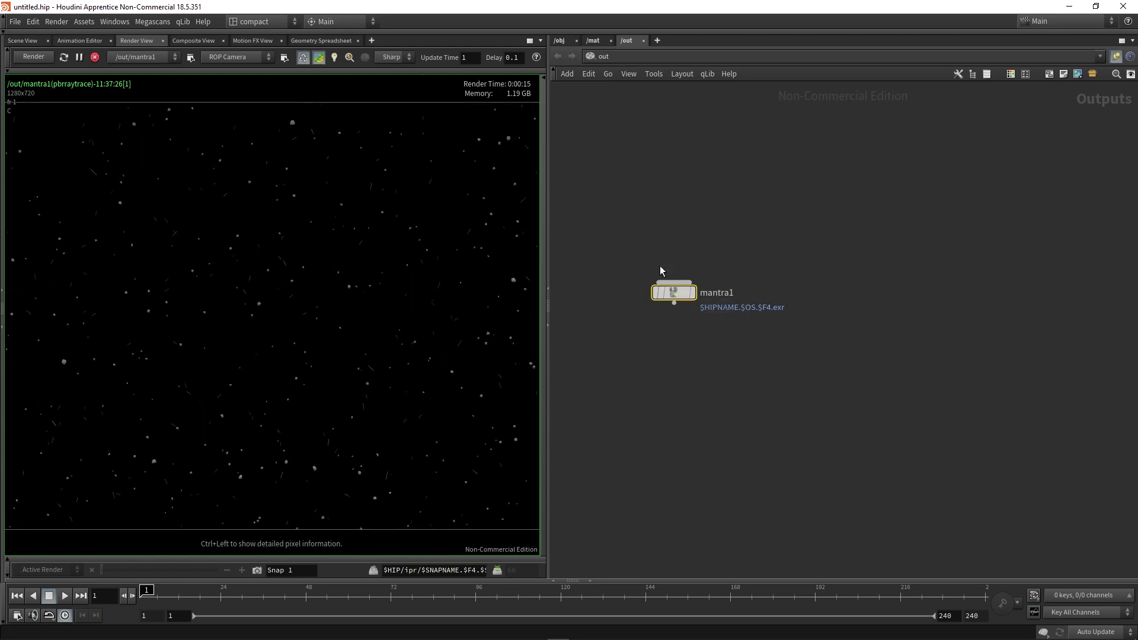
{"action": "key", "text": "p"}
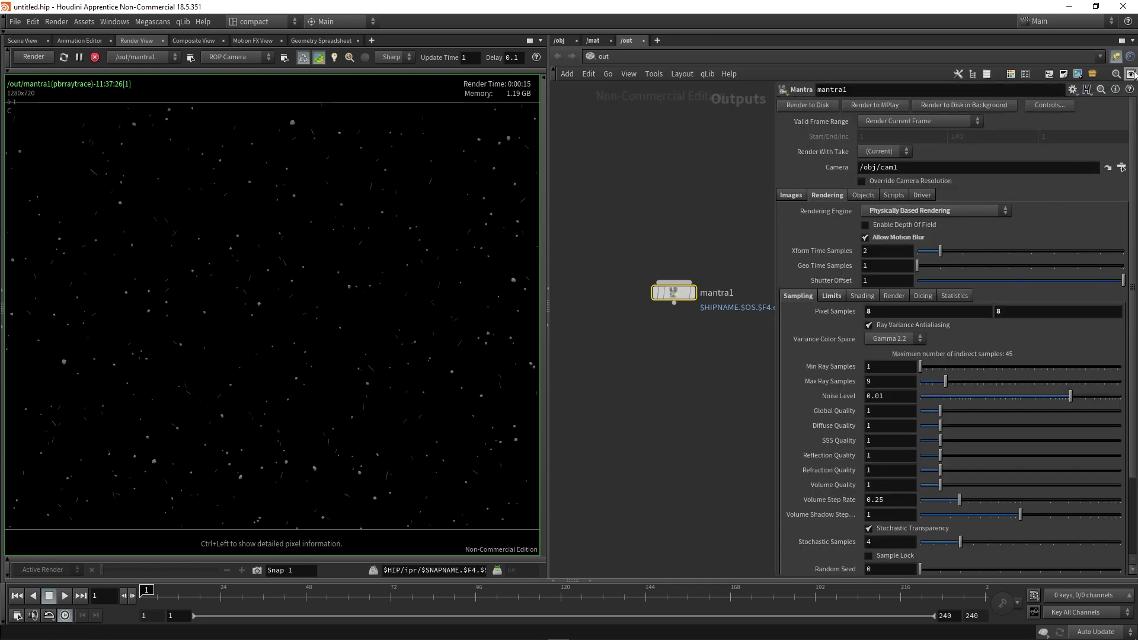
Add the Jitter (vm_jitter) parameter to mantra1 through Edit Rendering Parameters, filtering for 'jitter'.
{"action": "left_click", "coordinate": [1073, 89]}
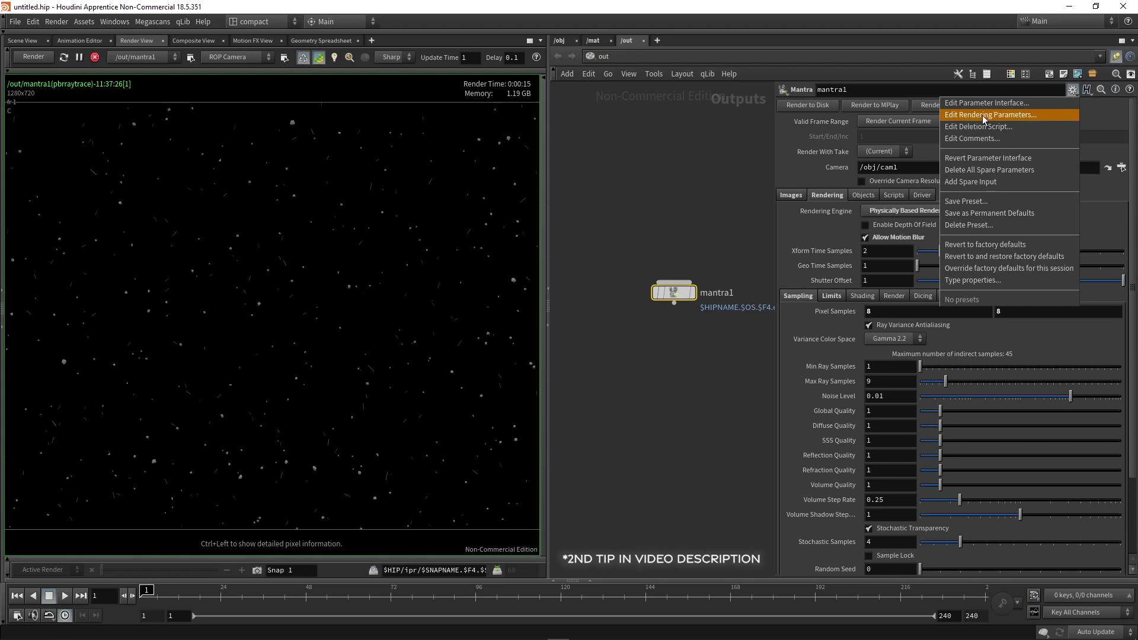
{"action": "left_click", "coordinate": [1012, 117]}
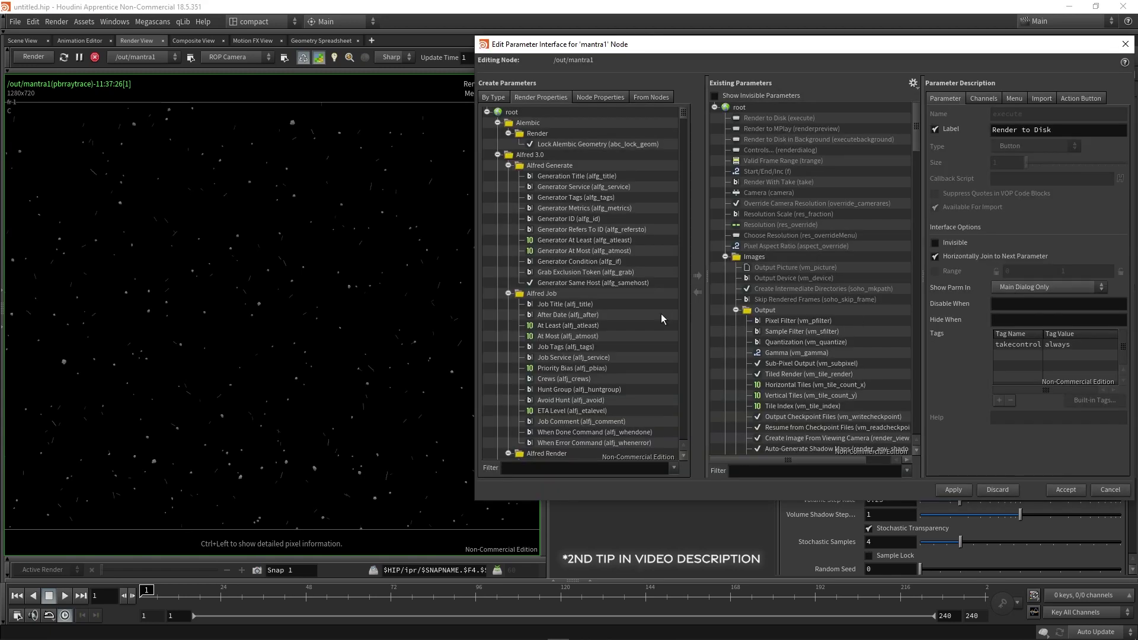
{"action": "left_click", "coordinate": [570, 467]}
{"action": "type", "text": "jitter"}
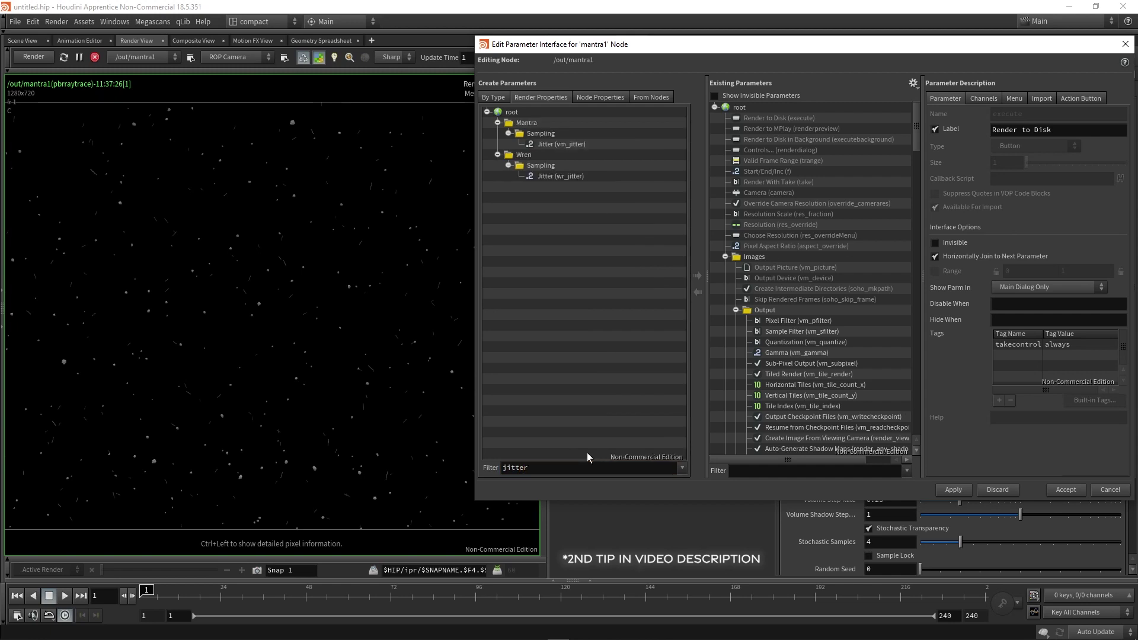
{"action": "left_click", "coordinate": [584, 151]}
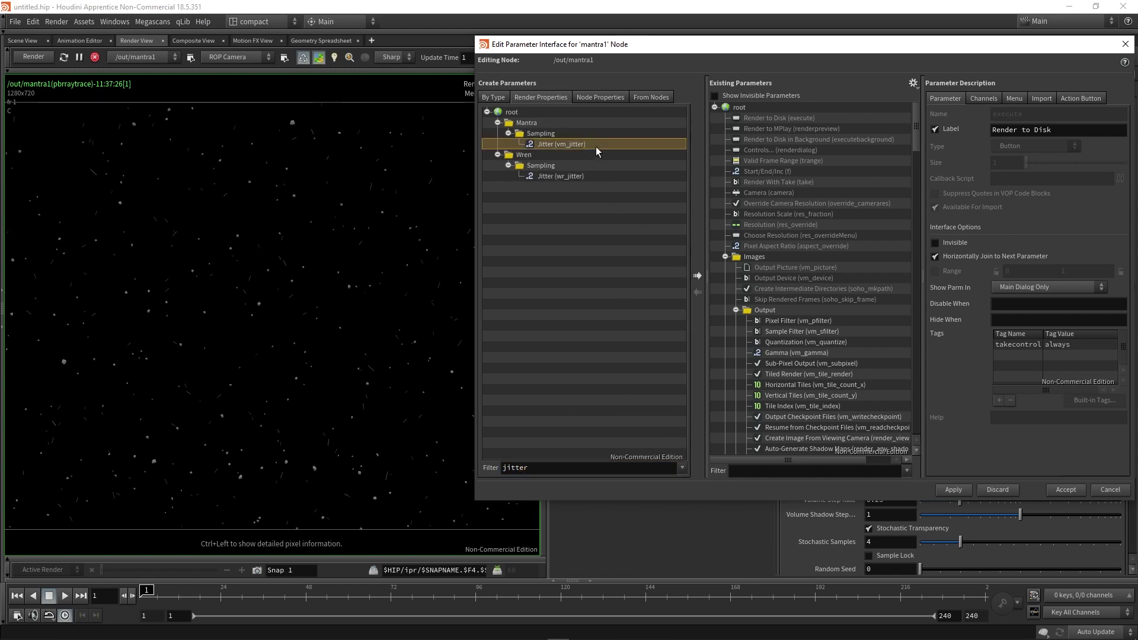
{"action": "left_click", "coordinate": [698, 276]}
{"action": "scroll", "coordinate": [795, 431], "scroll_direction": "down", "scroll_amount": 4}
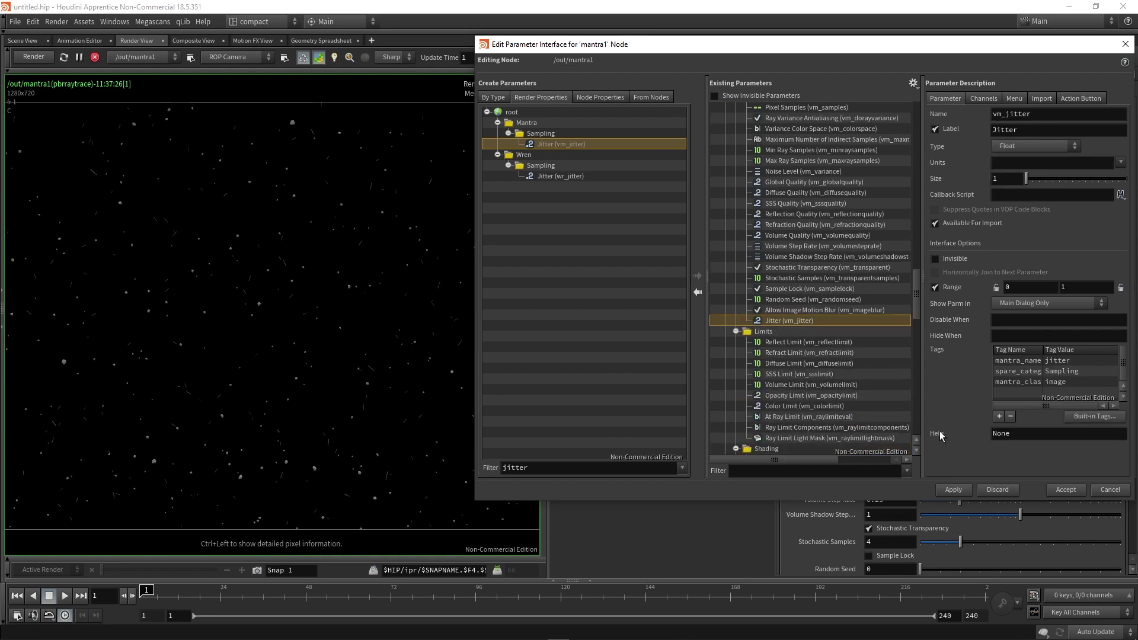
Accept the parameter edits and set mantra1's Jitter to 0 so the frame re-renders.
{"action": "left_click", "coordinate": [953, 489]}
{"action": "left_click", "coordinate": [1065, 490]}
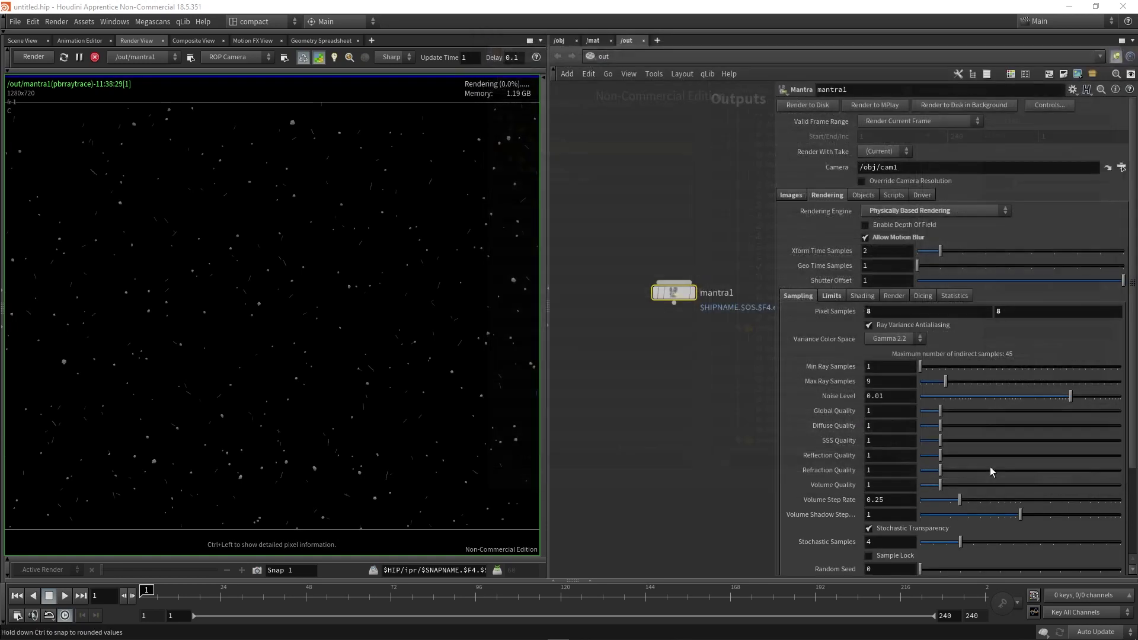
{"action": "scroll", "coordinate": [870, 349], "scroll_direction": "down", "scroll_amount": 1}
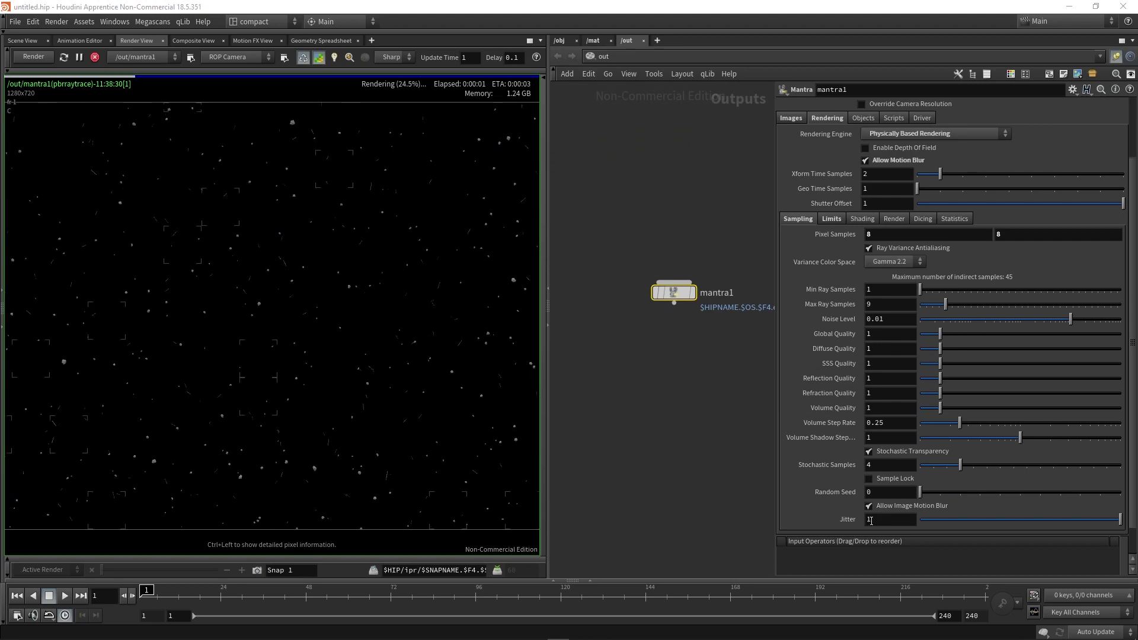
{"action": "left_click_drag", "start_coordinate": [1120, 519], "coordinate": [920, 519]}
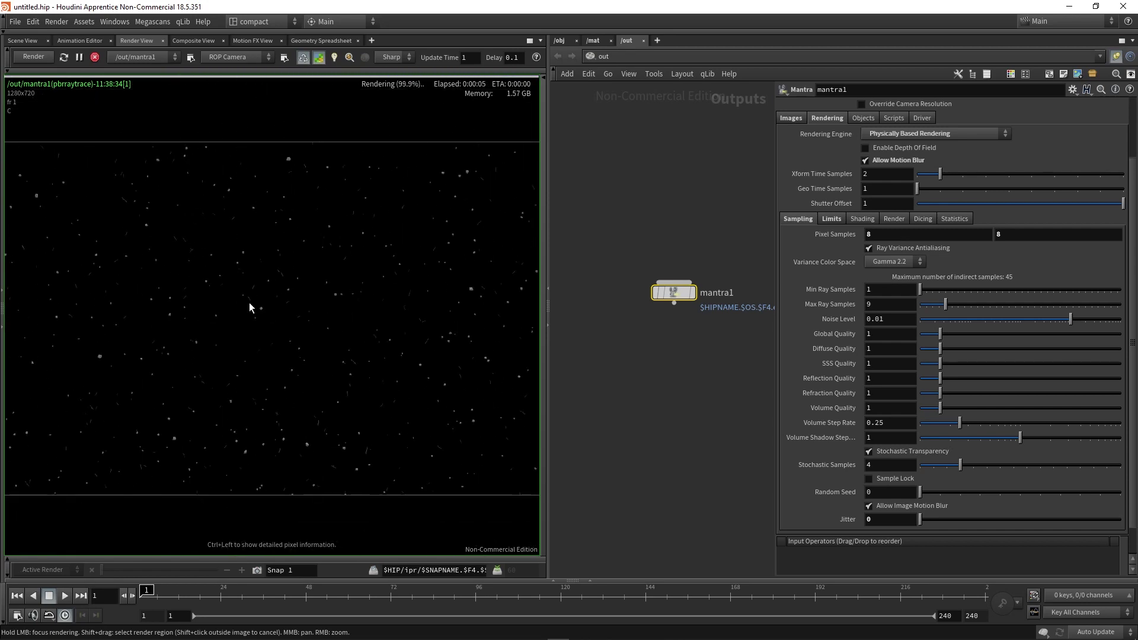
{"action": "scroll", "coordinate": [253, 340], "scroll_direction": "down", "scroll_amount": 3}
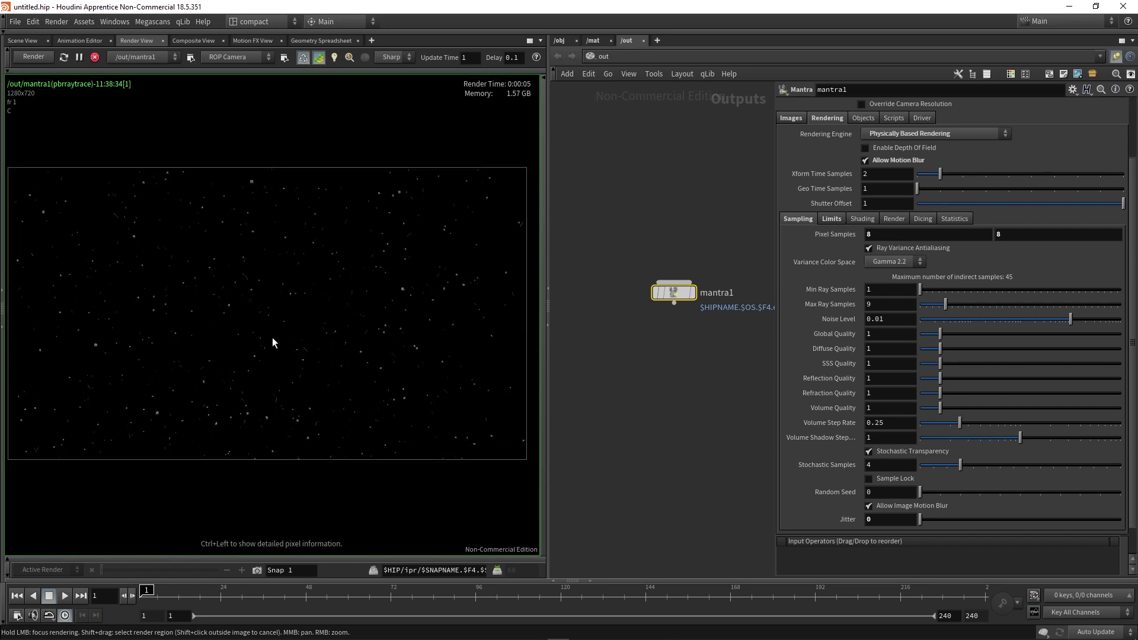